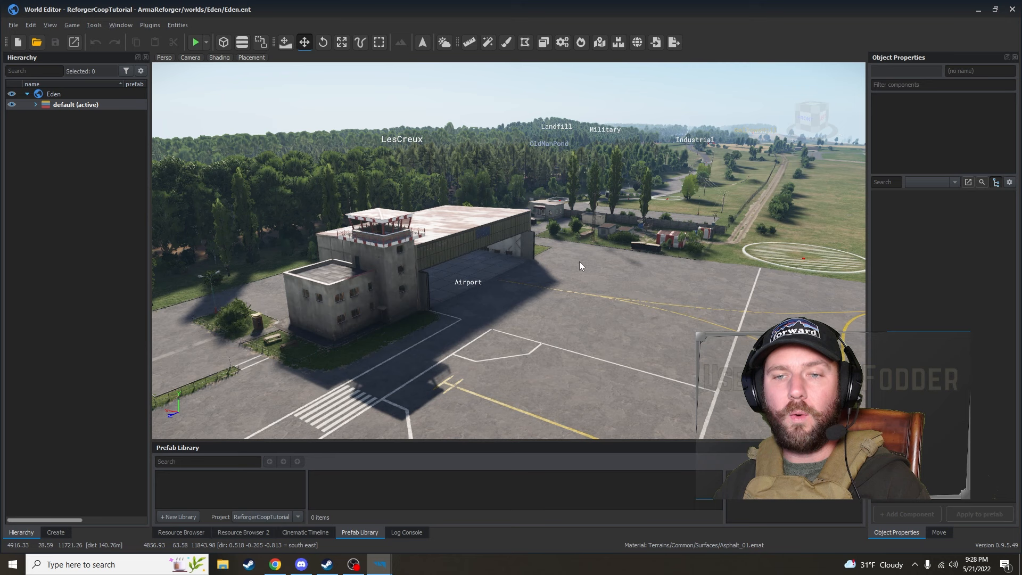
Look over the airport area and expand Eden's default layer to examine its entities
right_click_drag(582, 285, 360, 237)
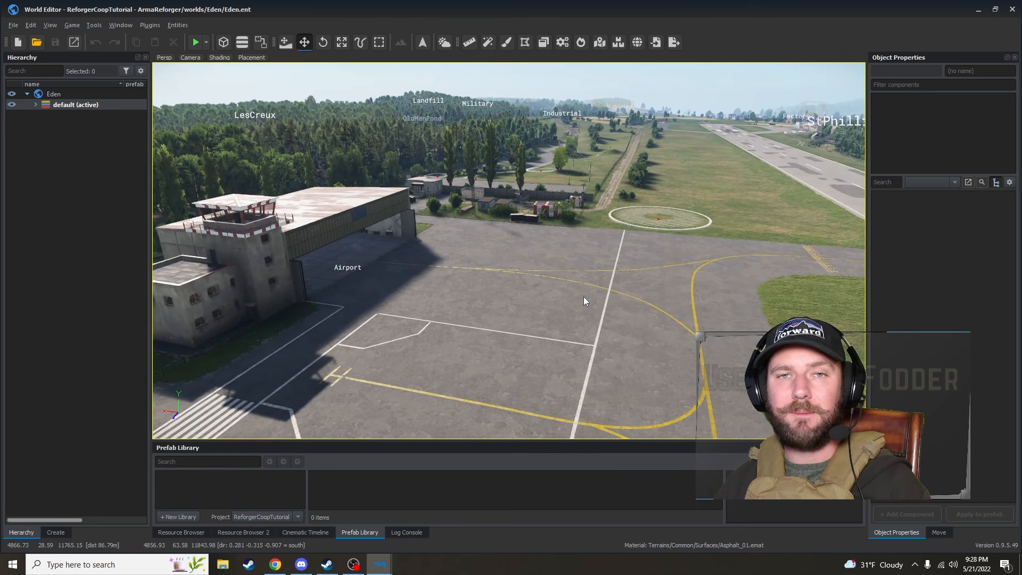
left_click(35, 105)
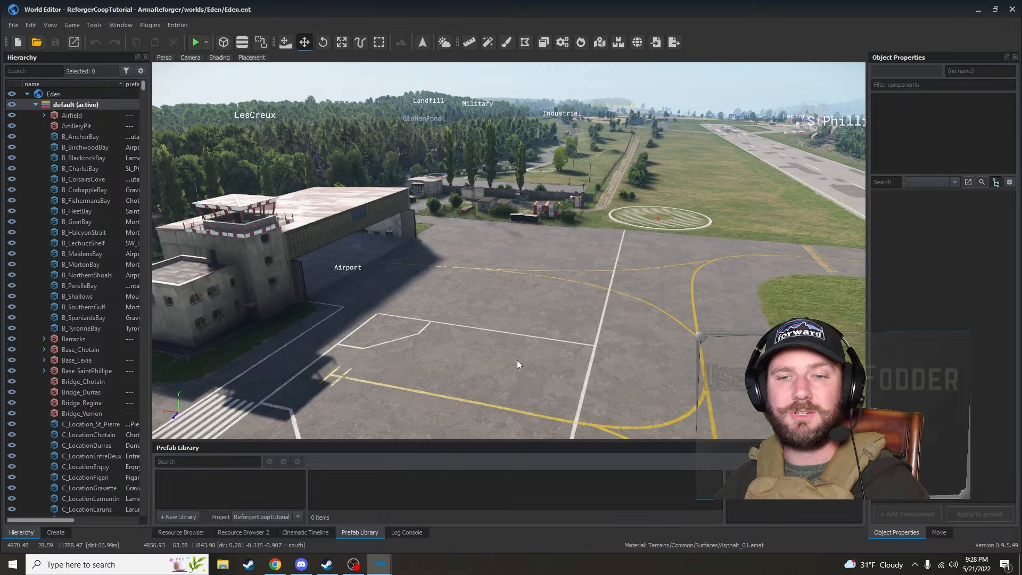
right_click_drag(517, 360, 554, 357)
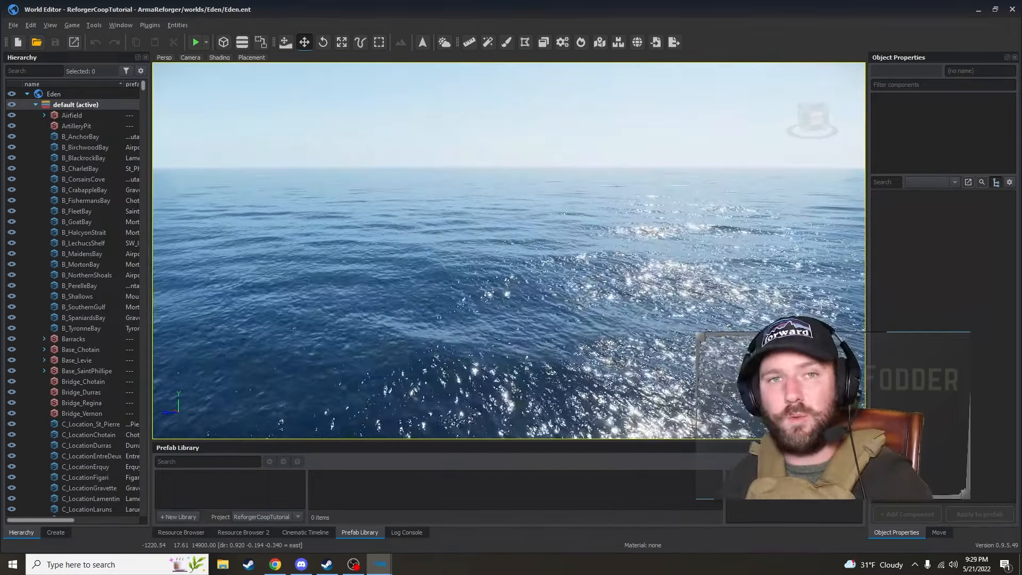
left_click(36, 104)
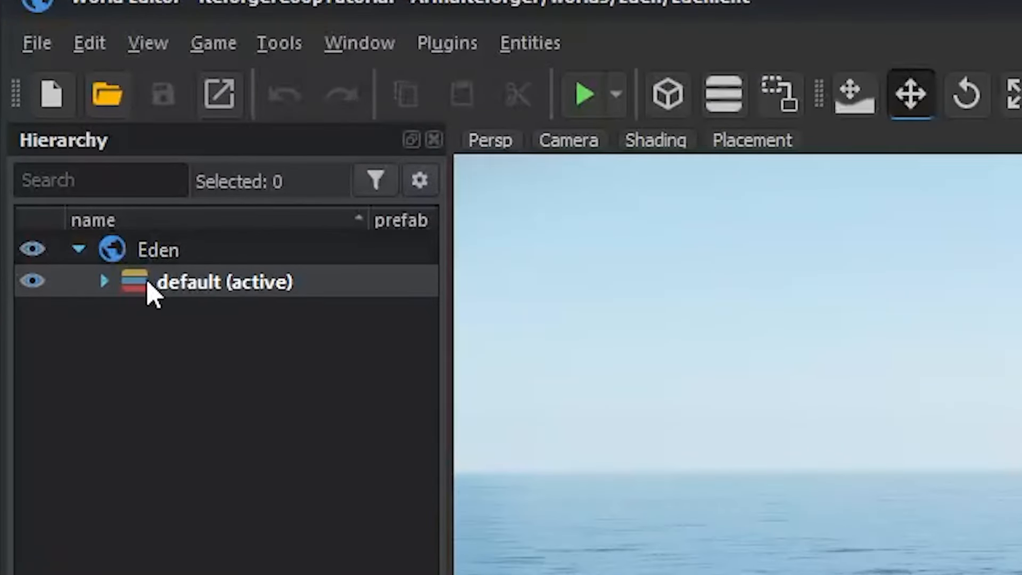
left_click(104, 280)
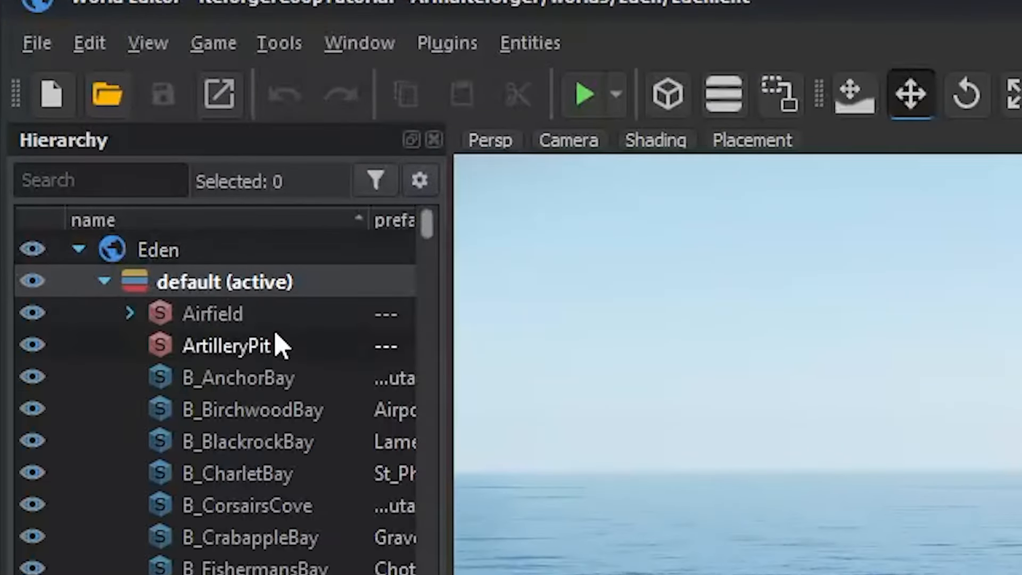
Select the Airfield entity in Eden's default layer and focus the viewport on it
left_click(251, 324)
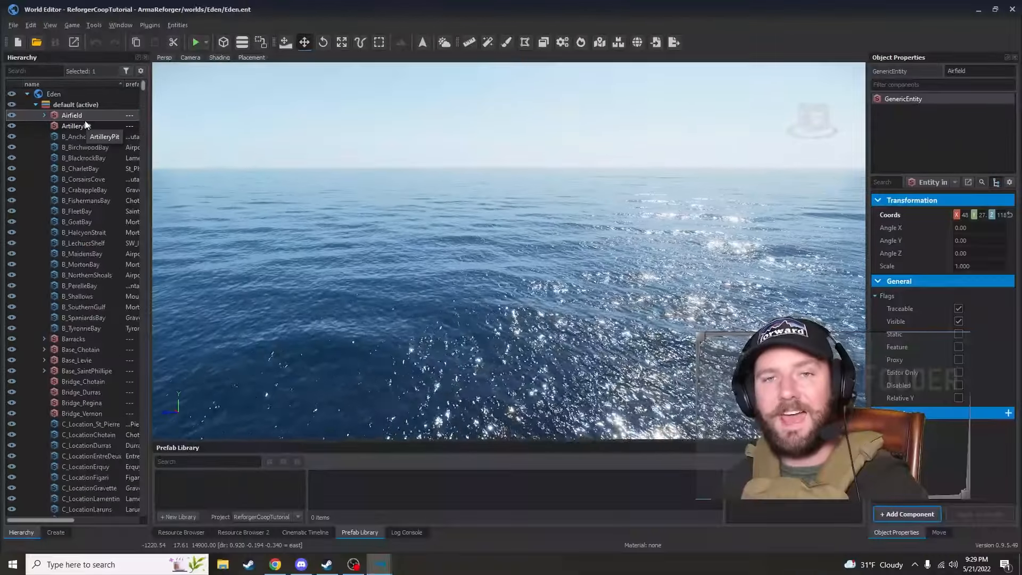
key("shift+f")
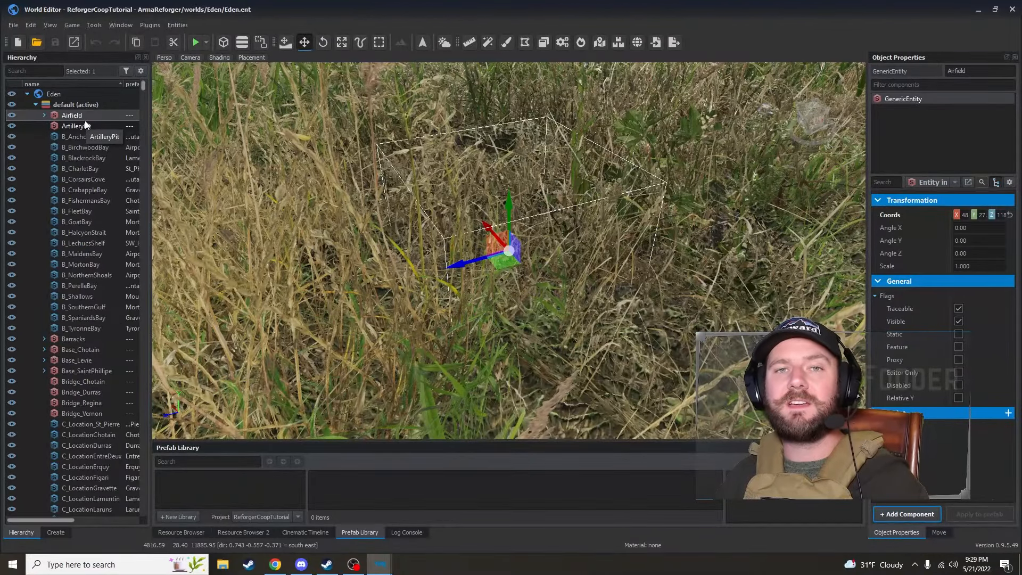
scroll(442, 280, "down", 3)
scroll(463, 289, "up", 3)
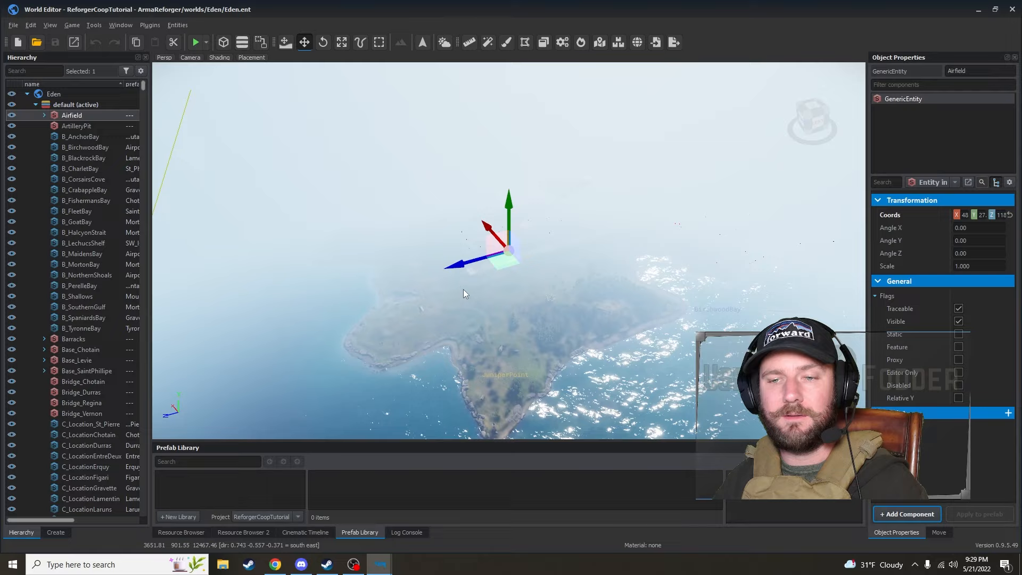
scroll(466, 289, "down", 2)
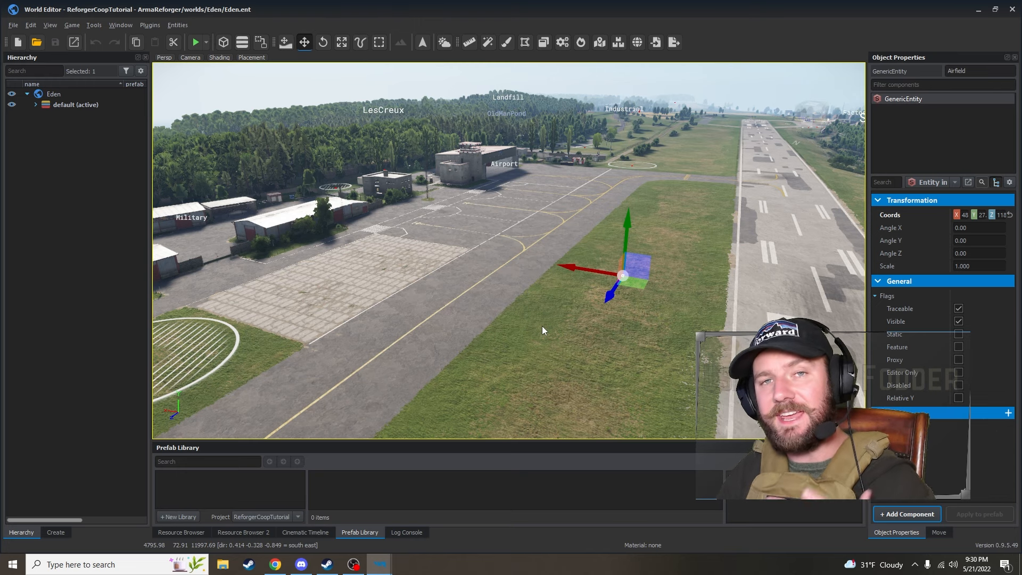
Try to move the airport control tower away from its hangar onto the taxiway, and undo the move
left_click(450, 183)
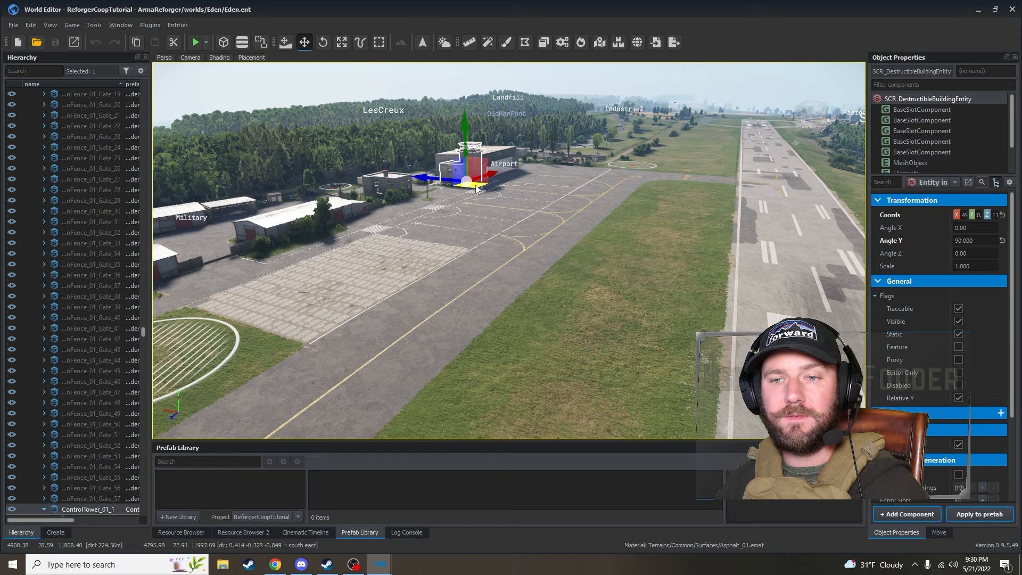
left_click_drag(475, 184, 484, 318)
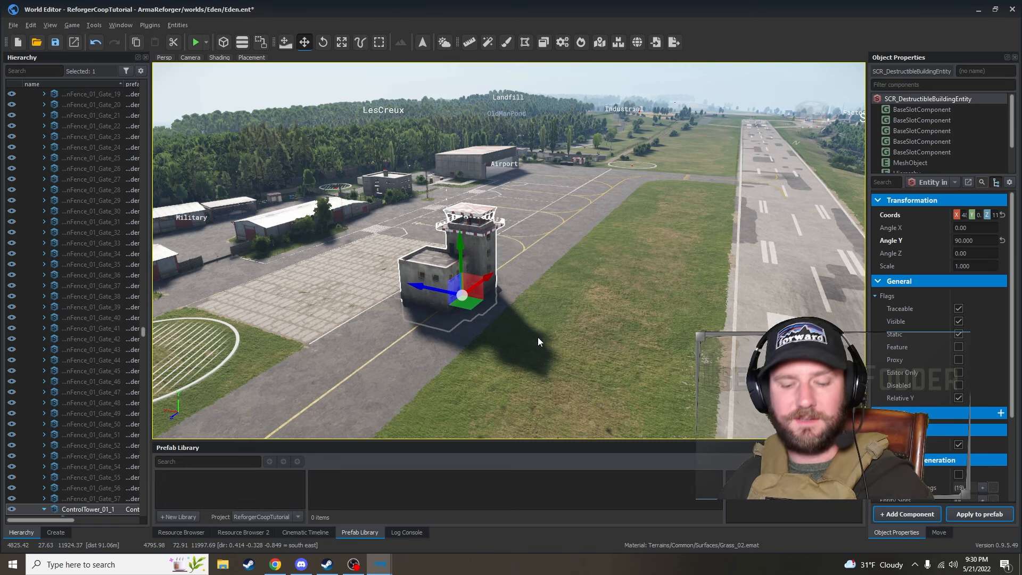
key("ctrl+z")
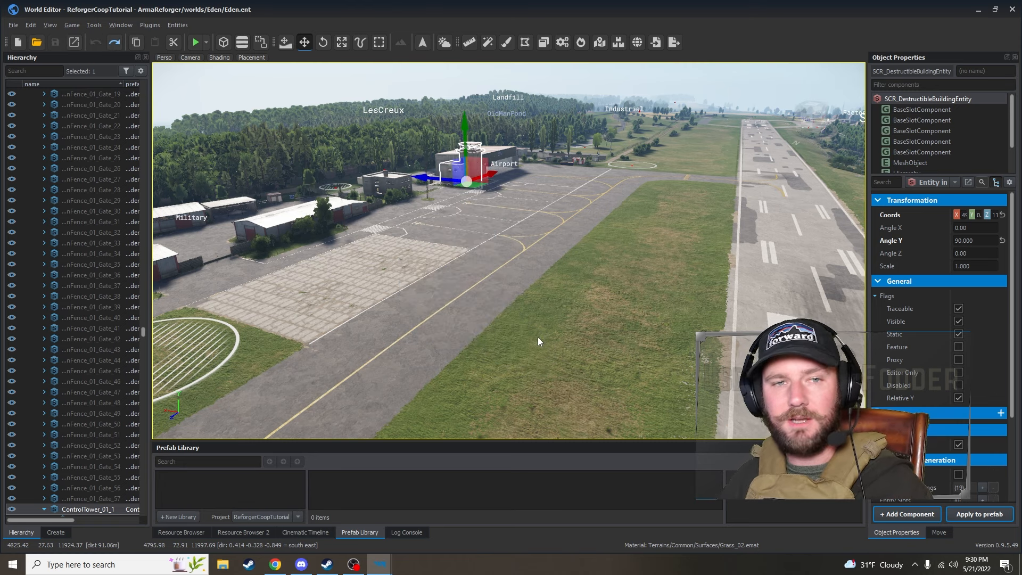
Browse the entities around the control tower in the hierarchy and collapse Eden's default layer
left_click(98, 424)
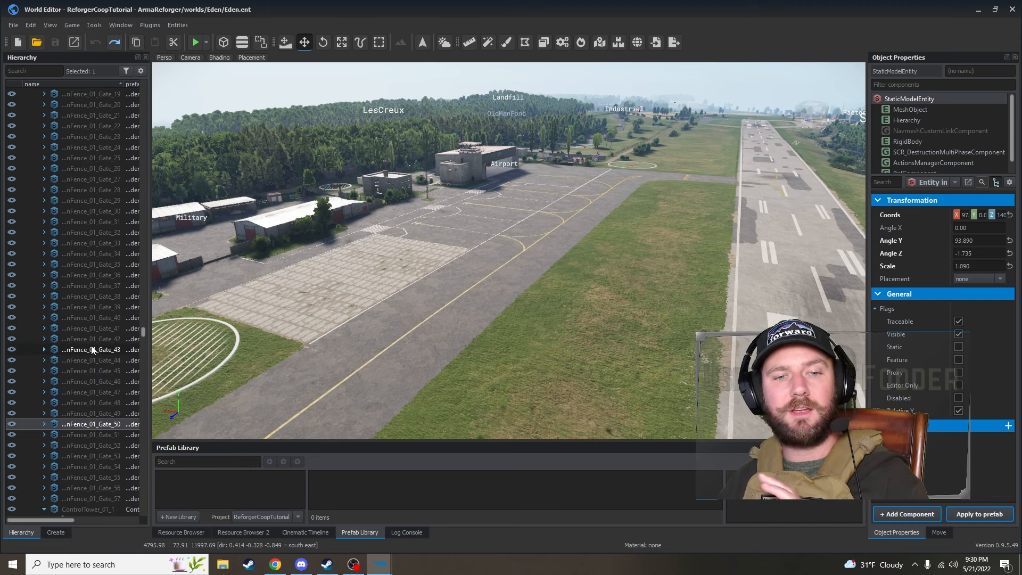
scroll(90, 330, "down", 4)
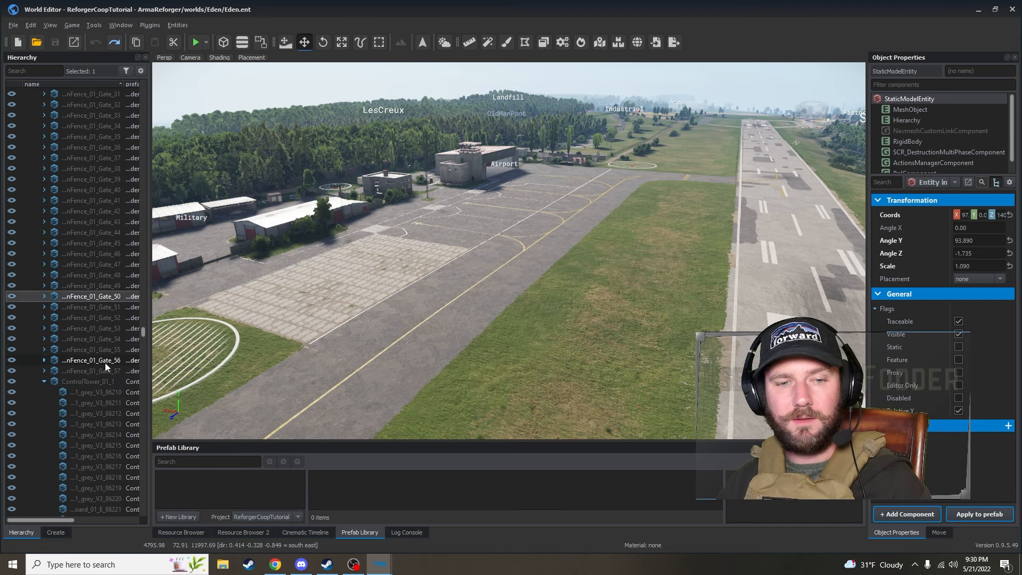
left_click(105, 362)
key("Left")
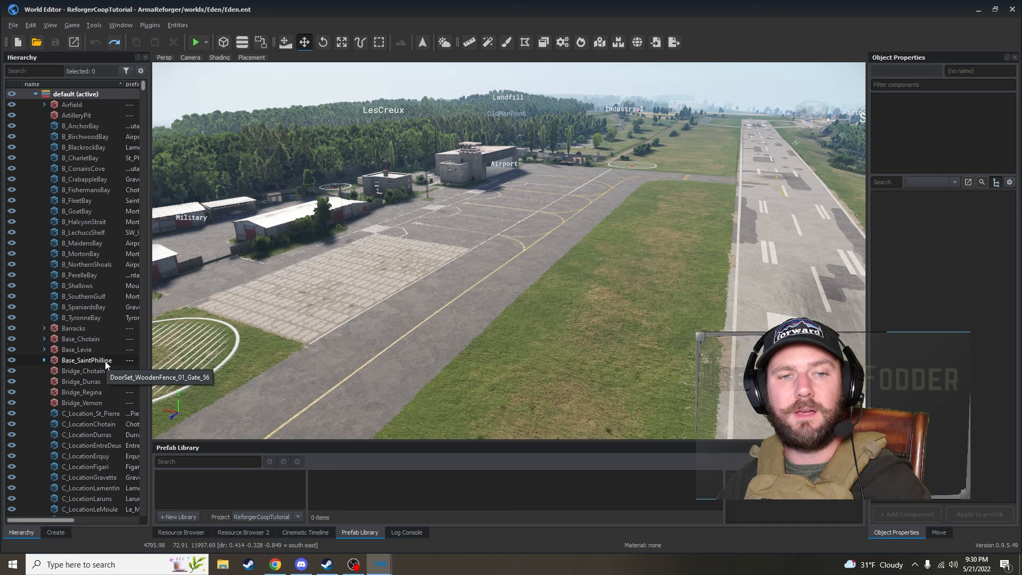
key("Left")
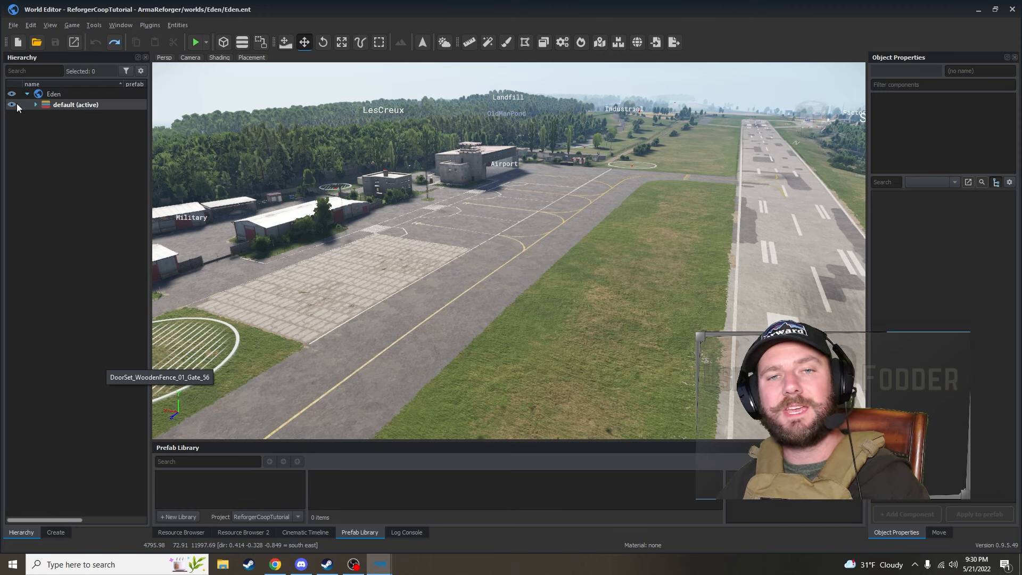
key("Right")
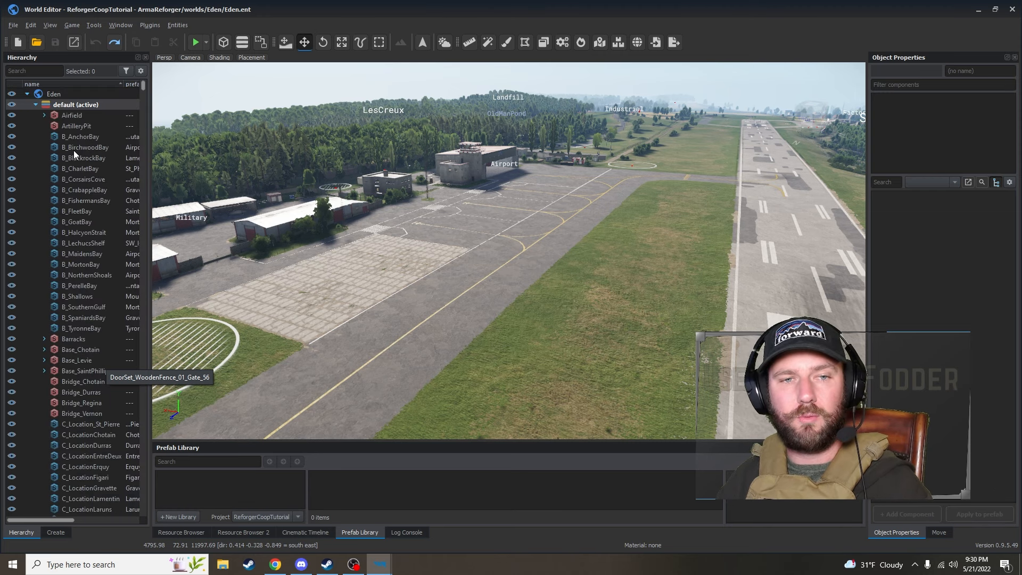
key("Down")
key("Left")
key("Left")
key("Left")
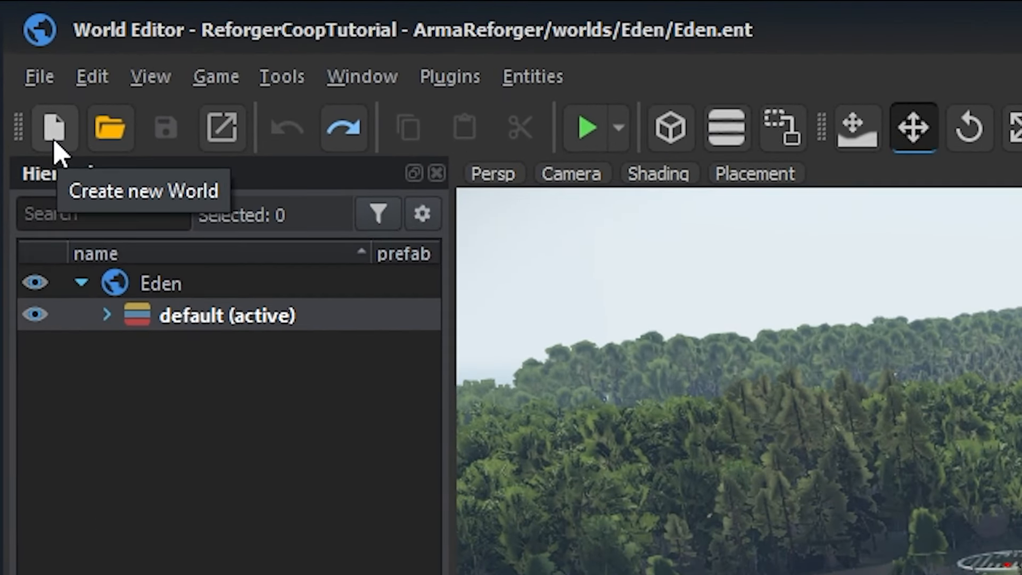
Create a new world as a sub-scene of the current Eden world
left_click(55, 143)
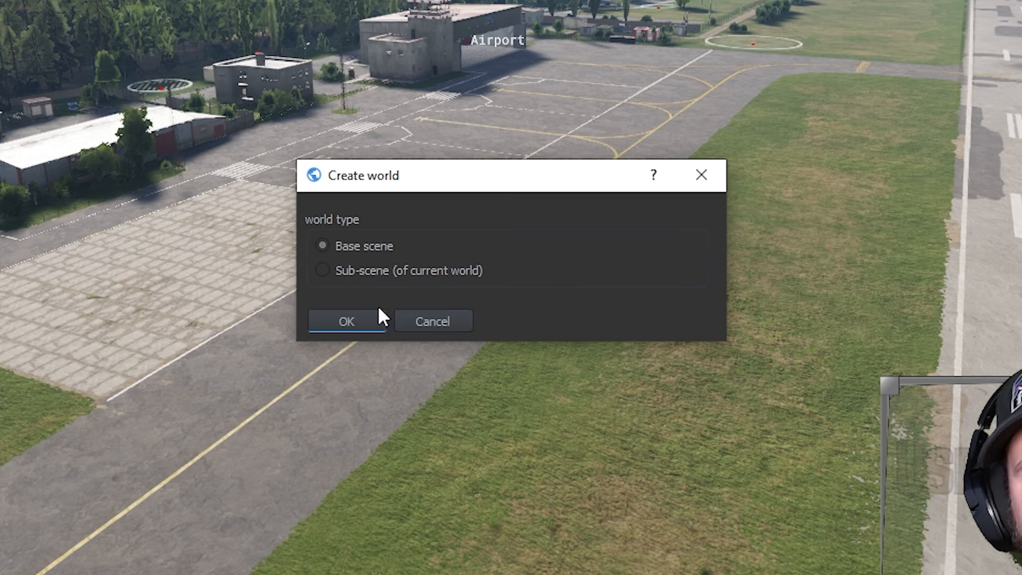
left_click(356, 271)
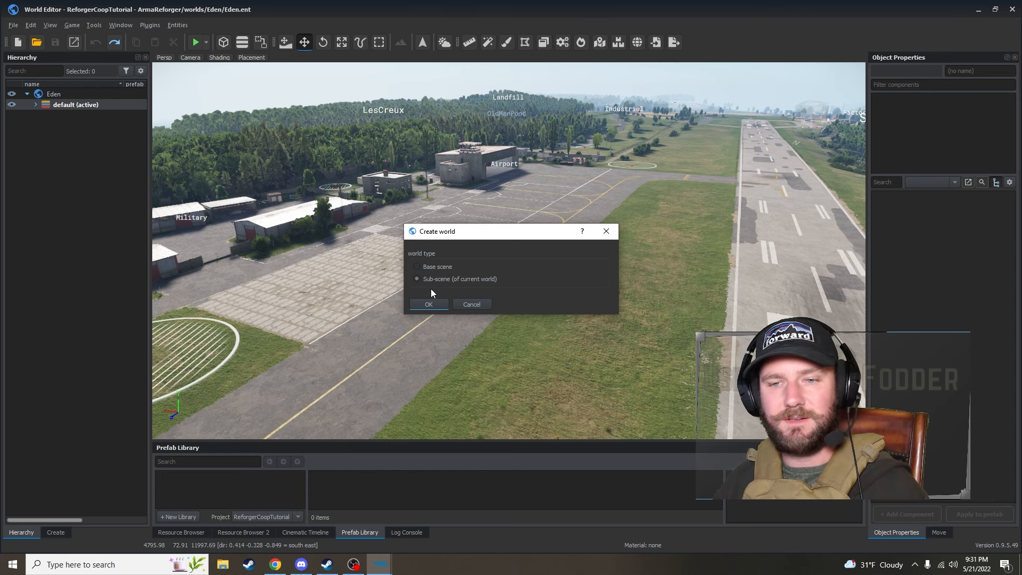
left_click(429, 303)
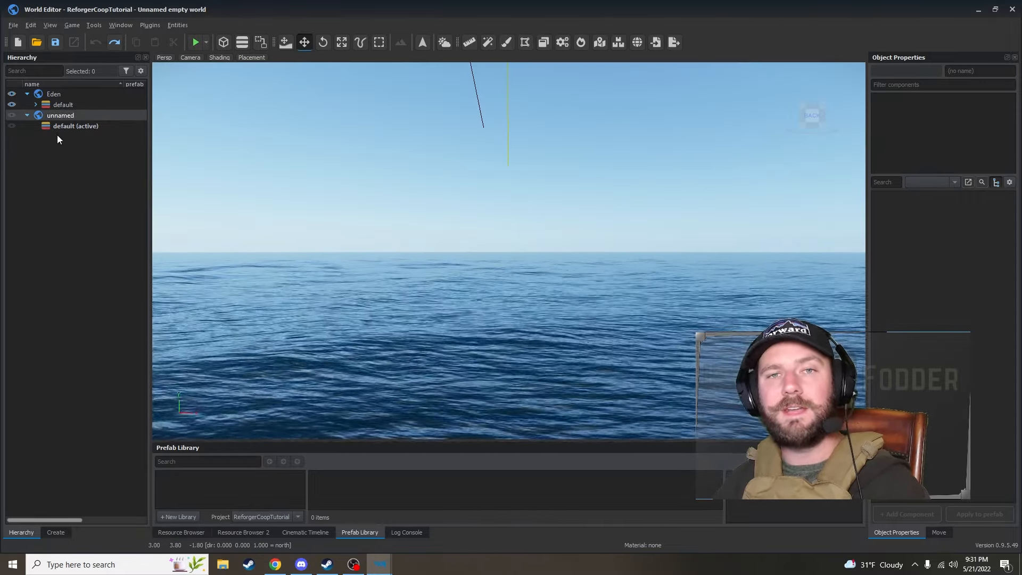
Bring the view to the Airfield entity from Eden's default layer and collapse the layer again
left_click(36, 105)
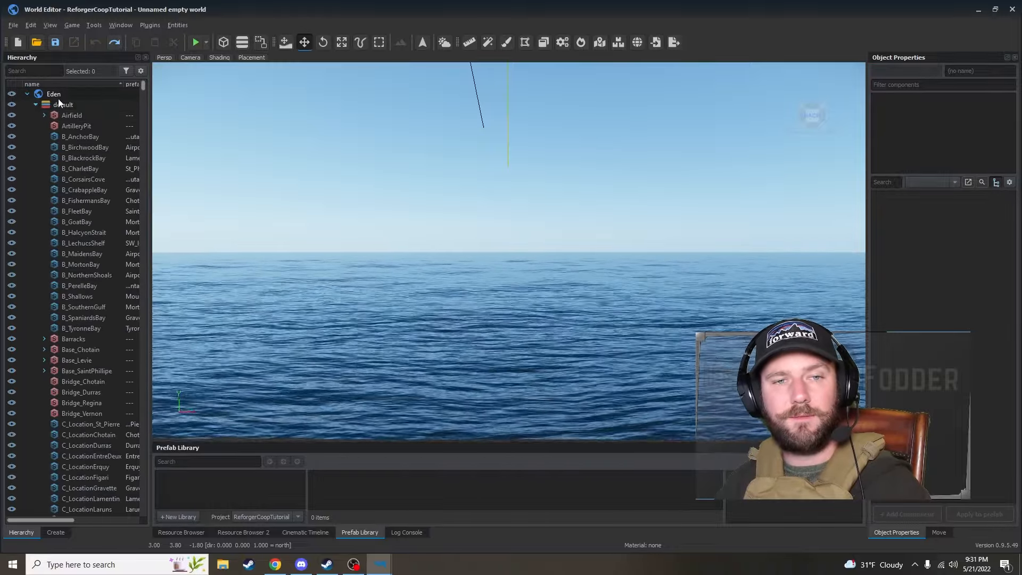
double_click(72, 116)
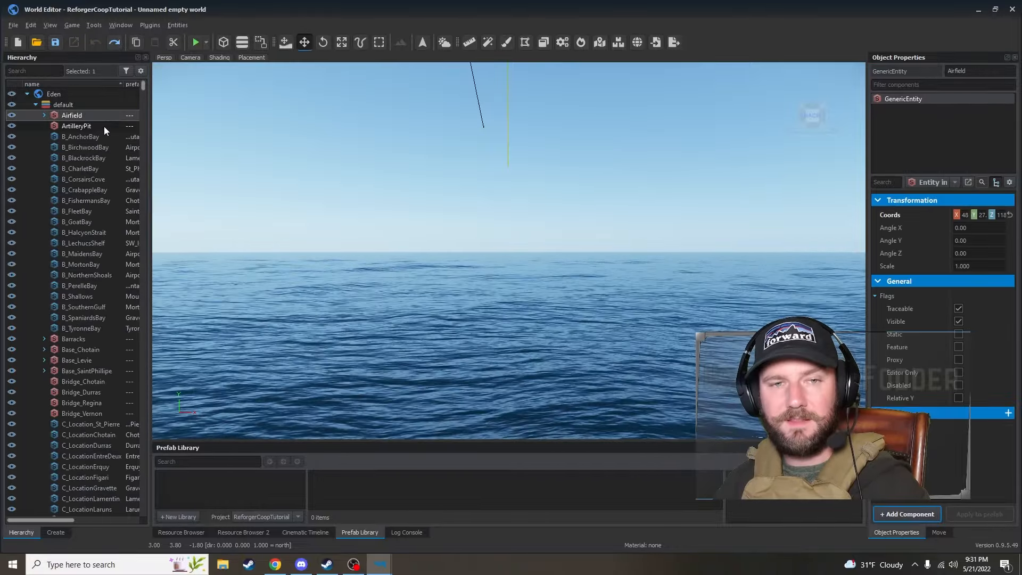
scroll(611, 343, "down", 5)
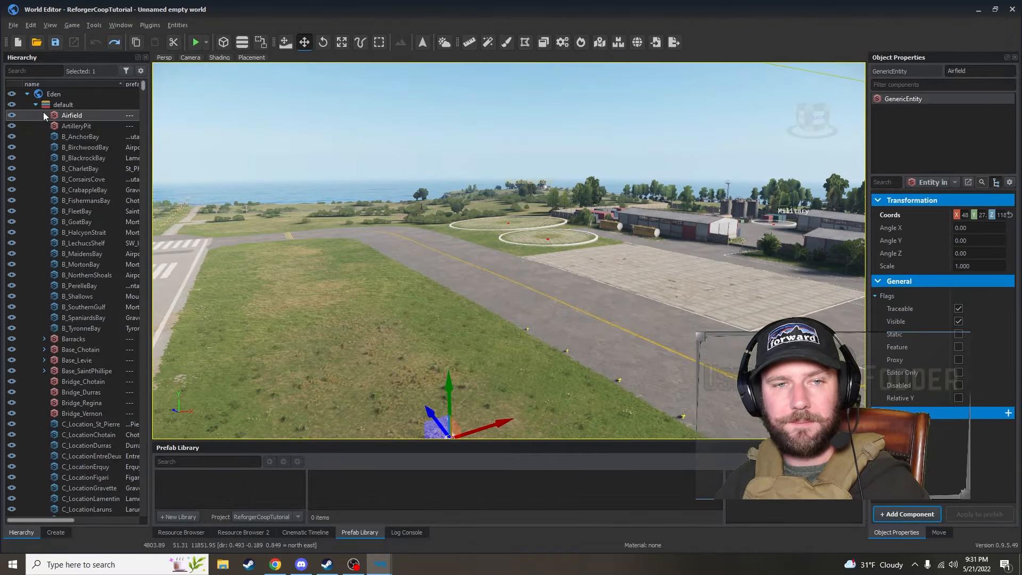
left_click(35, 105)
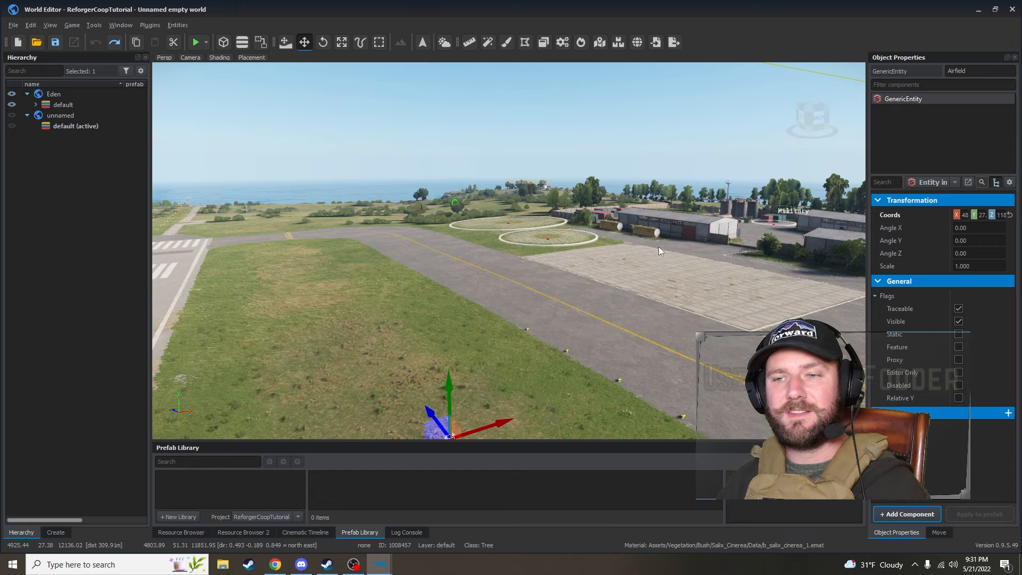
Lock the Eden world's default layer so that its entities cannot be selected in the viewport
left_click(437, 281)
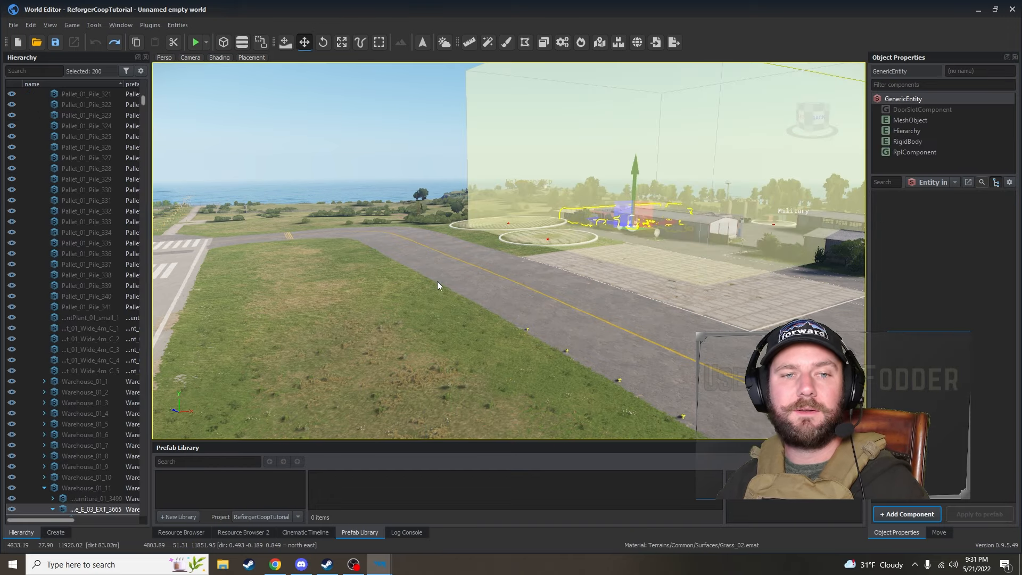
left_click(78, 139)
right_click(114, 120)
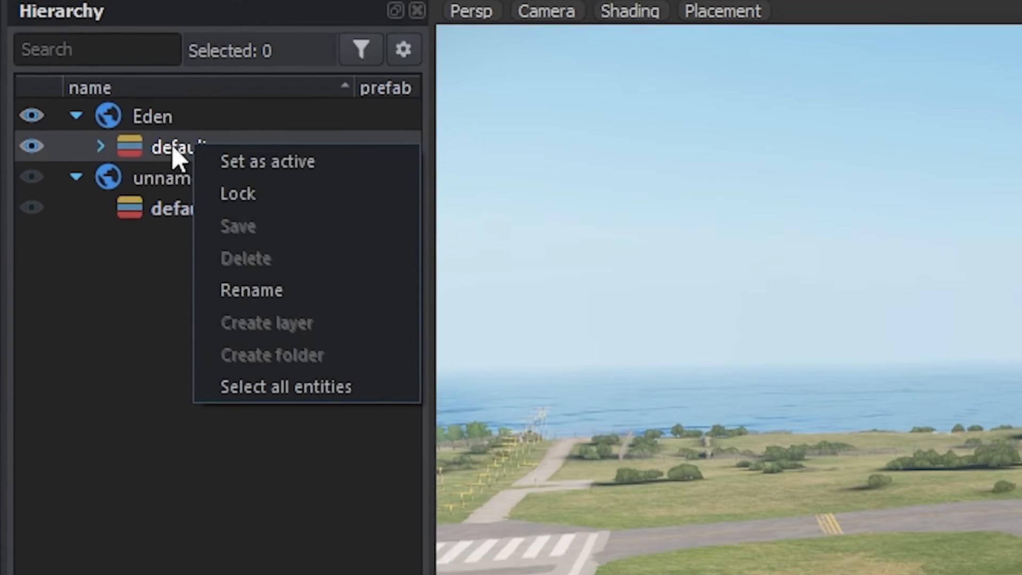
left_click(162, 157)
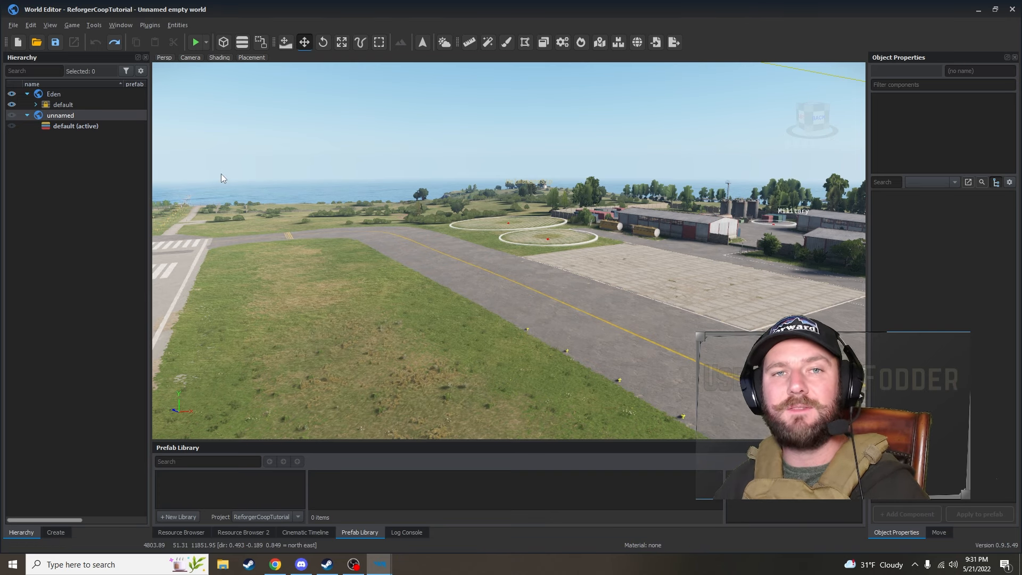
left_click(12, 25)
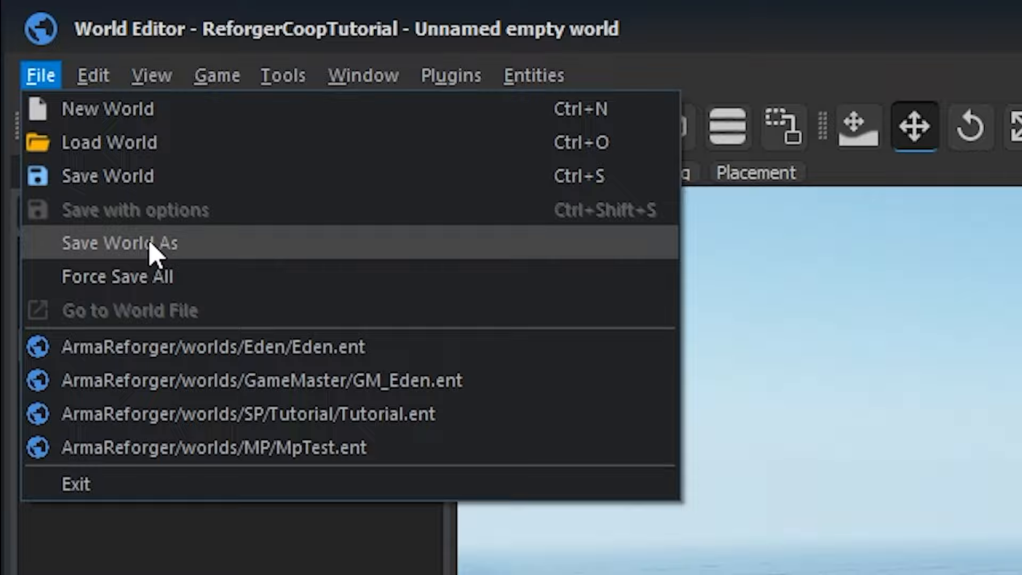
left_click(150, 243)
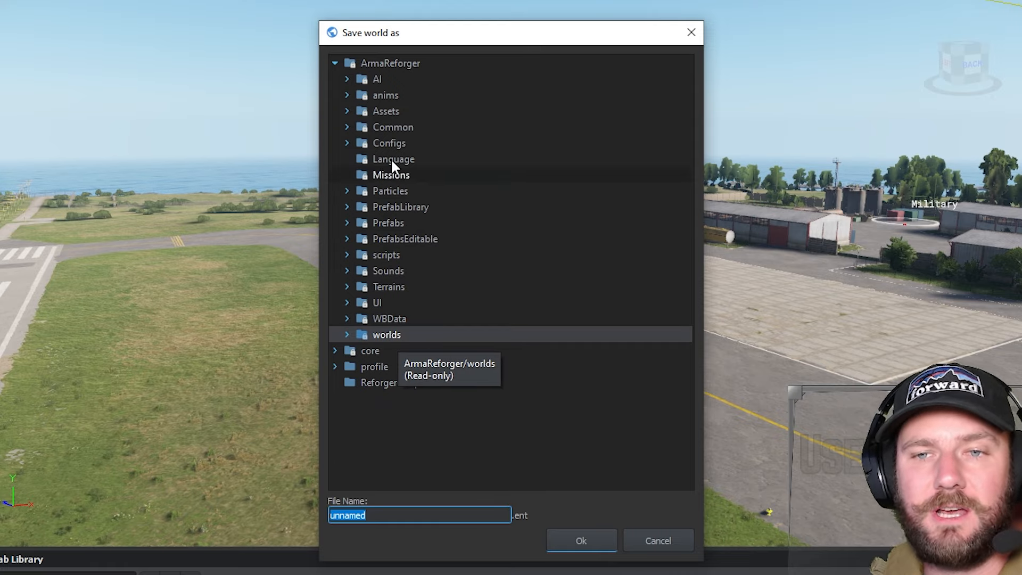
left_click(334, 63)
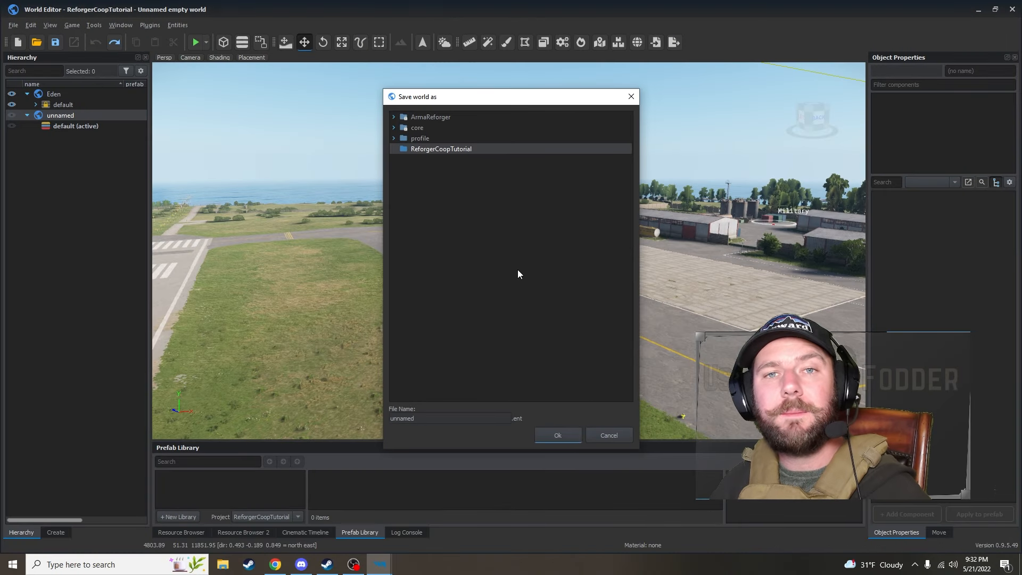
left_click(618, 434)
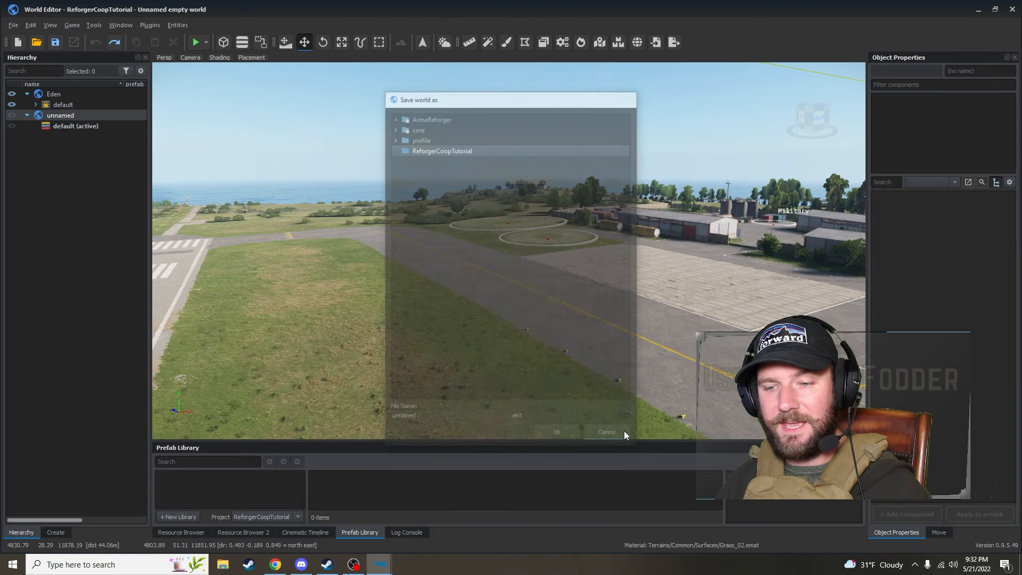
Switch to the Enfusion Workbench main window and collapse the ArmaReforger folder in the resource tree
mouse_move(380, 566)
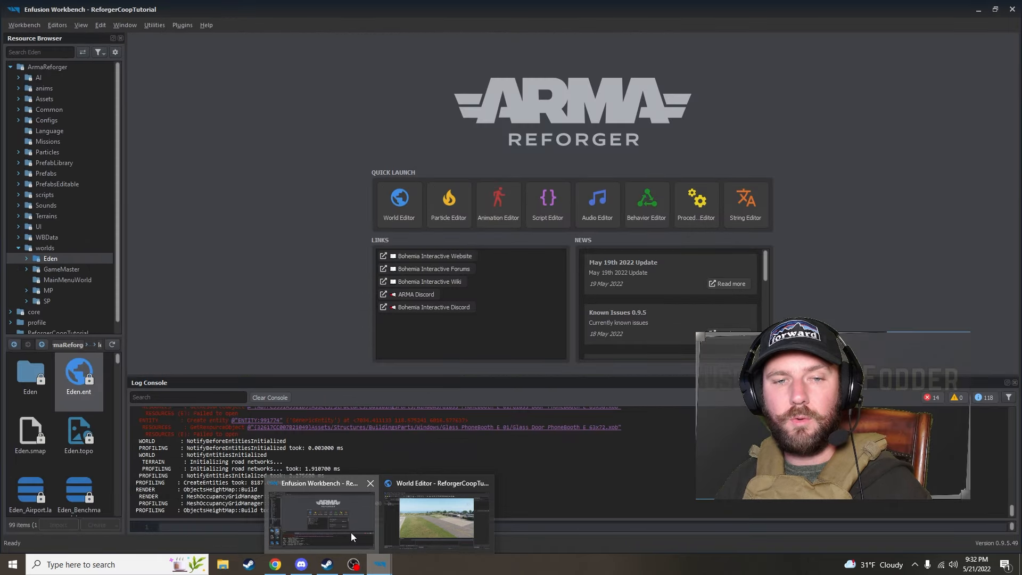
left_click(350, 532)
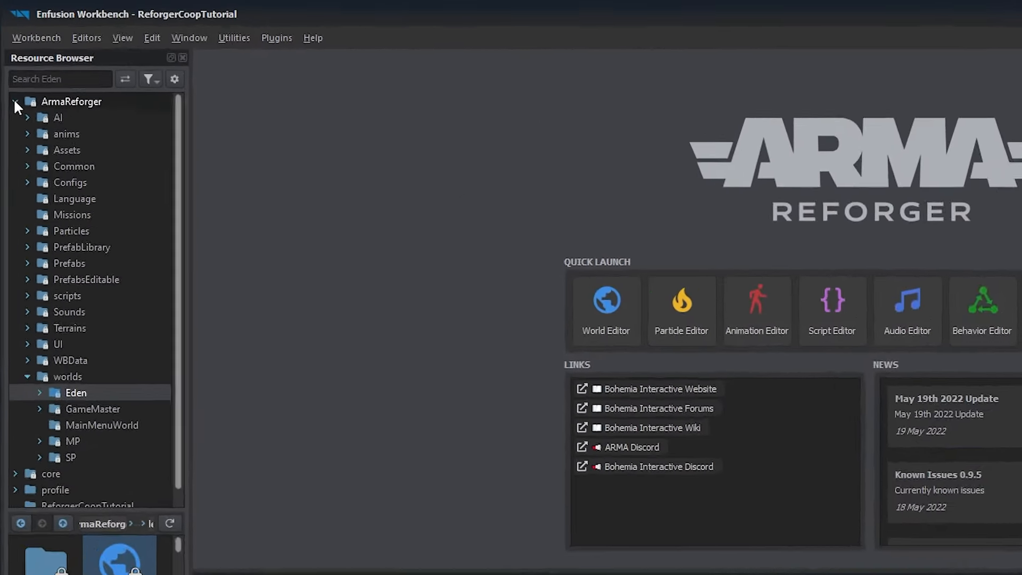
left_click(10, 67)
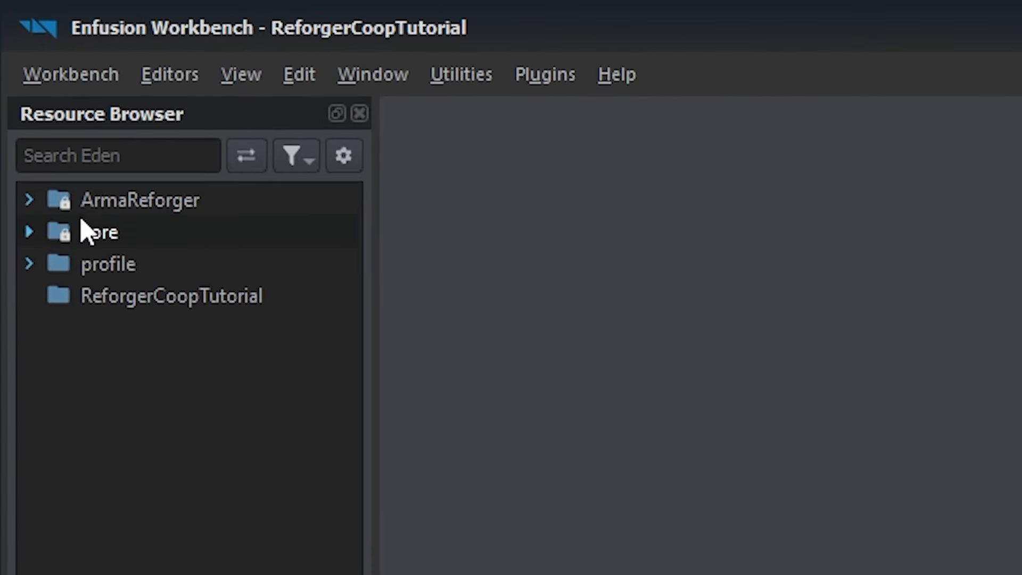
Create a folder named worlds in the ReforgerCoopTutorial project and open it
left_click(123, 299)
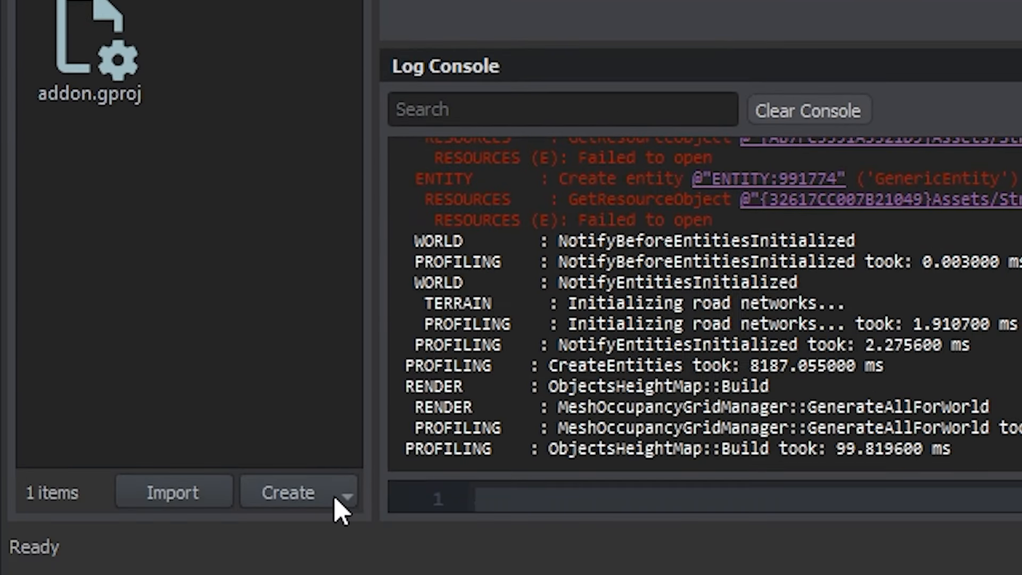
left_click(345, 574)
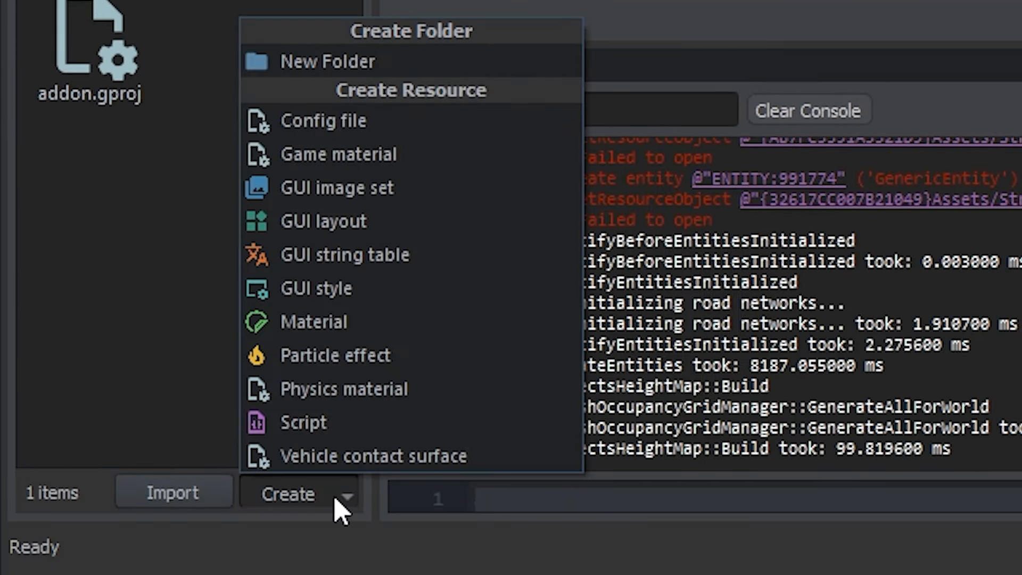
left_click(319, 68)
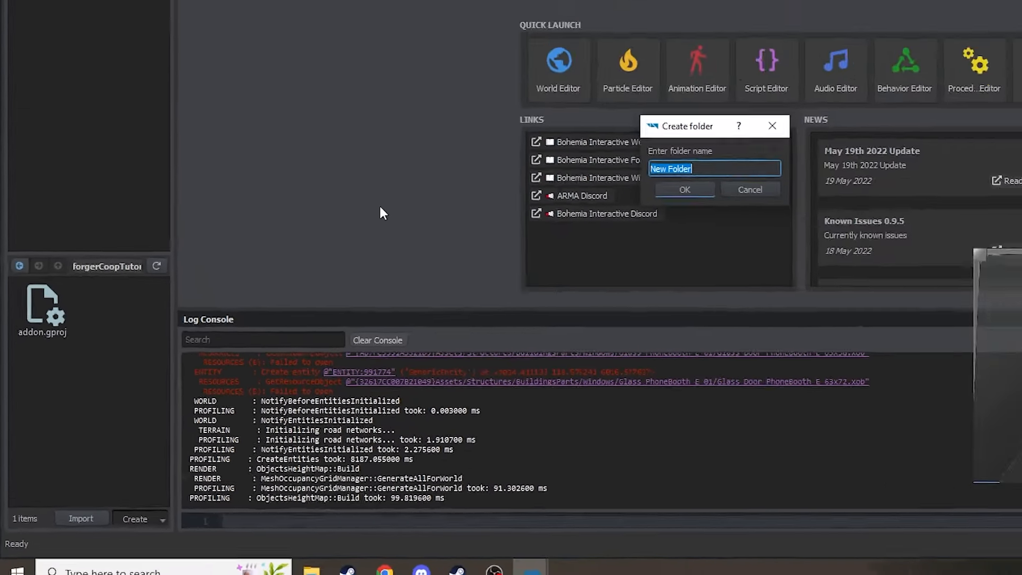
type("world")
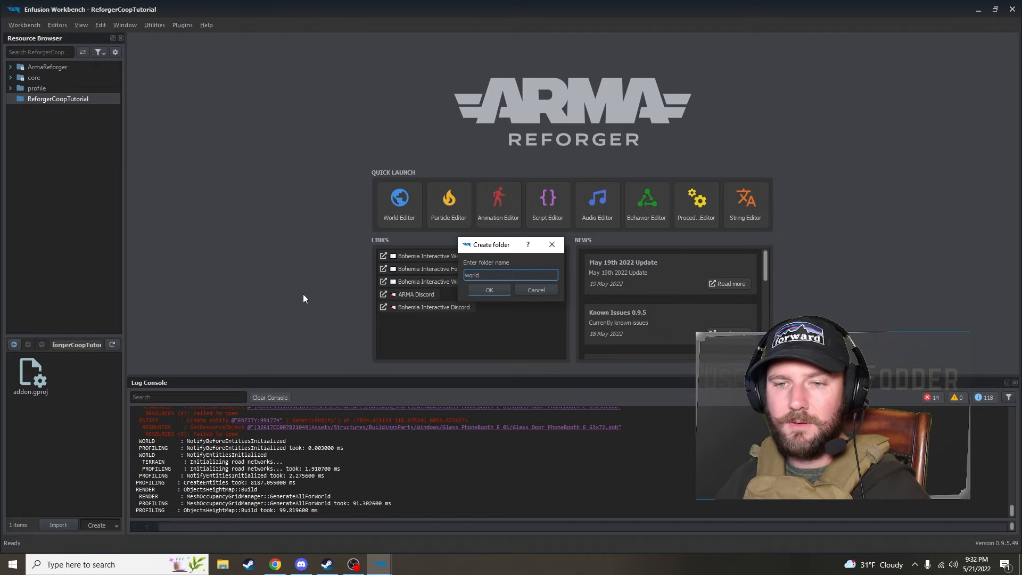
type("s")
left_click(490, 288)
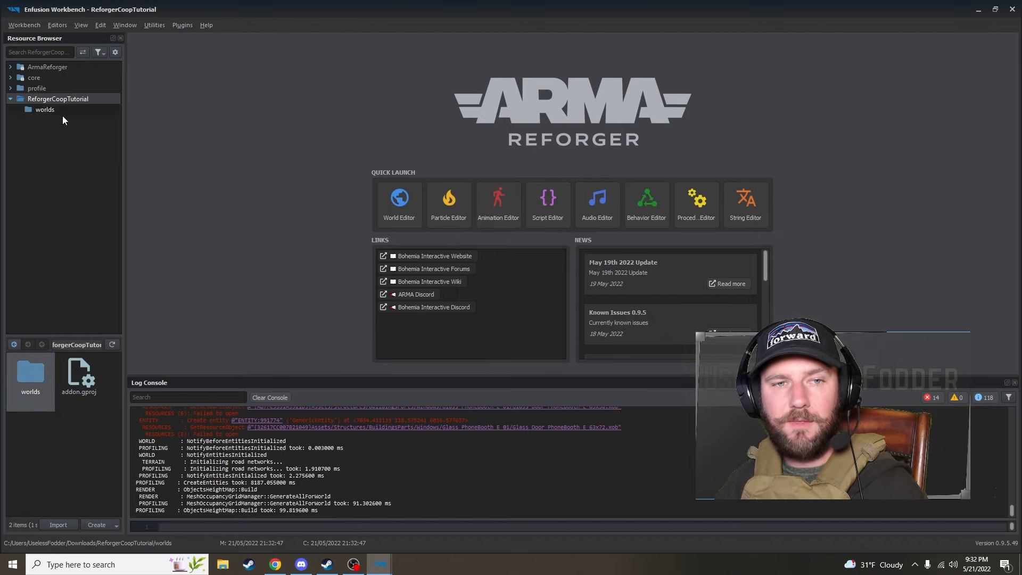
left_click(55, 110)
Switch to the World Editor and save the unnamed world as tutorialWorld in the project's worlds folder
mouse_move(380, 565)
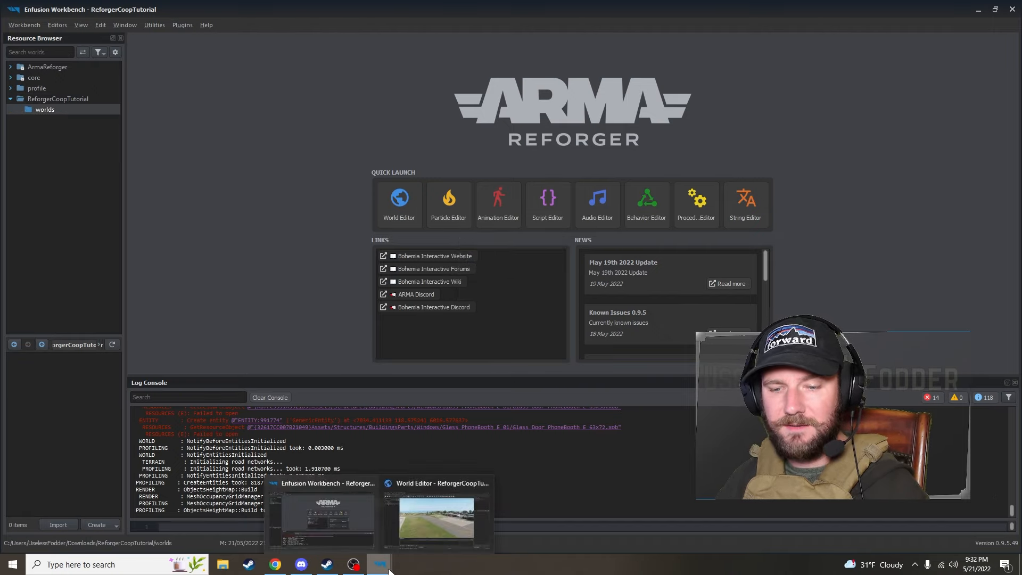
left_click(421, 530)
left_click(13, 25)
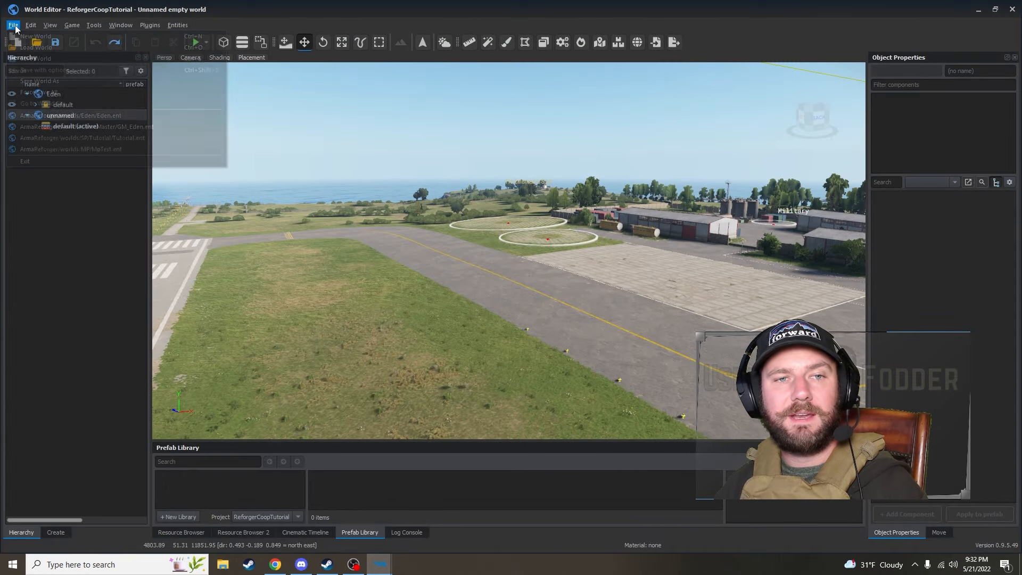
left_click(42, 81)
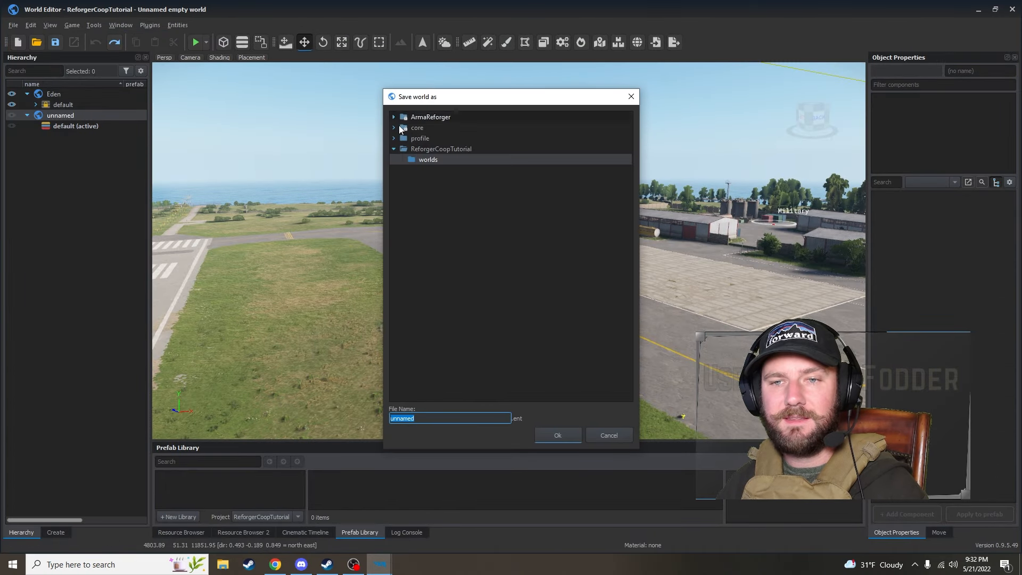
left_click(429, 152)
left_click(411, 134)
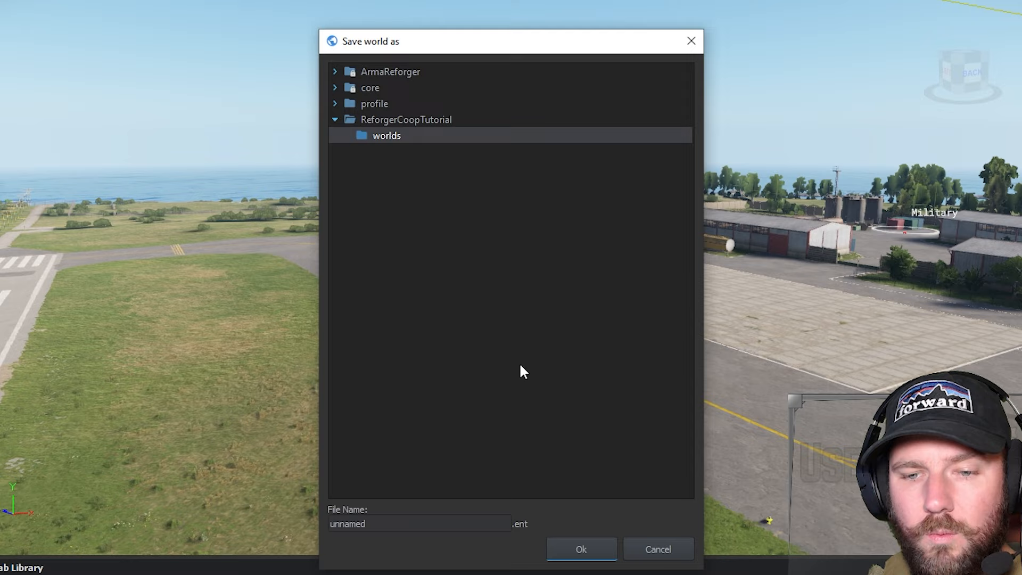
left_click_drag(373, 523, 235, 508)
type("tutor")
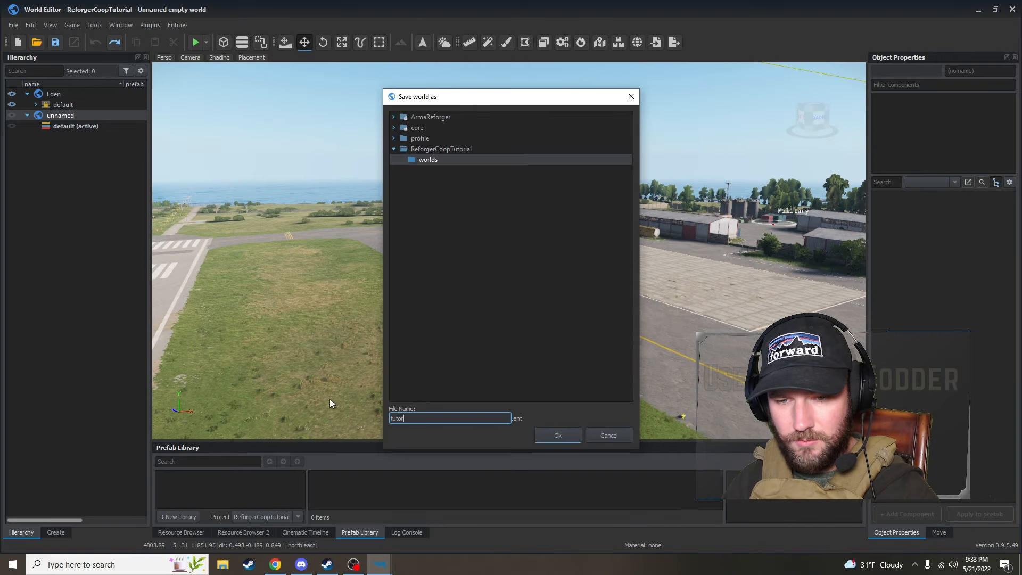
type("ialWorld")
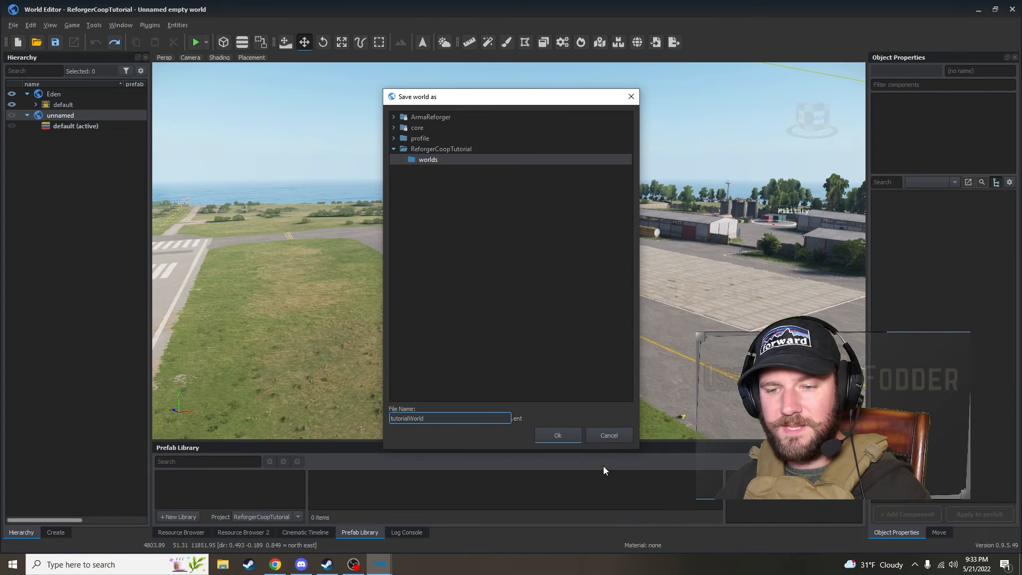
left_click(568, 433)
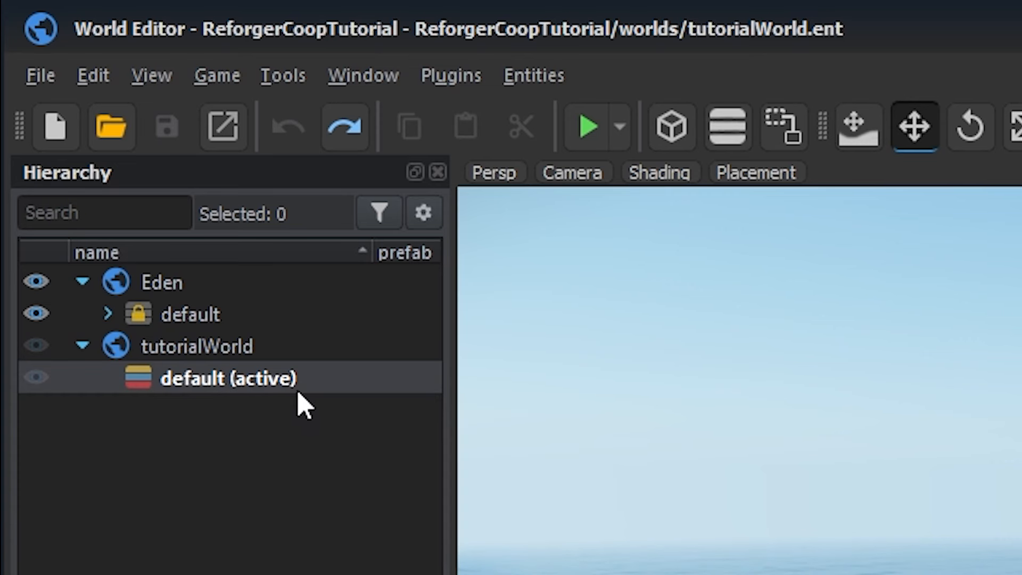
Create a layer named Gamemode in tutorialWorld
right_click(236, 346)
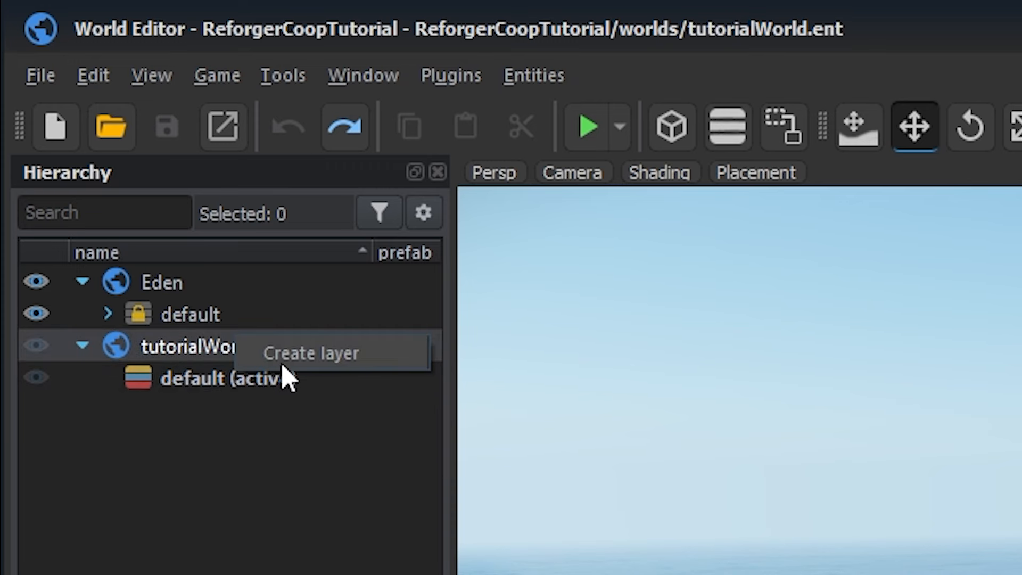
left_click(291, 354)
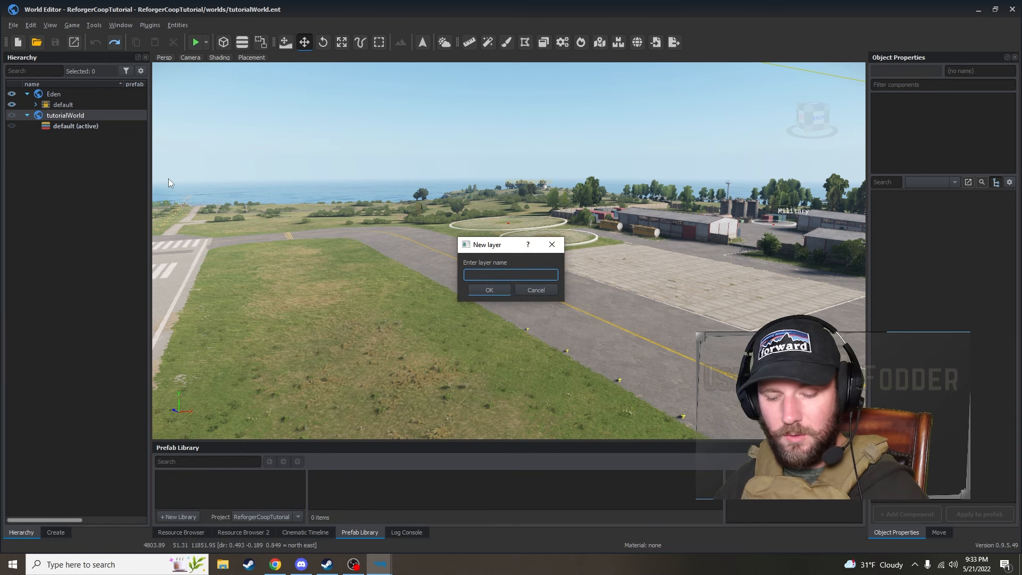
type("Gamemo")
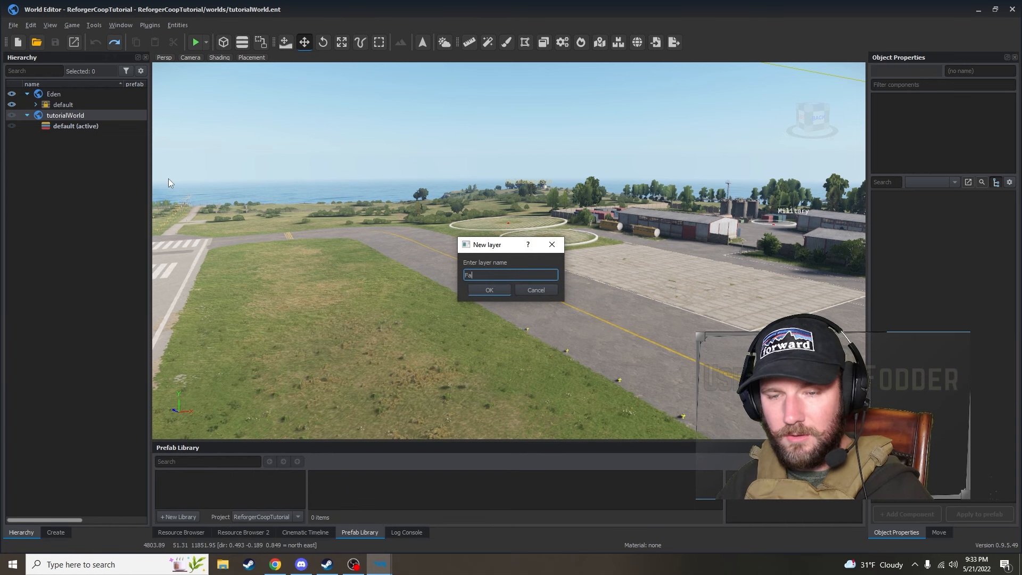
type("de")
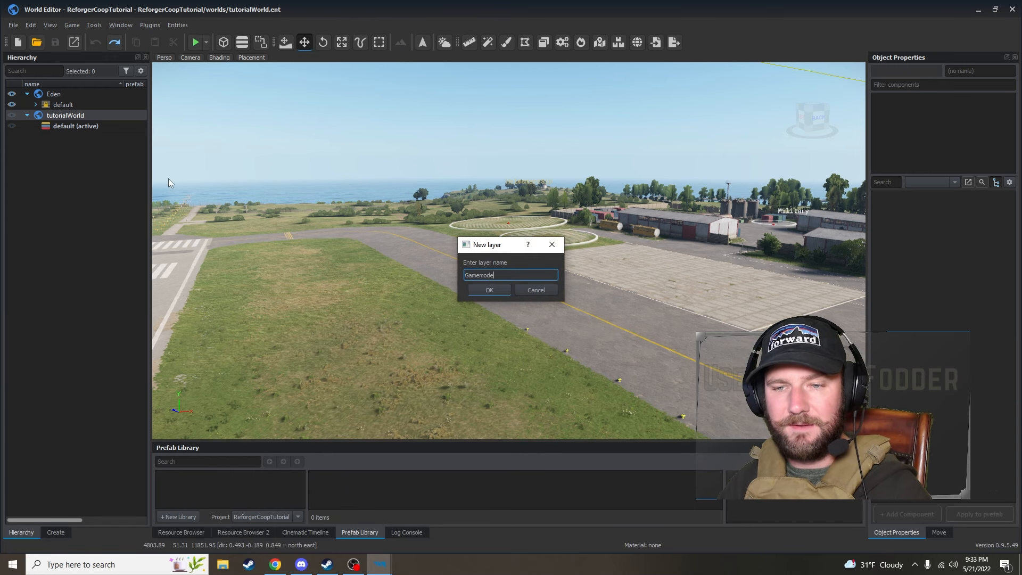
key("Return")
Add two more layers named Managers and Spawns to tutorialWorld
left_click(96, 117)
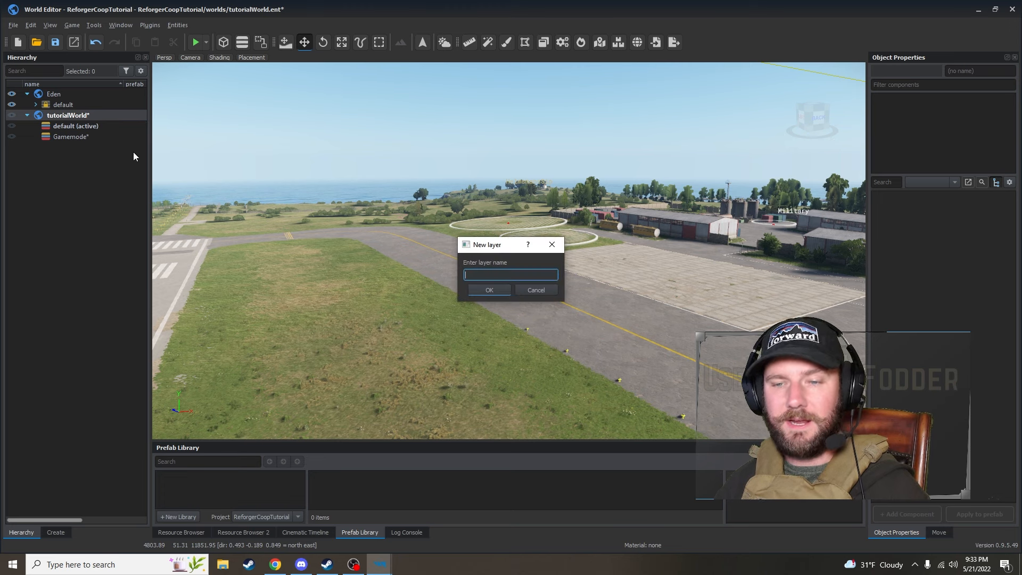
type("Managers")
key("Return")
right_click(80, 112)
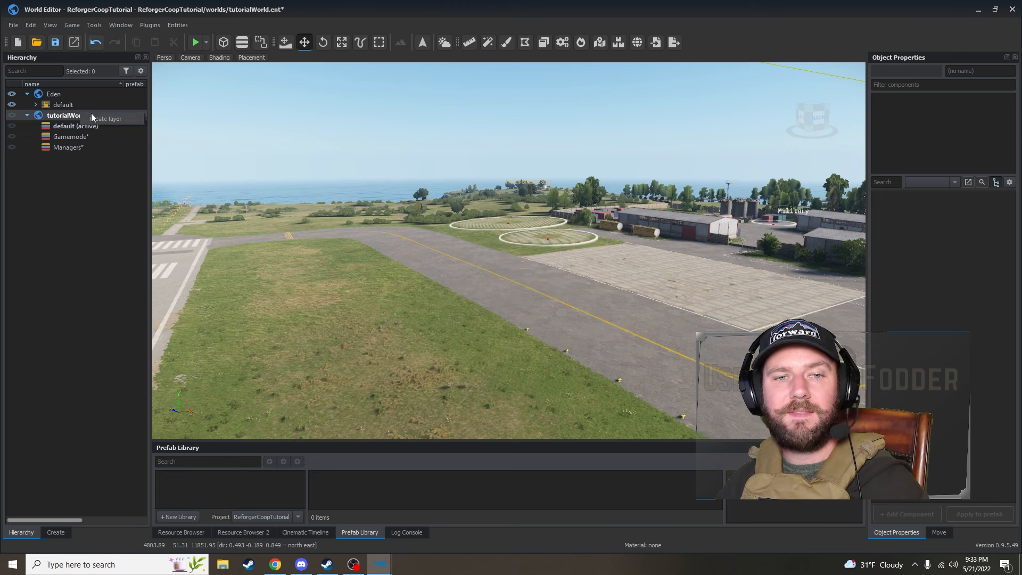
left_click(97, 119)
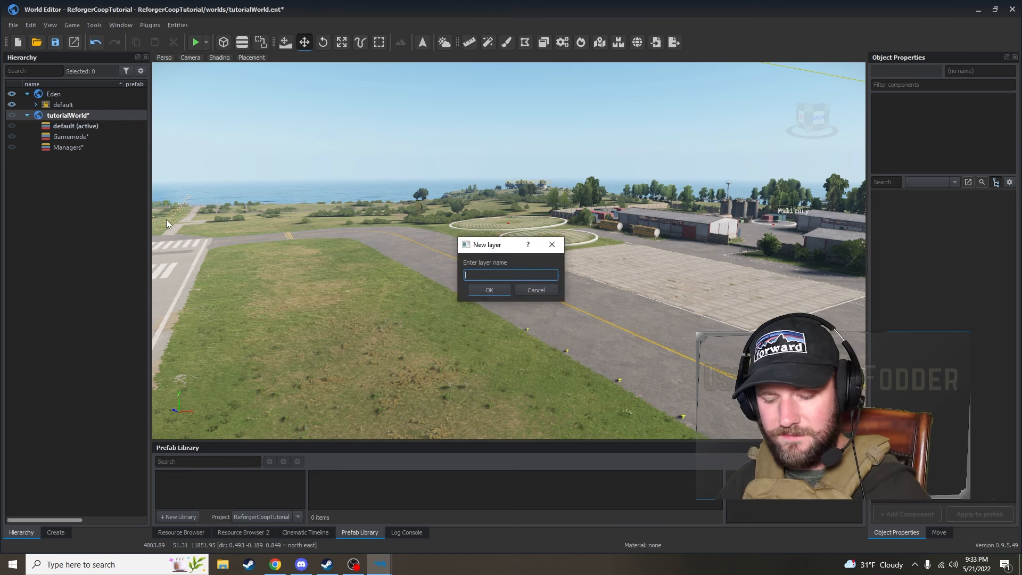
type("Spawns")
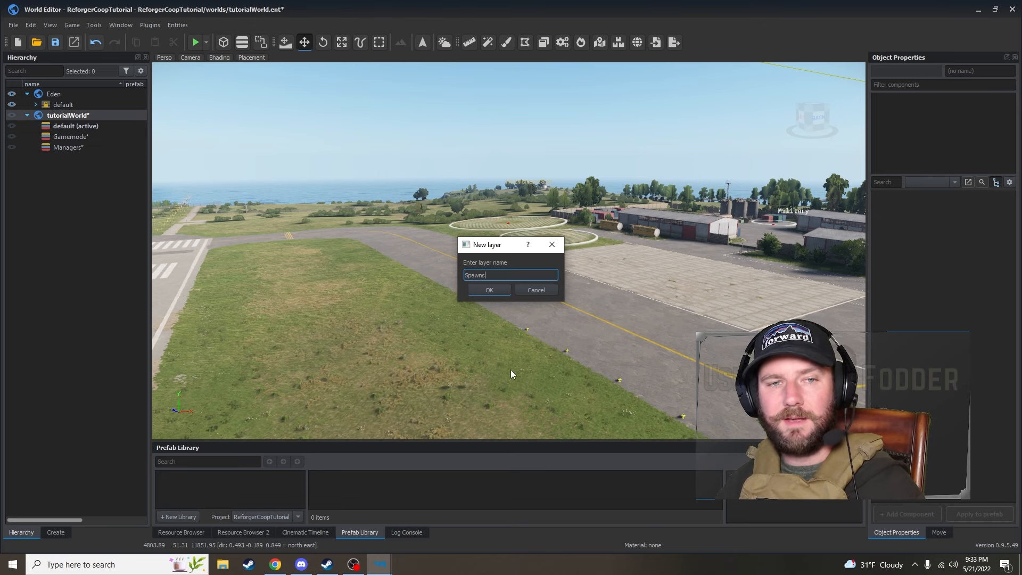
key("Return")
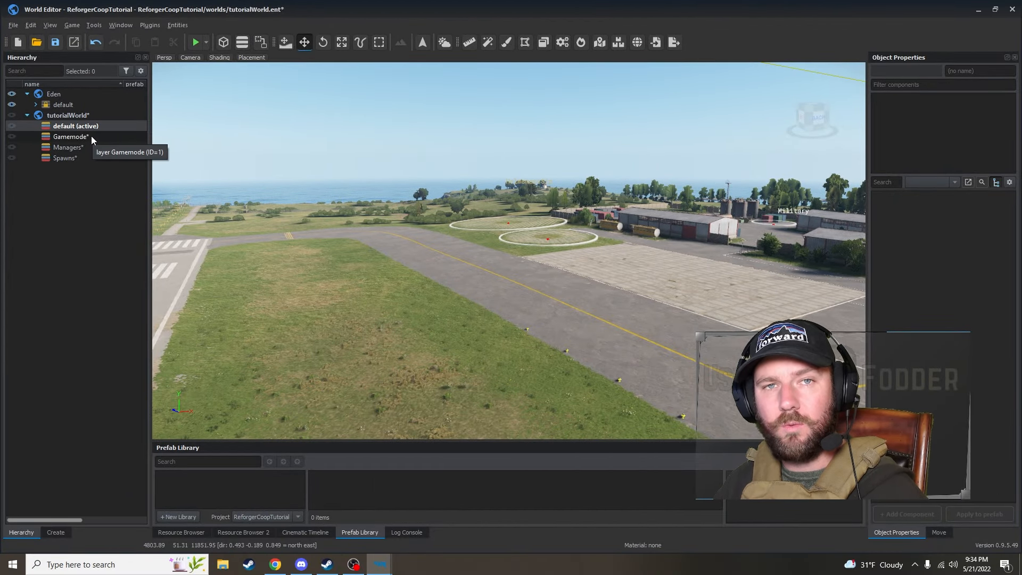
Make the Gamemode layer active and delete tutorialWorld's default layer
right_click(83, 137)
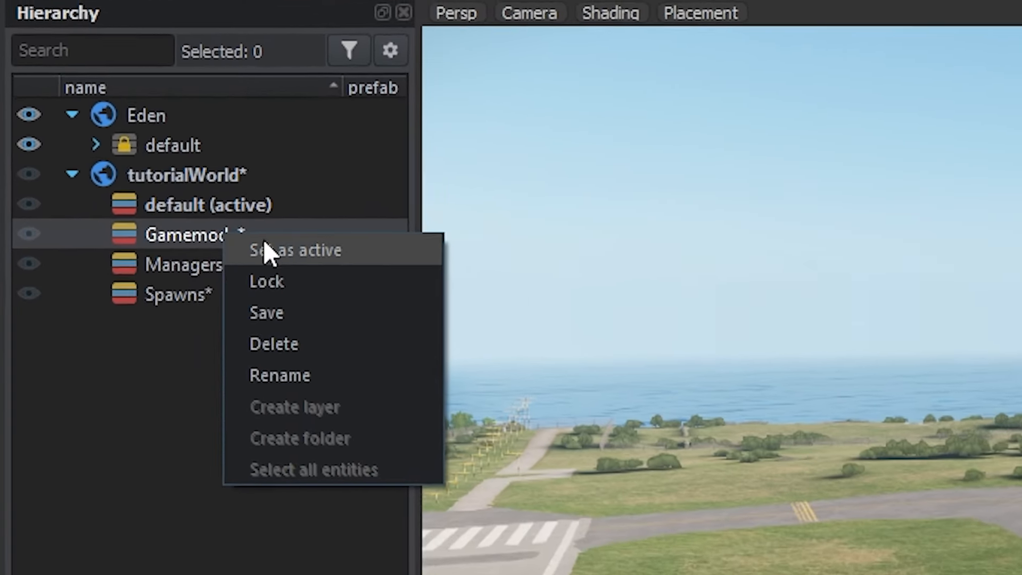
left_click(265, 248)
right_click(168, 206)
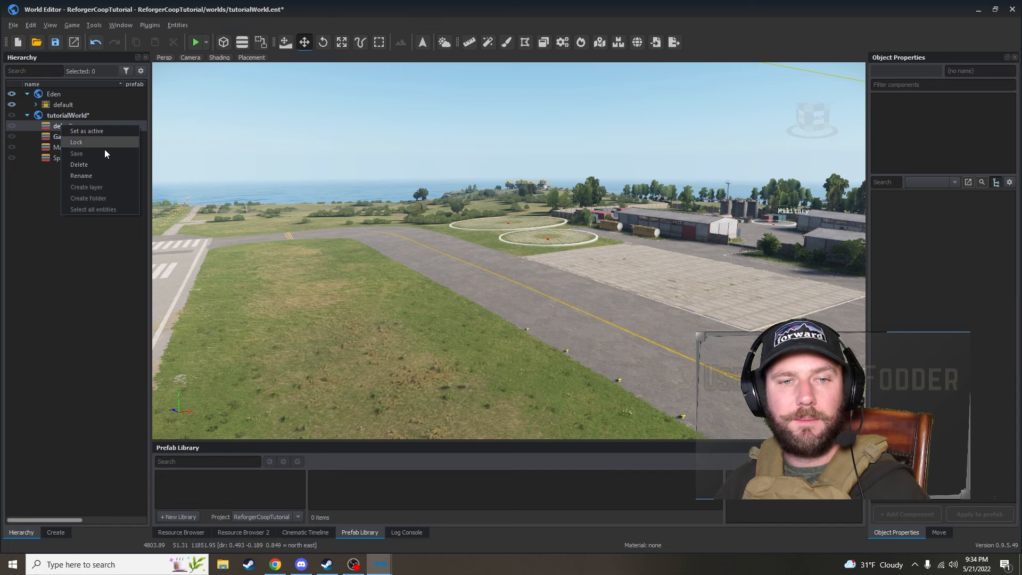
left_click(107, 164)
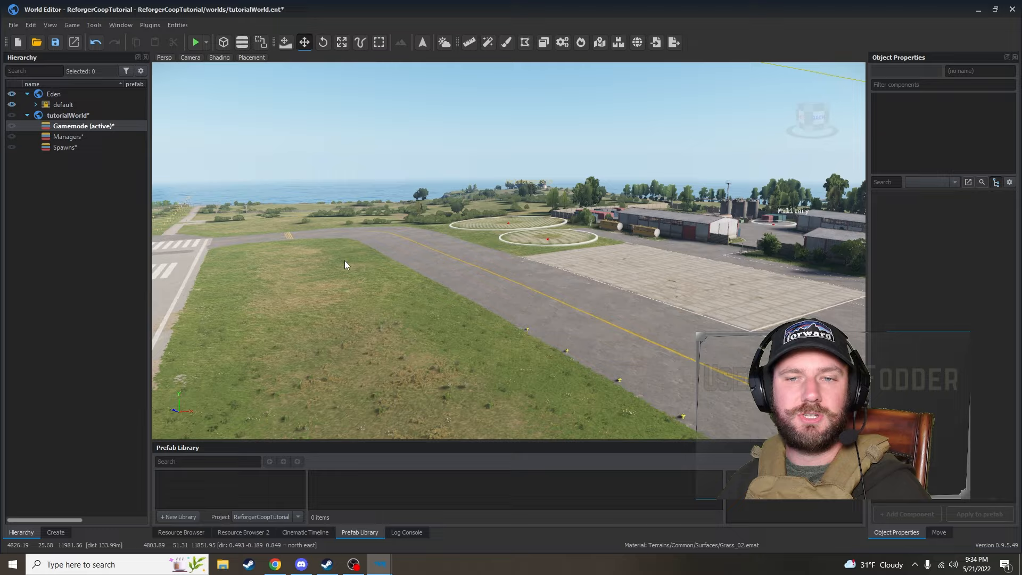
Fly the camera from the airfield to the farm buildings at Gorey and examine the surrounding area from above
right_click_drag(356, 292, 746, 434)
key("w")
key("w")
key("s")
key("w")
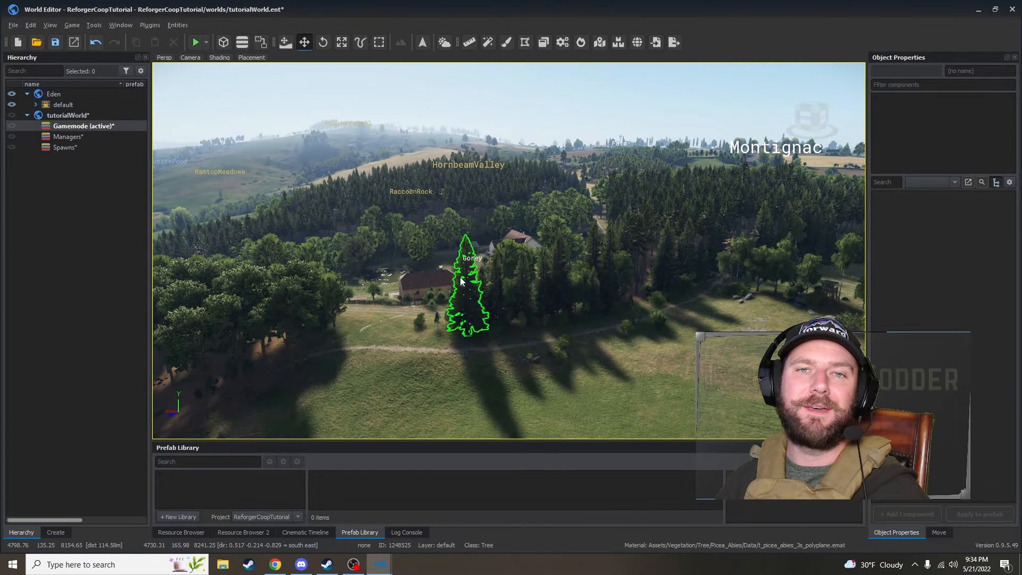
key("a")
right_click_drag(526, 372, 548, 403)
key("w")
key("q")
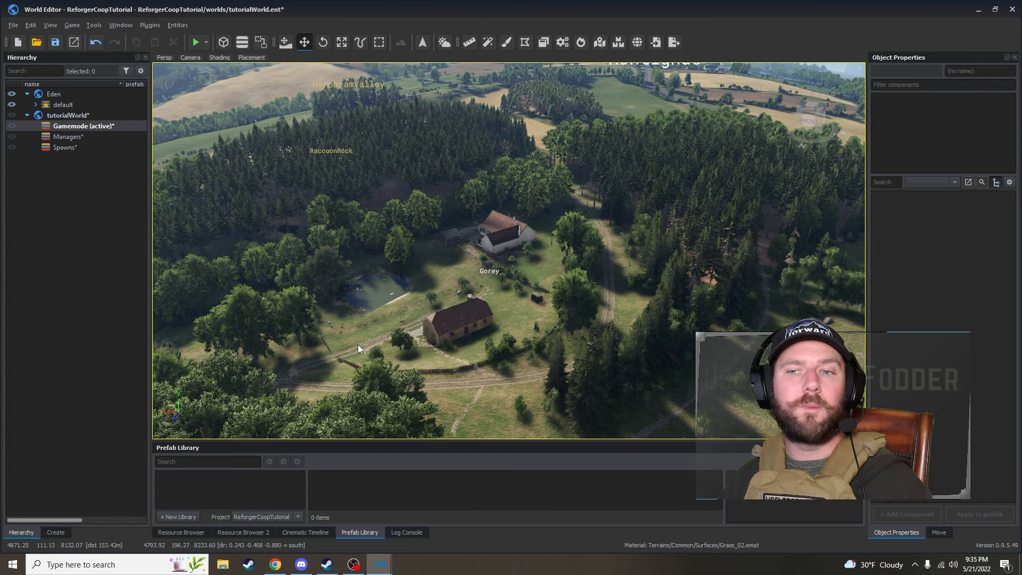
mouse_move(375, 283)
right_mouse_down()
mouse_move(426, 291)
mouse_move(365, 276)
right_mouse_up()
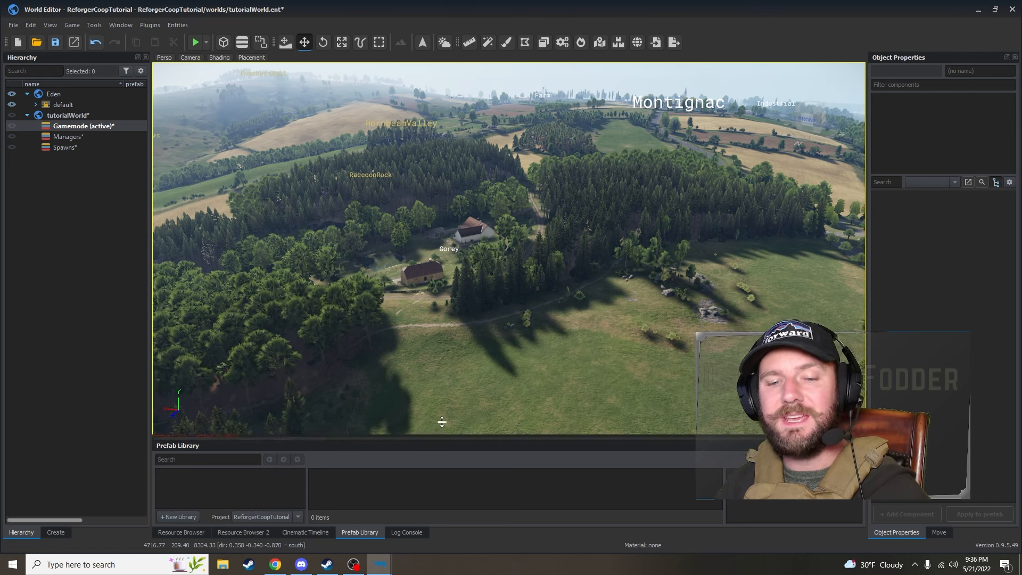
Enlarge the area below the viewport and show the ArmaReforger root folder in the Resource Browser
left_click_drag(446, 441, 446, 347)
left_click(181, 533)
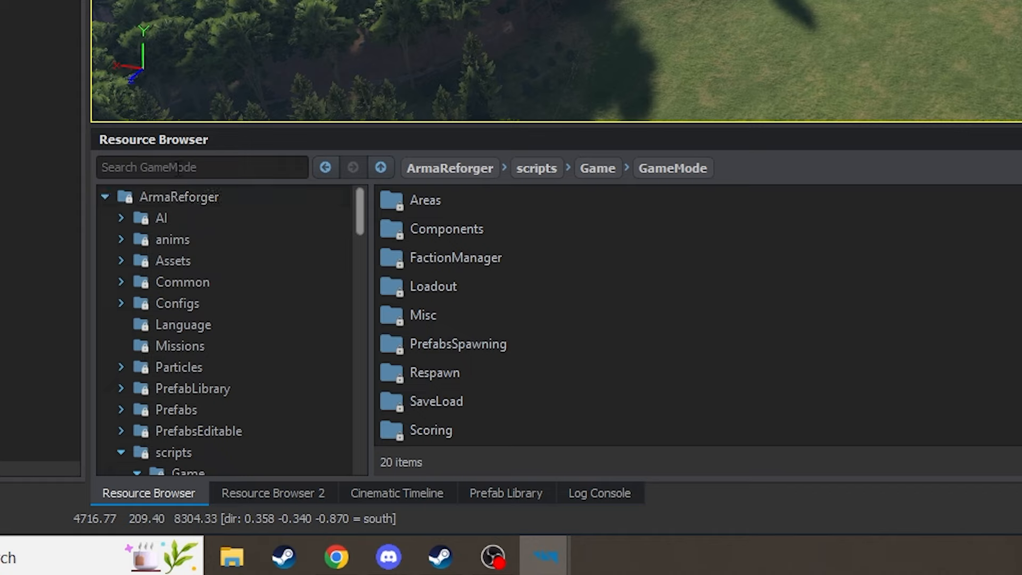
left_click(200, 165)
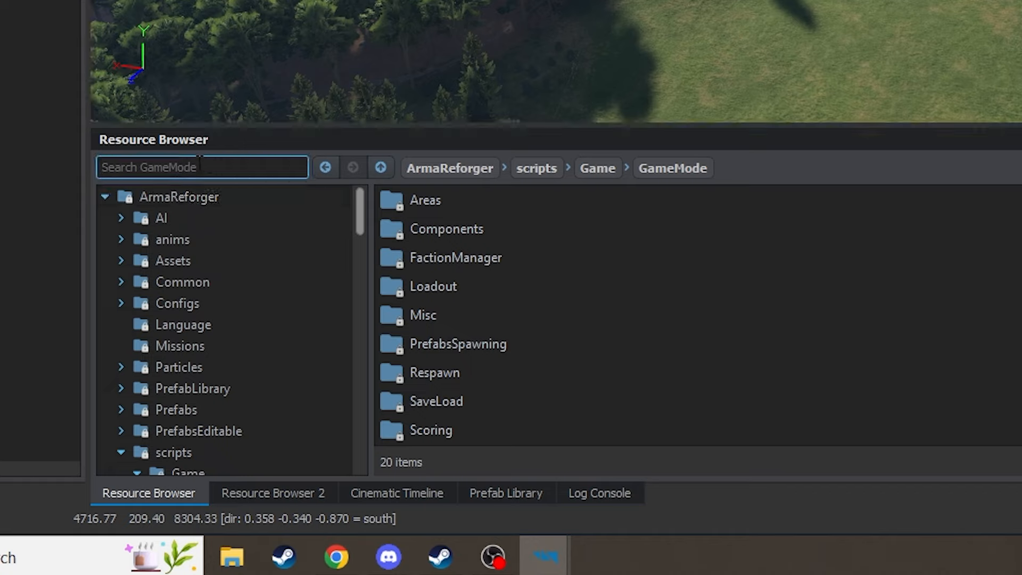
left_click(229, 200)
scroll(301, 228, "down", 1)
scroll(238, 294, "up", 1)
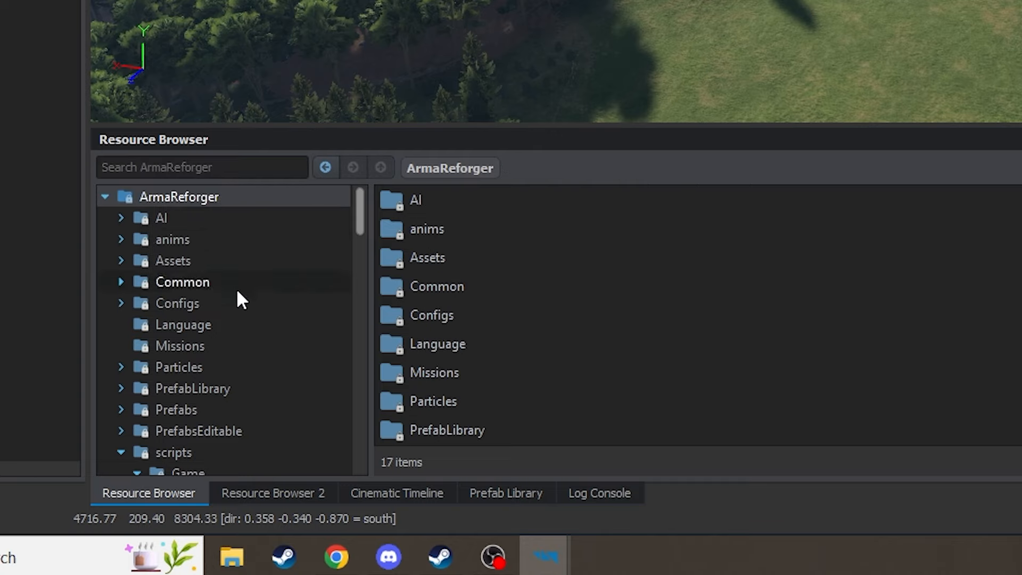
Open the Prefabs/MP/Modes folder of ArmaReforger to list the game mode prefabs
left_click(120, 408)
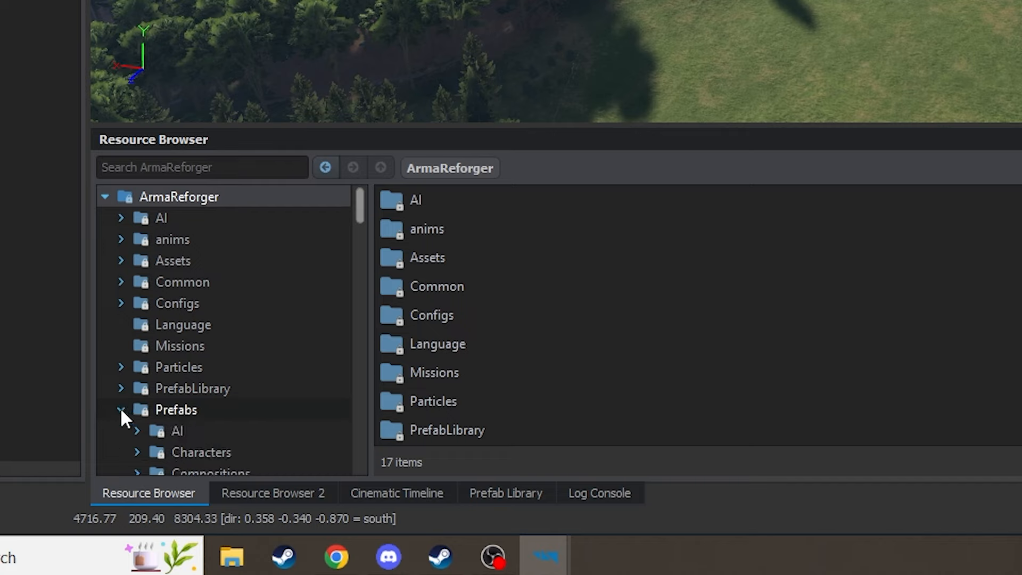
scroll(160, 384, "down", 2)
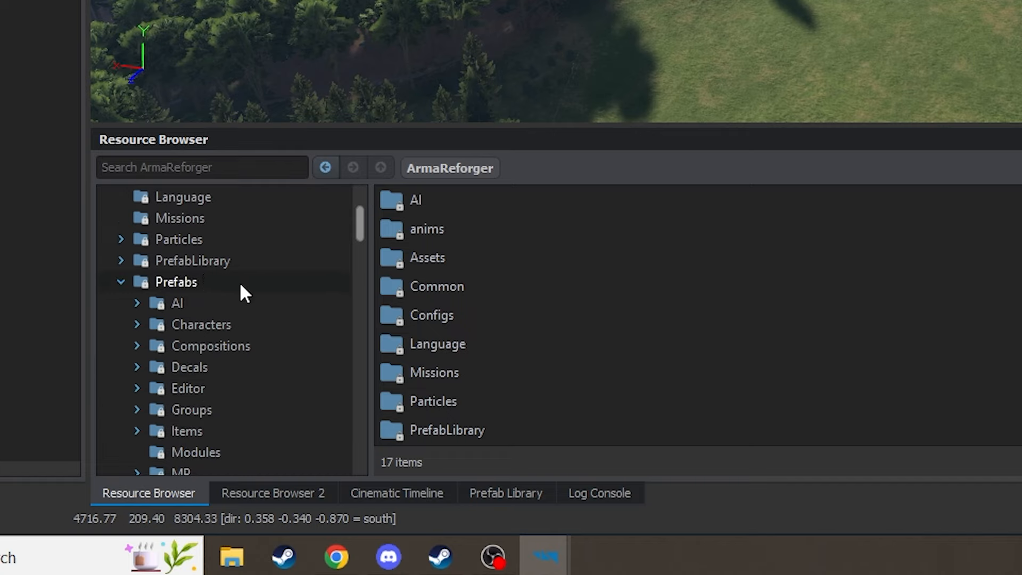
left_click(222, 283)
scroll(231, 282, "down", 1)
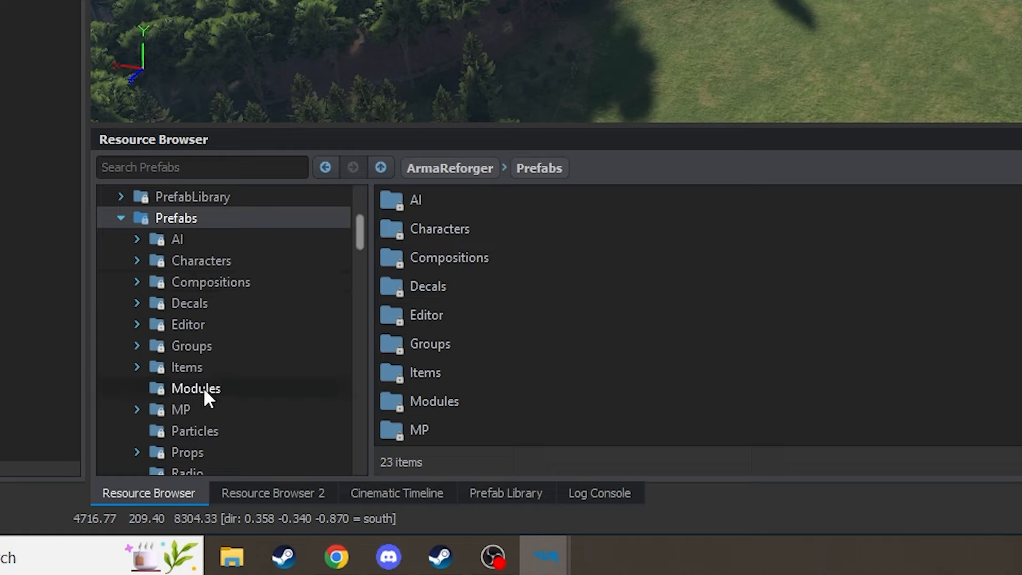
left_click(140, 410)
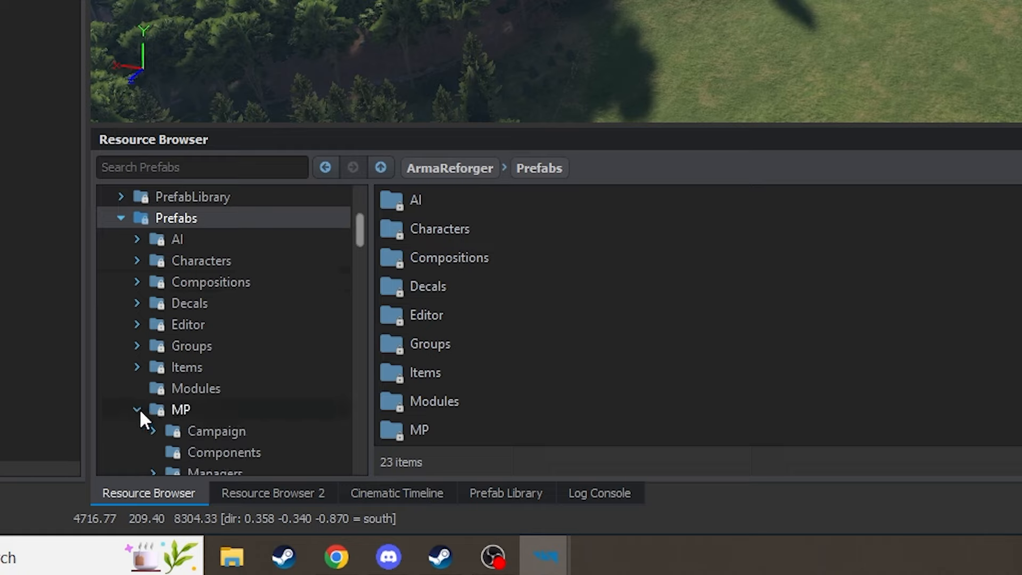
scroll(214, 366, "down", 2)
left_click(206, 365)
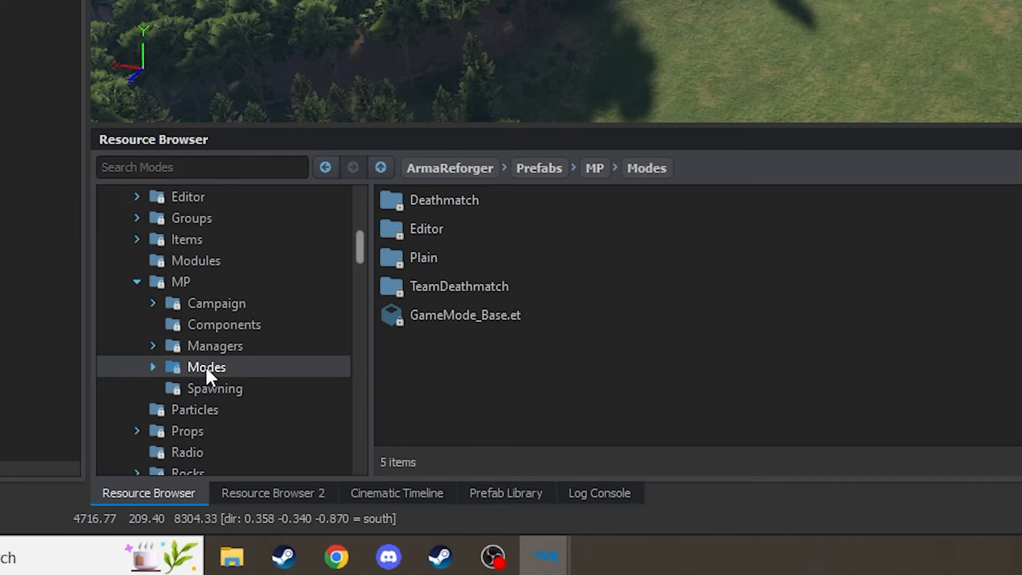
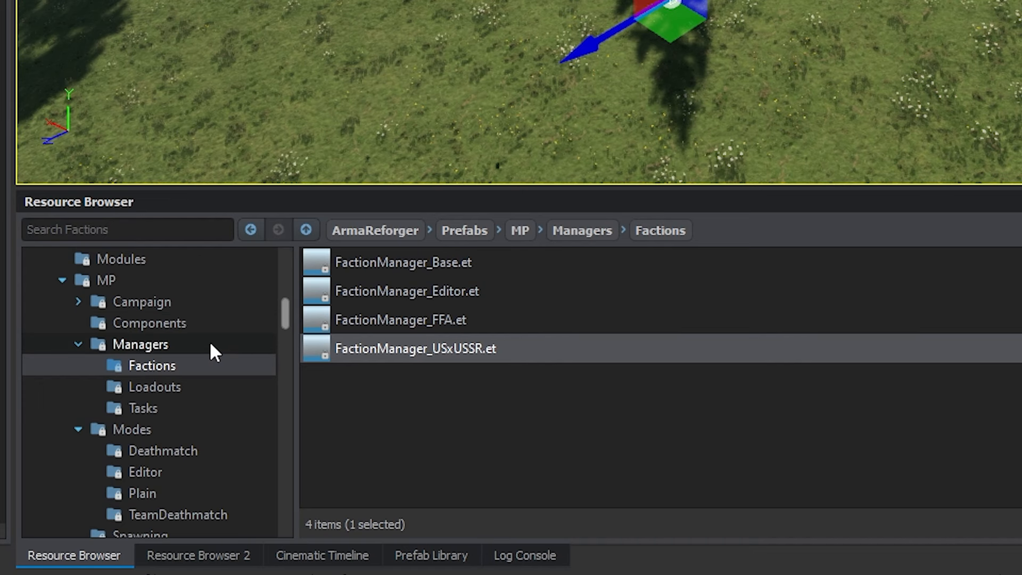
Place LoadoutManager_USxUSSR.et from the Prefabs/MP/Managers/Loadouts folder on the grass beside the faction manager and collapse its Loadout Manager properties
left_click(249, 427)
double_click(421, 301)
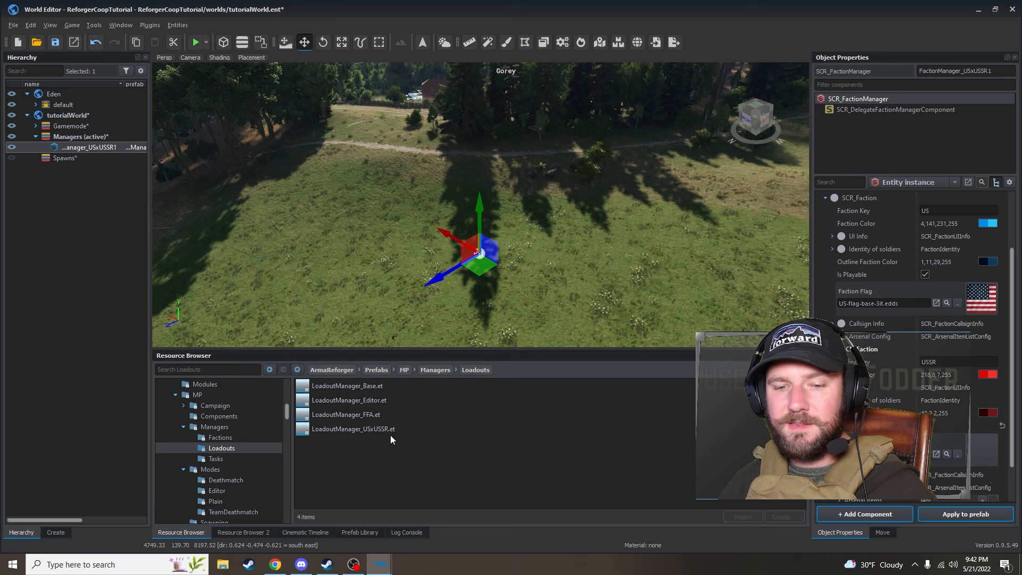
left_click_drag(360, 429, 393, 426)
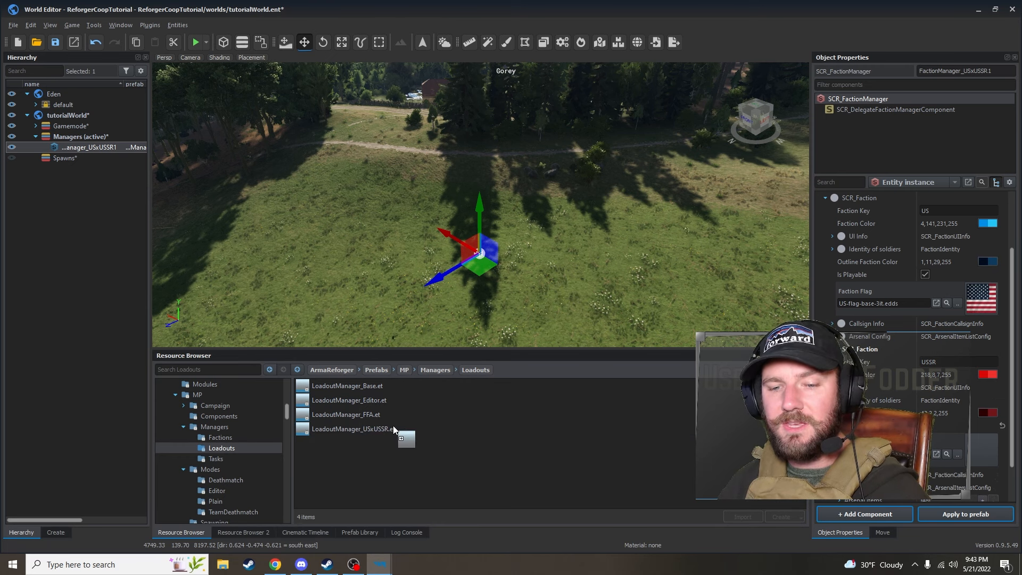
left_click_drag(558, 254, 558, 254)
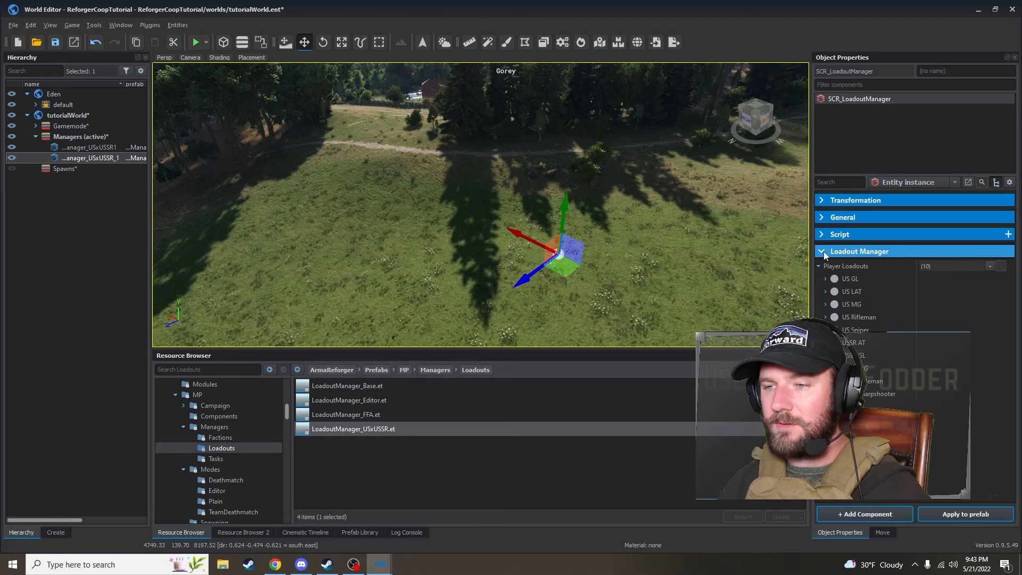
left_click(823, 251)
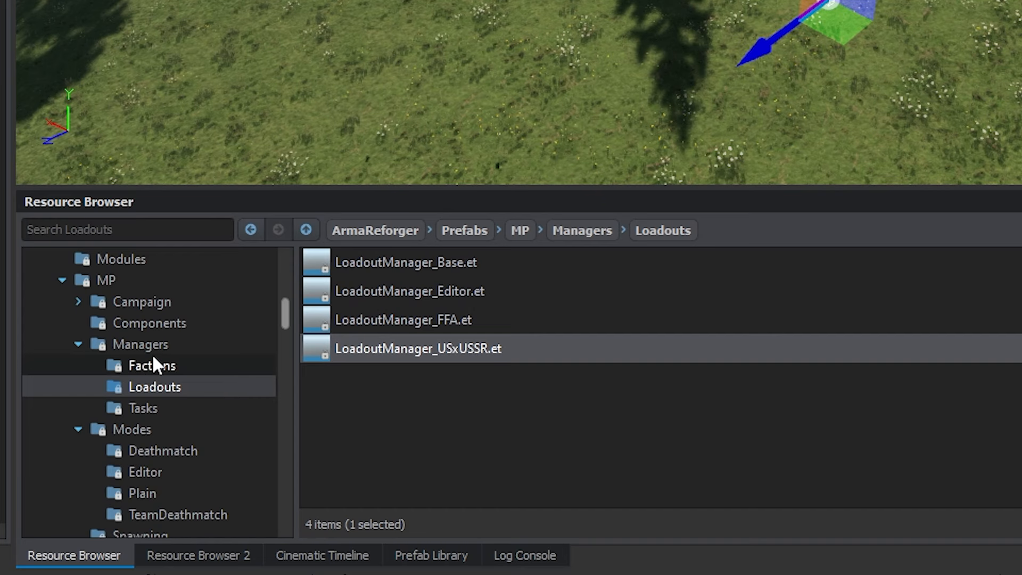
Place GarbageManager.et from the Prefabs/MP/Managers folder on the grass beside the loadout manager
left_click(222, 427)
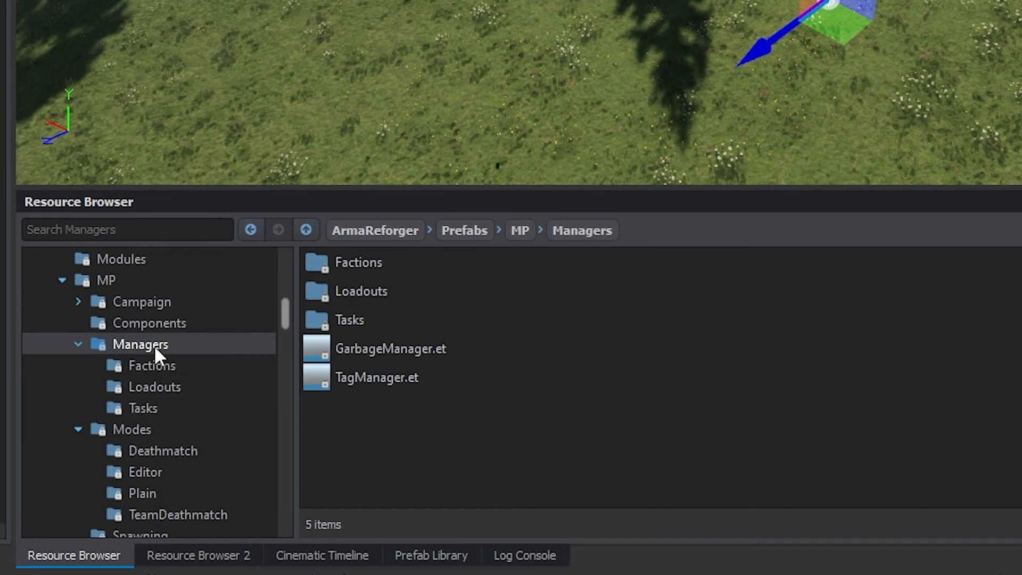
left_click_drag(365, 357, 959, 10)
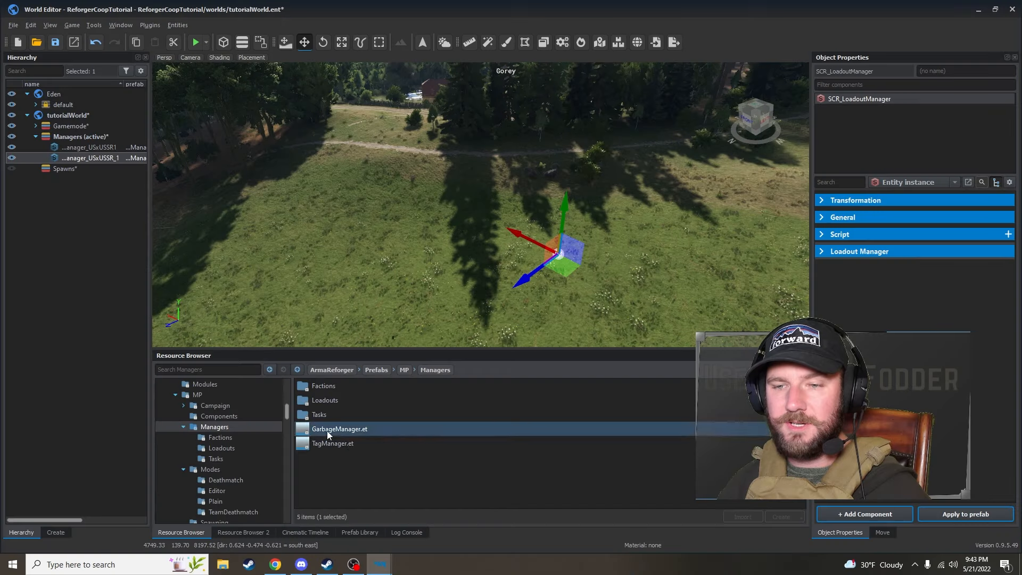
left_click_drag(623, 258, 624, 260)
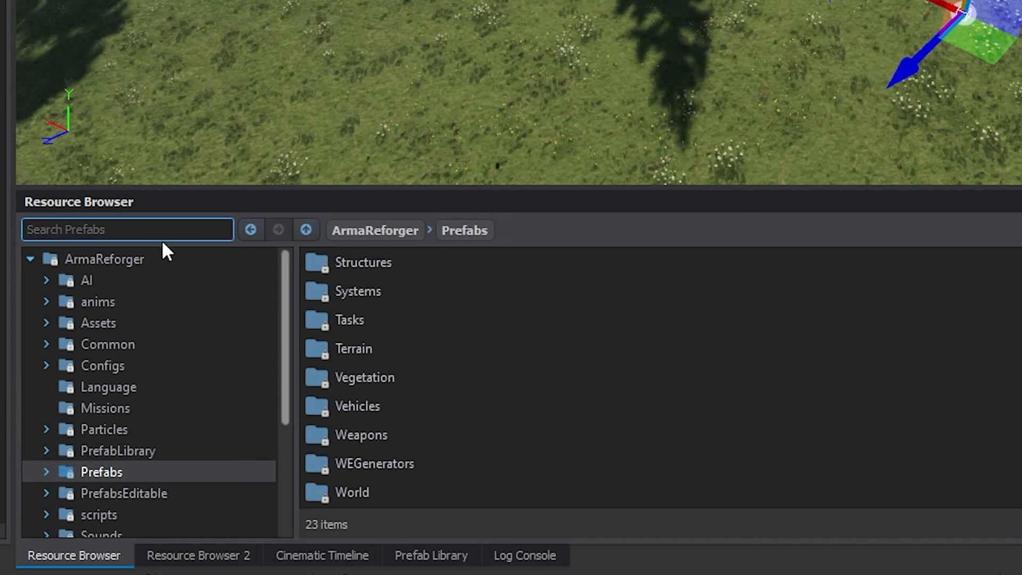
Search the ArmaReforger prefabs for AI and place SCR_AIWorld.et from the Prefabs/AI folder beside the garbage manager
type("AI")
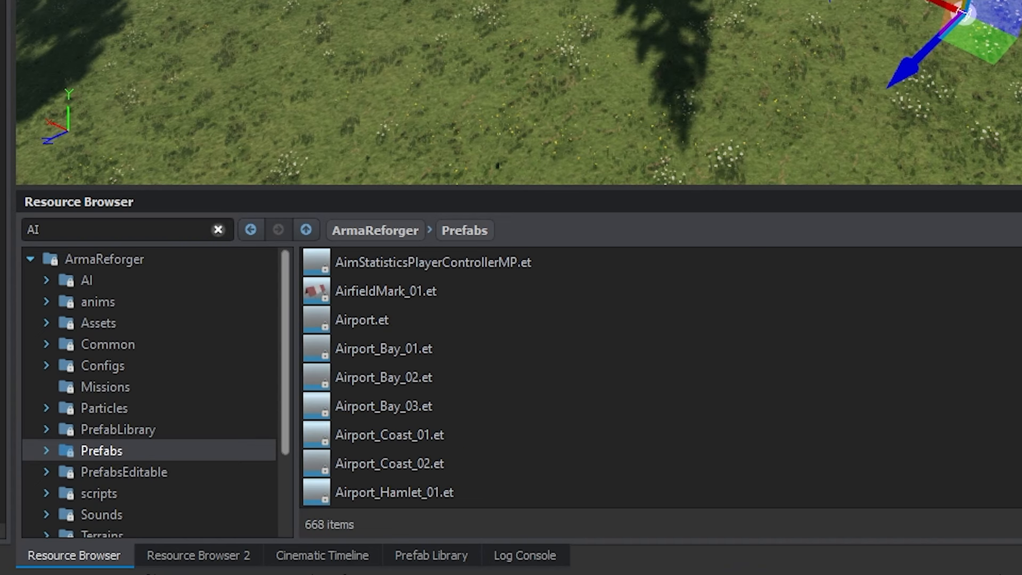
scroll(660, 377, "down", 5)
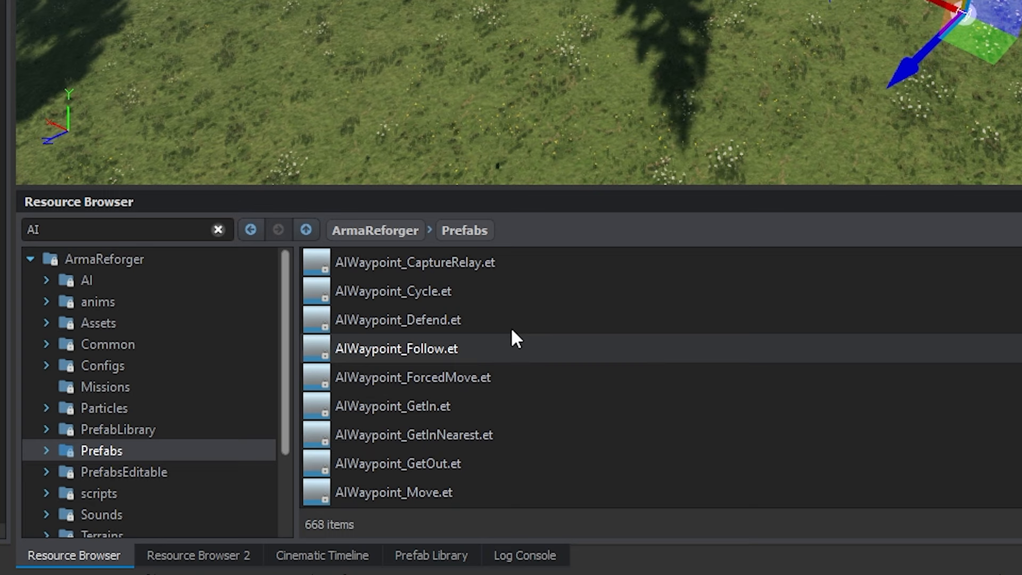
left_click(45, 451)
scroll(117, 418, "down", 1)
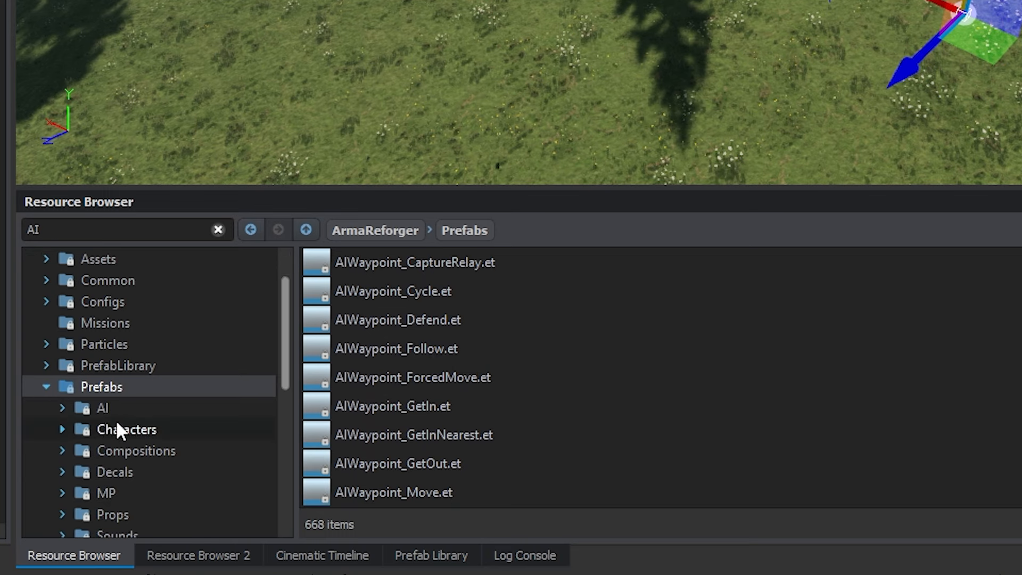
left_click(99, 408)
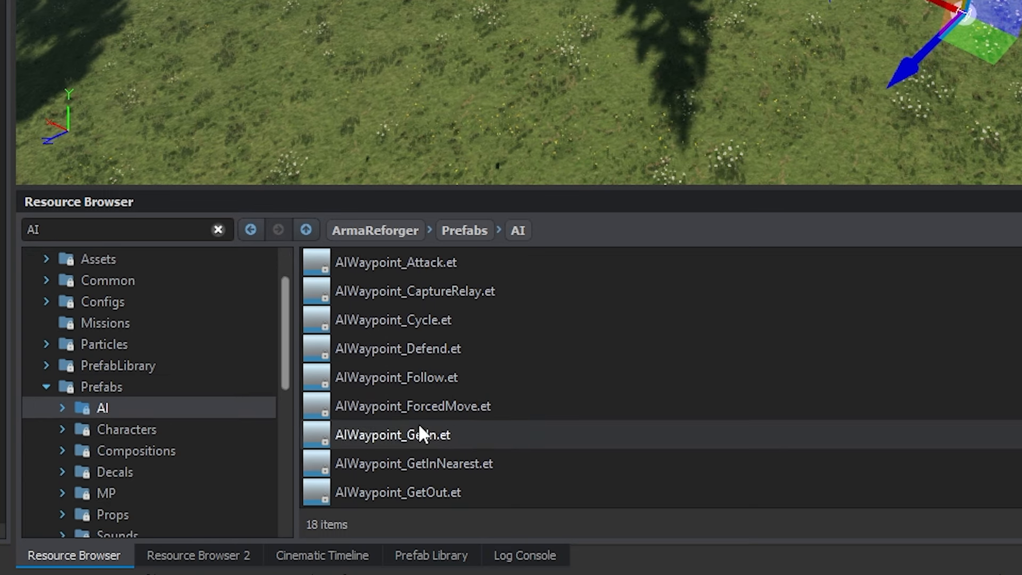
scroll(639, 397, "down", 2)
scroll(654, 385, "down", 1)
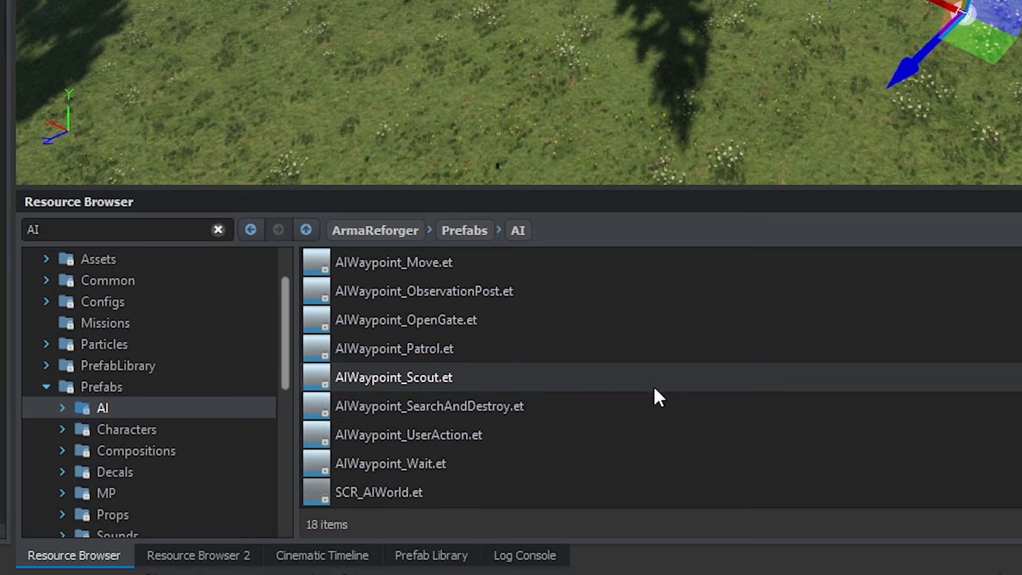
left_click(495, 503)
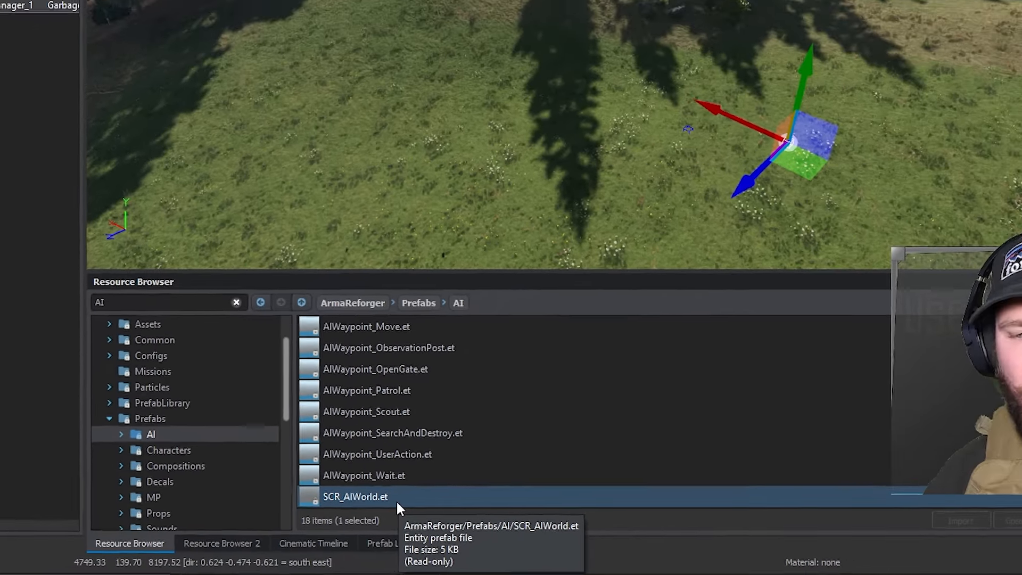
left_click_drag(483, 497, 859, 222)
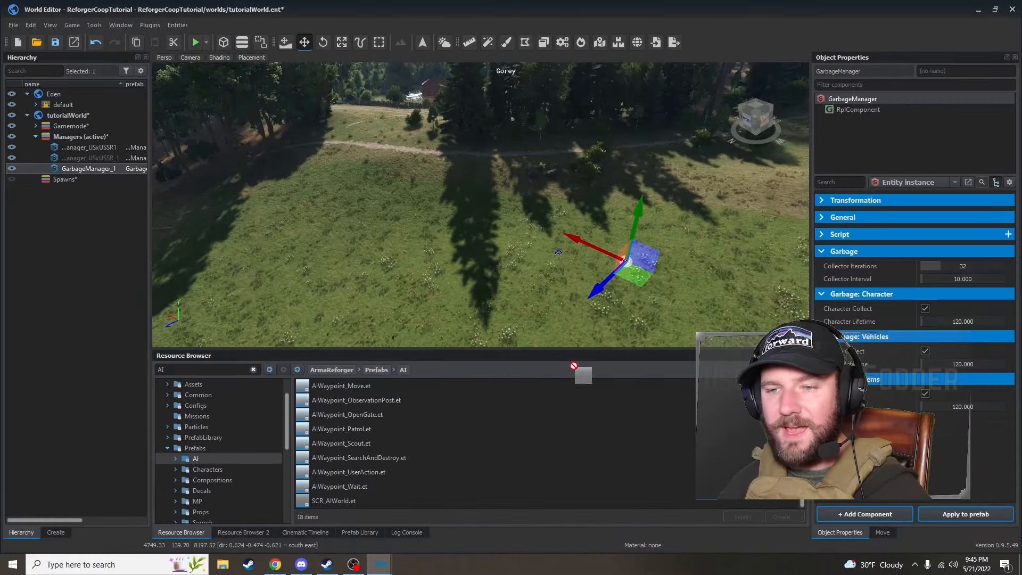
left_click_drag(573, 366, 666, 288)
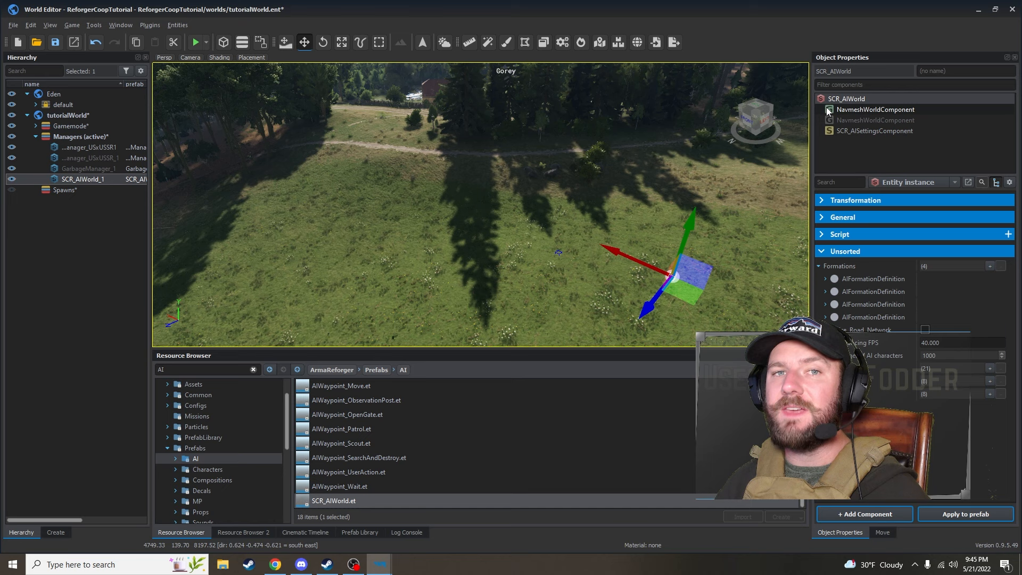
Examine SCR_AIWorld's NavmeshWorldComponent and SCR_AISettingsComponent properties and its first two formation definitions
left_click(873, 110)
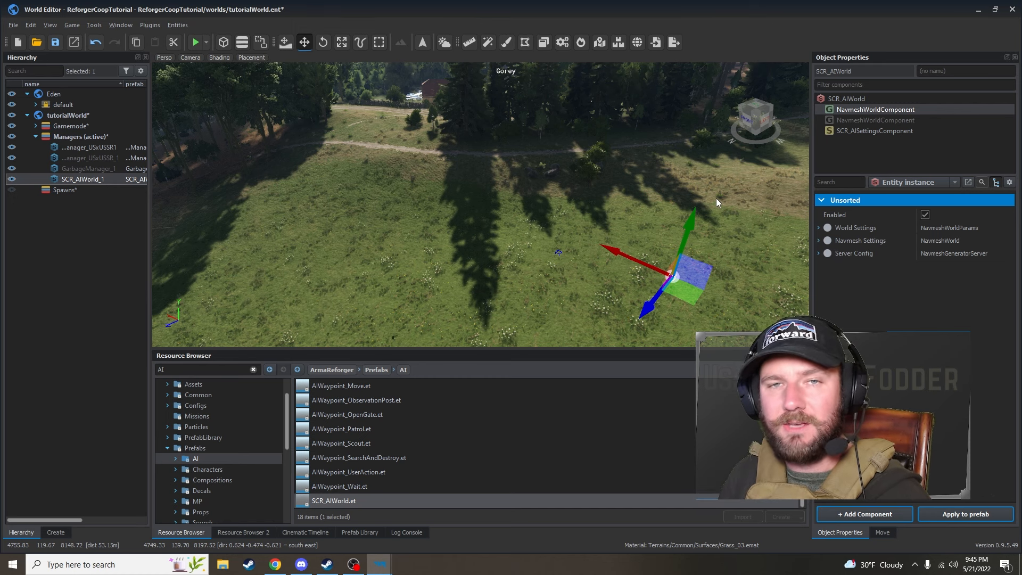
left_click(881, 131)
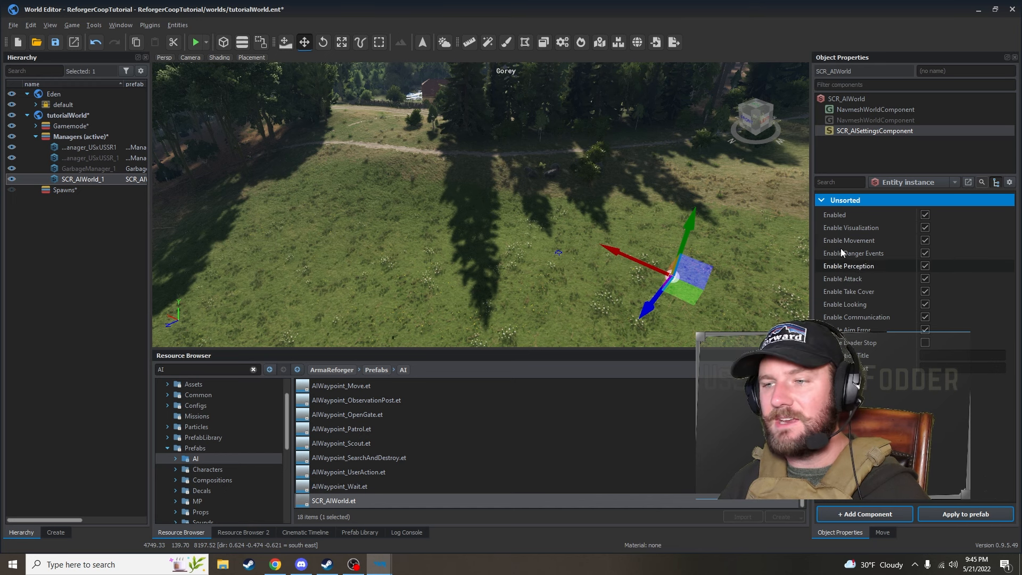
left_click(847, 99)
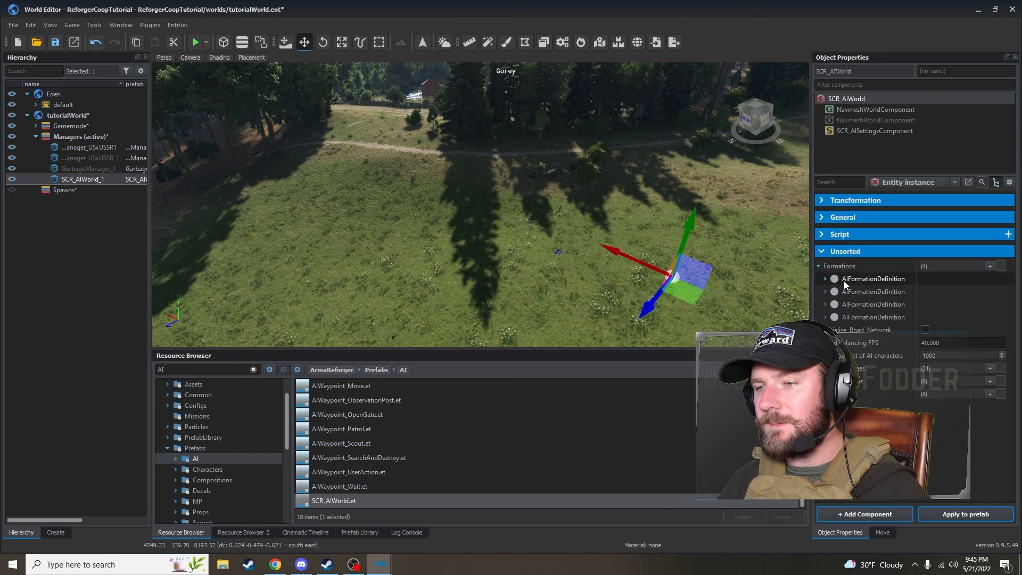
left_click(824, 280)
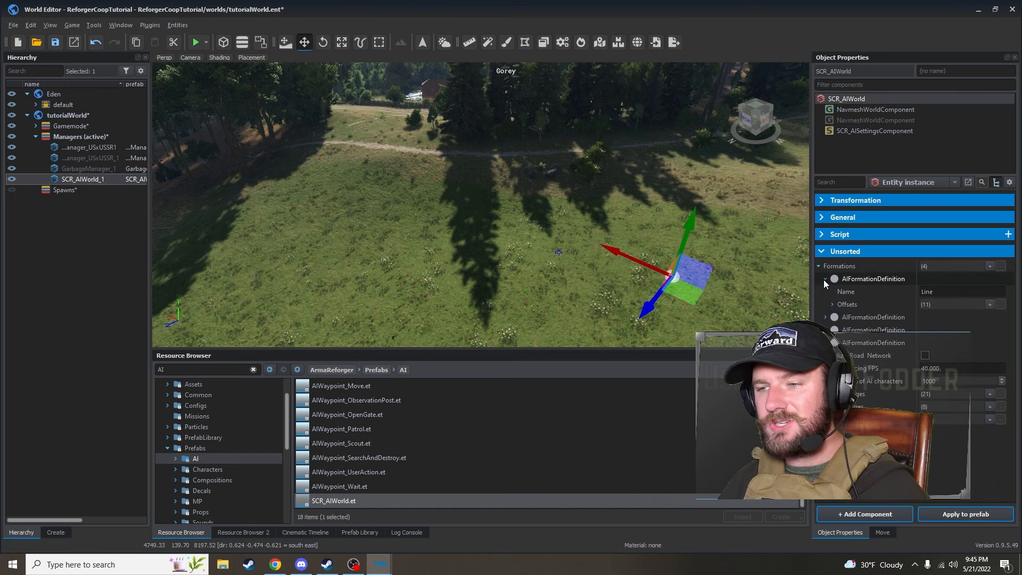
left_click(824, 279)
left_click(824, 292)
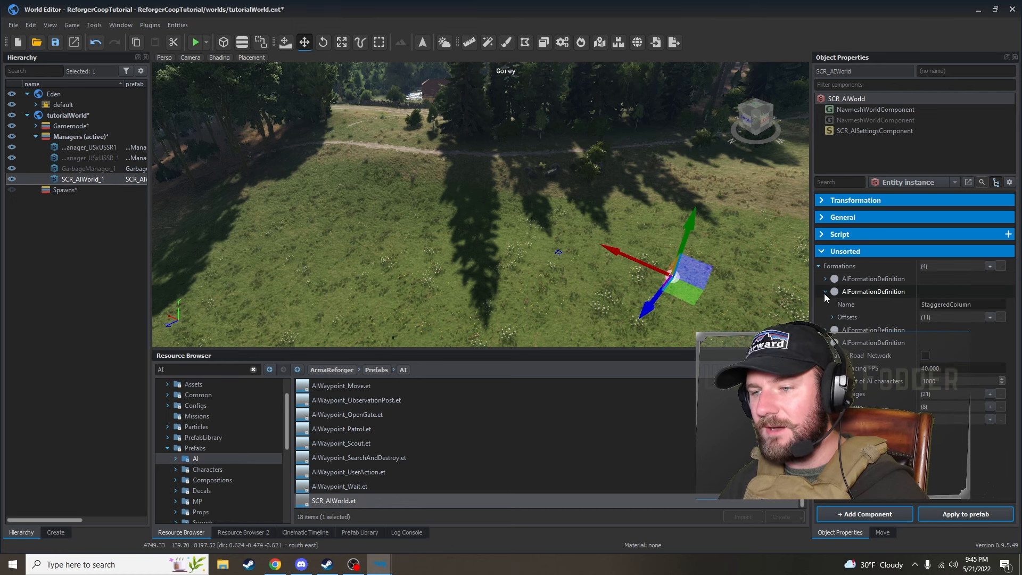
left_click(825, 293)
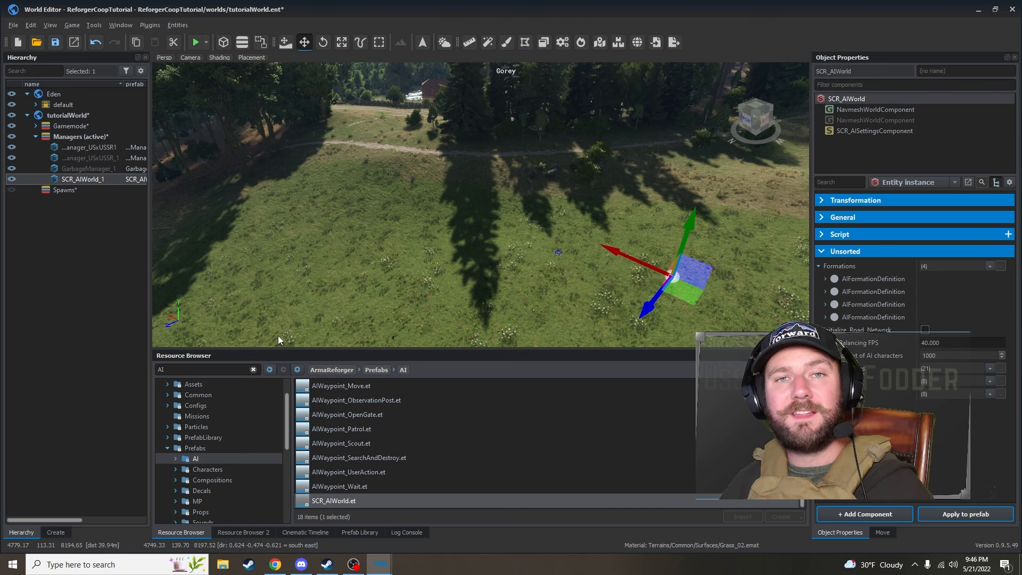
Search the prefabs for perception, place PerceptionManager.et beside the AI world entity and review its Line Of Sight Layer options
left_click(186, 368)
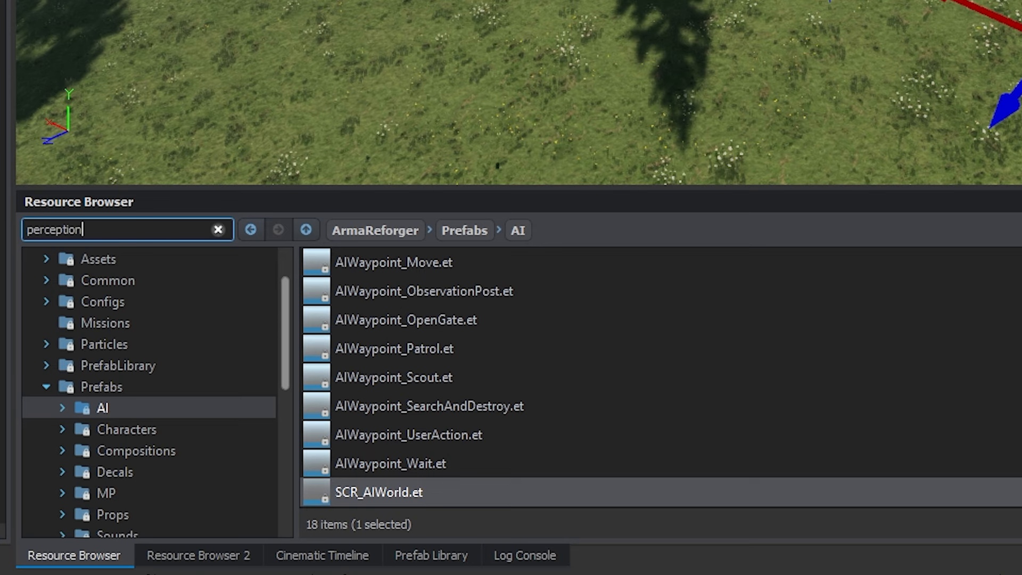
left_click_drag(410, 260, 739, 276)
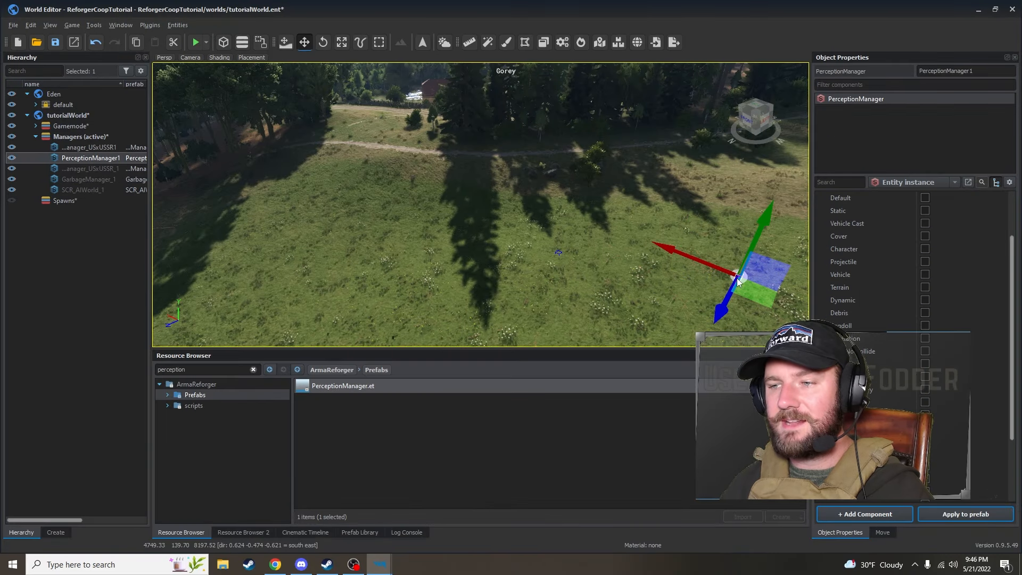
scroll(852, 298, "up", 2)
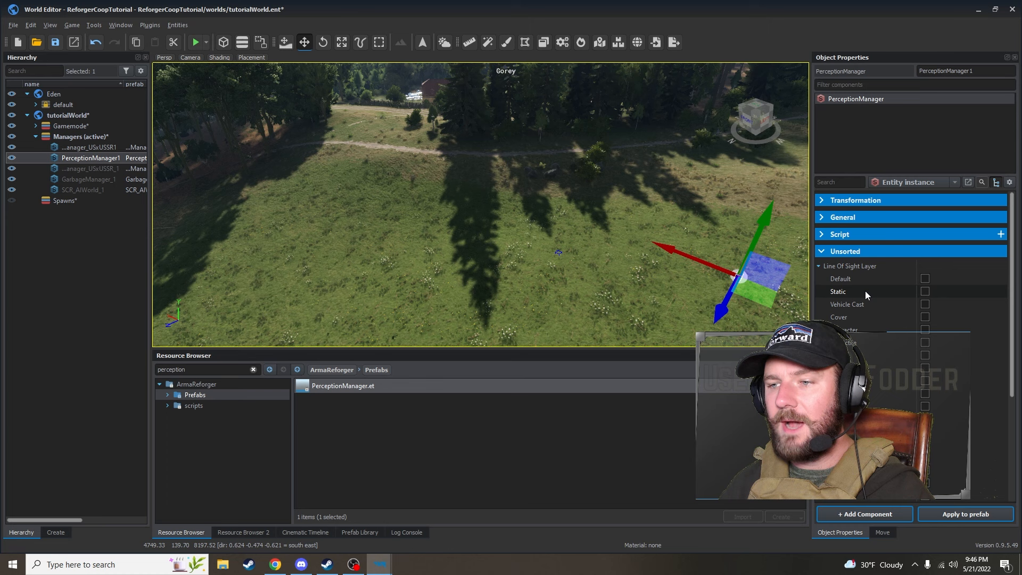
scroll(879, 314, "down", 5)
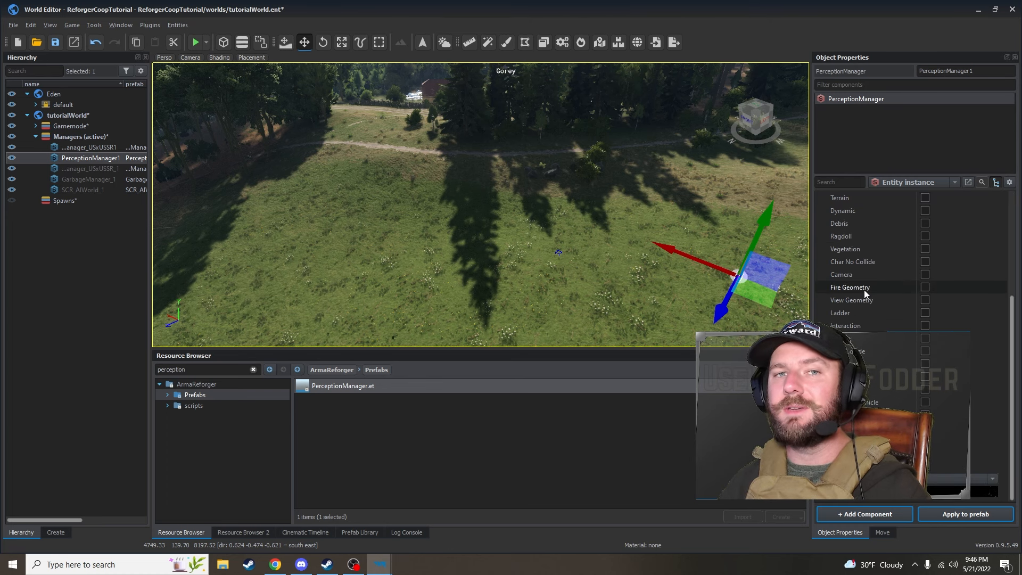
scroll(871, 302, "up", 3)
scroll(870, 302, "down", 3)
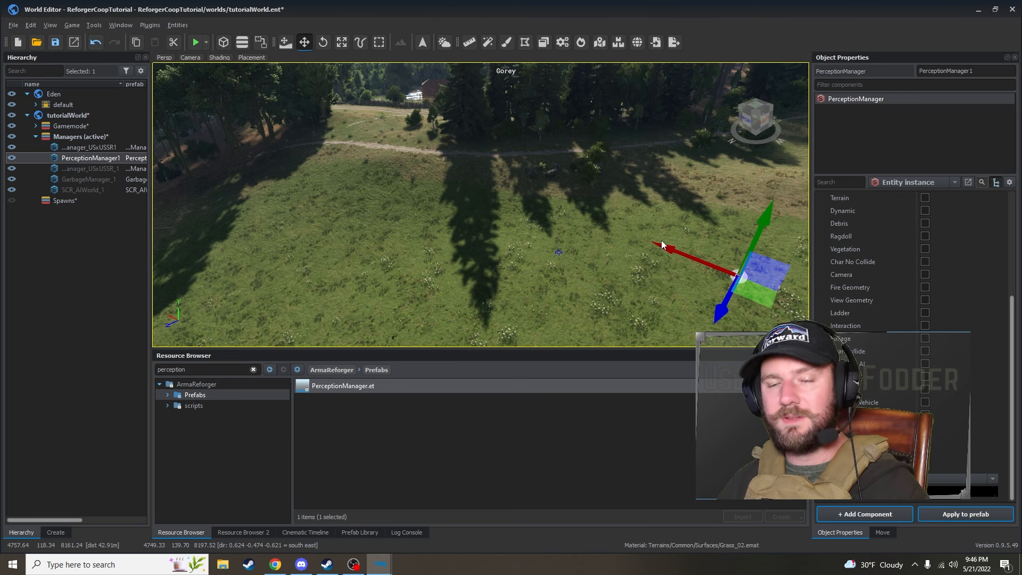
Search the prefabs for hitreg and place HitRegManager.et in the field with the other managers
left_click_drag(198, 370, 158, 369)
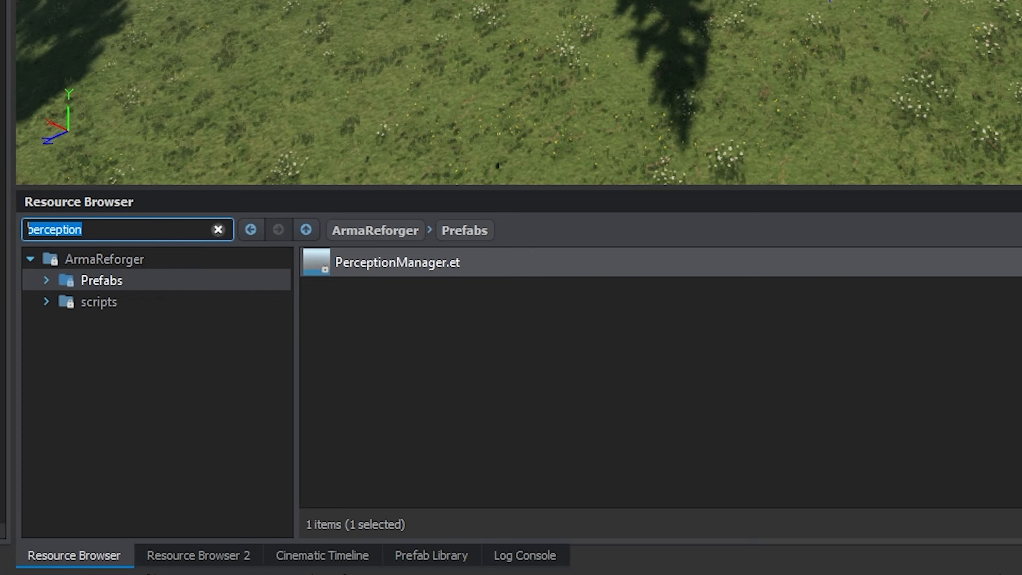
type("hitreg")
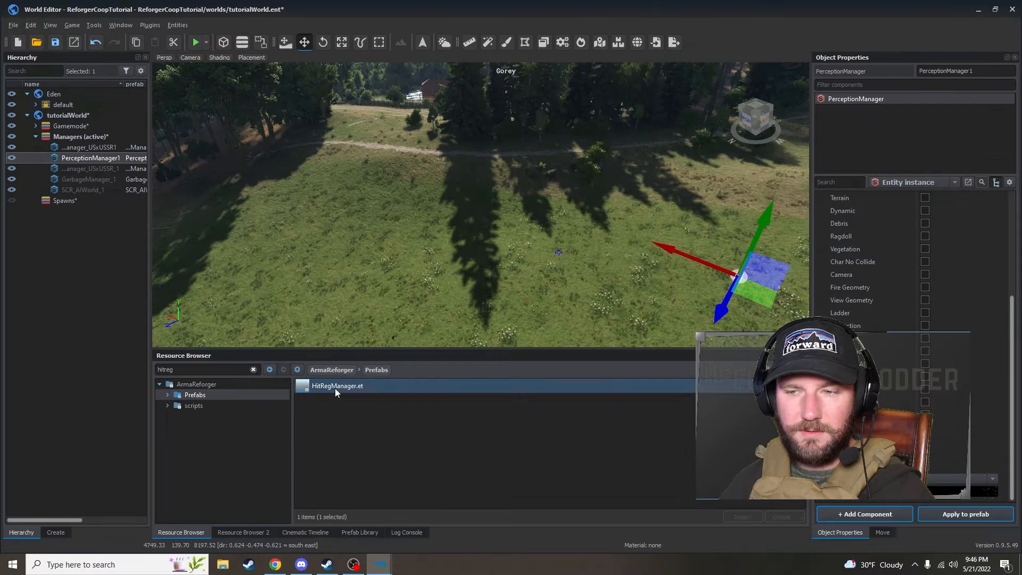
left_click_drag(380, 268, 1011, 36)
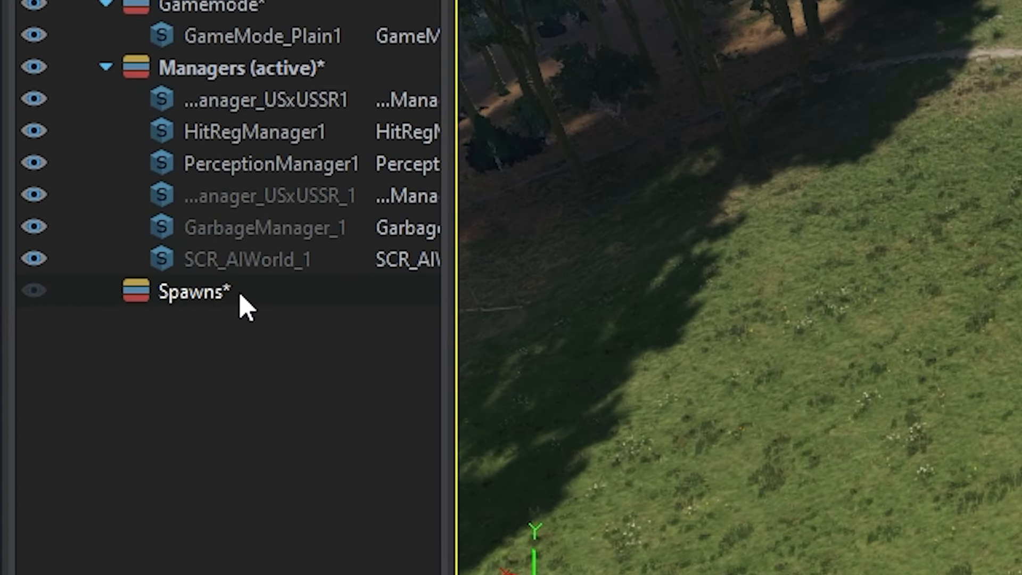
Make the Spawns layer active, search the prefabs for spawn and place SpawnPoint_US.et in the field
right_click(228, 287)
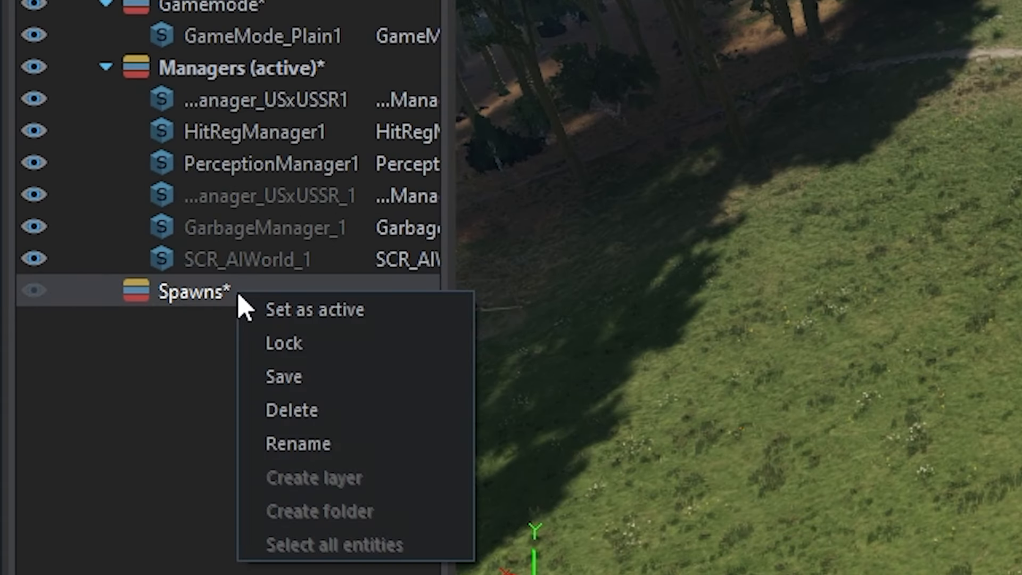
left_click(291, 314)
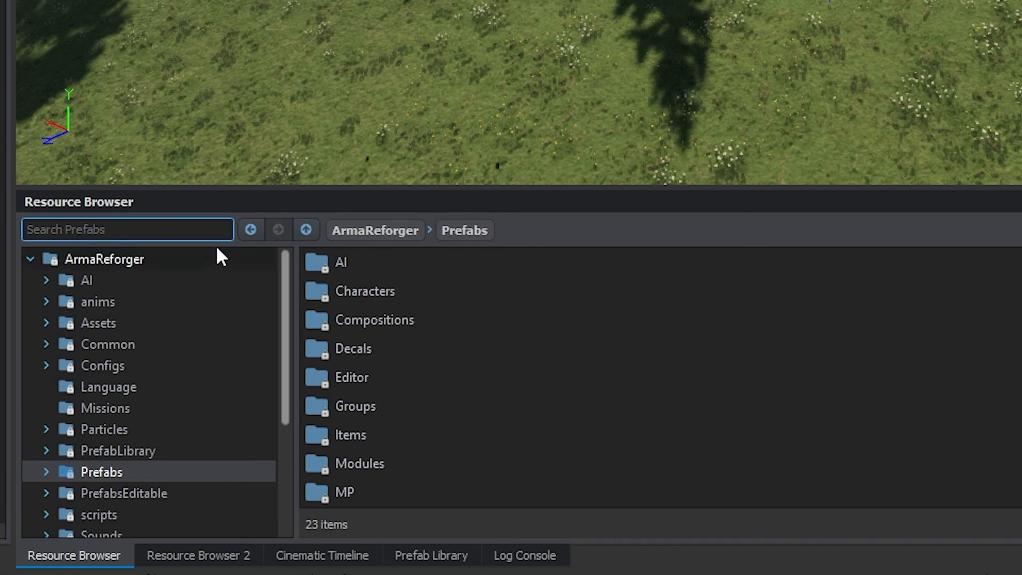
type("spawn")
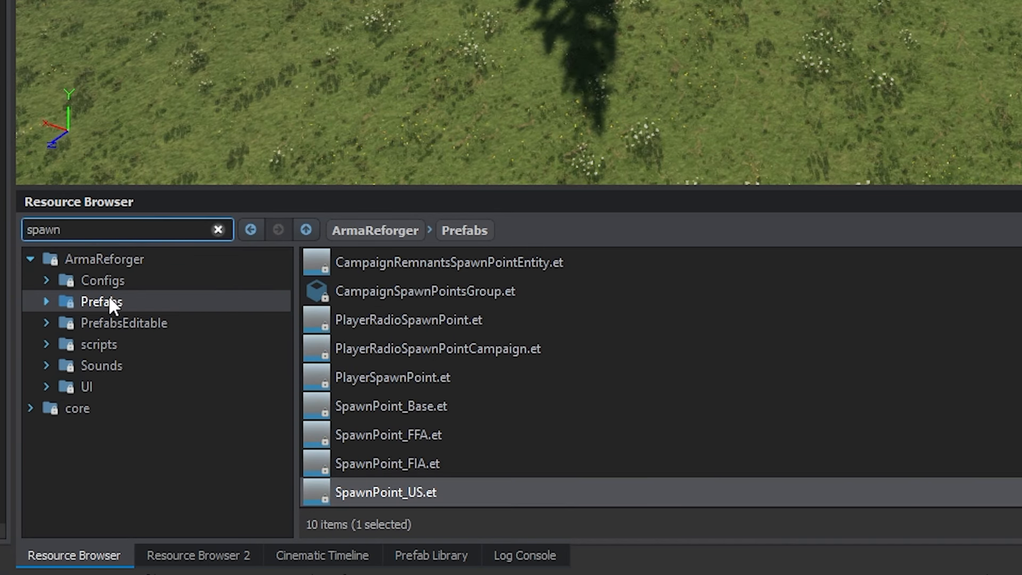
left_click(108, 296)
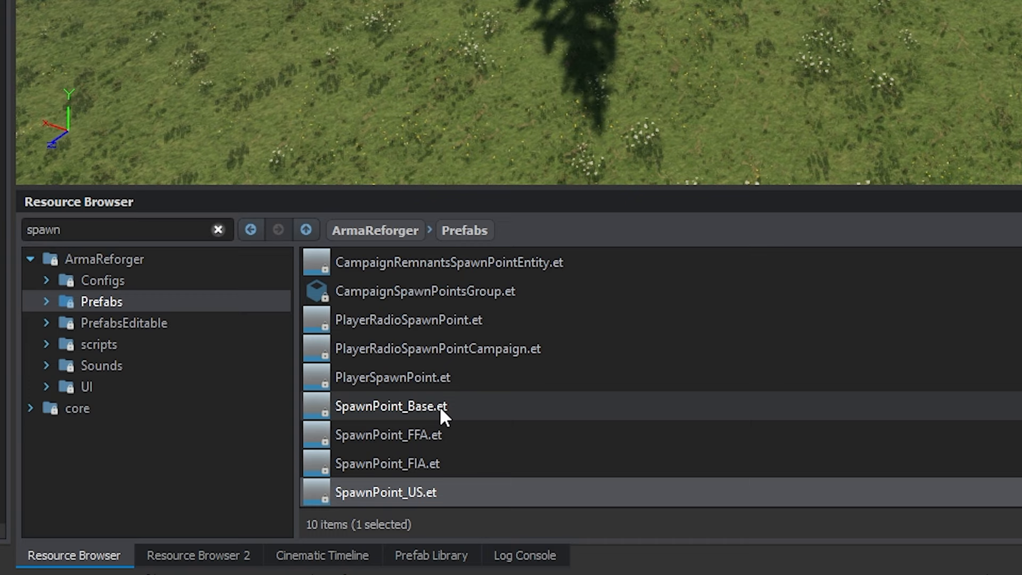
scroll(439, 406, "down", 1)
left_click_drag(381, 468, 719, 254)
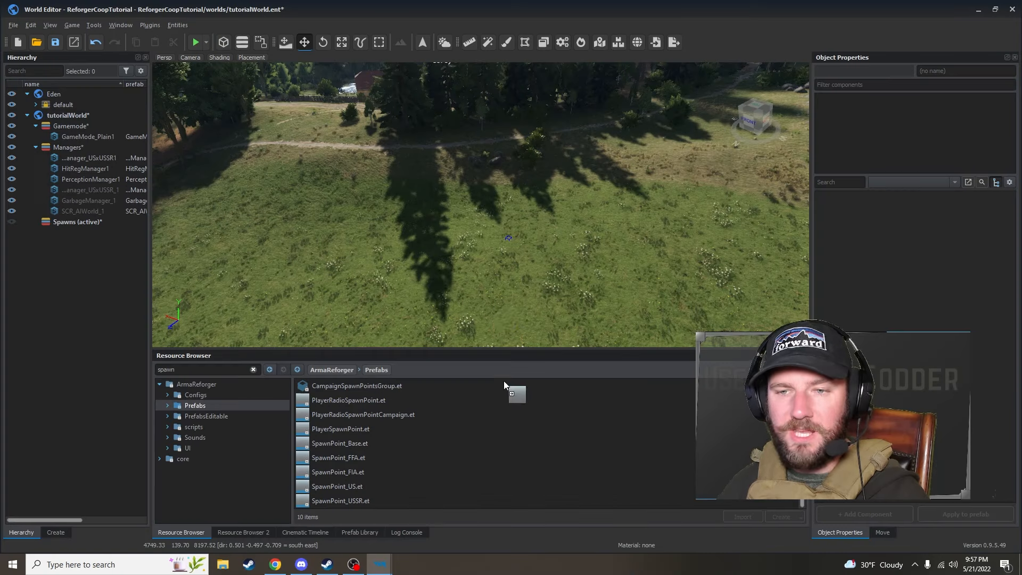
Drop SpawnPoint_US.et in the field, playtest the scenario in game mode by raising the weapon and aiming, and return to editing
left_click_drag(478, 246, 478, 248)
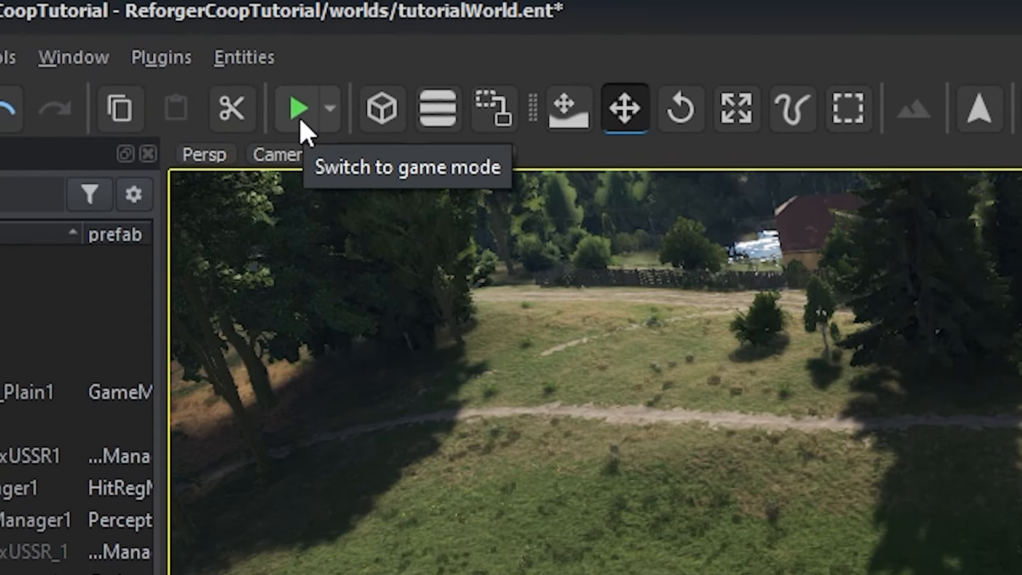
left_click(301, 130)
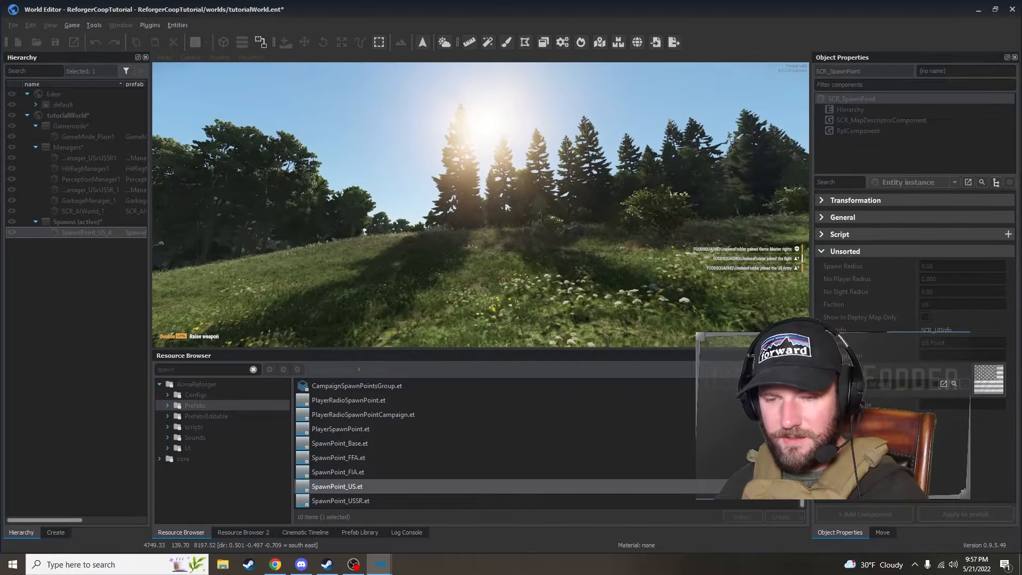
key("m")
key("m")
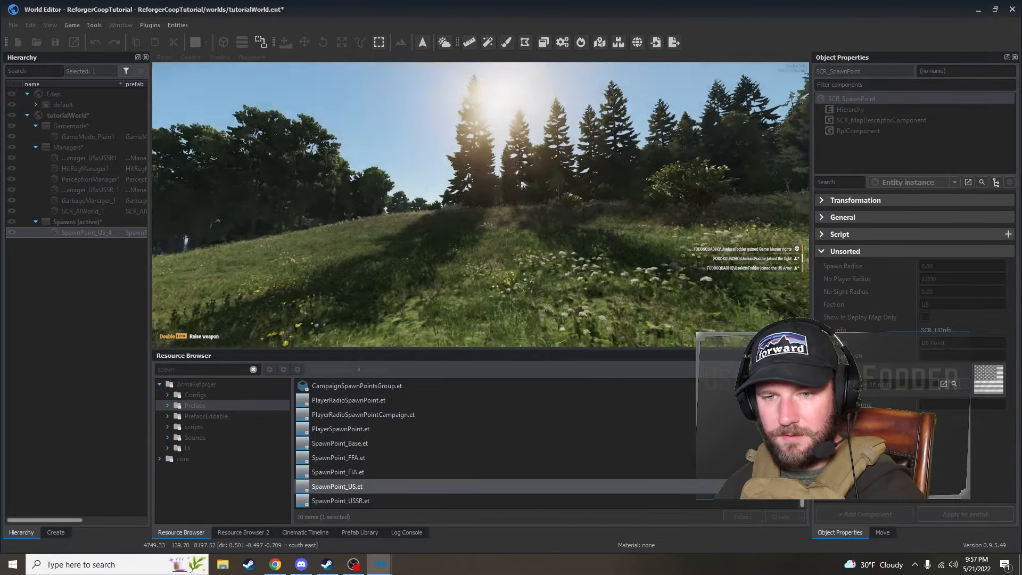
key("ctrl")
key("ctrl")
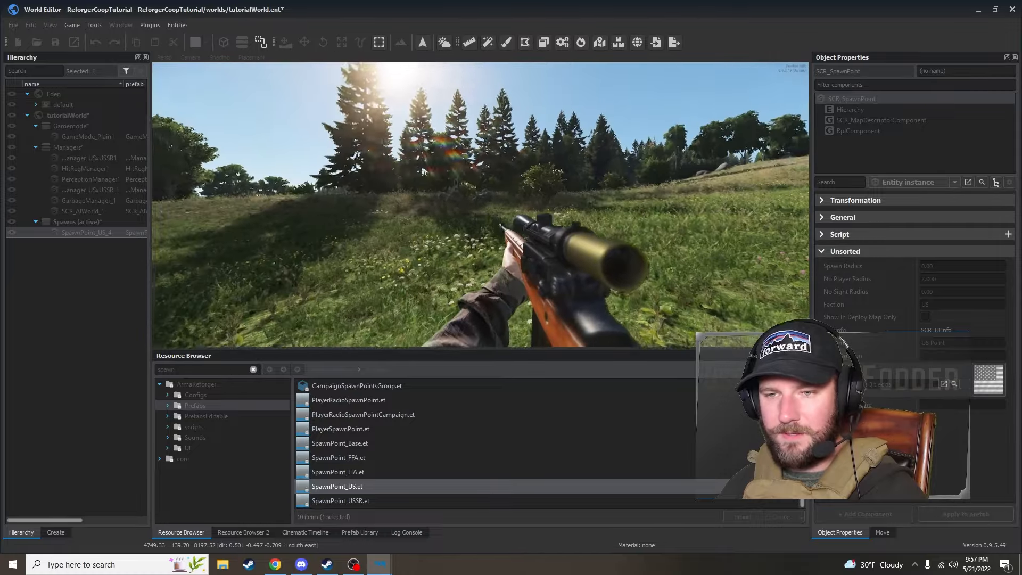
right_click(480, 204)
right_click(480, 204)
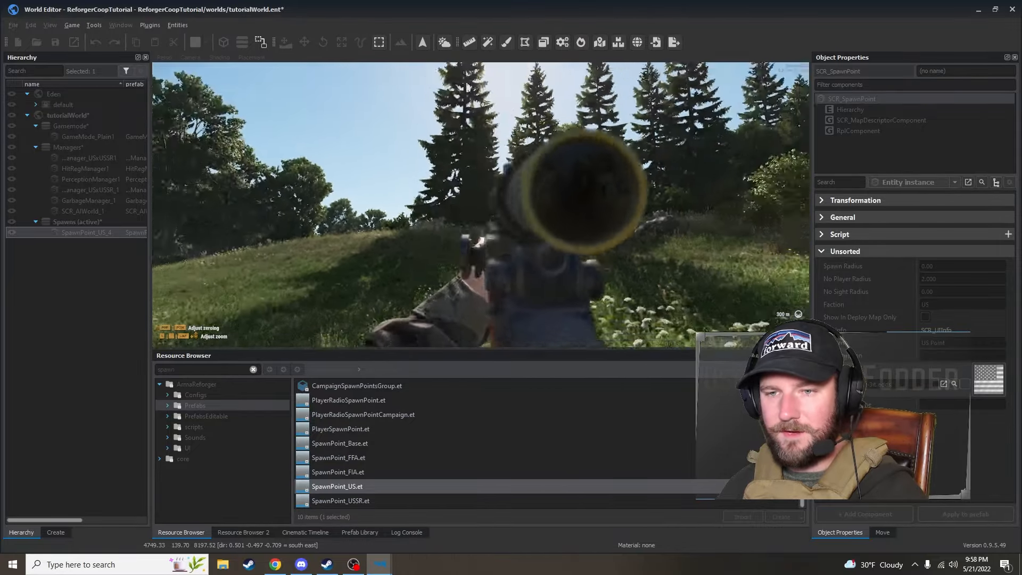
key("ctrl")
key("ctrl")
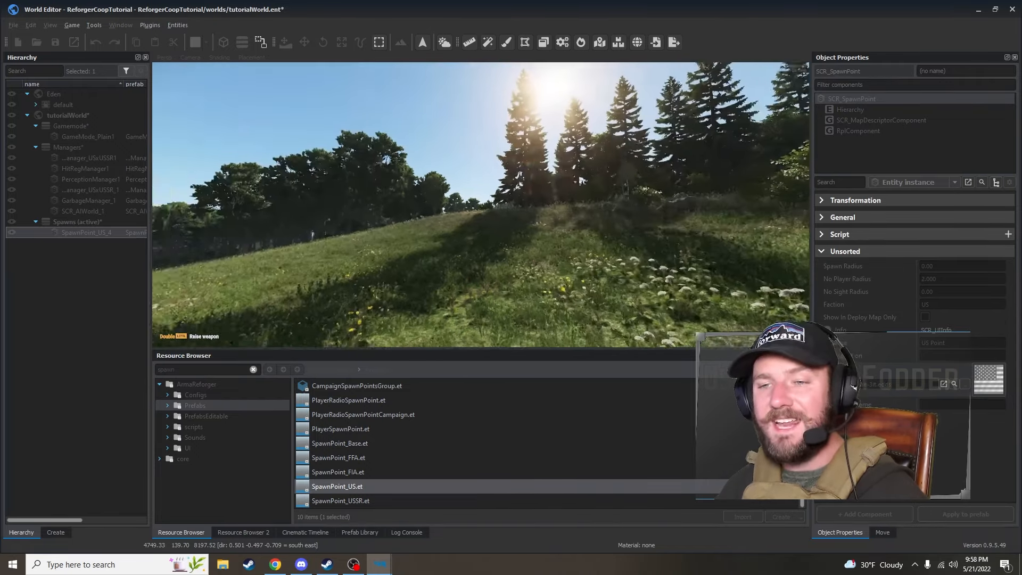
key("Escape")
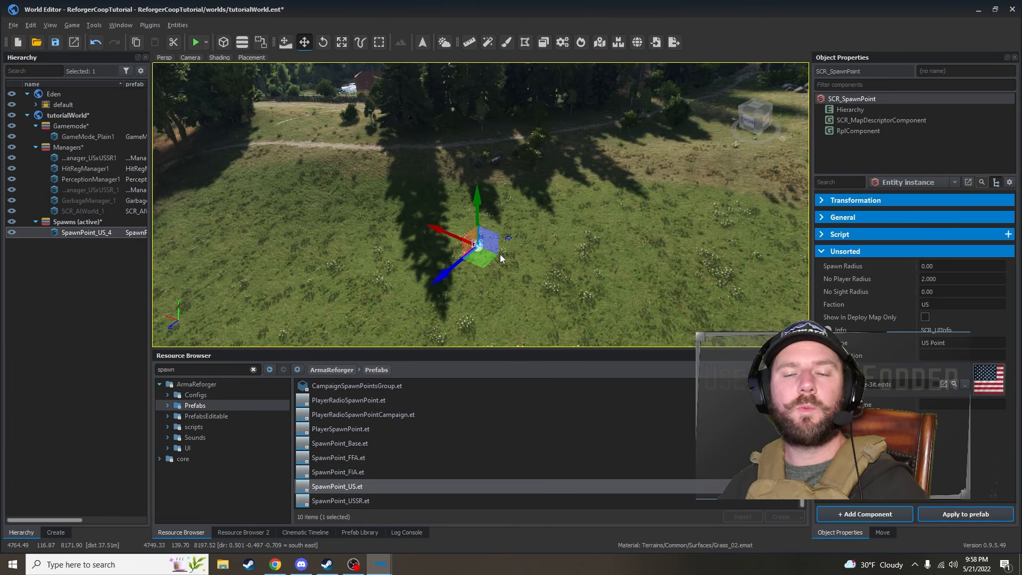
Rename the US spawn point entity in the Spawns layer as USFieldSpawn
right_click(88, 232)
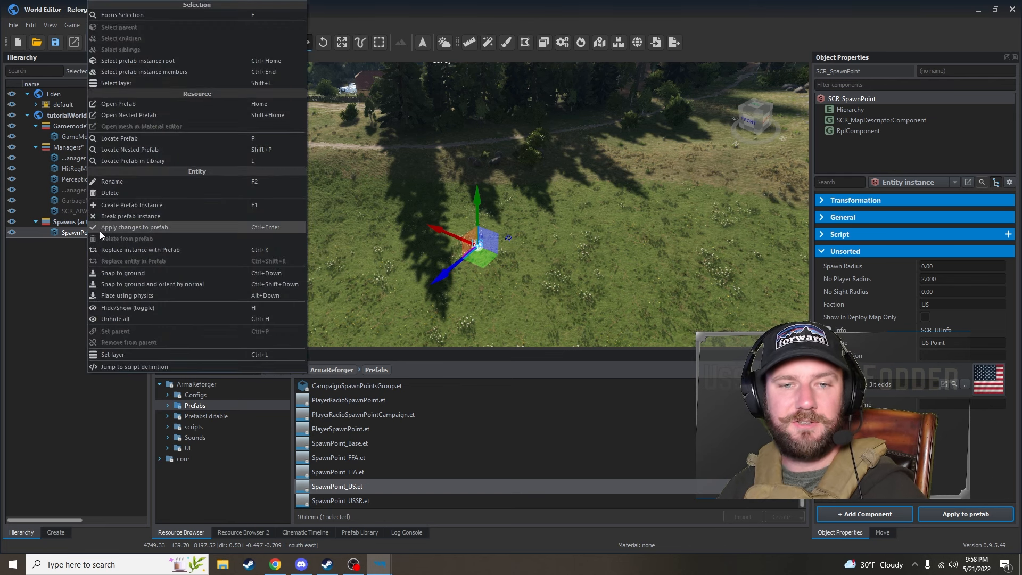
left_click(60, 234)
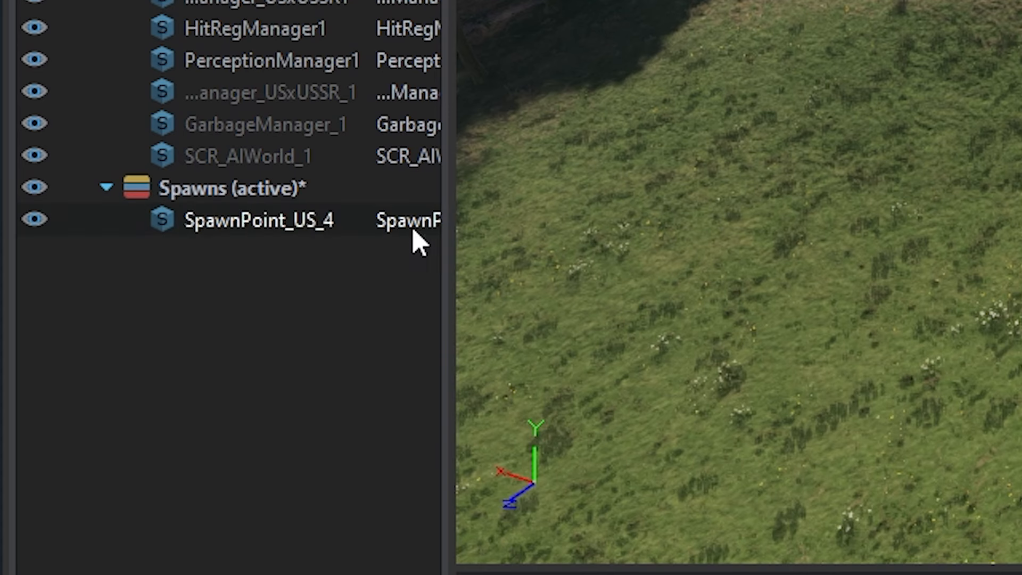
right_click(260, 221)
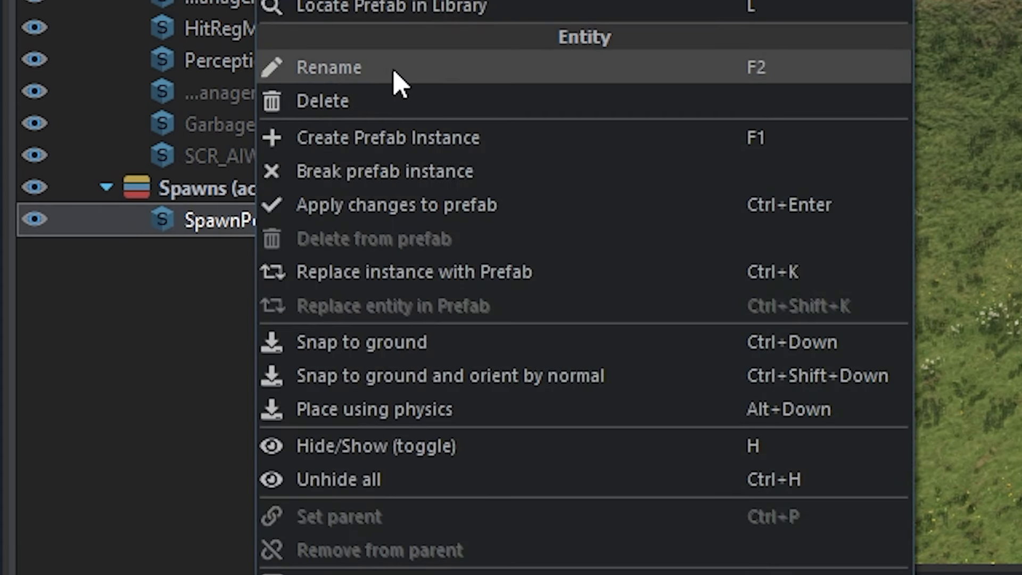
left_click(495, 72)
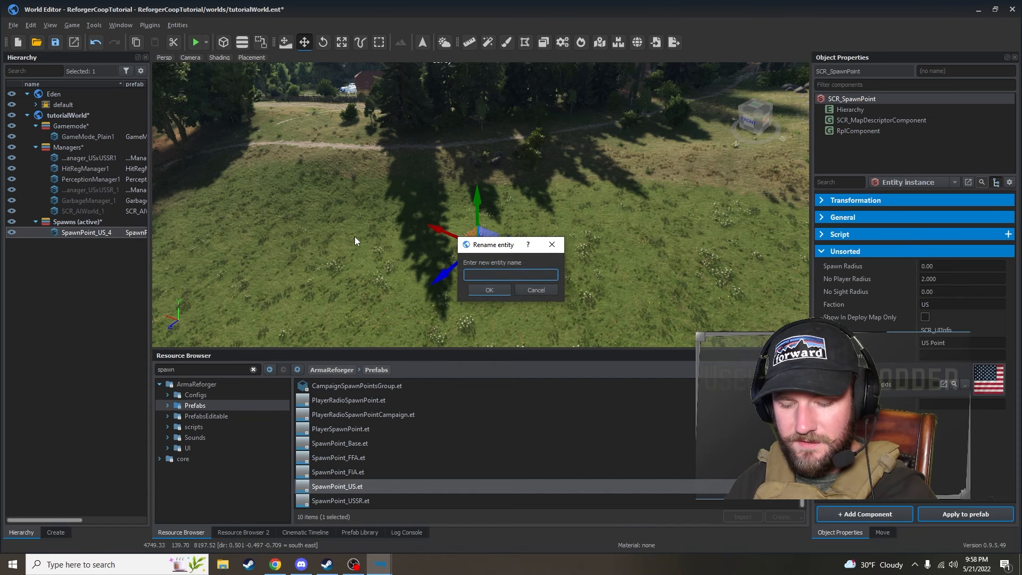
type("USFieldSpawn")
key("Return")
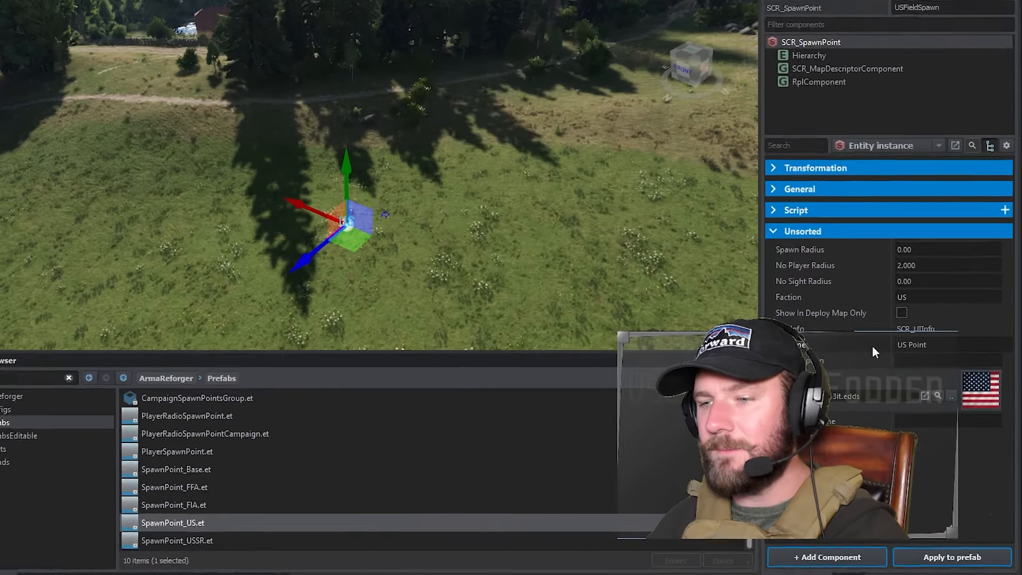
Set the display name in the USFieldSpawn entity's UI info to "US Field Spawn"
left_click(963, 345)
left_click_drag(964, 345, 920, 344)
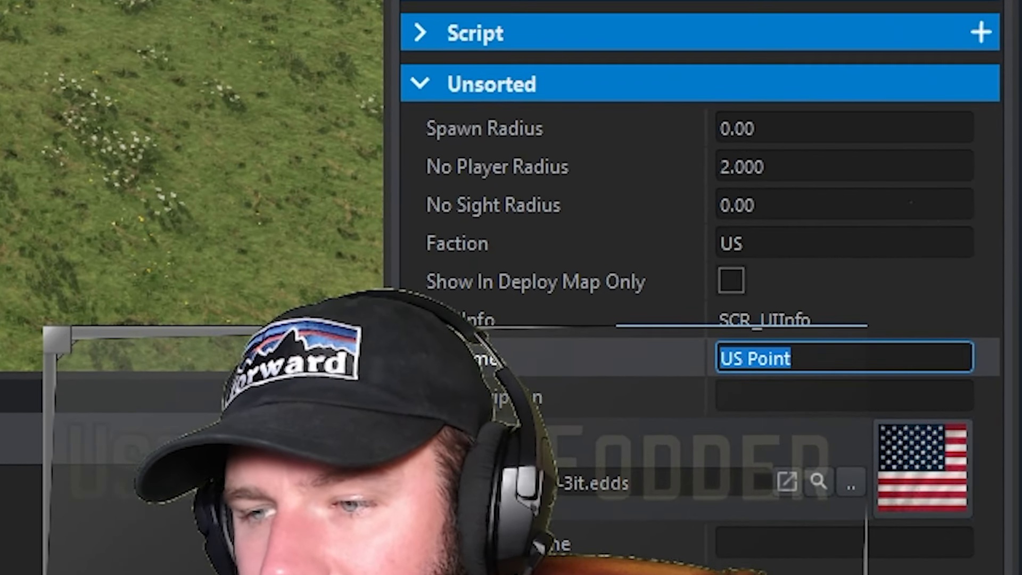
left_click(965, 345)
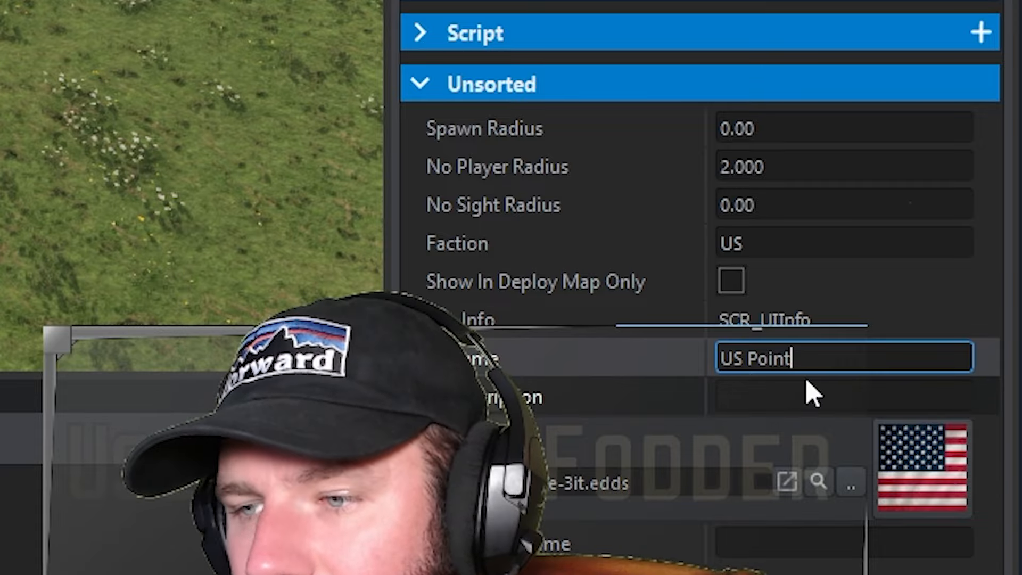
key("BackSpace")
key("BackSpace")
key("BackSpace")
key("BackSpace")
key("BackSpace")
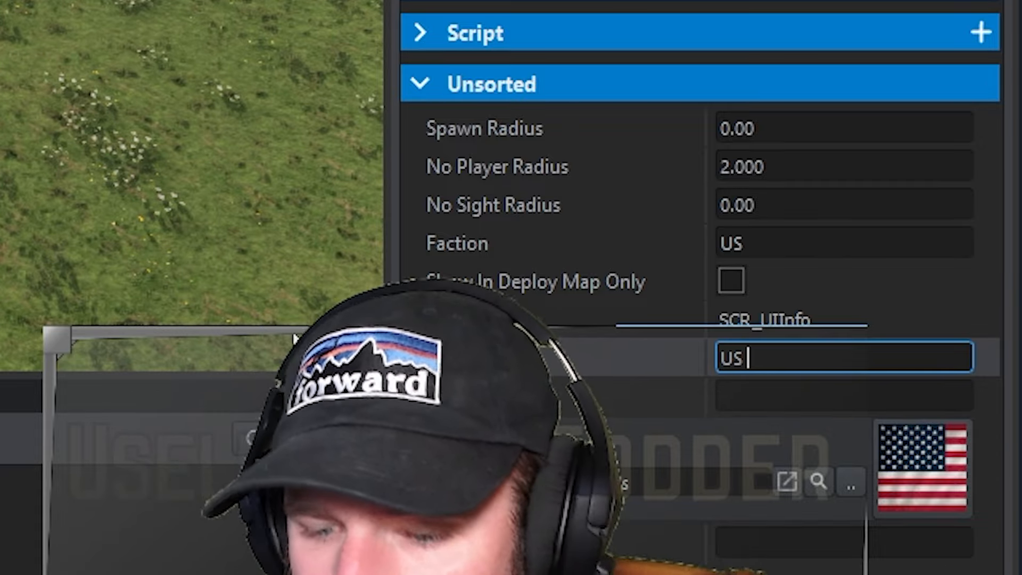
type("Field Spa")
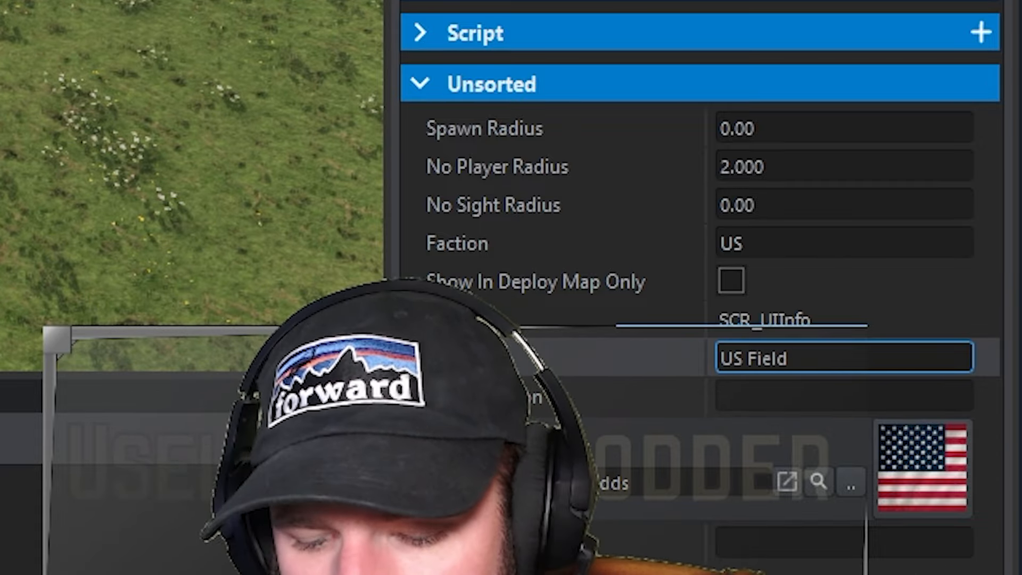
type("wn")
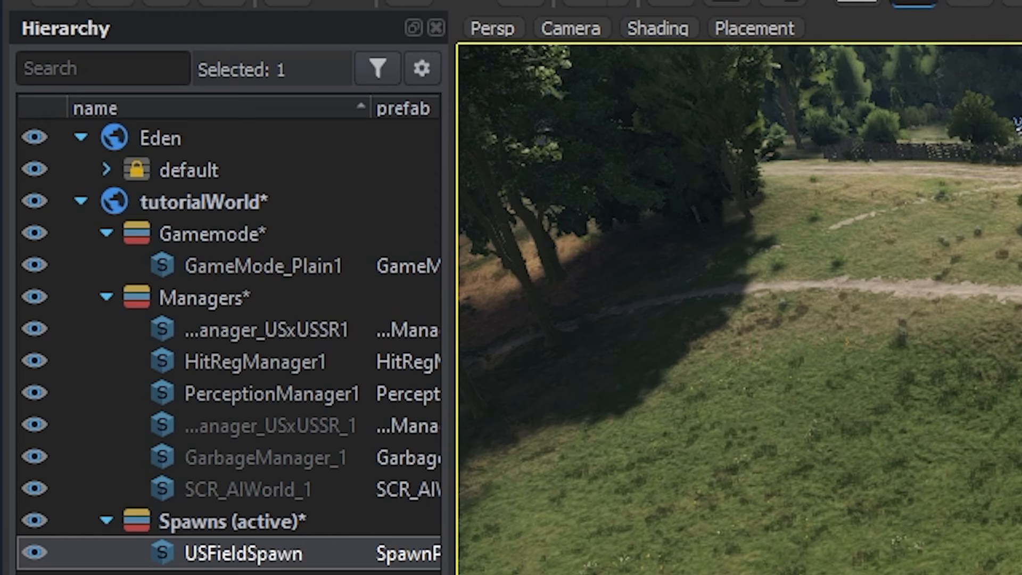
Review GameMode_Plain1's respawn components and add SCR_RespawnMenuHandlerComponent to the entity, searching the available components for respawn
left_click(325, 273)
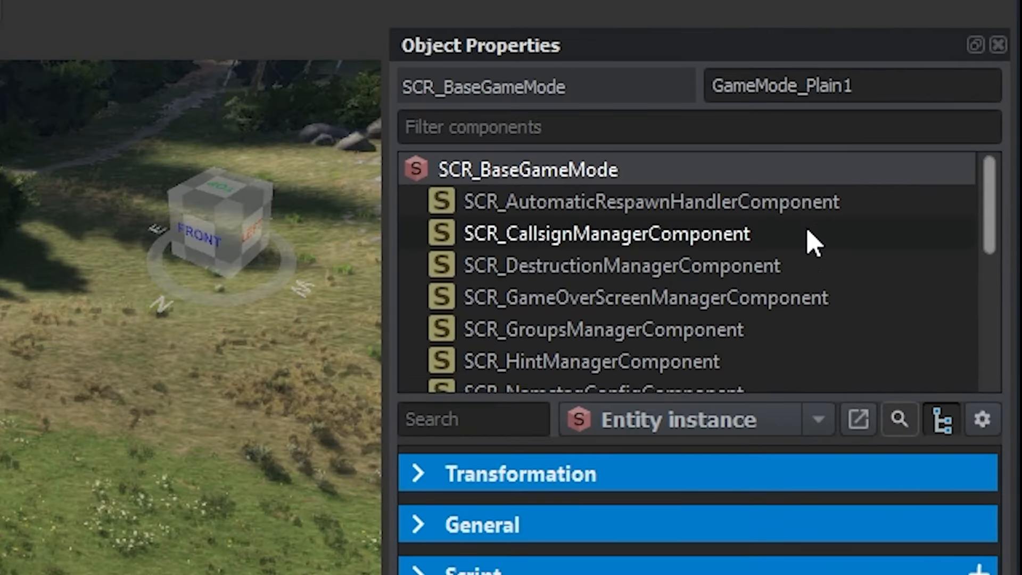
left_click_drag(689, 373, 684, 574)
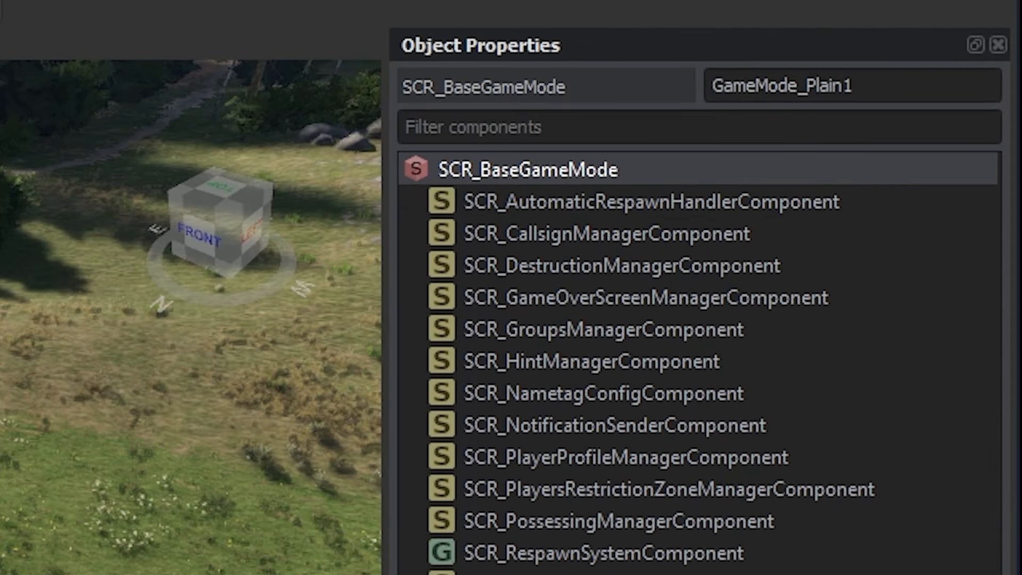
left_click(594, 213)
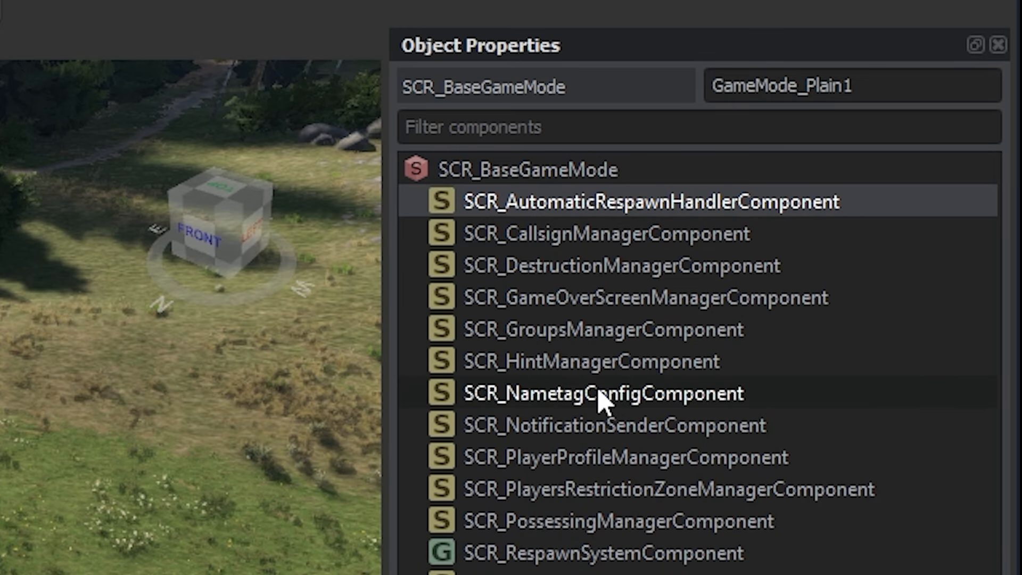
left_click(651, 553)
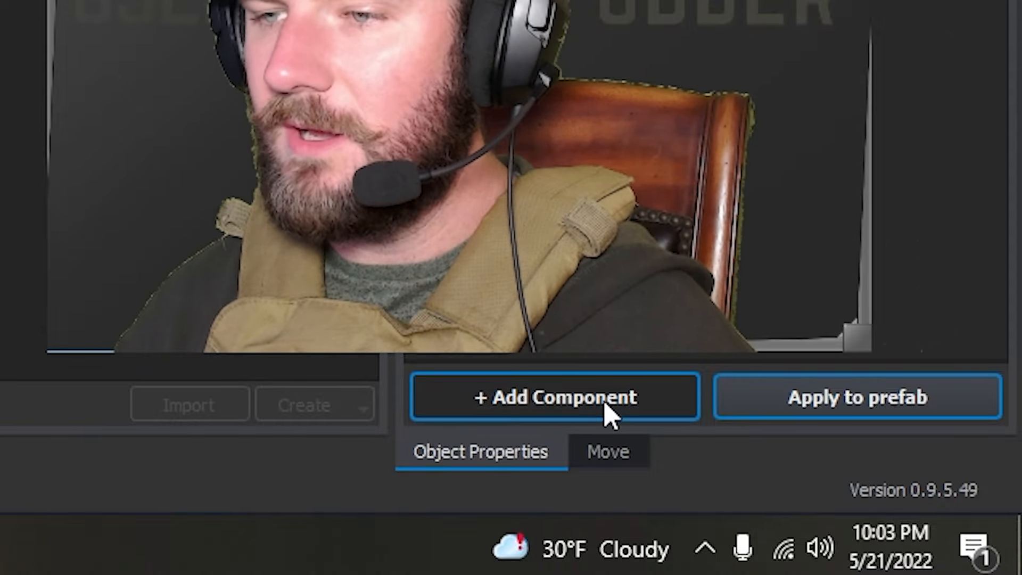
left_click(612, 409)
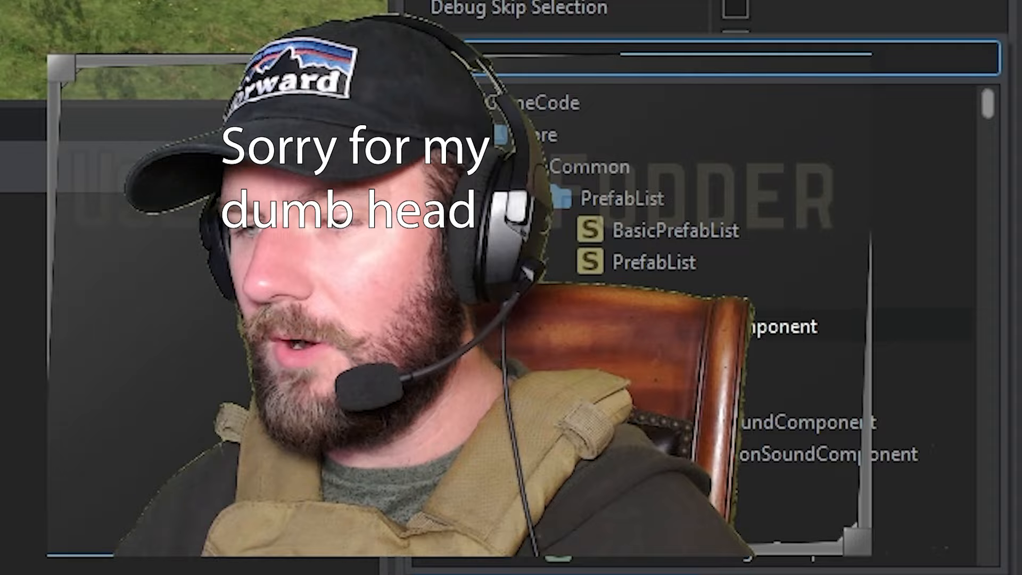
scroll(899, 99, "down", 10)
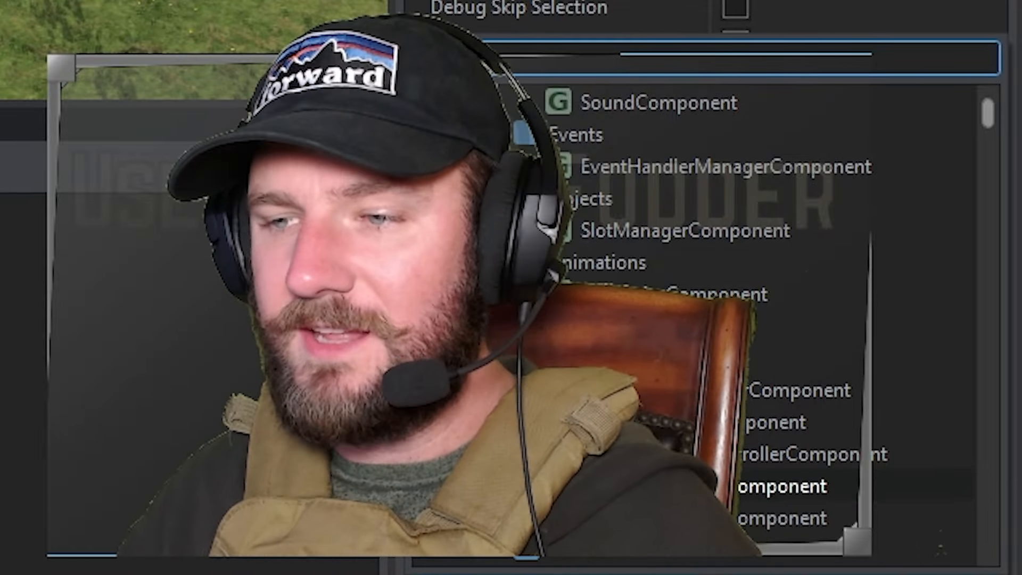
type("respawn")
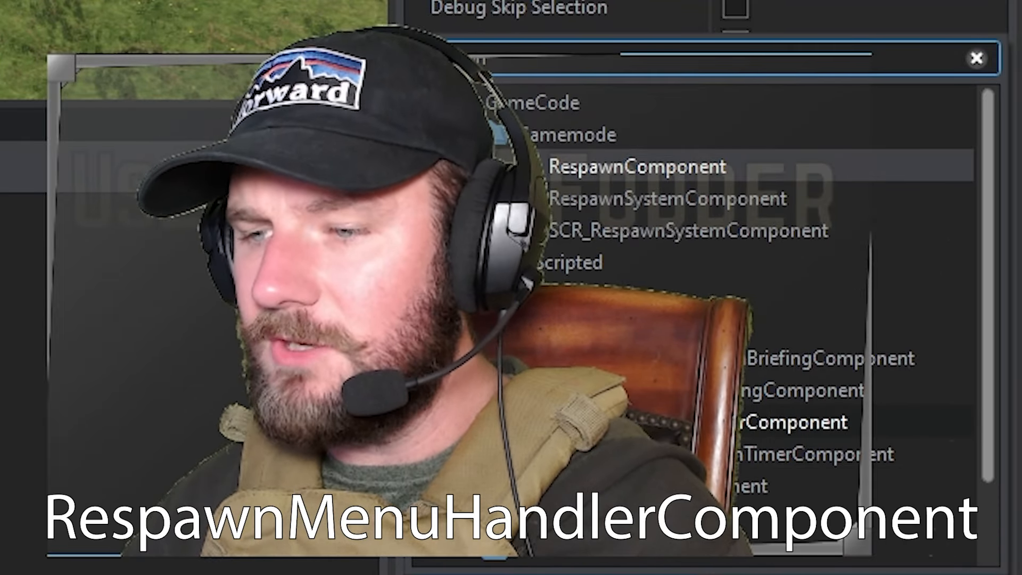
scroll(778, 430, "down", 1)
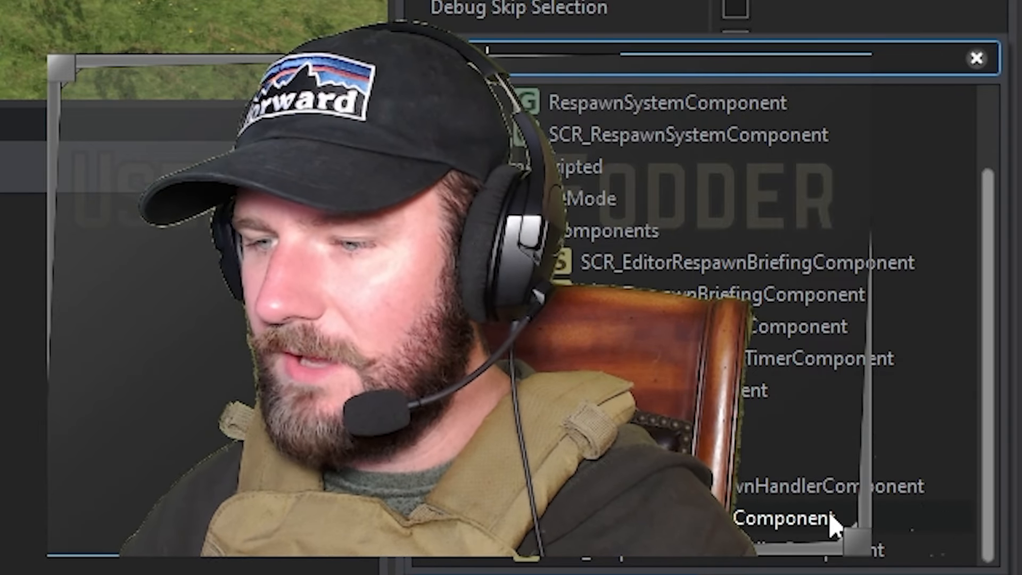
double_click(832, 517)
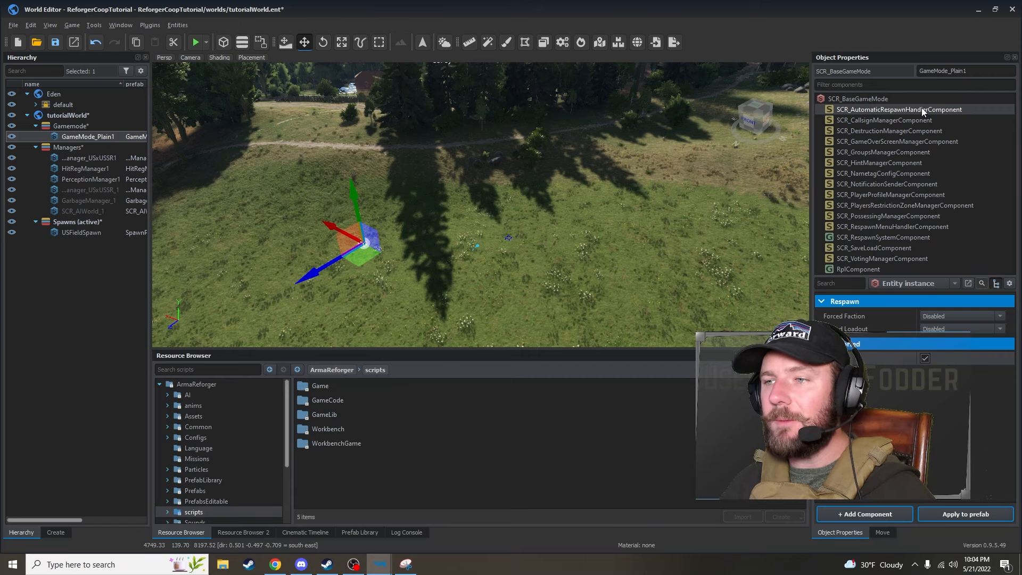
Disable SCR_AutomaticRespawnHandlerComponent on the game mode and show the properties of SCR_RespawnMenuHandlerComponent
right_click(716, 202)
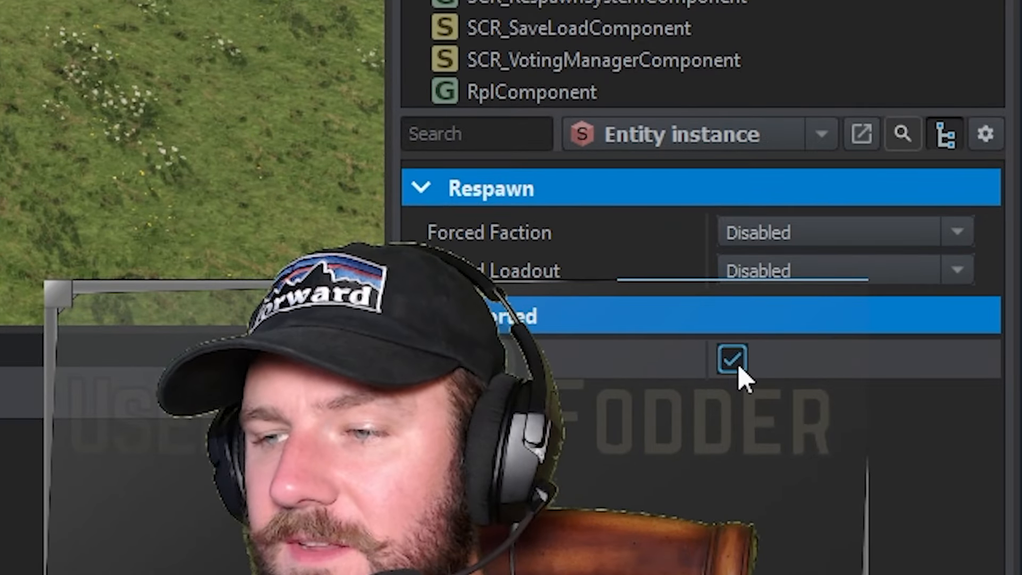
left_click(734, 362)
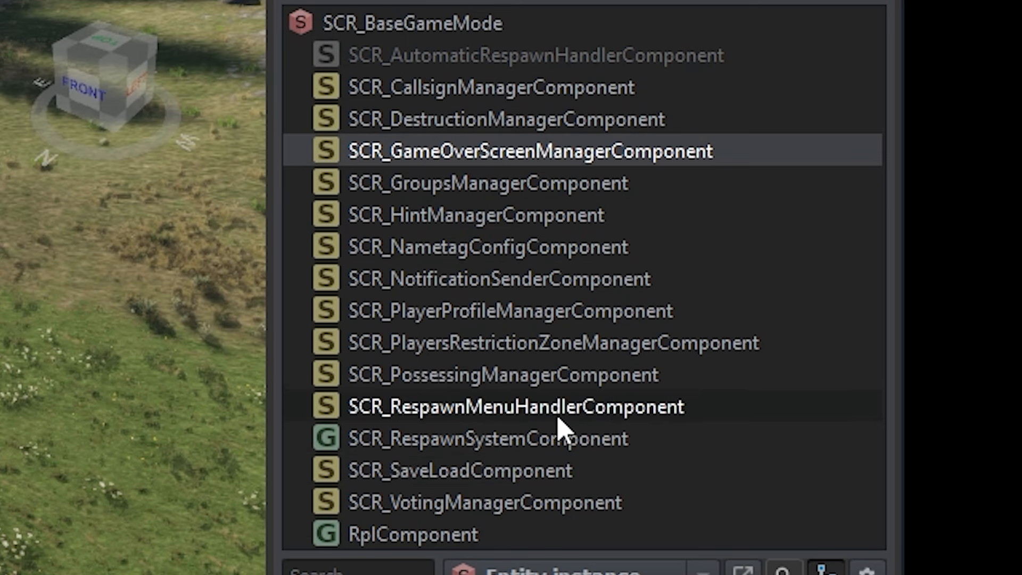
left_click(907, 228)
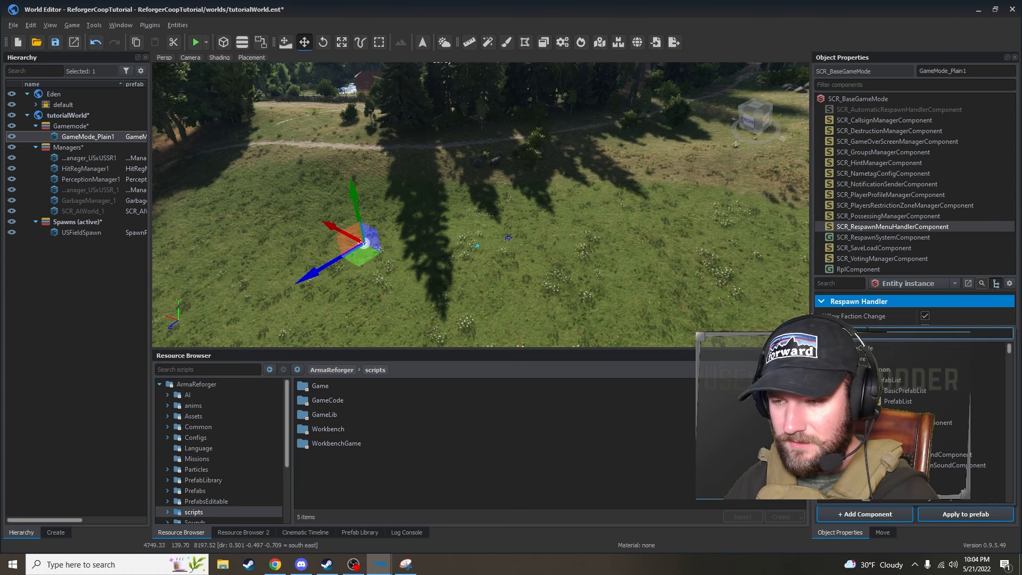
Add SCR_RespawnTimerComponent to the game mode with a respawn time of 5, and show SCR_RespawnSystemComponent's properties
type("respawn")
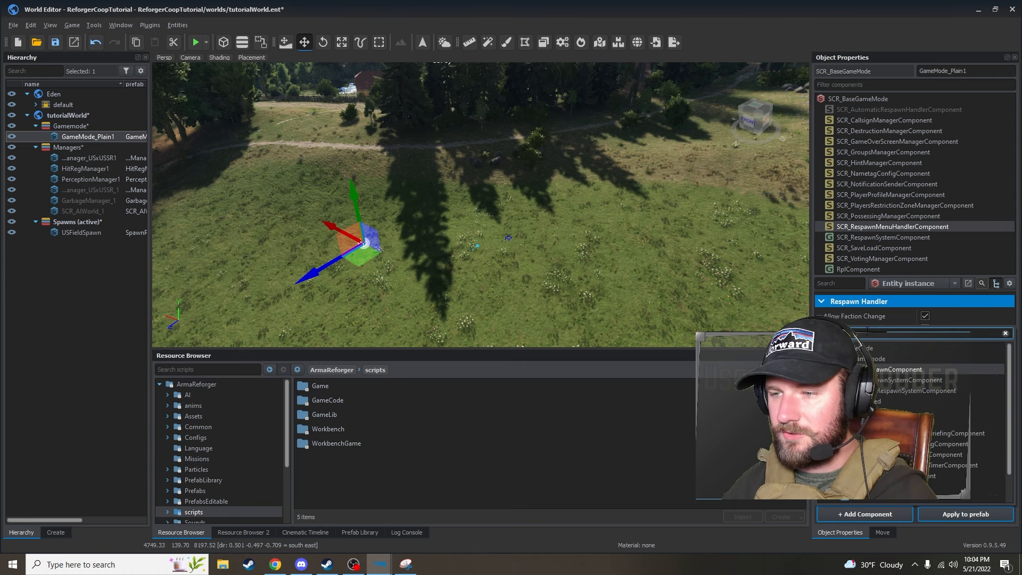
double_click(949, 457)
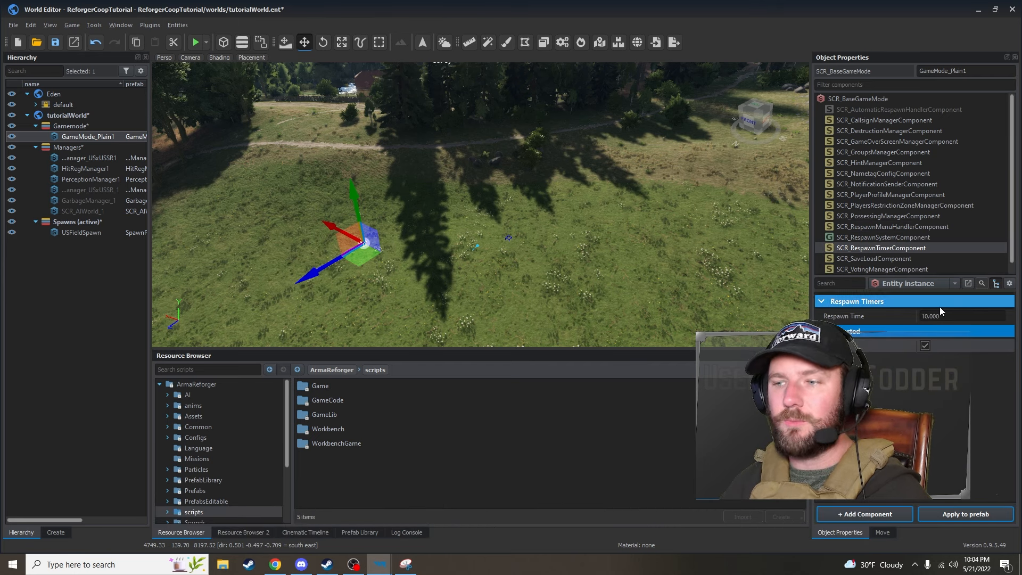
left_click(953, 317)
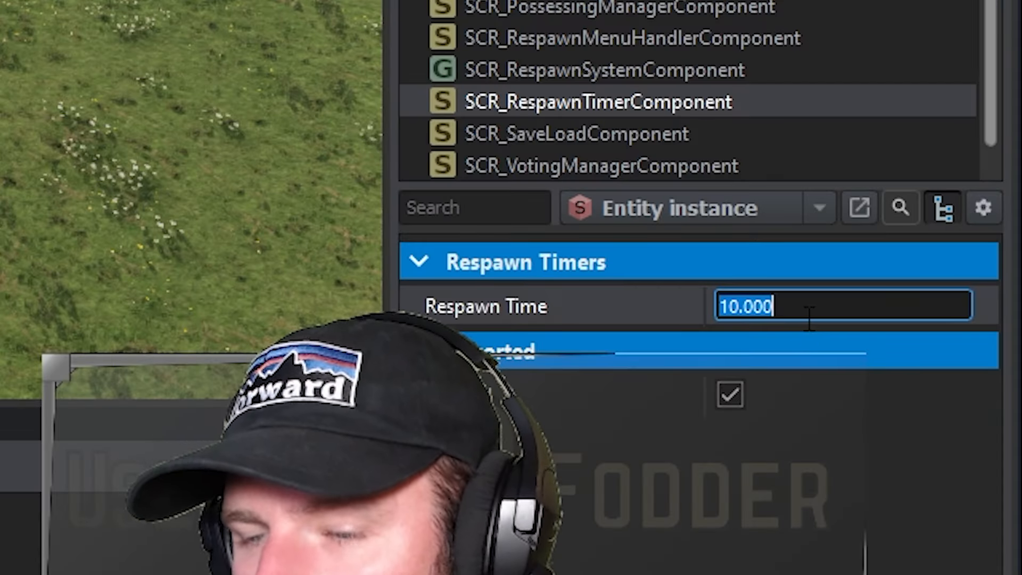
type("5")
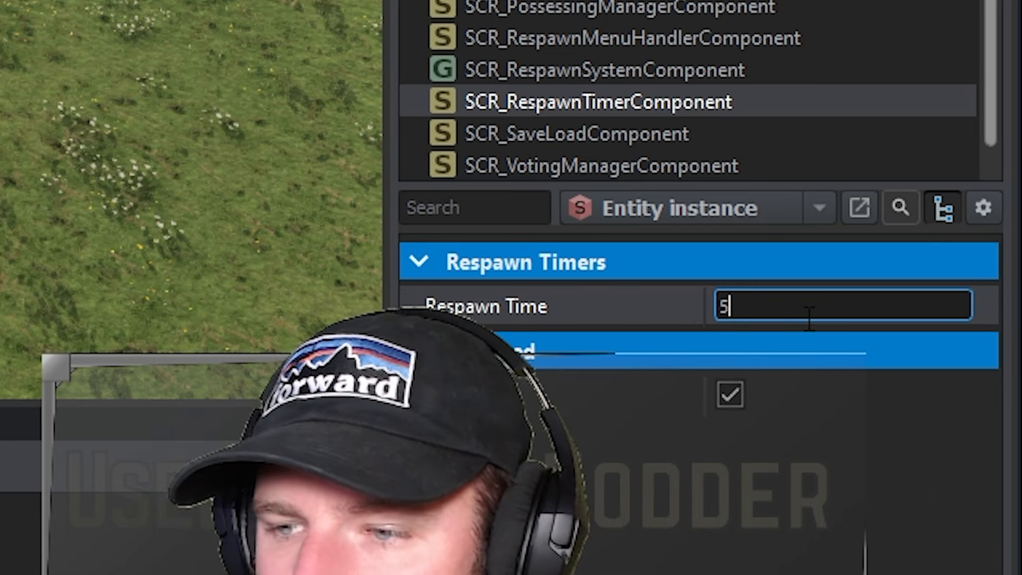
key("Return")
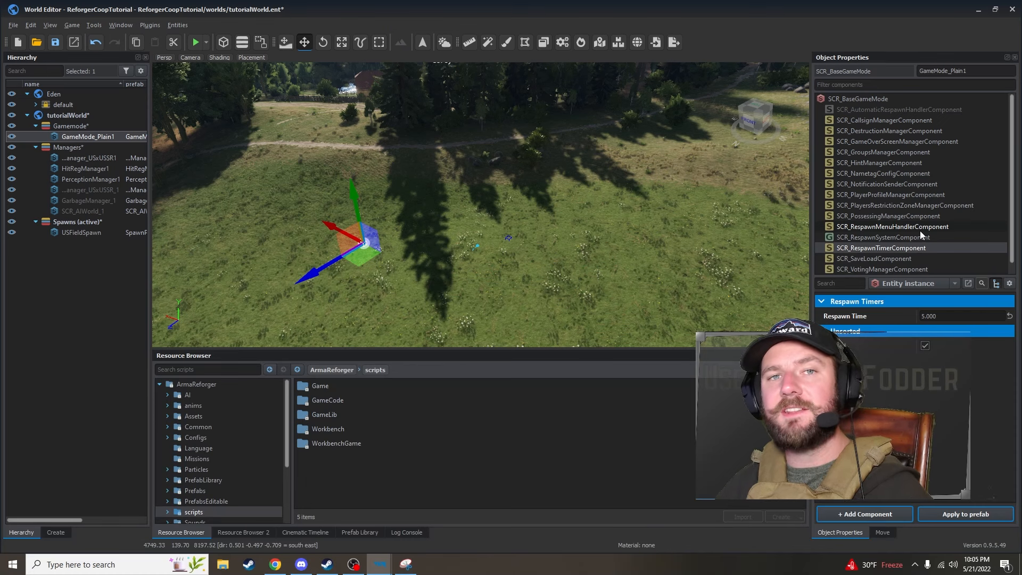
left_click(920, 230)
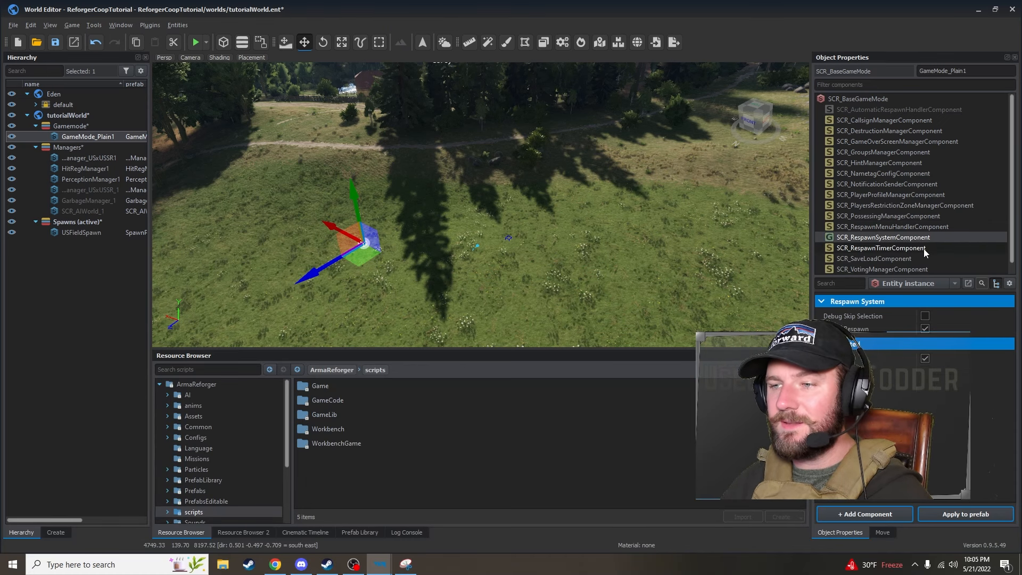
Play-test the scenario by choosing US Army, the Atlas Red - 1 group and the US GL loadout, deploying at US Field Spawn, and return to editing
left_click(925, 248)
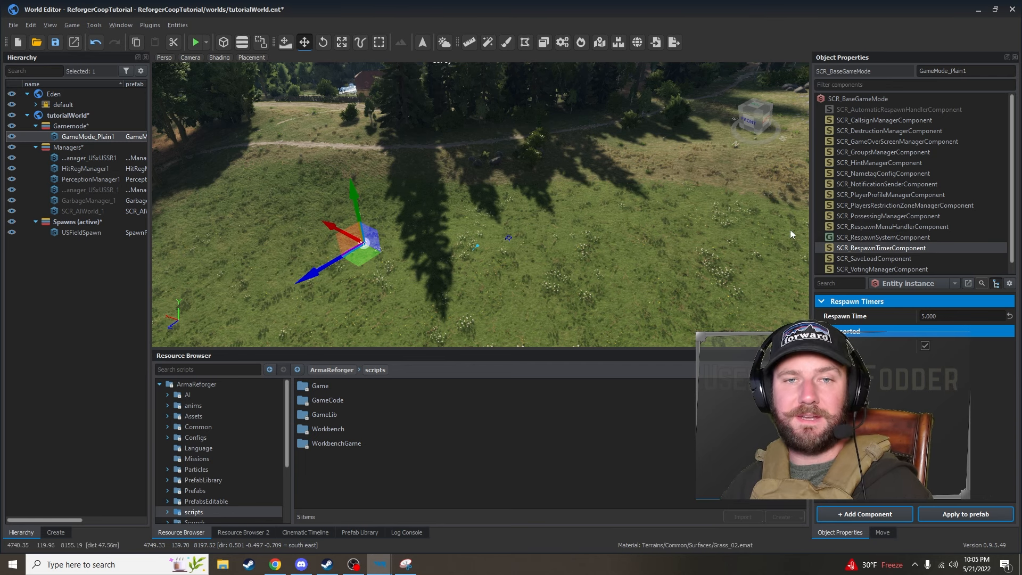
key("F5")
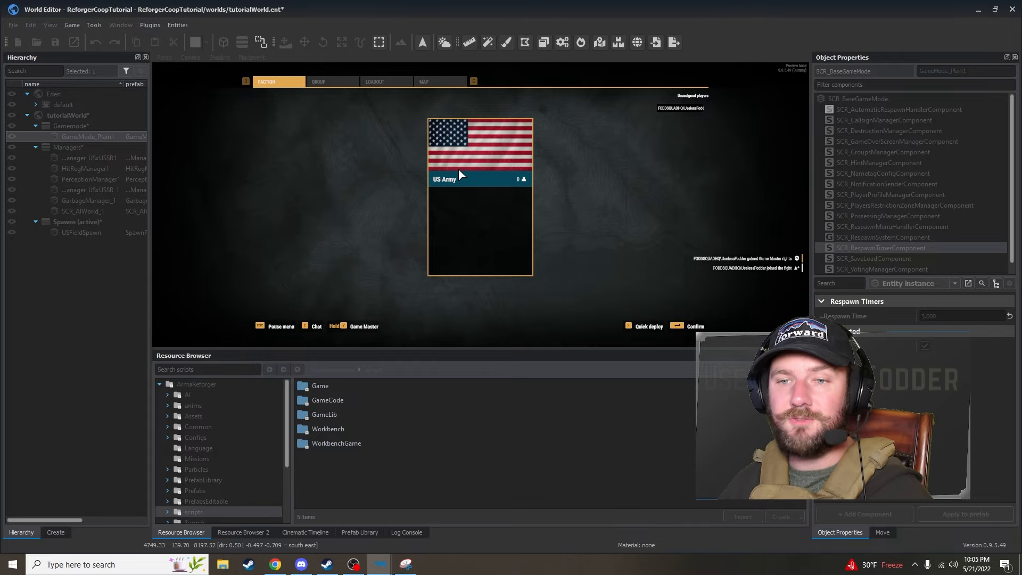
left_click(459, 170)
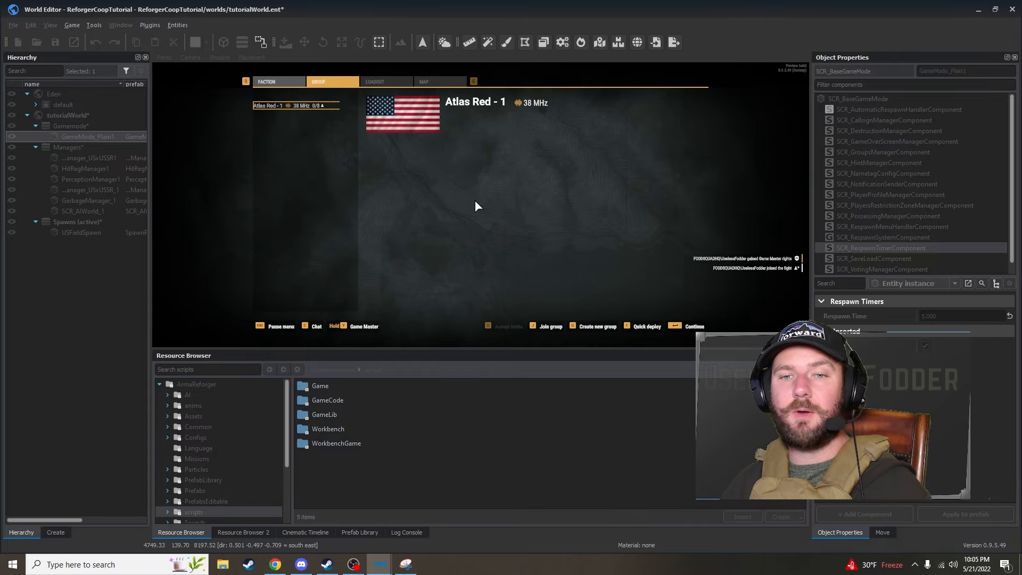
left_click(678, 329)
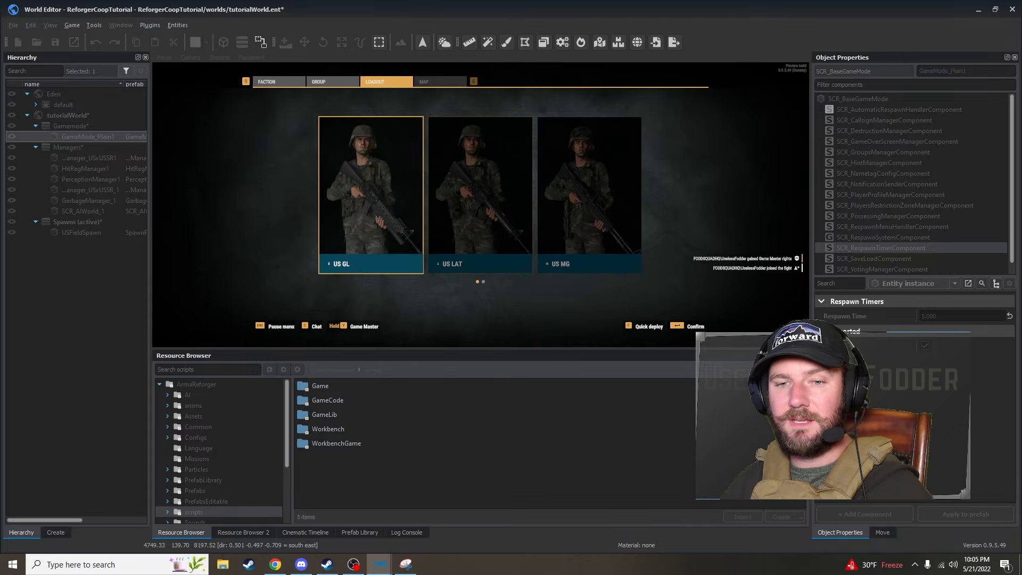
left_click(381, 165)
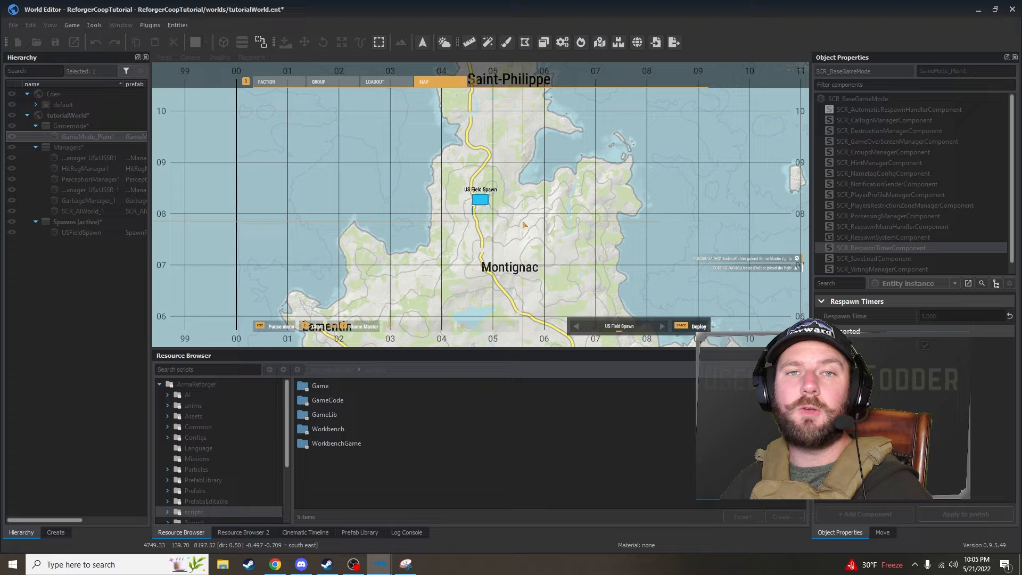
left_click(697, 327)
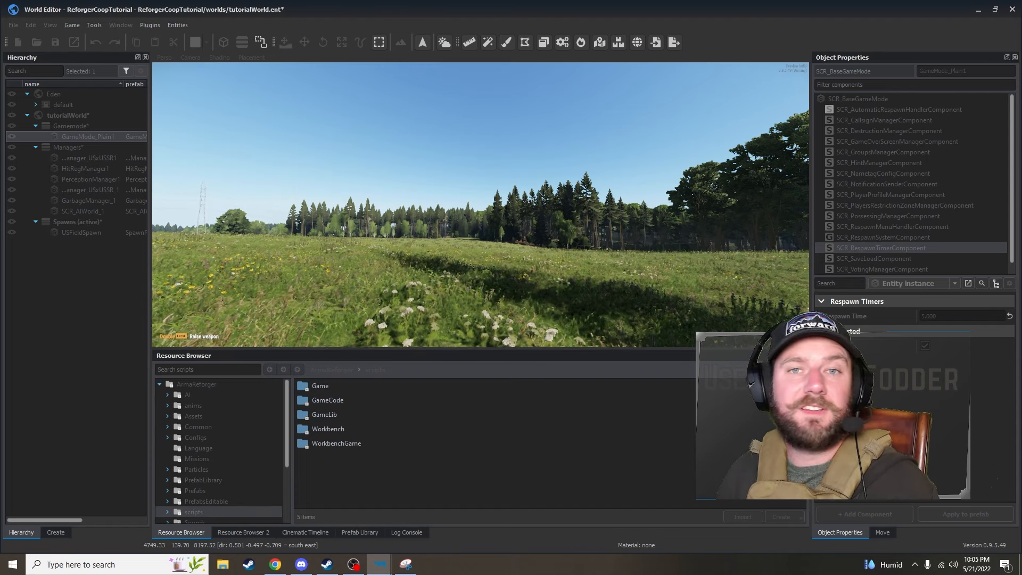
key("Escape")
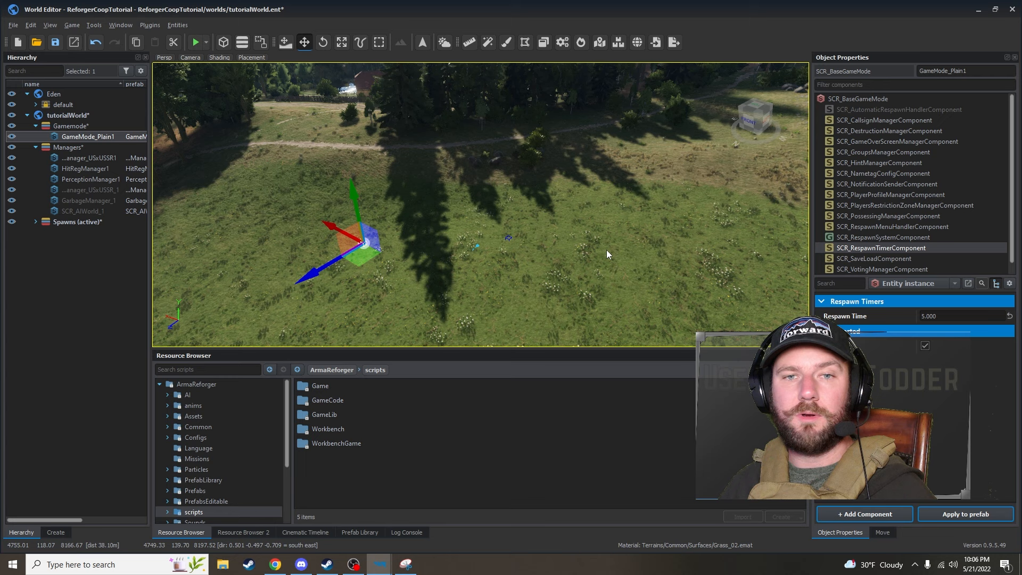
Create a layer named areaOfOps under tutorialWorld and save the world
left_click(68, 117)
right_click(68, 117)
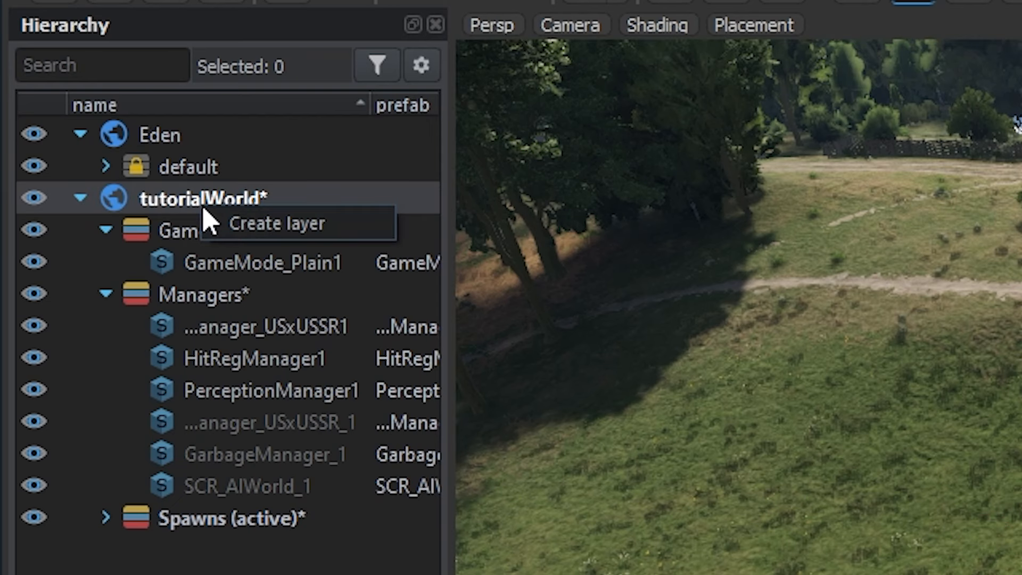
left_click(80, 122)
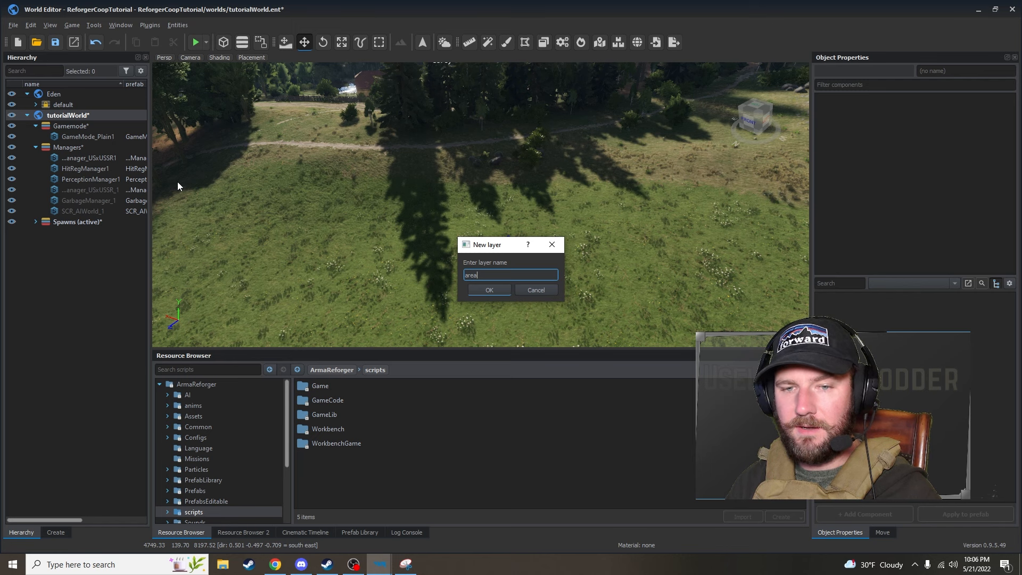
type("areaOfOps")
key("Return")
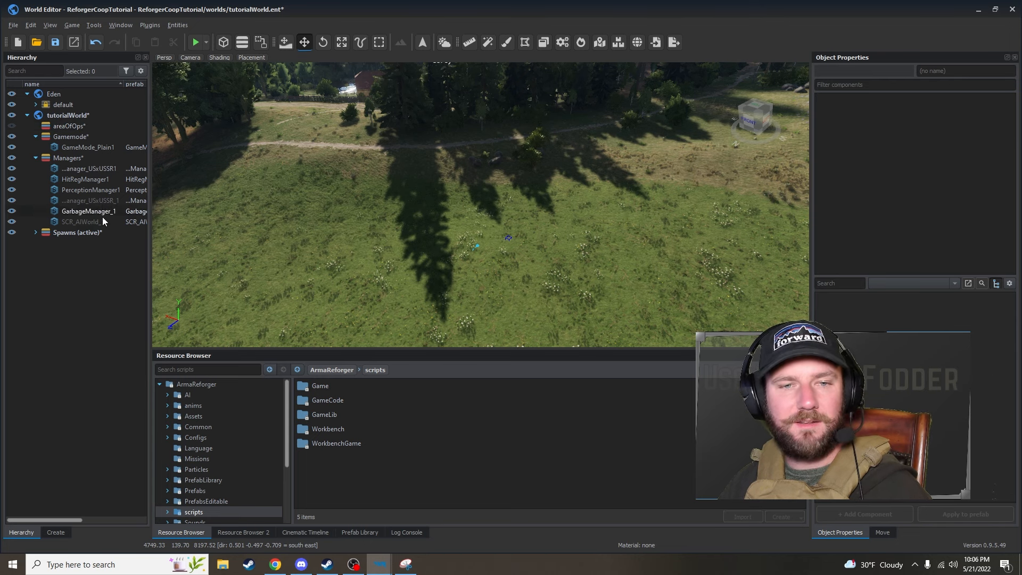
left_click(14, 25)
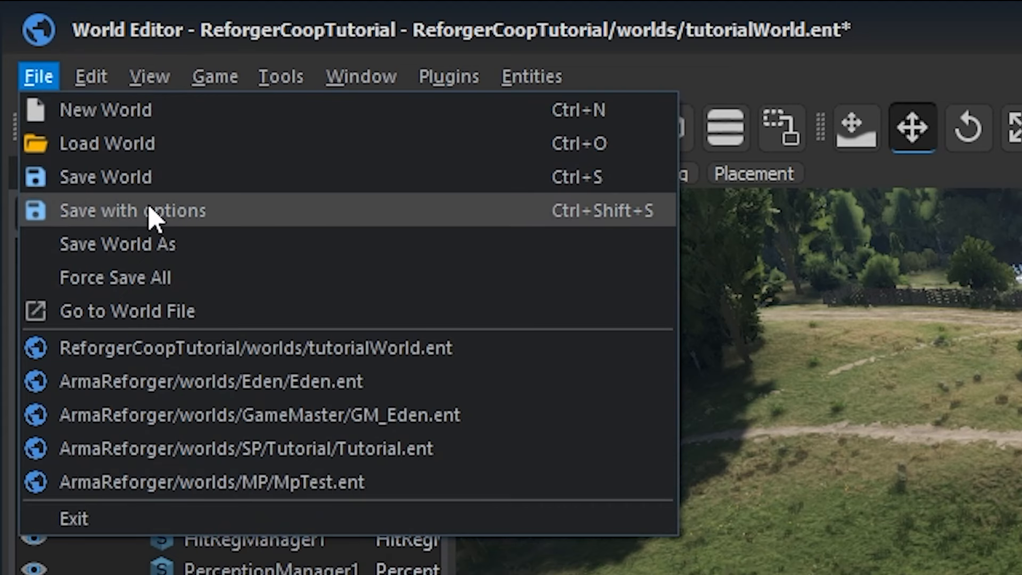
left_click(153, 213)
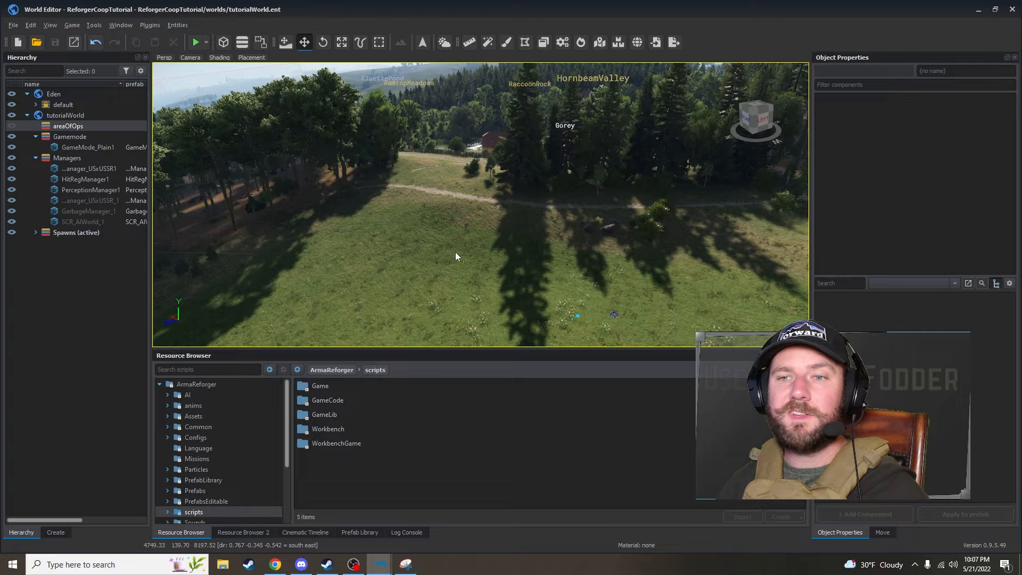
Survey the farmhouses and surrounding meadow near Gravette as the area of operations, and check the camera speed options
right_click_drag(455, 251, 562, 240)
key("w")
key("s")
key("w")
key("s")
key("w")
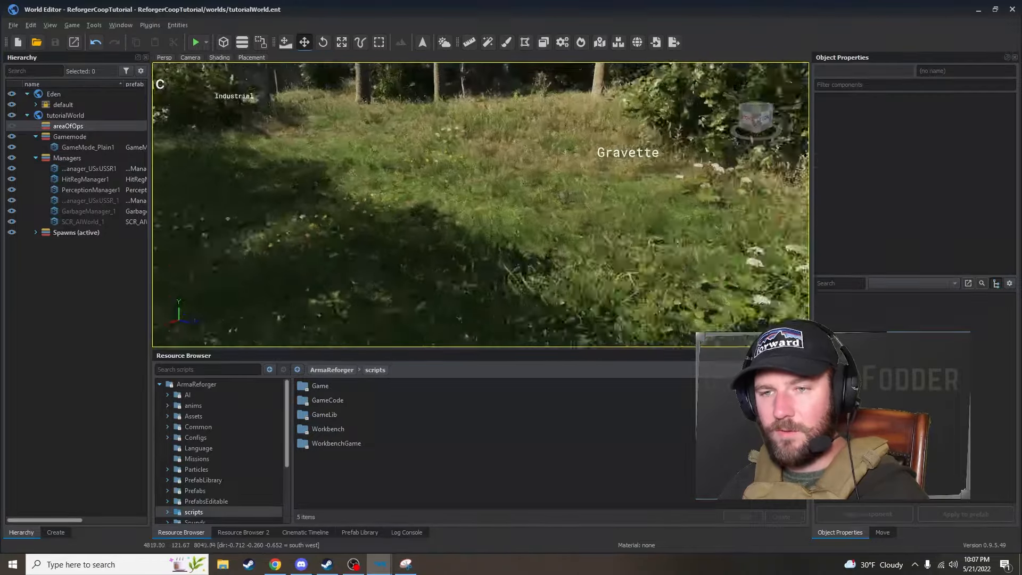
key("s")
right_click_drag(561, 241, 508, 264)
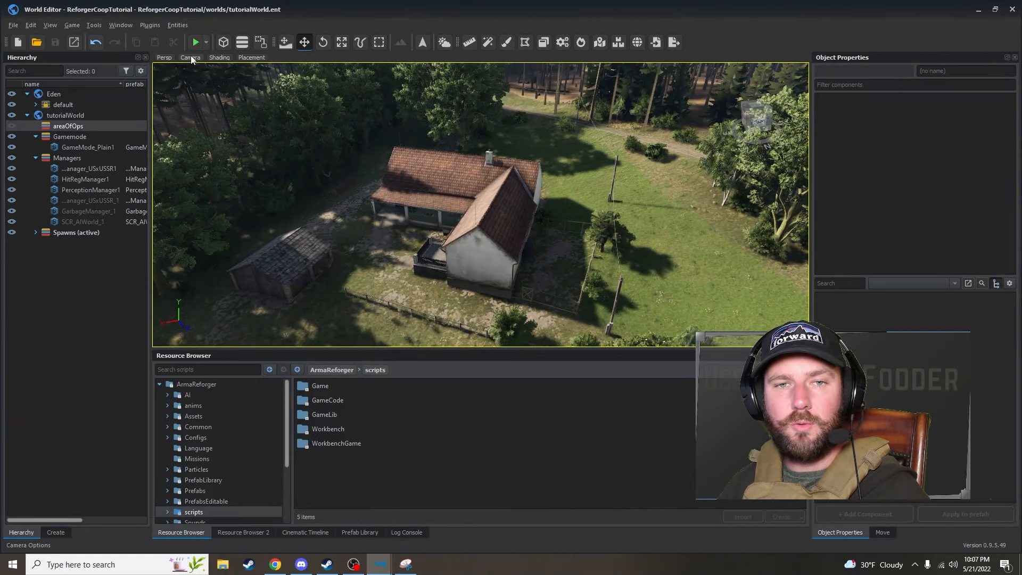
left_click(190, 56)
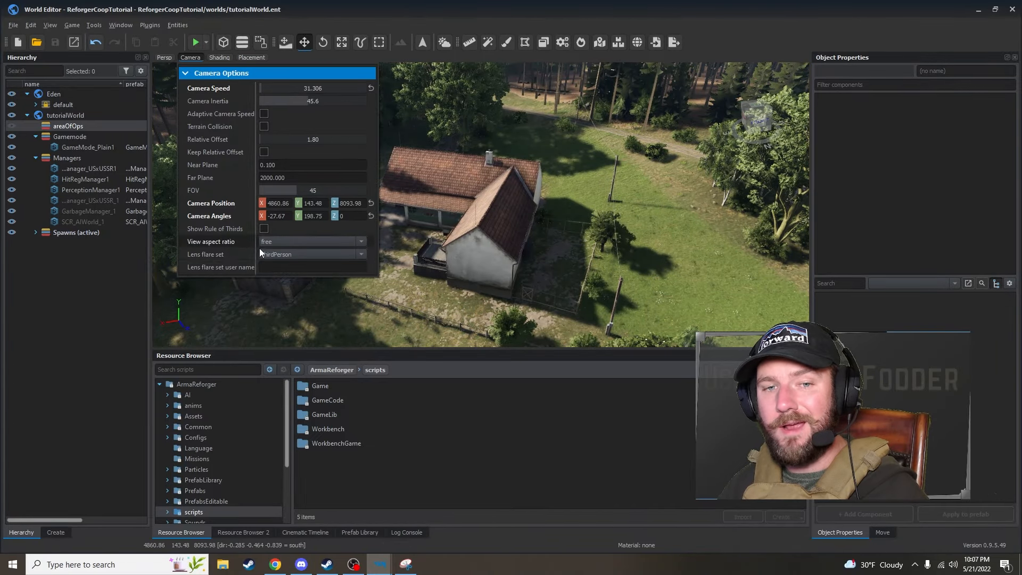
key("s")
right_click_drag(426, 202, 514, 256)
key("z")
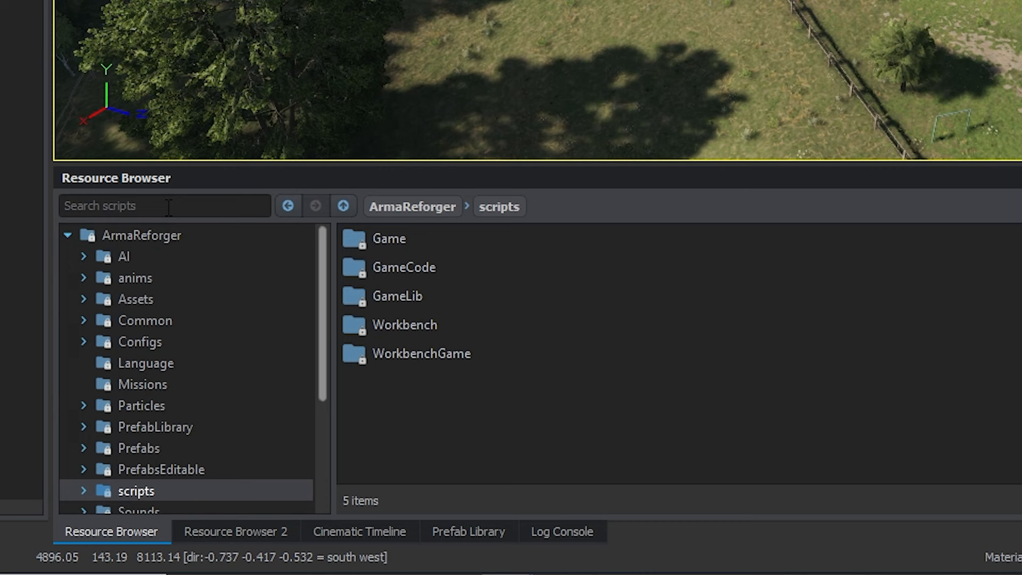
Search the resources for sandbag and select Sandbag_01_long_burlap.et among the prefabs
left_click(168, 207)
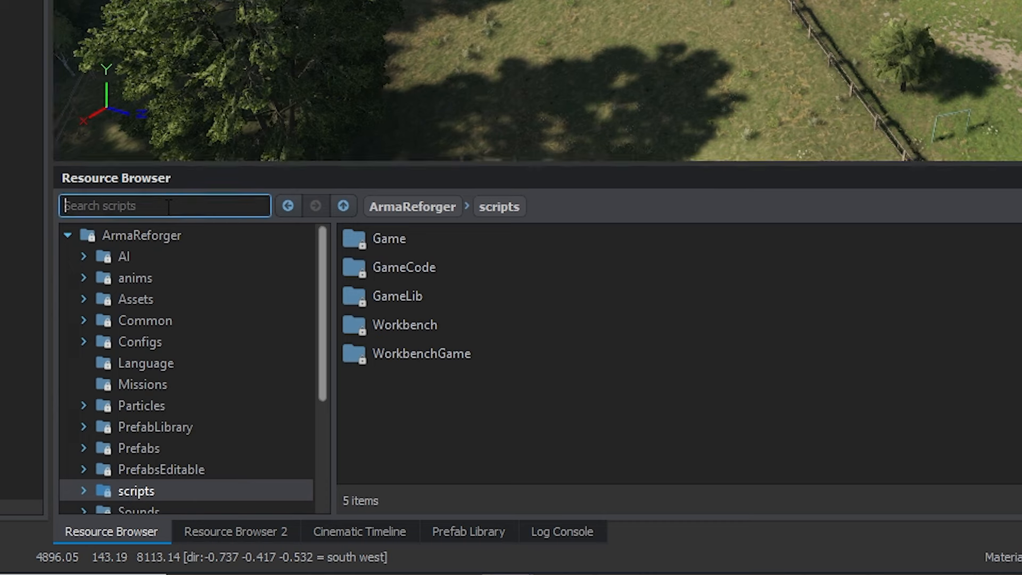
type("sandba")
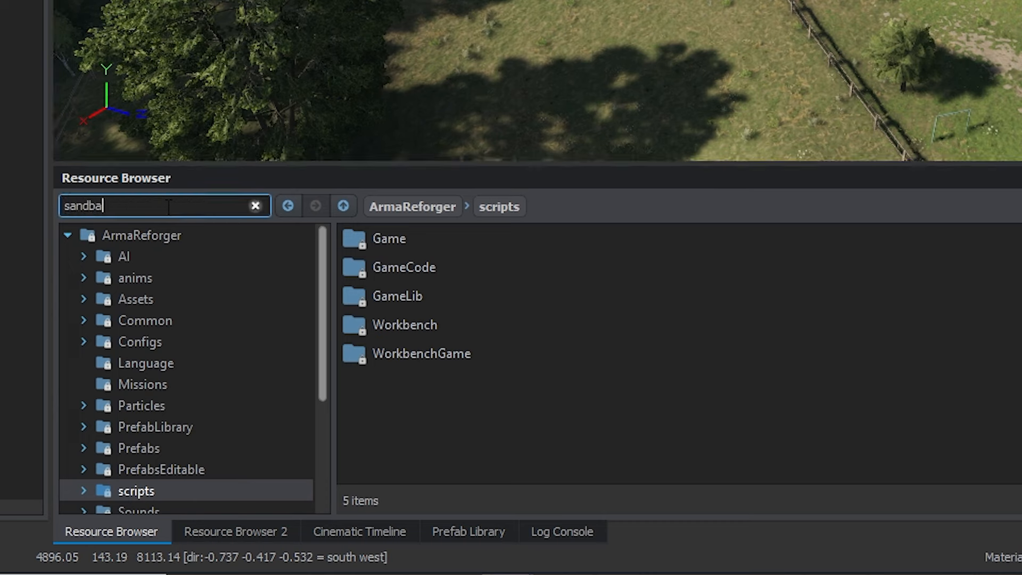
type("g")
left_click(194, 260)
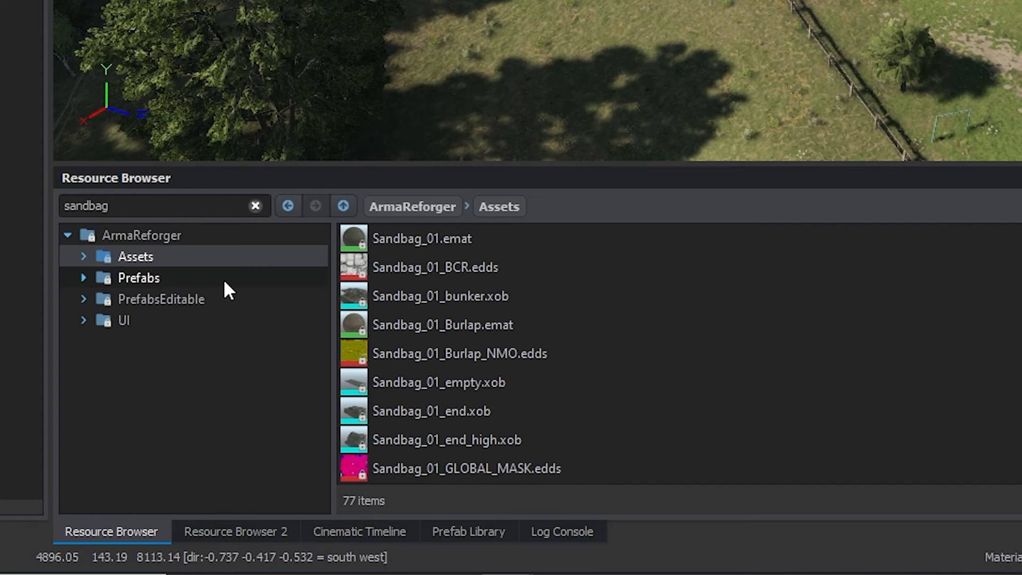
left_click(261, 406)
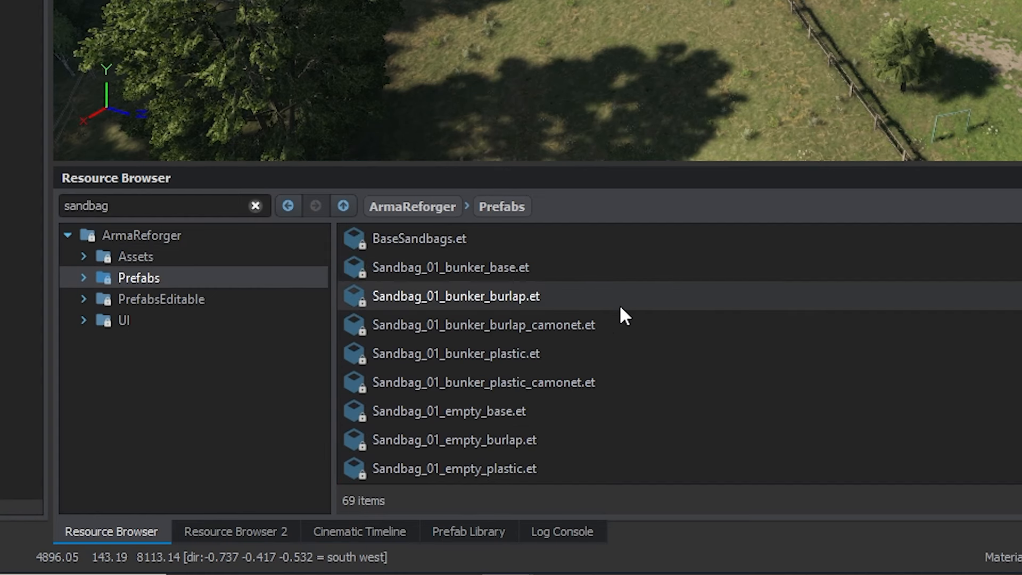
scroll(619, 309, "down", 5)
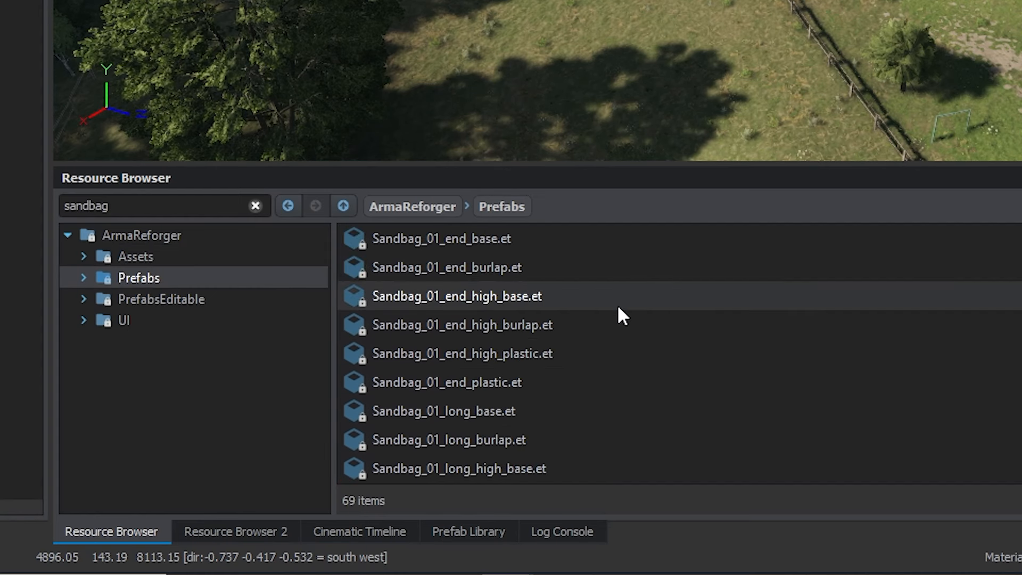
left_click(631, 362)
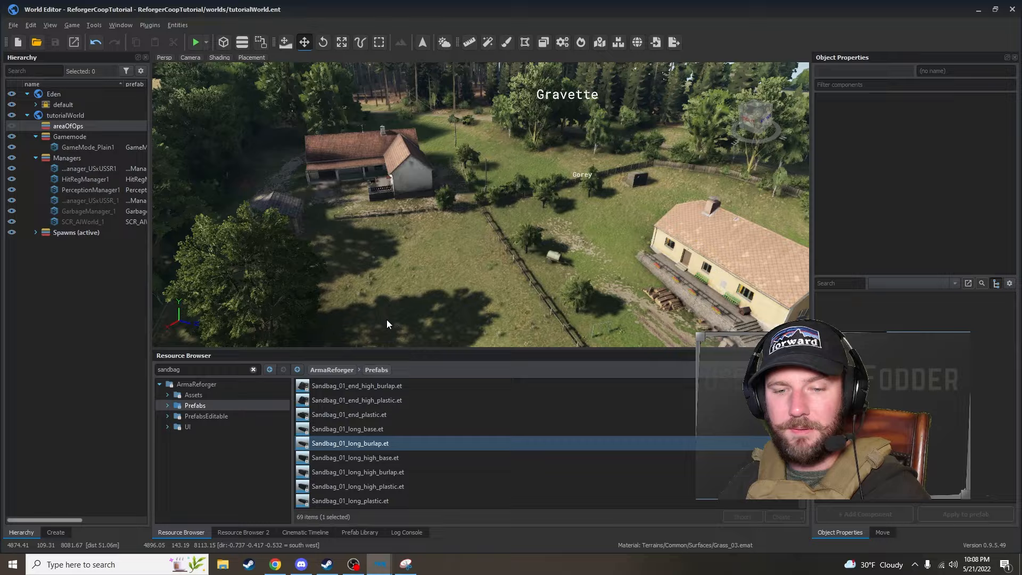
Place the Sandbag_01_long_burlap prefab in the open meadow in front of the wooden fence near the farmhouse
key("d")
key("w")
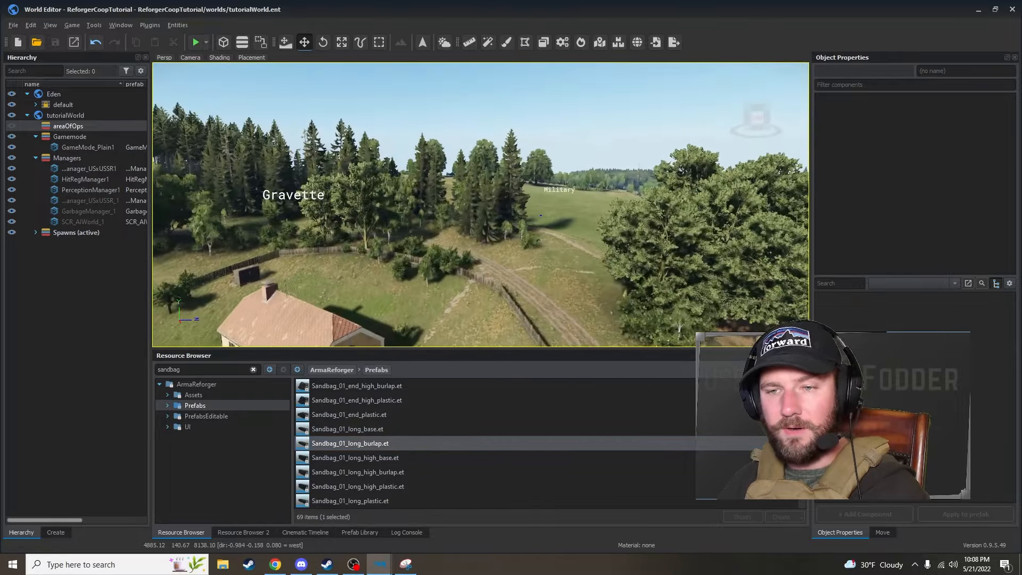
key("w")
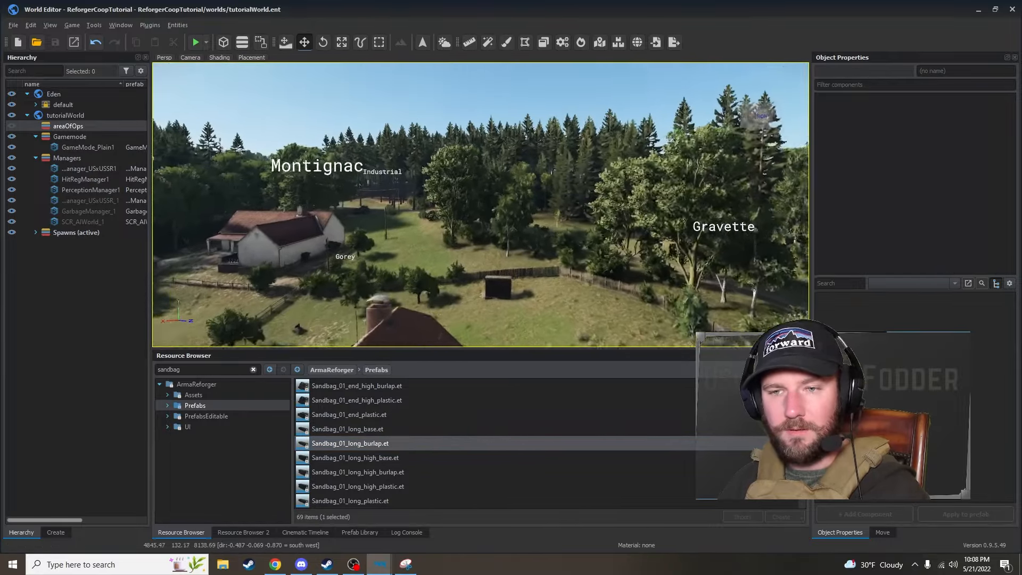
key("w")
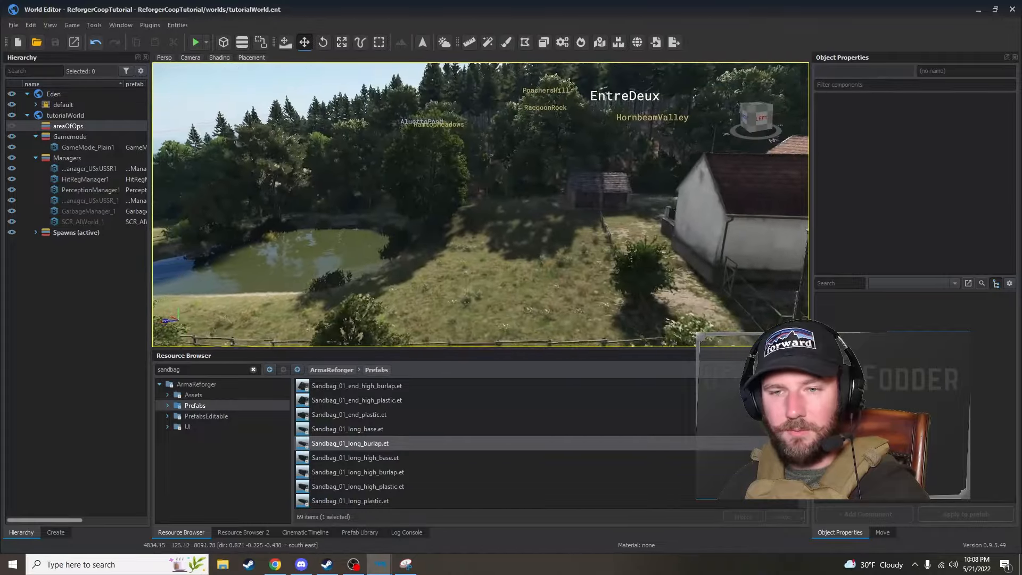
key("w")
key("s")
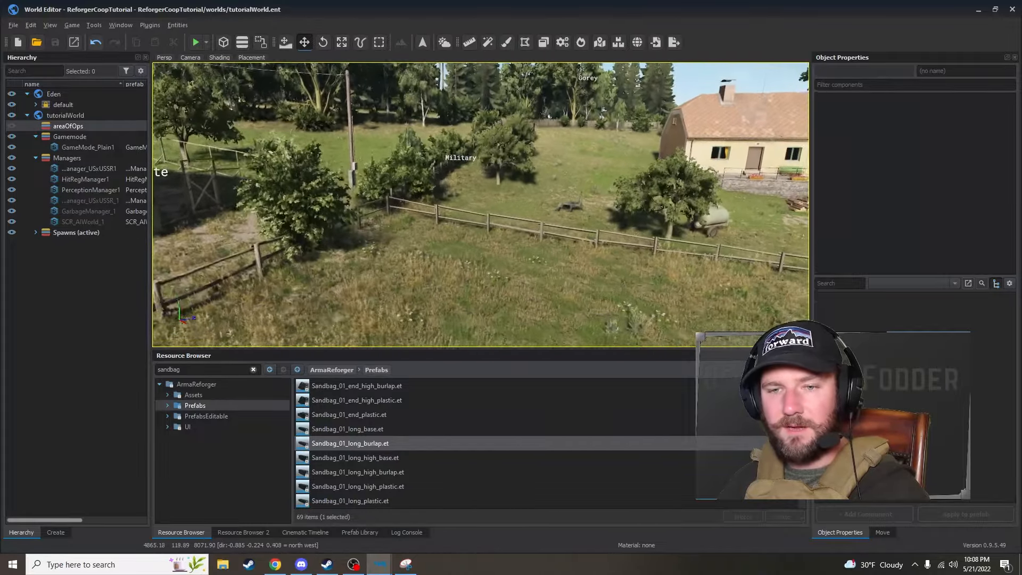
key("s")
left_click_drag(392, 446, 451, 257)
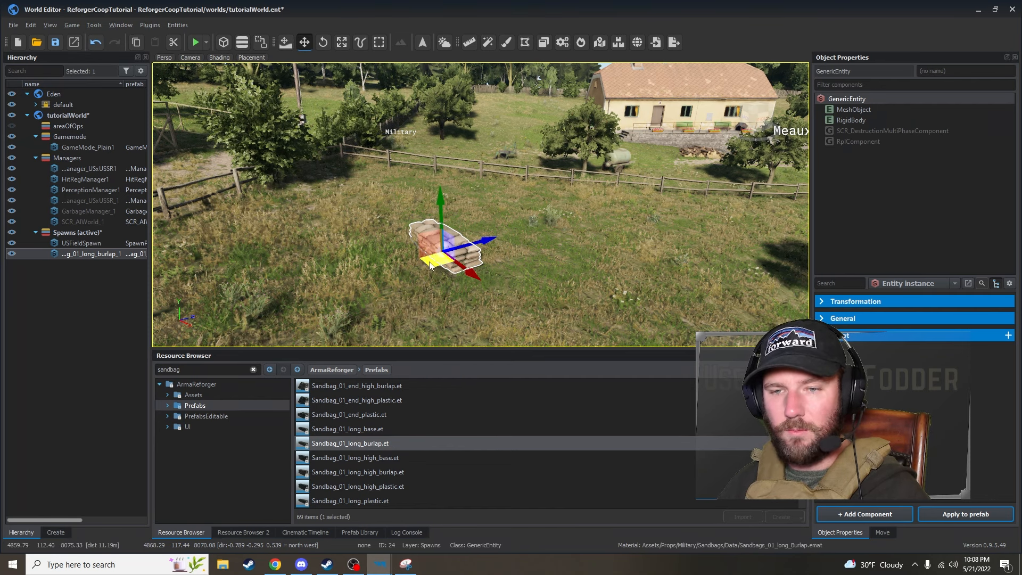
Move the sandbag wall across the meadow, drop it onto the ground, and reposition it horizontally in the grass
left_click_drag(430, 265, 742, 277)
right_click_drag(745, 280, 617, 278)
key("z")
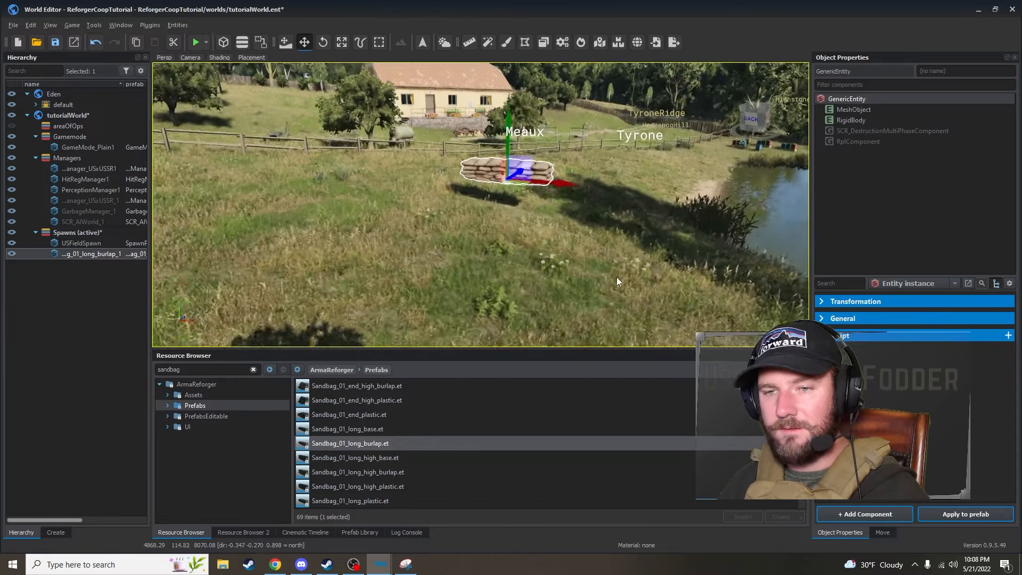
right_click_drag(535, 212, 508, 245)
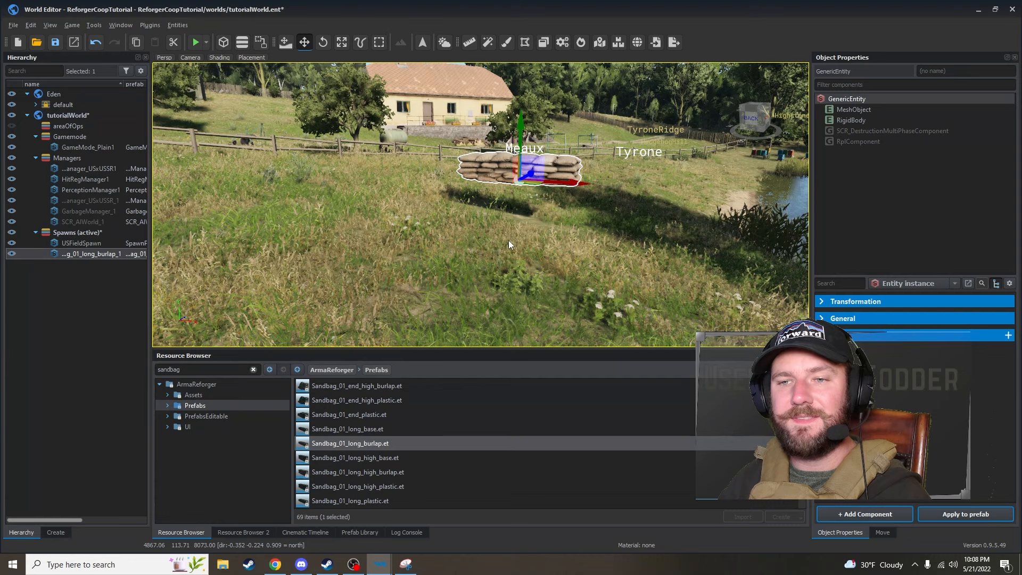
key("Page_Down")
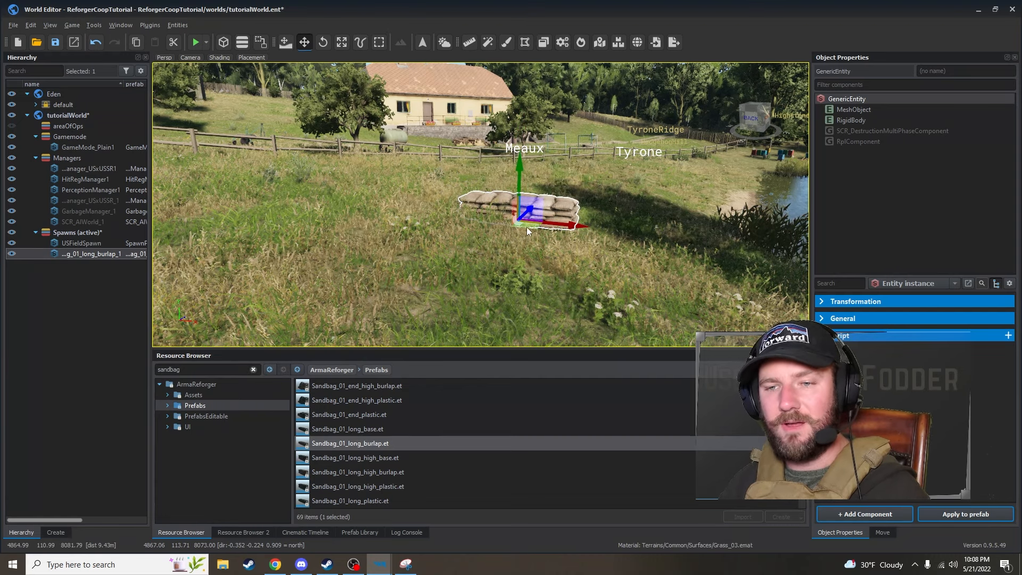
left_click_drag(526, 224, 229, 282)
right_click_drag(229, 282, 463, 277)
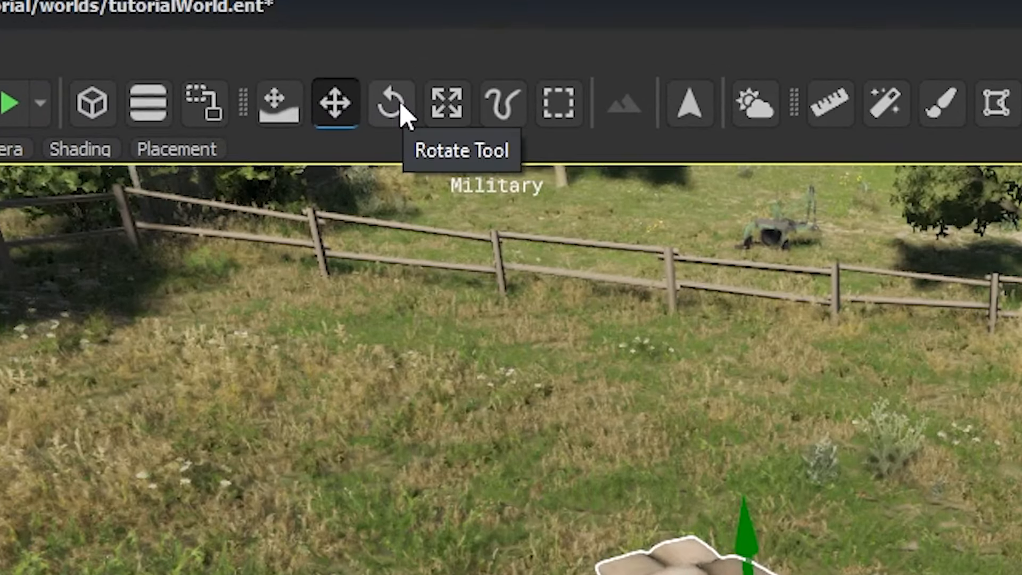
Compare the Rotate, Ground Manipulation, Move and Scale tools on the selected sandbag wall, finishing with the Scale tool
left_click(401, 105)
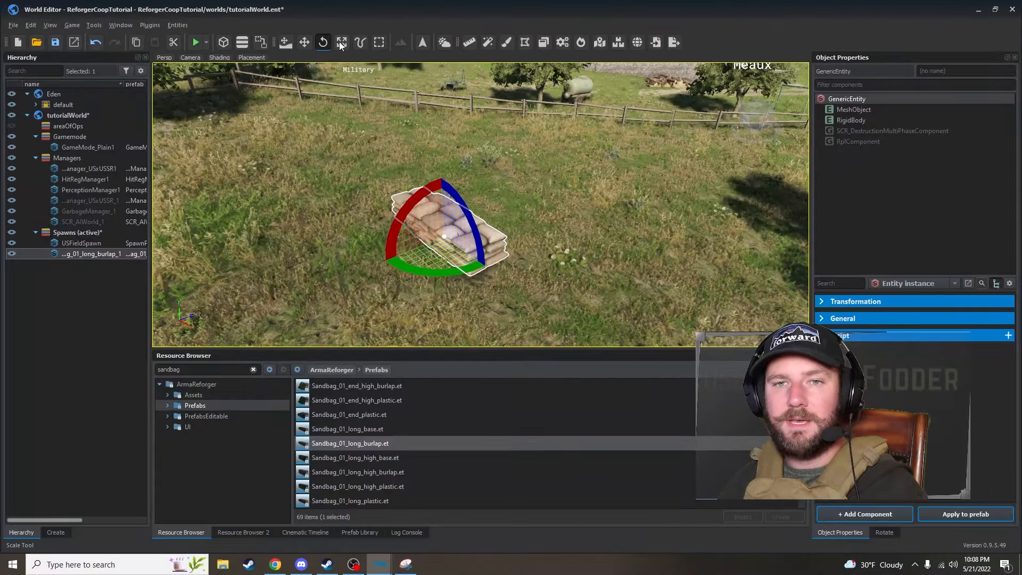
left_click(286, 44)
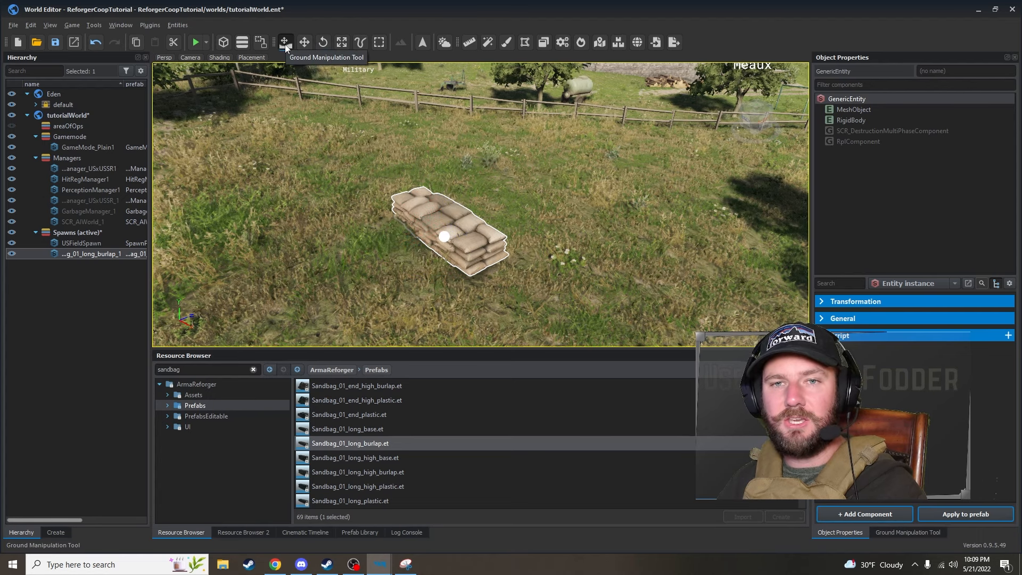
left_click(304, 43)
left_click(323, 42)
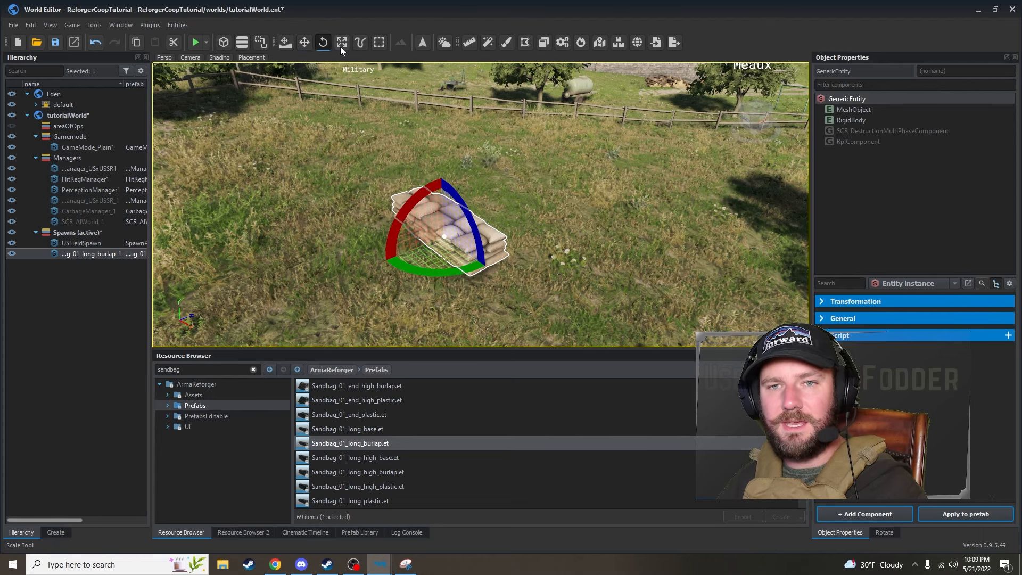
left_click(341, 46)
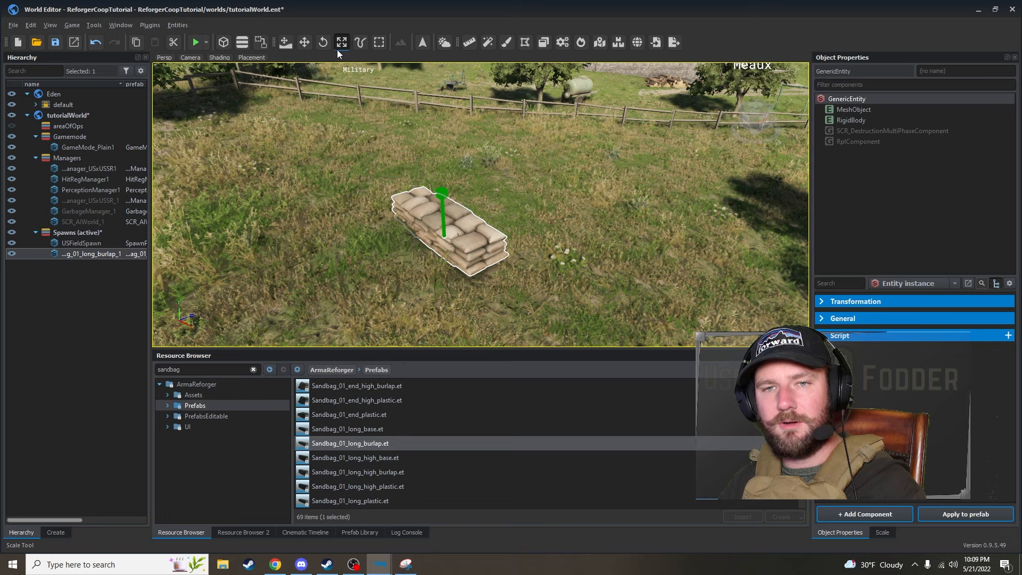
Try scaling the long sandbag wall, undo the scaling, and rotate the wall on the ground instead
left_click_drag(446, 196, 423, 146)
key("ctrl+z")
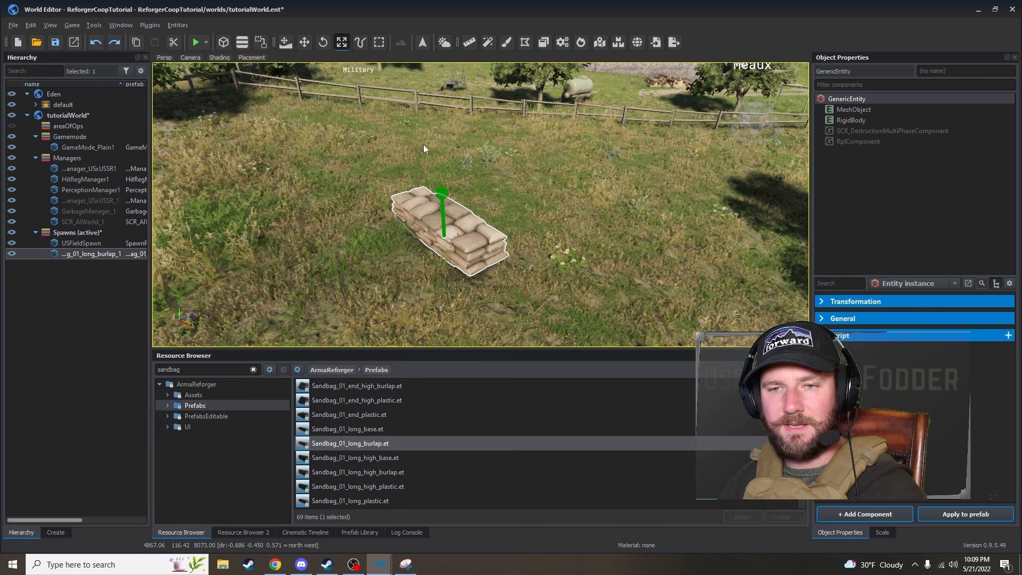
left_click(323, 43)
mouse_move(443, 282)
left_mouse_down()
mouse_move(391, 269)
mouse_move(464, 279)
mouse_move(434, 279)
left_mouse_up()
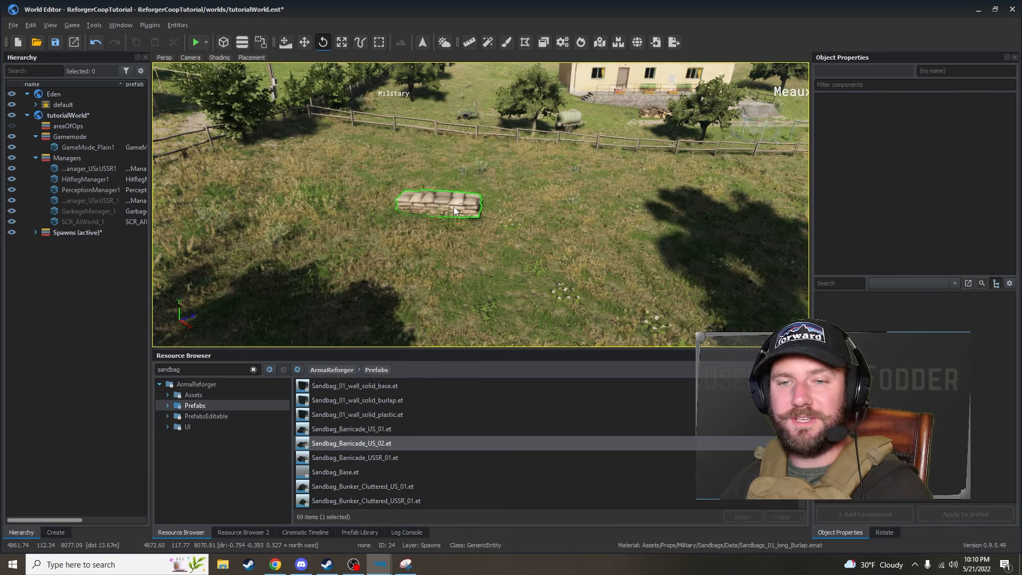
left_click(454, 210)
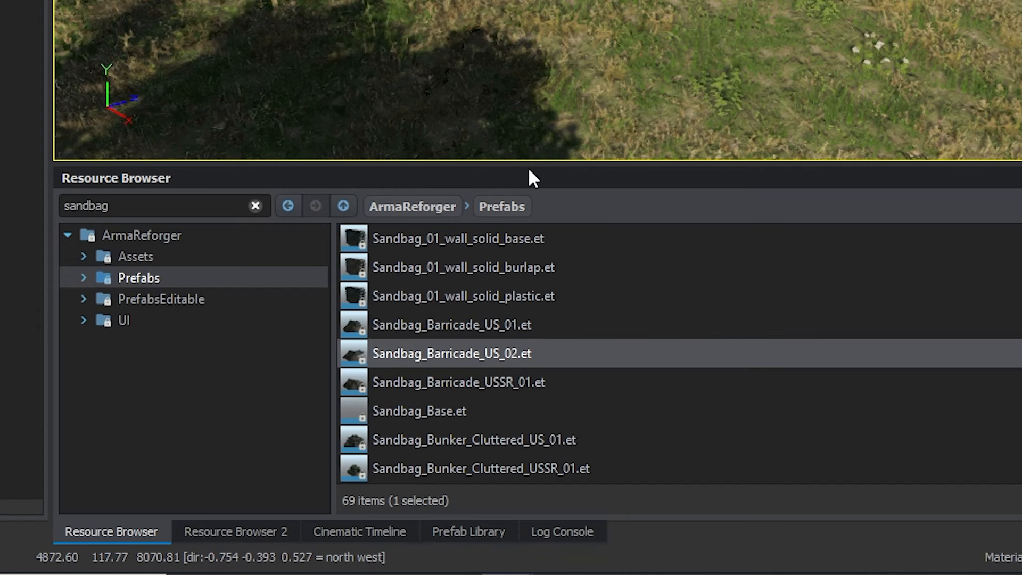
Place the Sandbag_Barricade_USSR_01 prefab in the meadow beside the long sandbag wall
left_click_drag(593, 379, 932, 2)
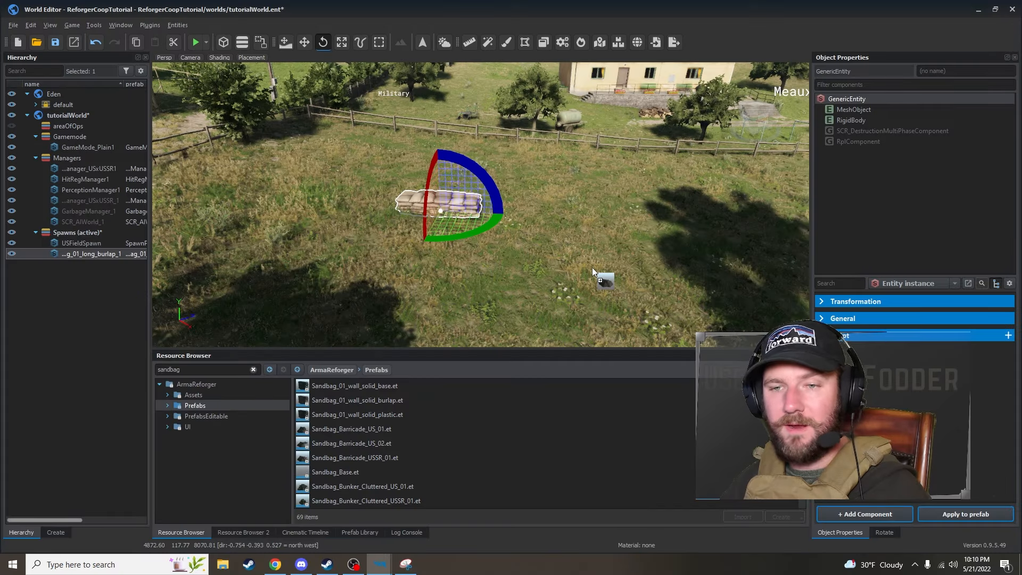
left_click_drag(592, 267, 631, 206)
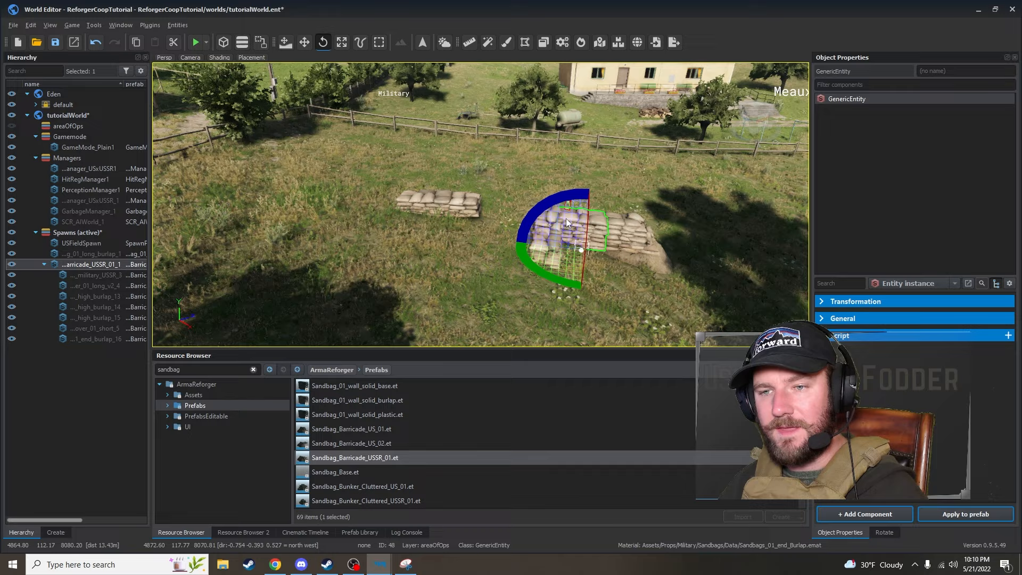
scroll(631, 245, "up", 6)
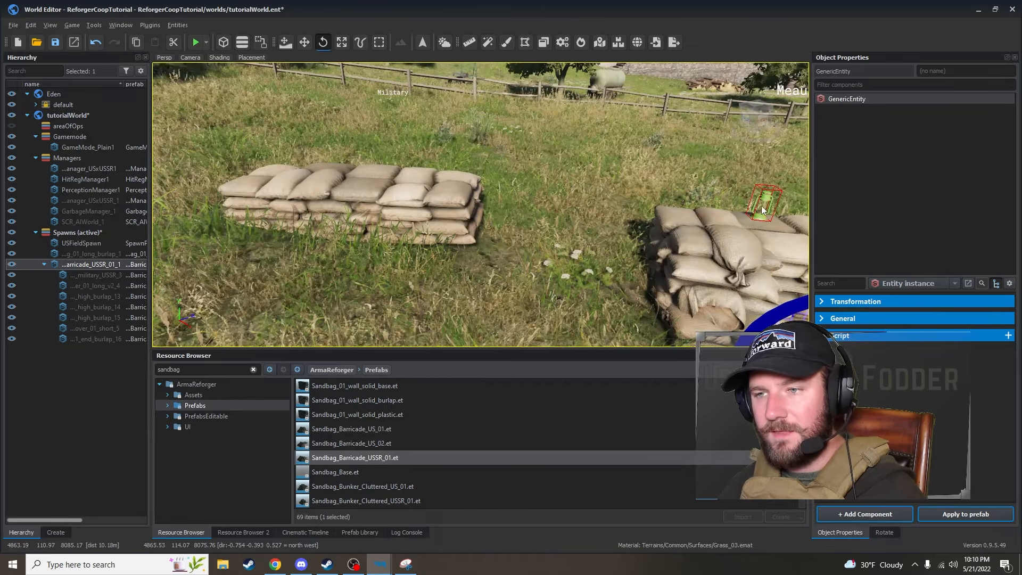
scroll(744, 226, "down", 8)
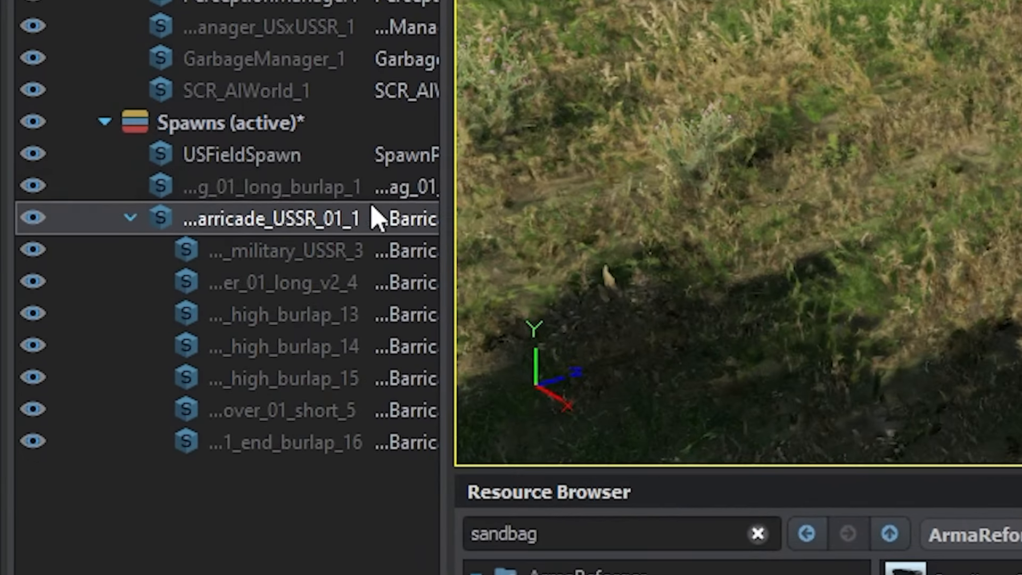
Examine the individual child entities that make up the USSR sandbag barricade, including its burlap bags and the military_USSR_3 piece
left_click(226, 218)
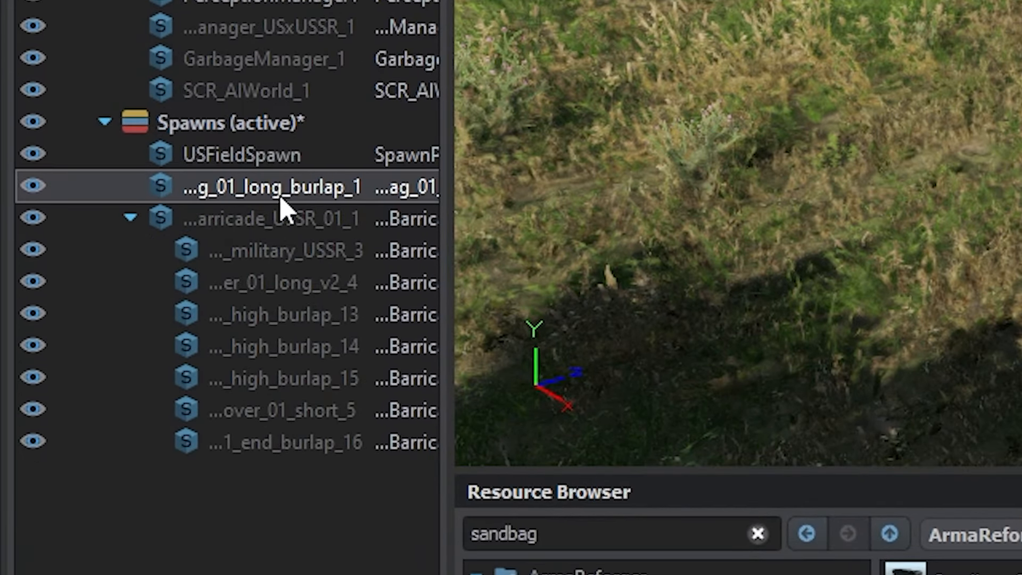
left_click(371, 227)
left_click(349, 261)
left_click(343, 284)
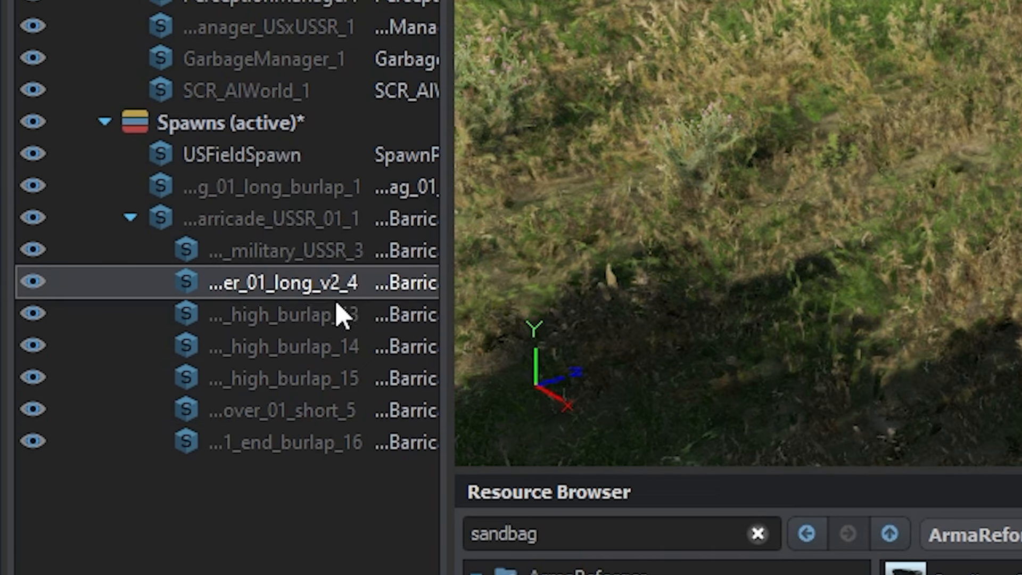
left_click(346, 378)
left_click(353, 410)
left_click(361, 443)
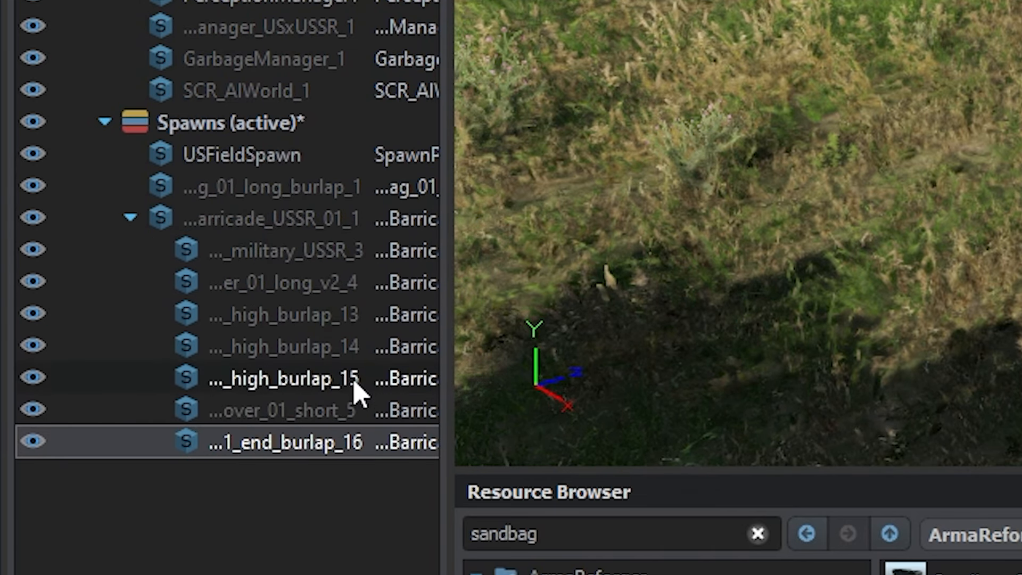
left_click(343, 253)
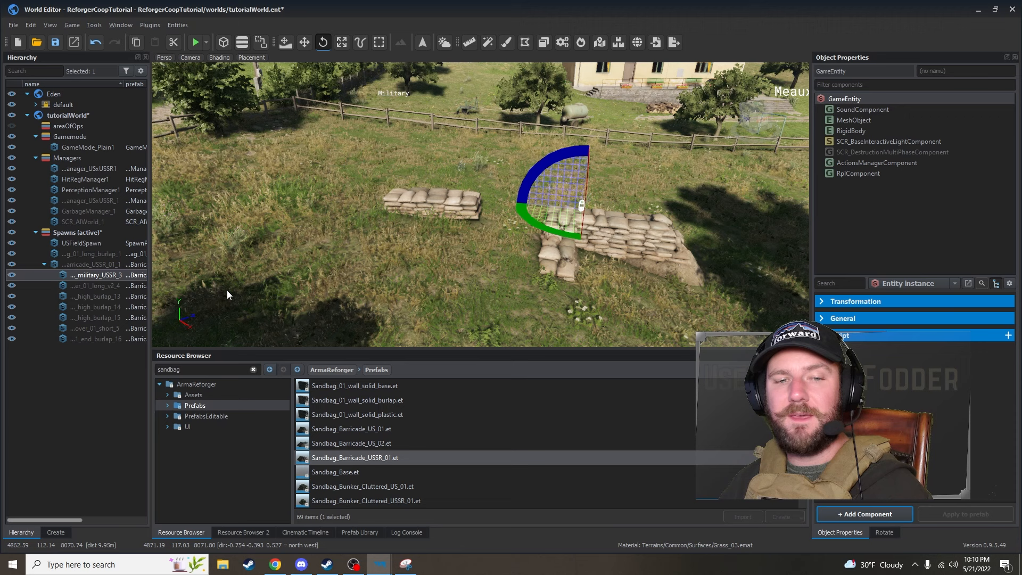
Replace the long sandbag wall with the USSR barricade by moving the whole barricade over to it and deleting the wall
left_click(52, 265)
left_click(84, 264)
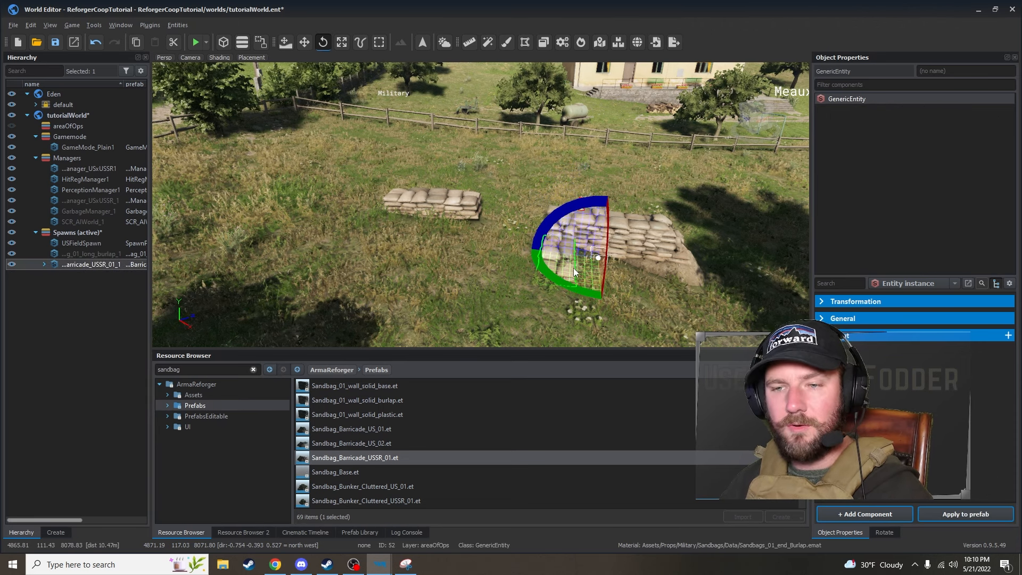
key("w")
left_click_drag(544, 264, 300, 257)
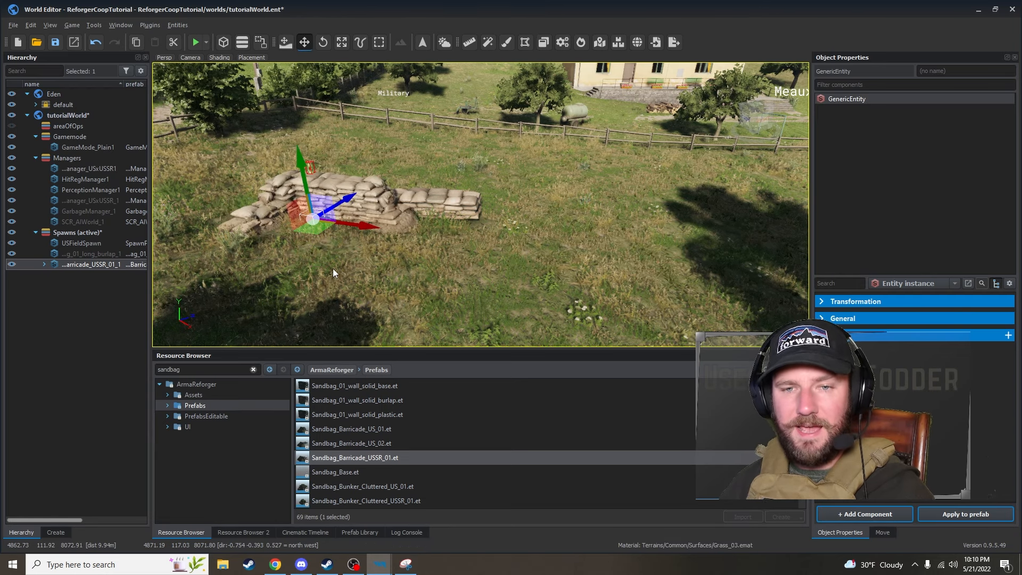
left_click(451, 209)
key("Delete")
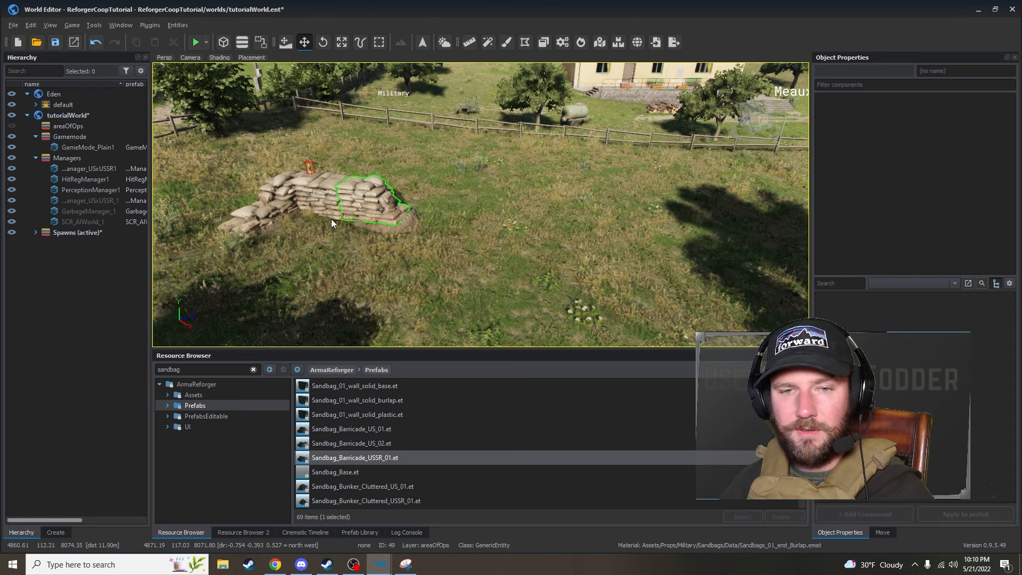
Move the USSR barricade from the Spawns layer into the areaOfOps layer and make areaOfOps the active layer
left_click(331, 219)
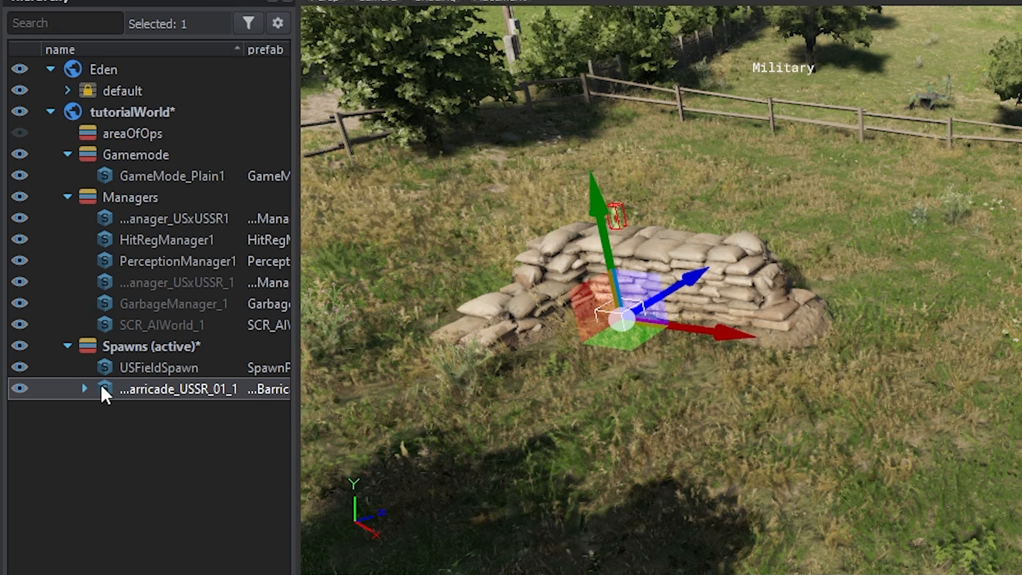
left_click_drag(100, 389, 159, 133)
right_click(147, 132)
left_click(221, 142)
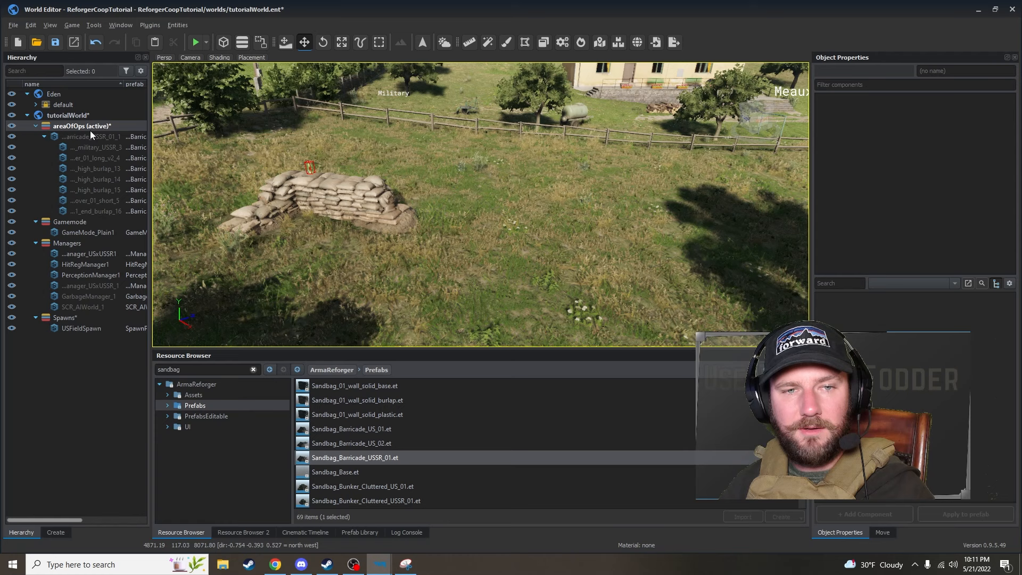
Duplicate the USSR barricade beside the first one, then rotate and move the copy so the two form a corner
left_click(185, 156)
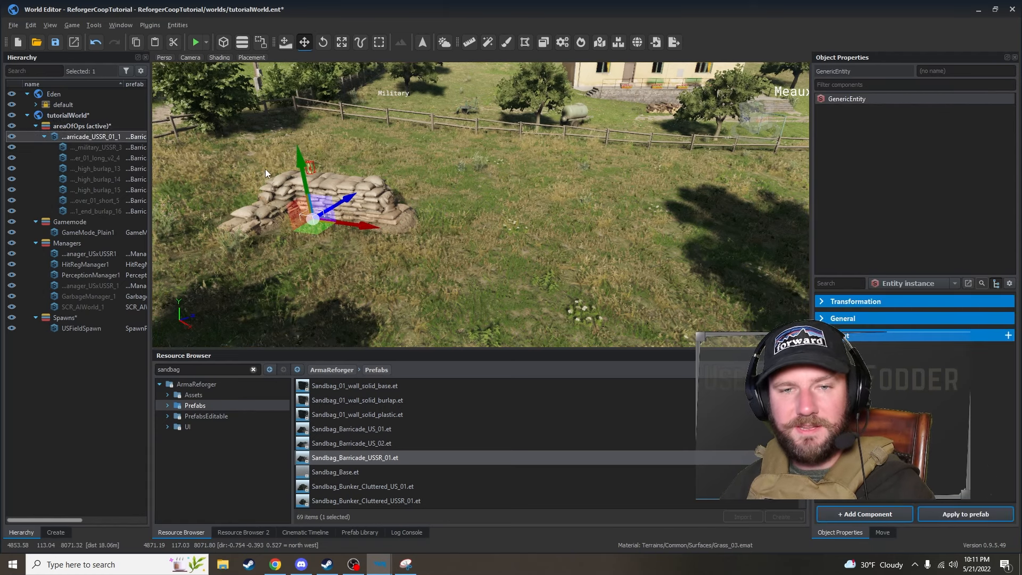
key("ctrl+v")
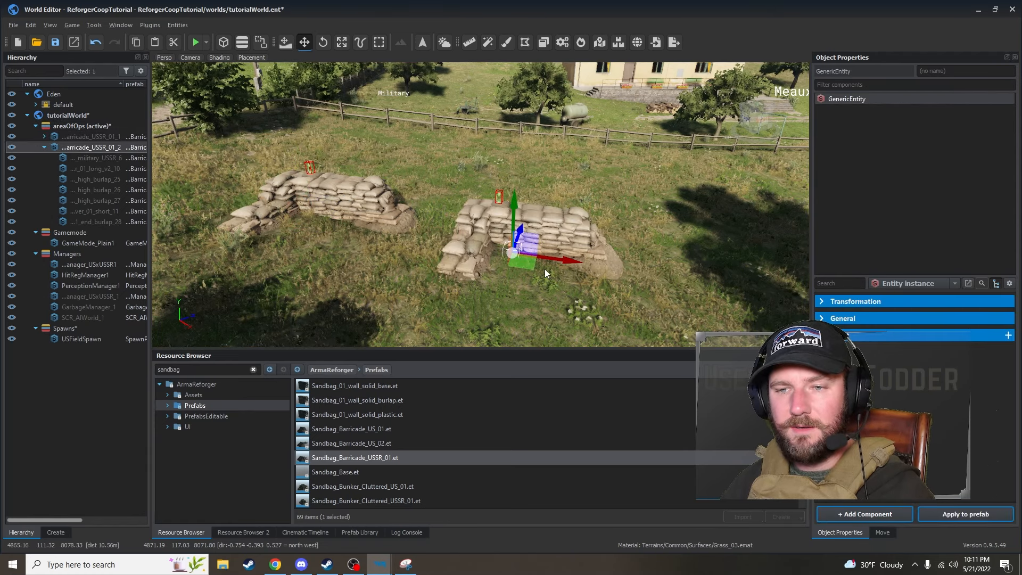
key("e")
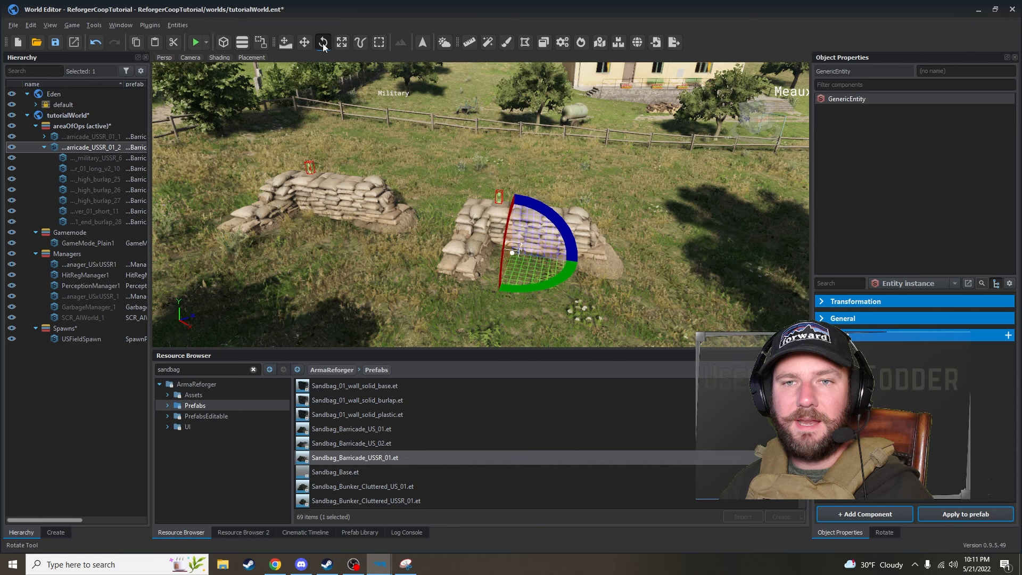
left_click_drag(566, 277, 458, 196)
key("w")
right_click_drag(458, 195, 532, 226)
key("a")
key("d")
key("s")
key("w")
key("s")
right_click_drag(772, 219, 770, 219)
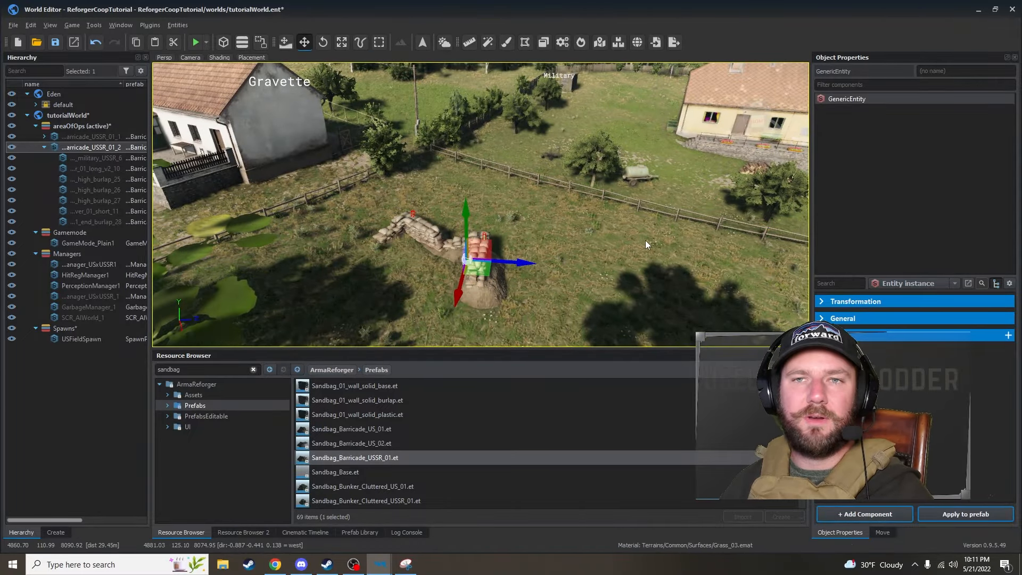
Find SandbagPosition_S_USSR_03 among the sandbag prefabs and place it on the track beside the white building
scroll(417, 439, "down", 1)
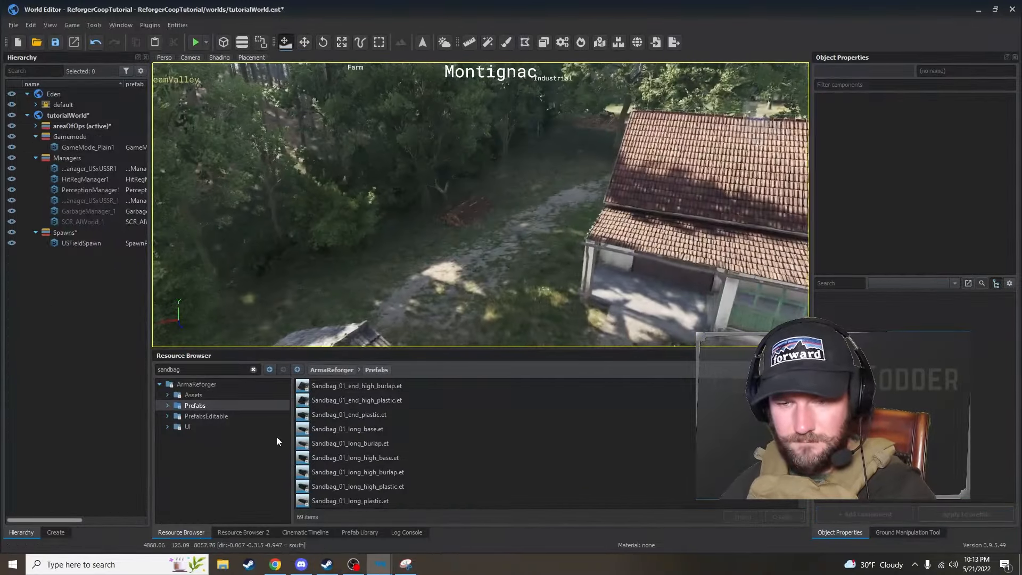
left_click_drag(403, 446, 519, 288)
scroll(491, 446, "down", 3)
left_click(490, 446)
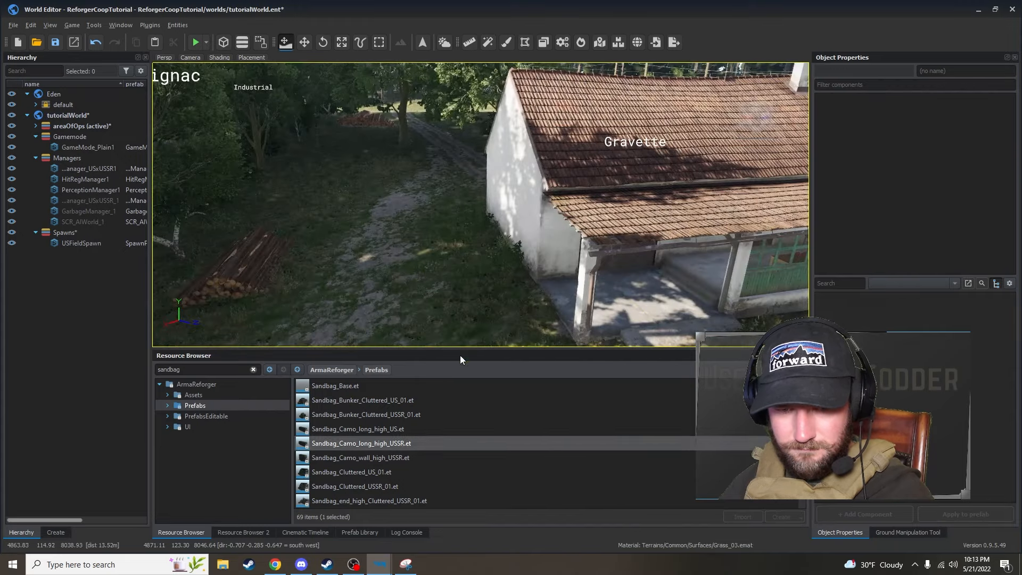
scroll(412, 472, "down", 10)
left_click_drag(411, 486, 431, 303)
Move and rotate the USSR sandbag position so it blocks the track next to the white building's wall
right_click_drag(511, 298, 463, 331)
left_click(44, 169)
key("w")
left_click_drag(443, 233, 558, 146)
key("e")
key("w")
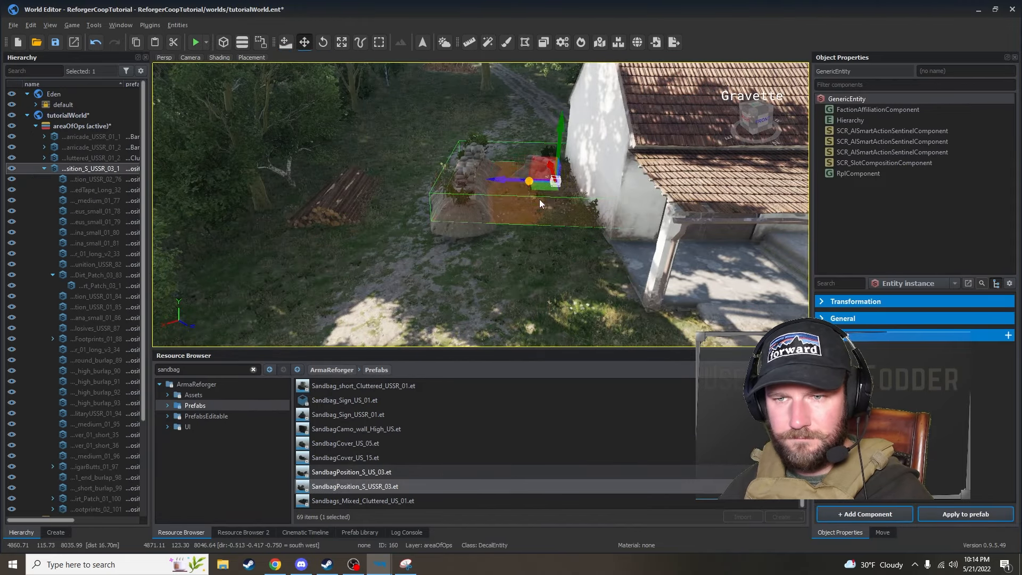
key("e")
left_click_drag(539, 202, 495, 213)
Search the prefabs for wall and place Sandbag_01_wall_solid_burlap in the area of operations
right_click_drag(458, 293, 394, 298)
double_click(202, 370)
type("wall")
scroll(386, 462, "down", 20)
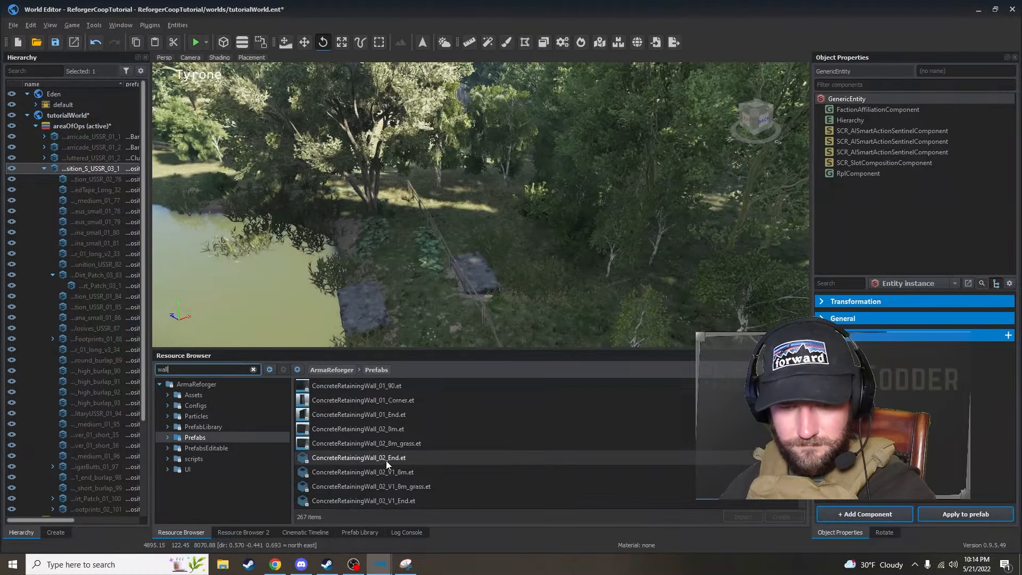
scroll(414, 471, "down", 4)
left_click_drag(407, 486, 456, 307)
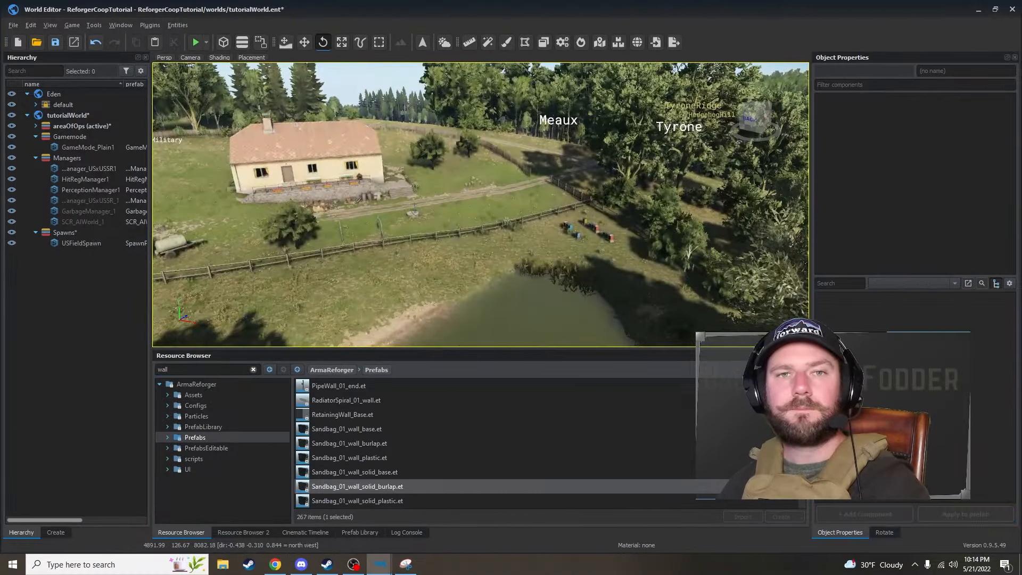
Survey the surroundings from the farmhouse meadow round to the sandbag position beside the white building
right_click_drag(455, 308, 766, 288)
key("w")
key("w")
key("w")
right_click_drag(426, 170, 695, 173)
key("a")
right_click_drag(457, 143, 261, 143)
key("w")
right_click_drag(348, 248, 497, 288)
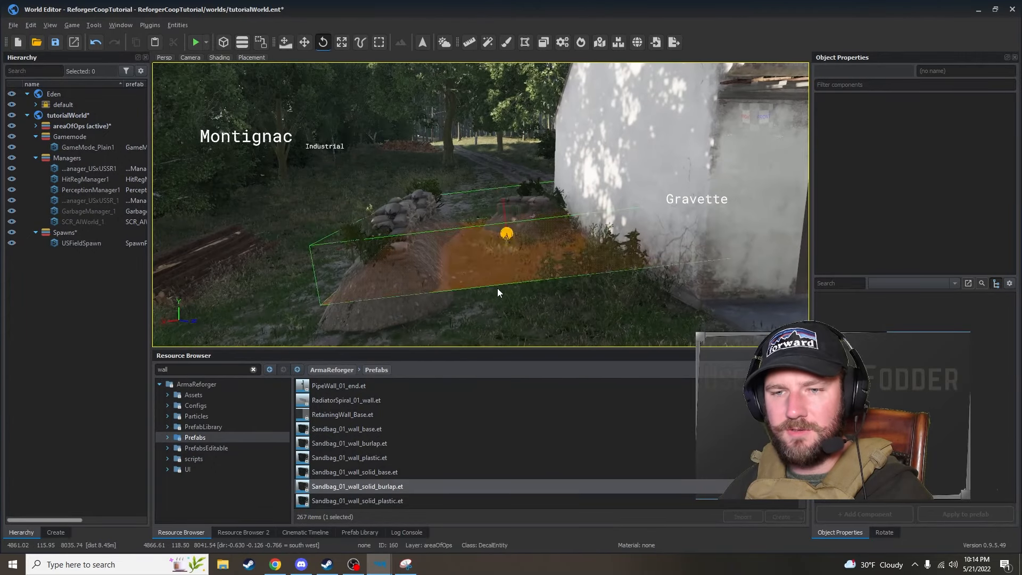
Try rotating only the dirt patch decal inside the USSR sandbag position, and undo the rotation
left_click(463, 228)
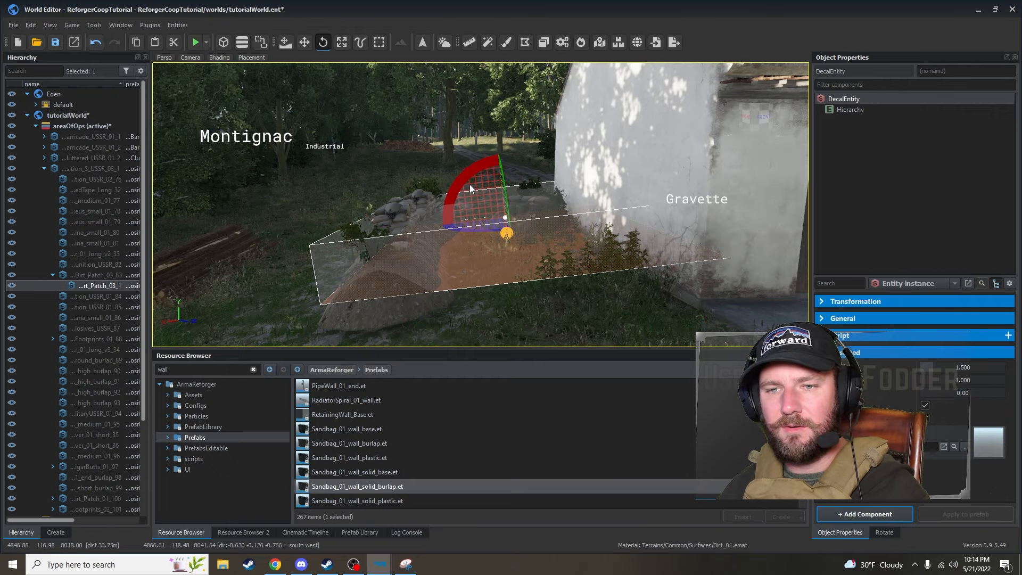
left_click_drag(469, 184, 502, 197)
key("ctrl+z")
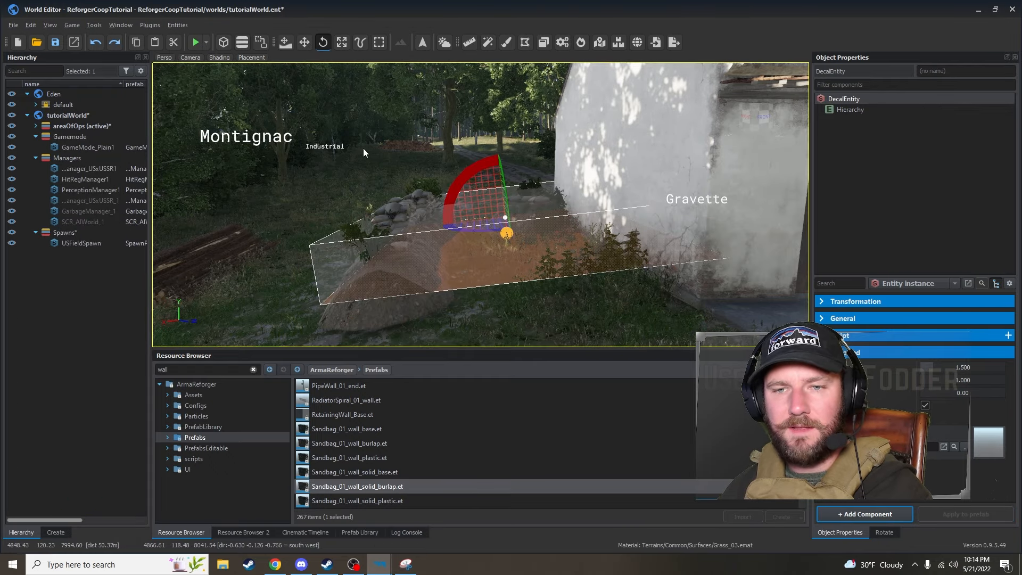
Clear the prefab search and create a new layer named AI under tutorialWorld
right_click_drag(363, 148, 496, 153)
key("w")
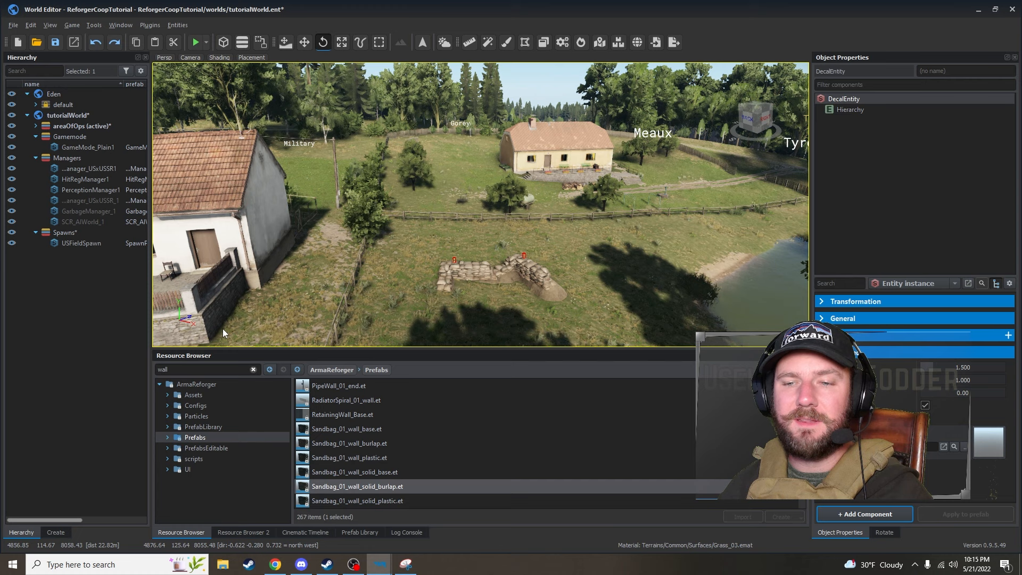
left_click(253, 370)
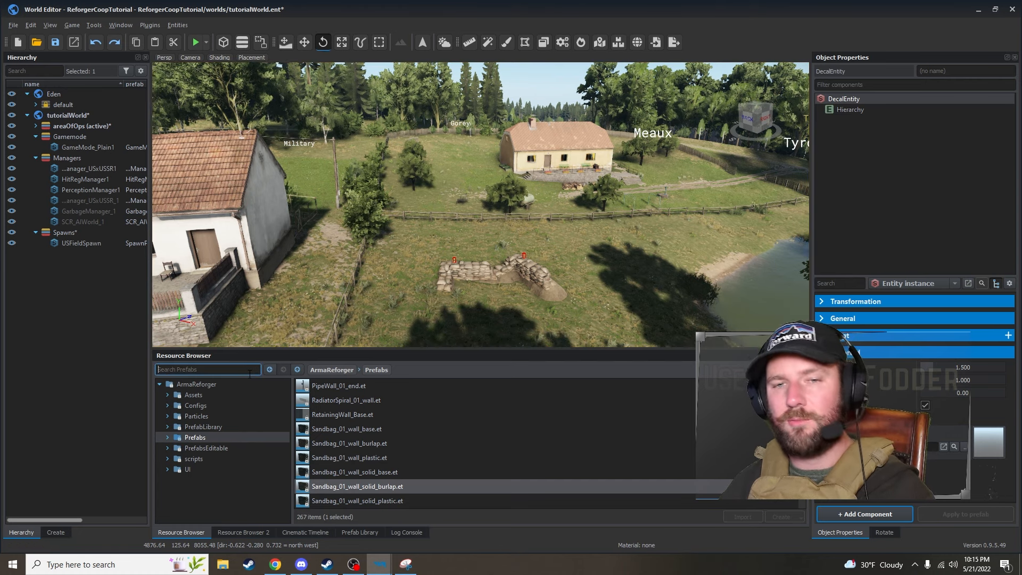
left_click(92, 127)
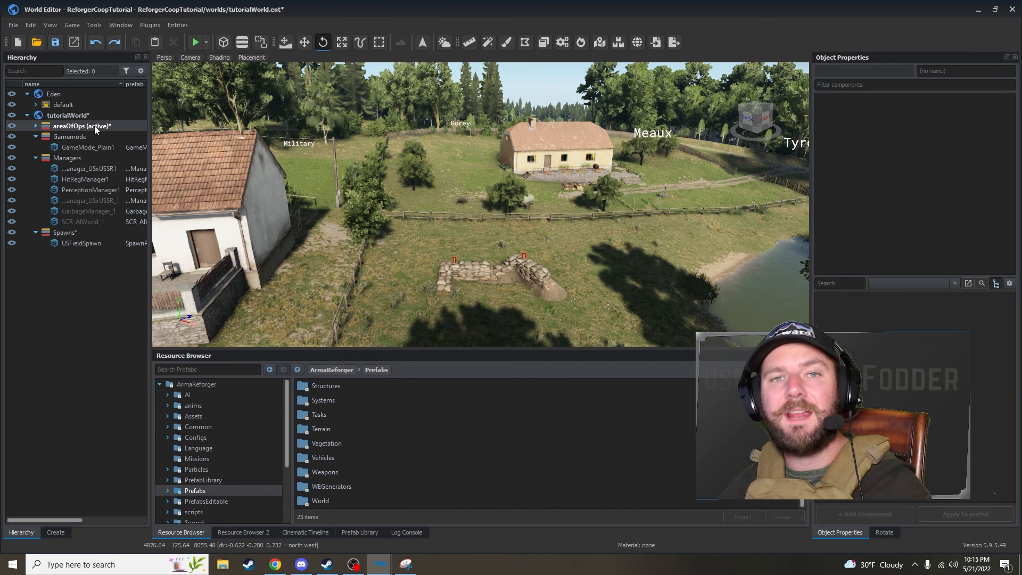
right_click(82, 117)
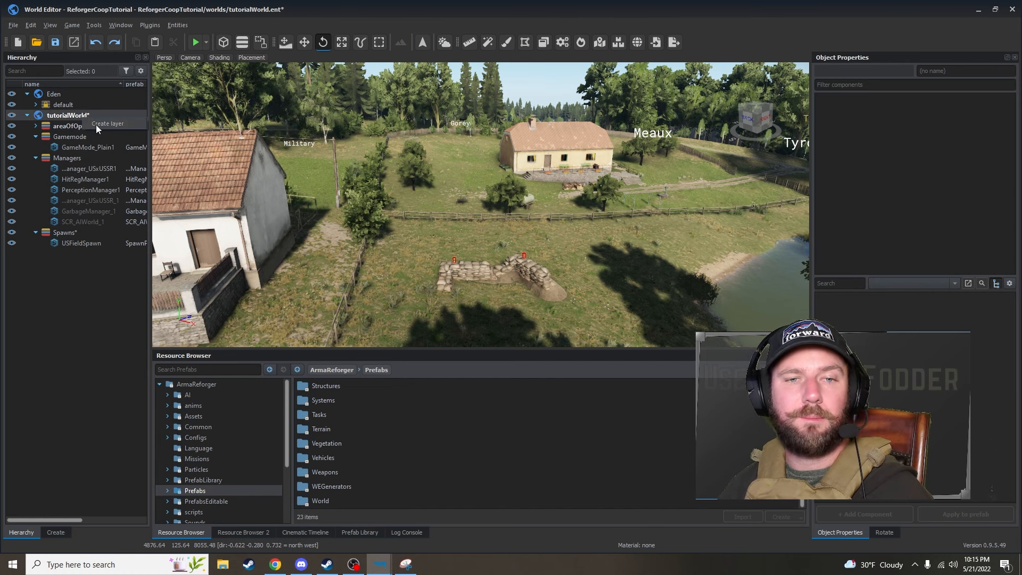
left_click(96, 125)
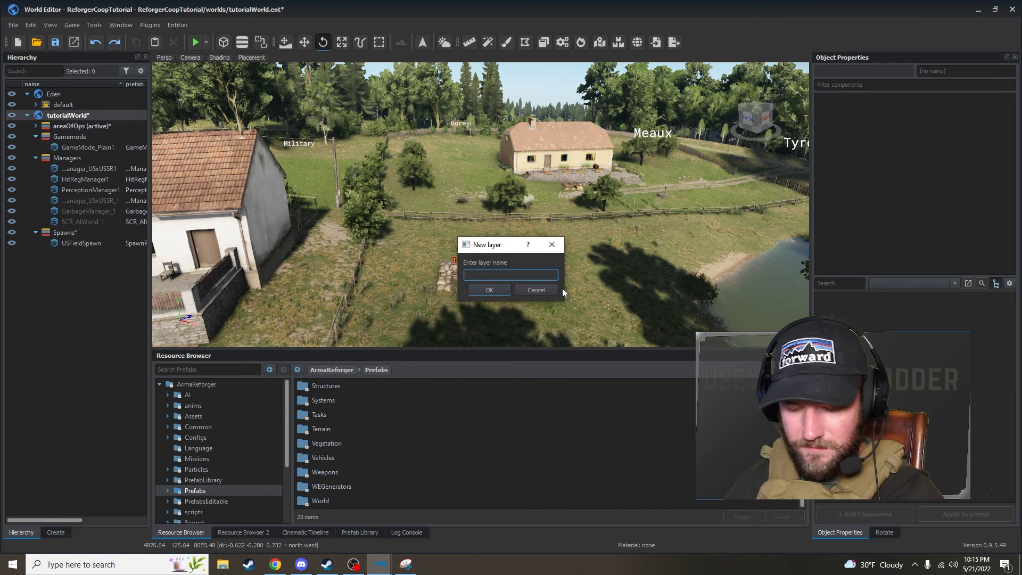
type("AI")
key("Return")
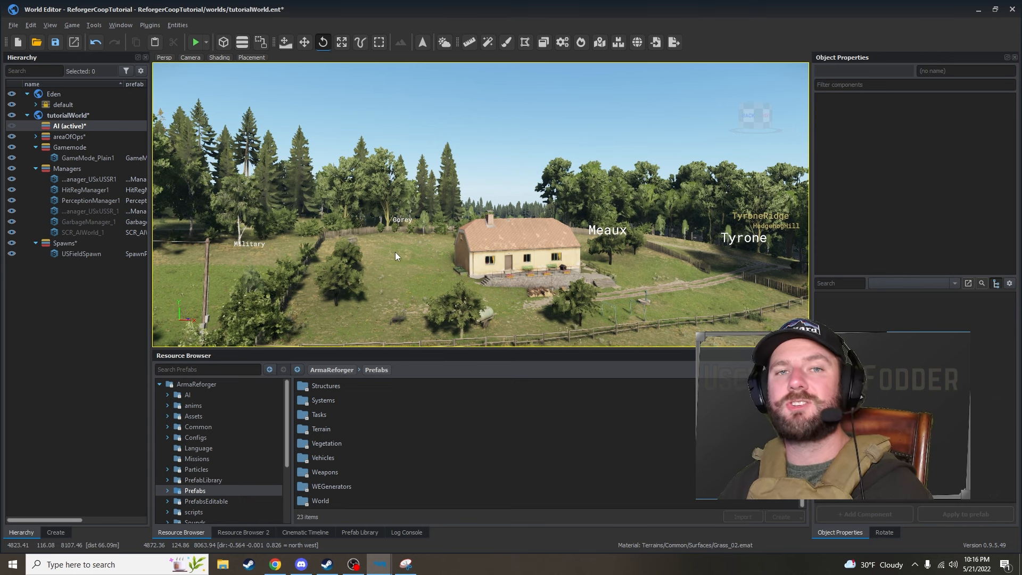
right_click_drag(406, 251, 426, 253)
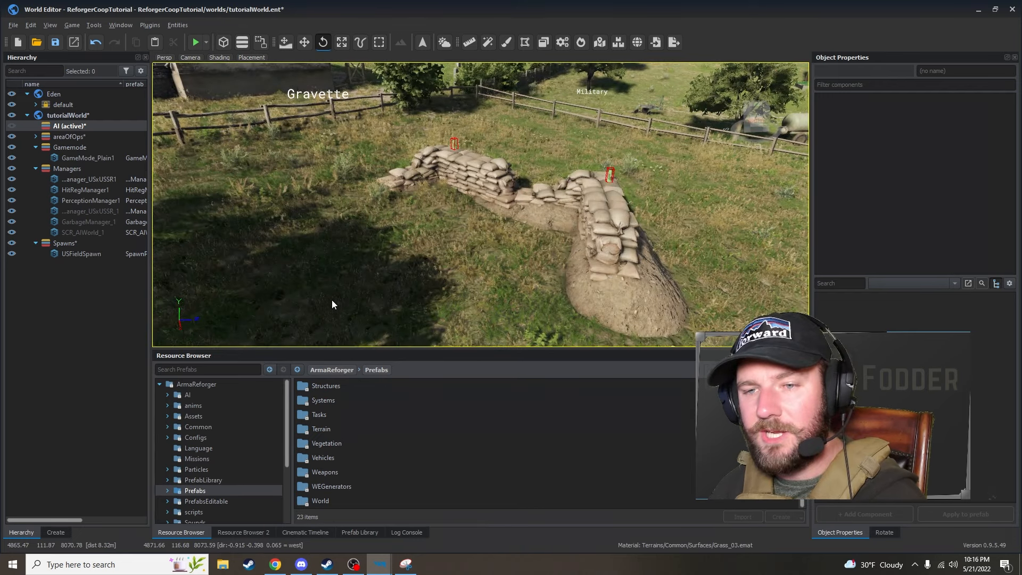
Browse the ArmaReforger prefabs to the OPFOR folder under Groups
mouse_move(476, 246)
right_mouse_down()
mouse_move(538, 186)
mouse_move(476, 246)
right_mouse_up()
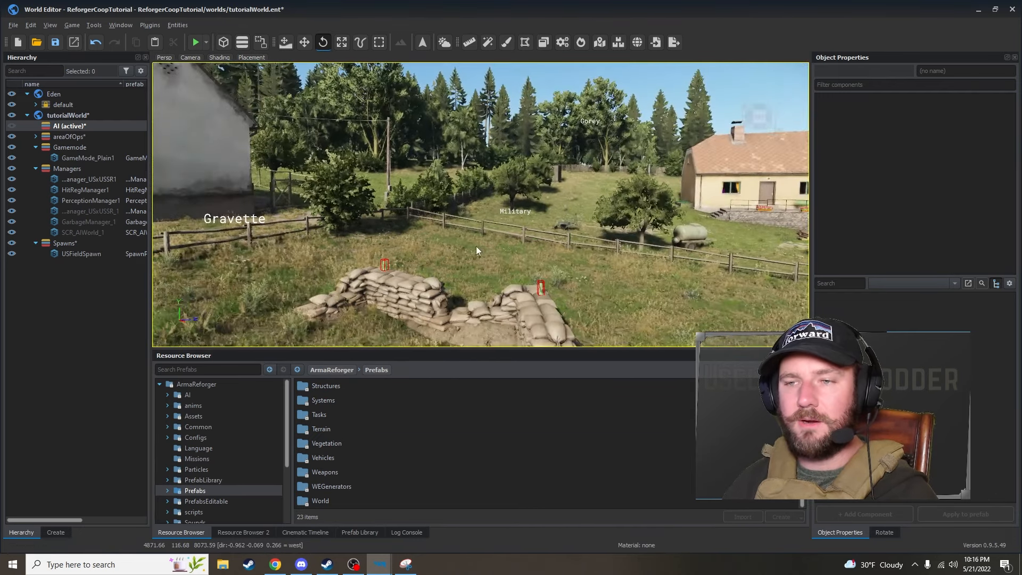
right_click_drag(644, 213, 495, 347)
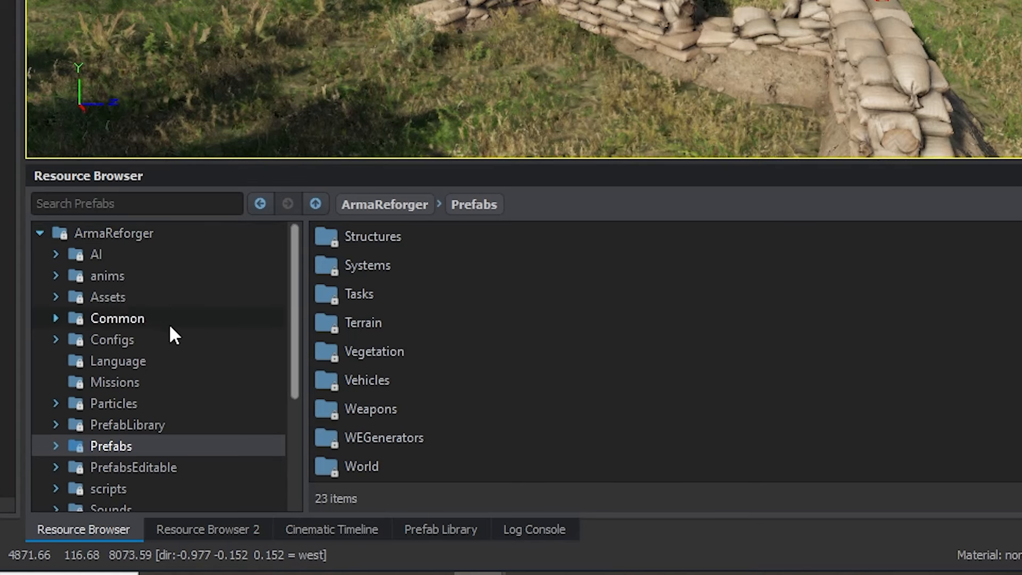
scroll(225, 438, "down", 1)
scroll(169, 354, "down", 1)
scroll(157, 240, "up", 2)
left_click(55, 446)
scroll(142, 343, "down", 4)
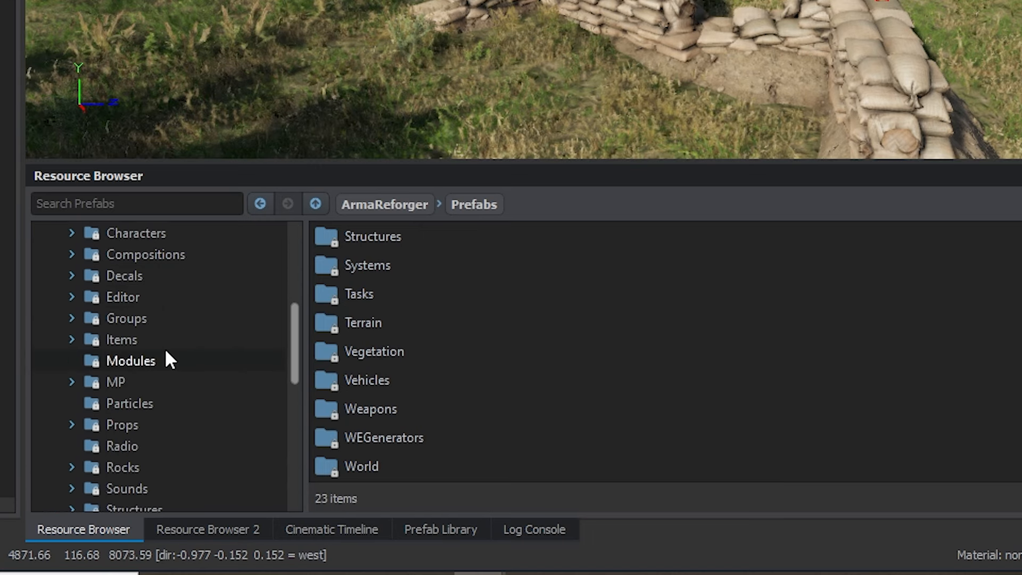
left_click(73, 318)
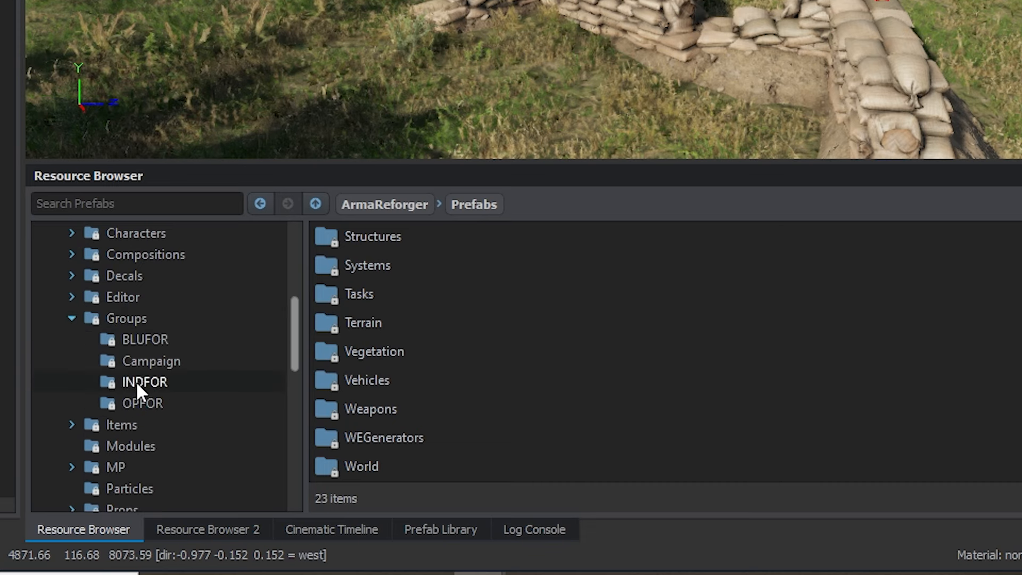
left_click(142, 403)
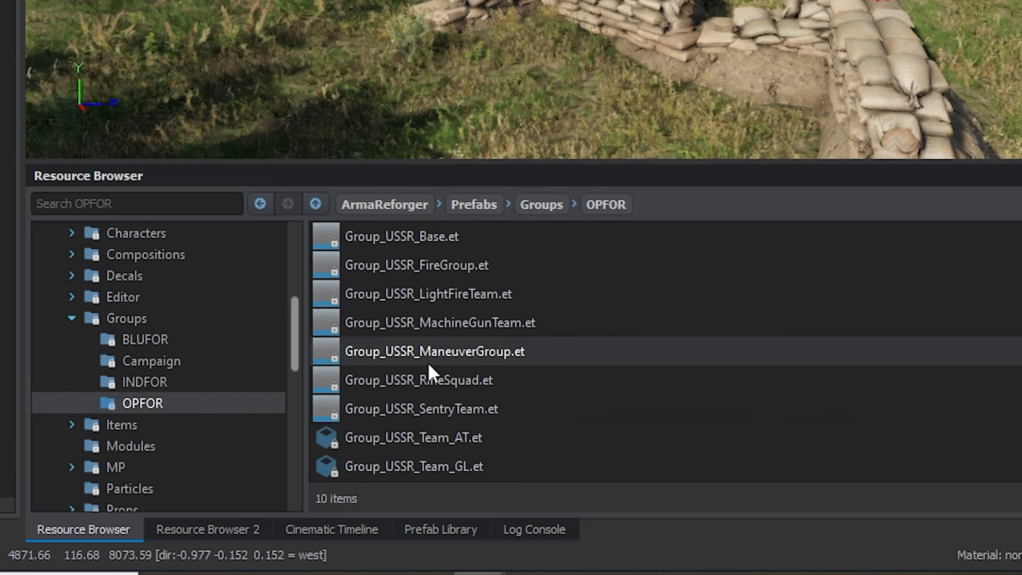
Check the Groups folder under the AI prefabs, and return to the OPFOR group prefabs
scroll(233, 368, "up", 1)
scroll(232, 368, "up", 1)
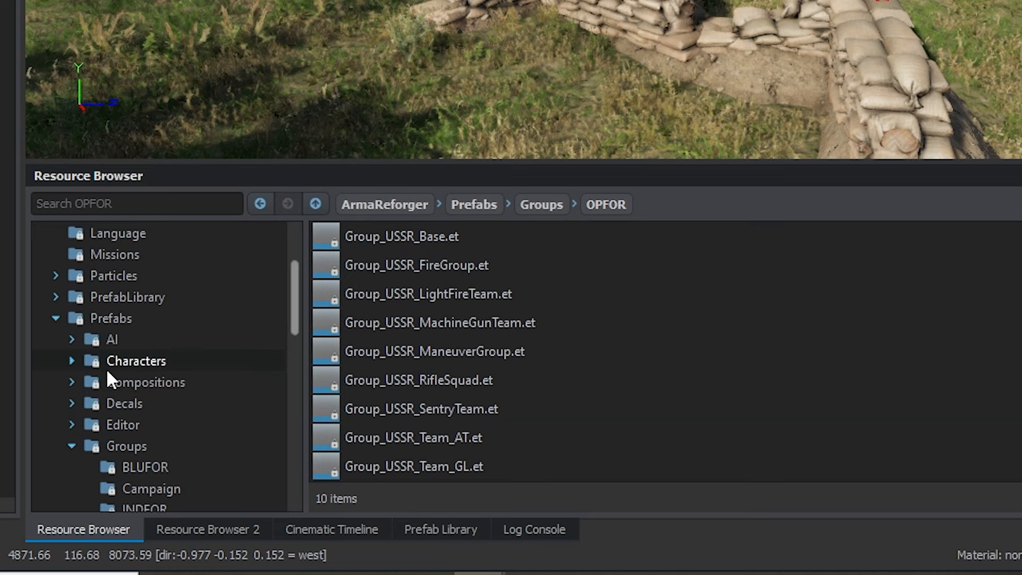
left_click(70, 339)
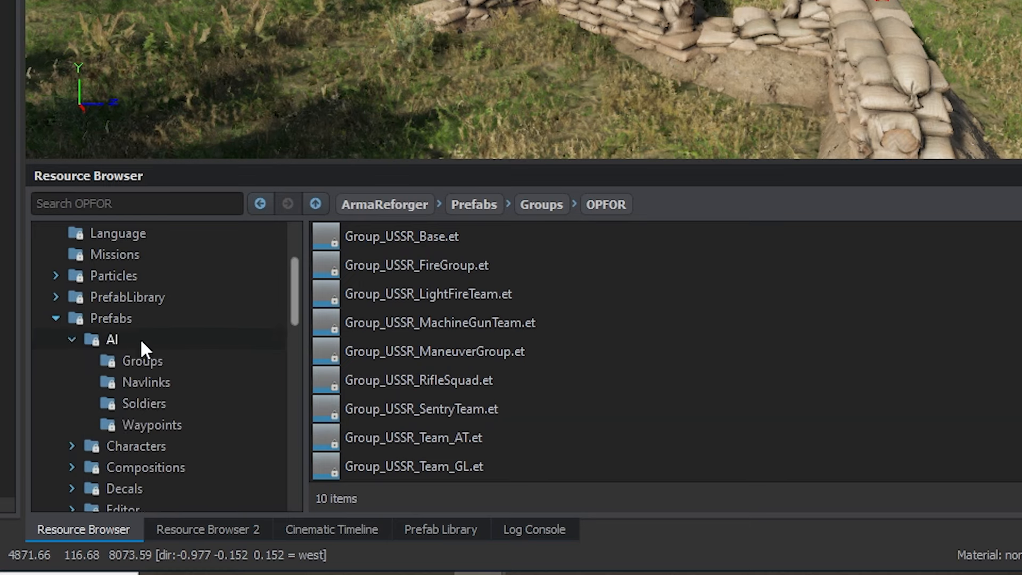
left_click(158, 365)
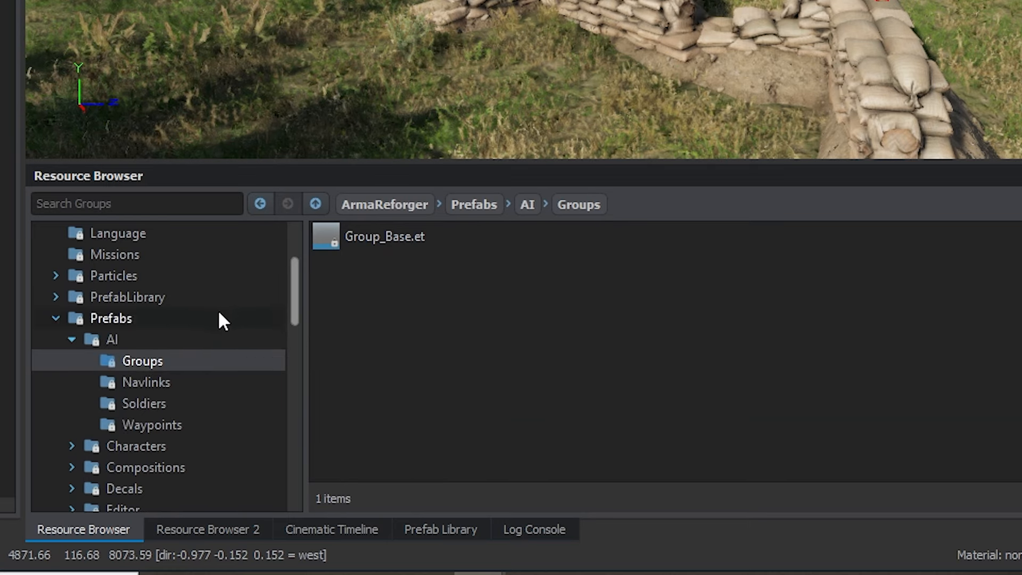
left_click(73, 341)
scroll(176, 346, "down", 2)
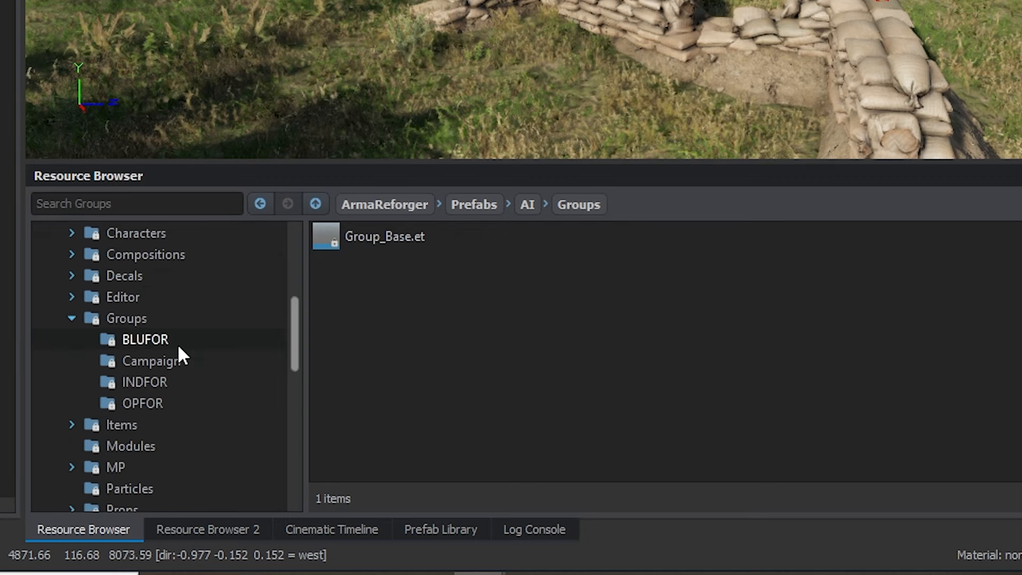
left_click(181, 405)
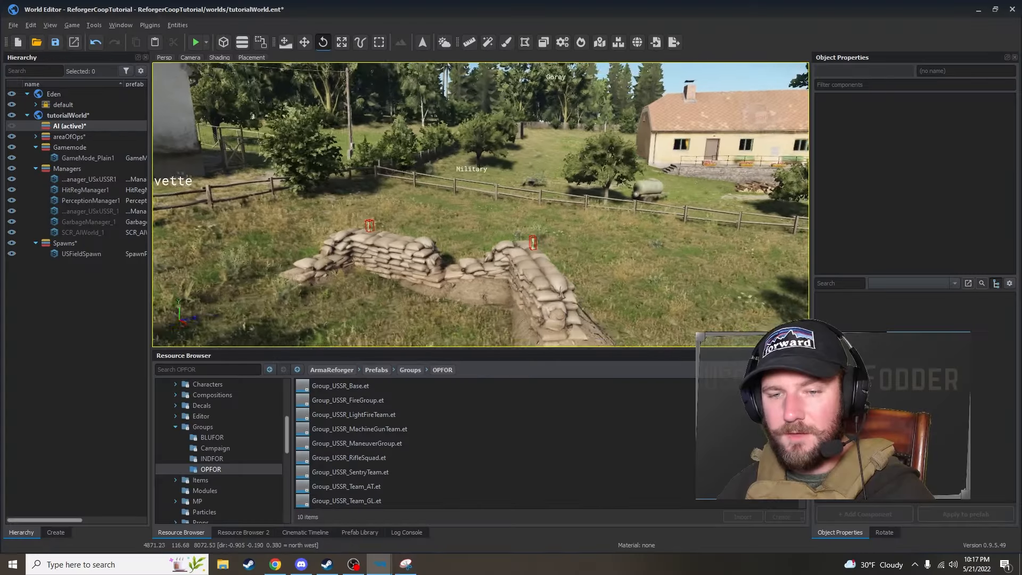
Place Group_USSR_MachineGunTeam on the grass behind the sandbag position in the AI layer
key("a")
right_click_drag(481, 224, 535, 237)
left_click_drag(441, 429, 462, 354)
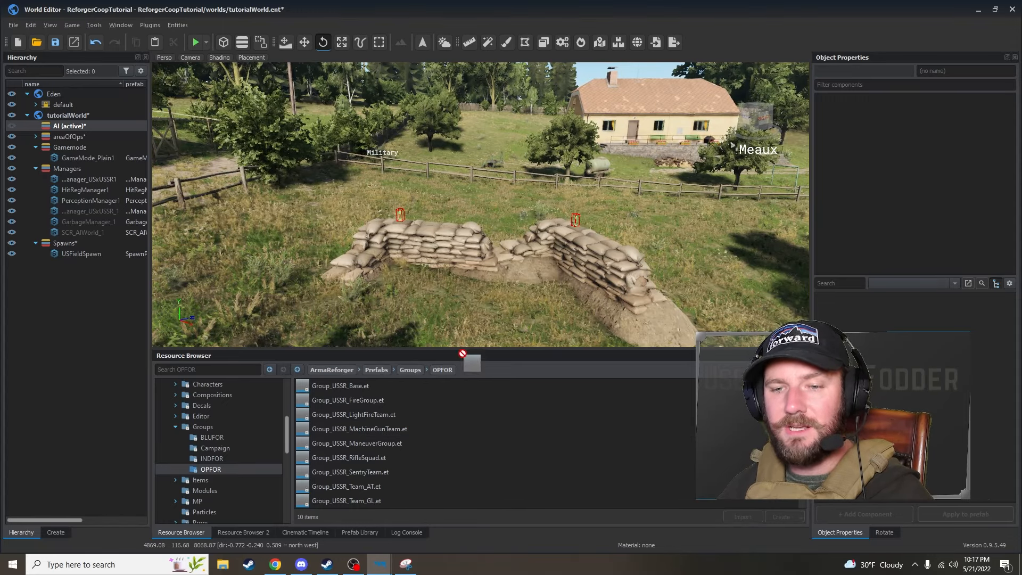
left_click_drag(459, 314, 464, 317)
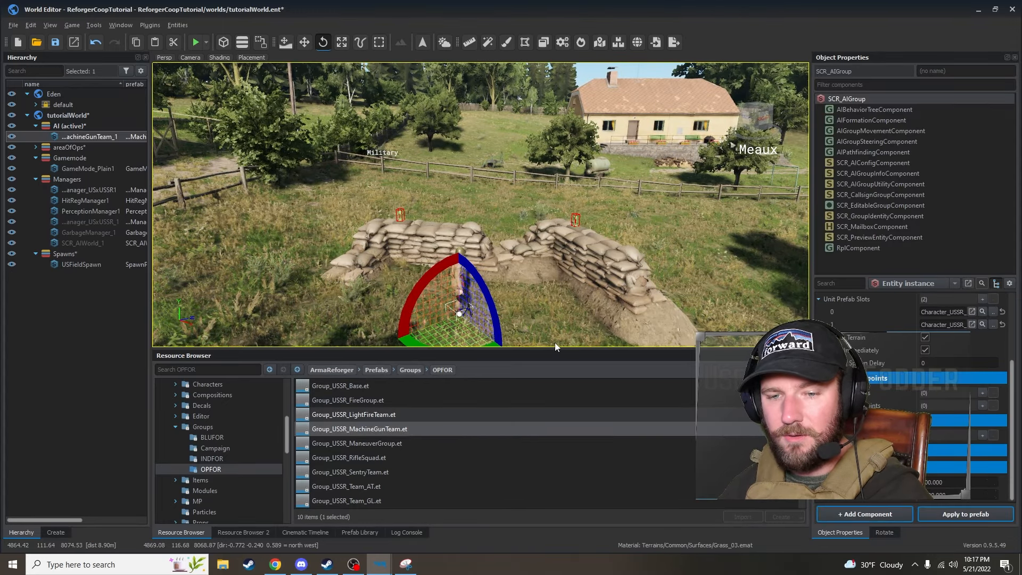
Inspect the placed soldiers, look through the INDFOR and BLUFOR group prefabs, and return to OPFOR
right_click_drag(461, 298, 513, 314)
key("d")
key("w")
key("a")
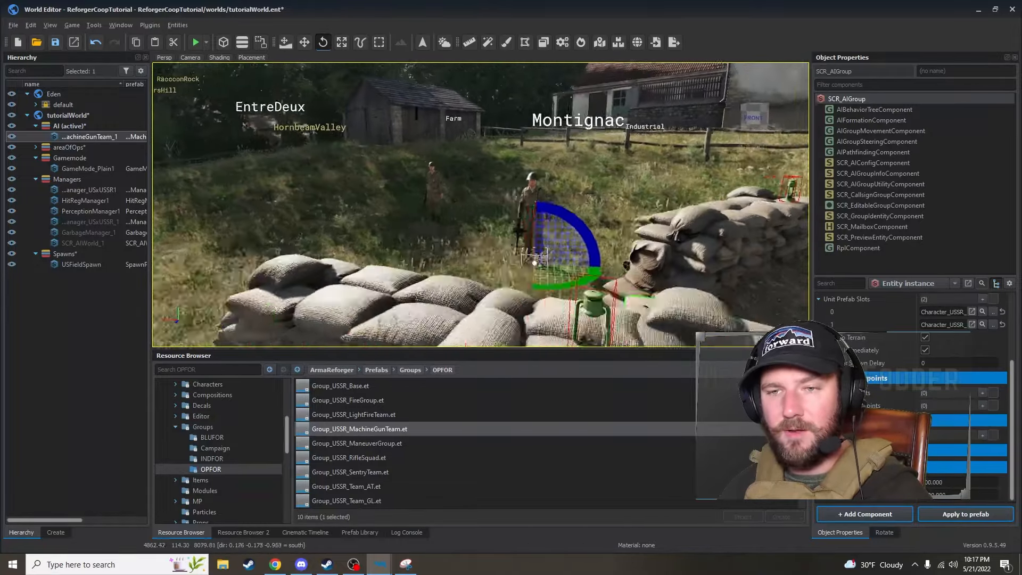
left_click(212, 458)
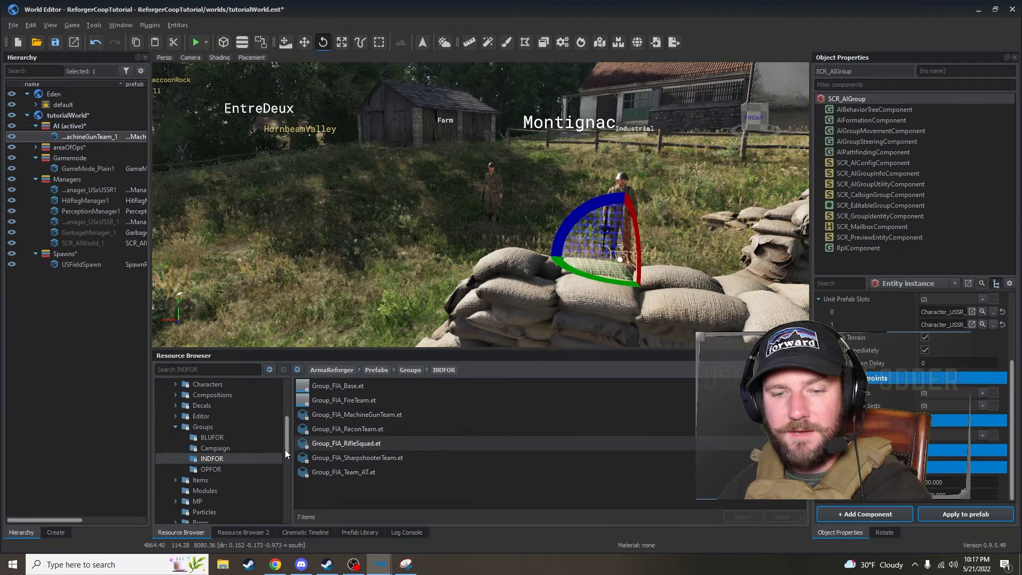
left_click(219, 437)
left_click(229, 469)
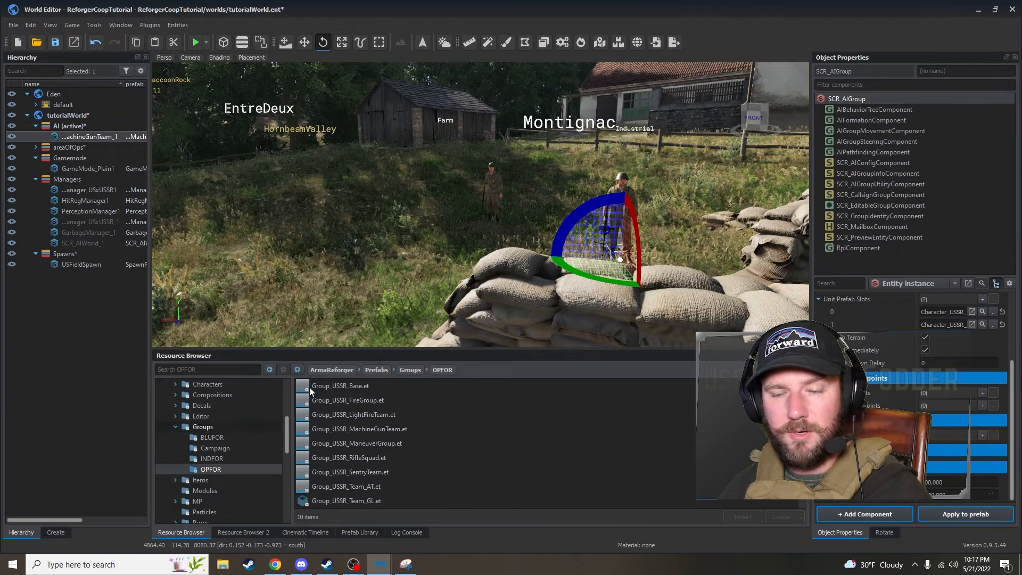
Move the machine gun team up behind the sandbag wall and rotate it to face over the sandbags
right_click_drag(343, 304, 469, 301)
key("w")
key("a")
right_click_drag(434, 250, 424, 265)
key("s")
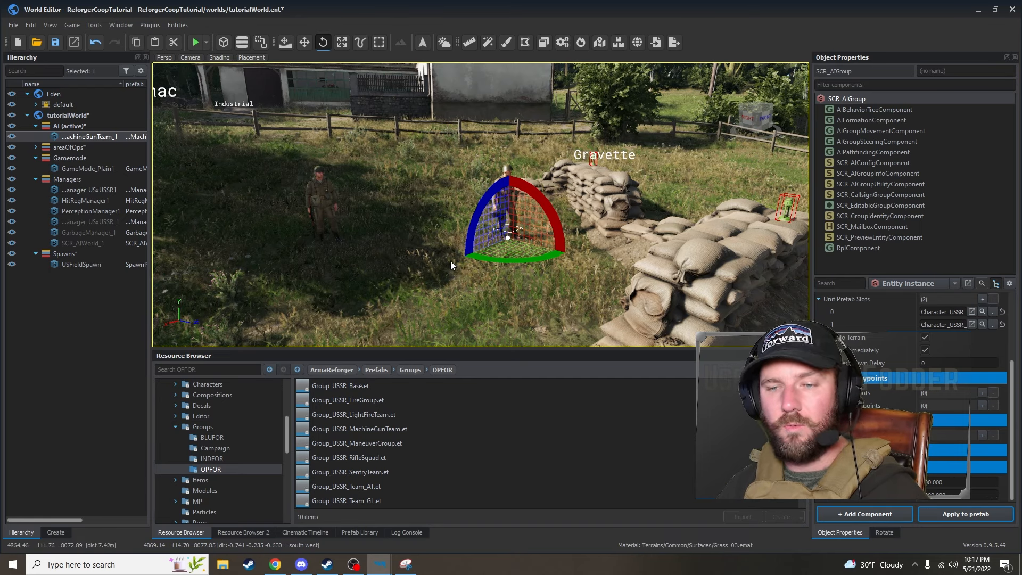
key("w")
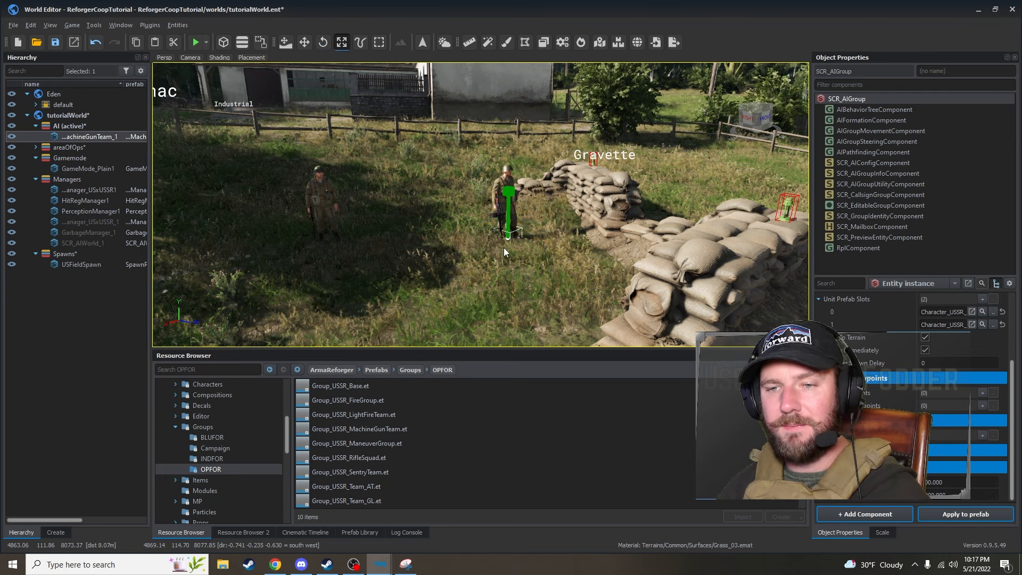
left_click_drag(542, 221, 593, 233)
key("e")
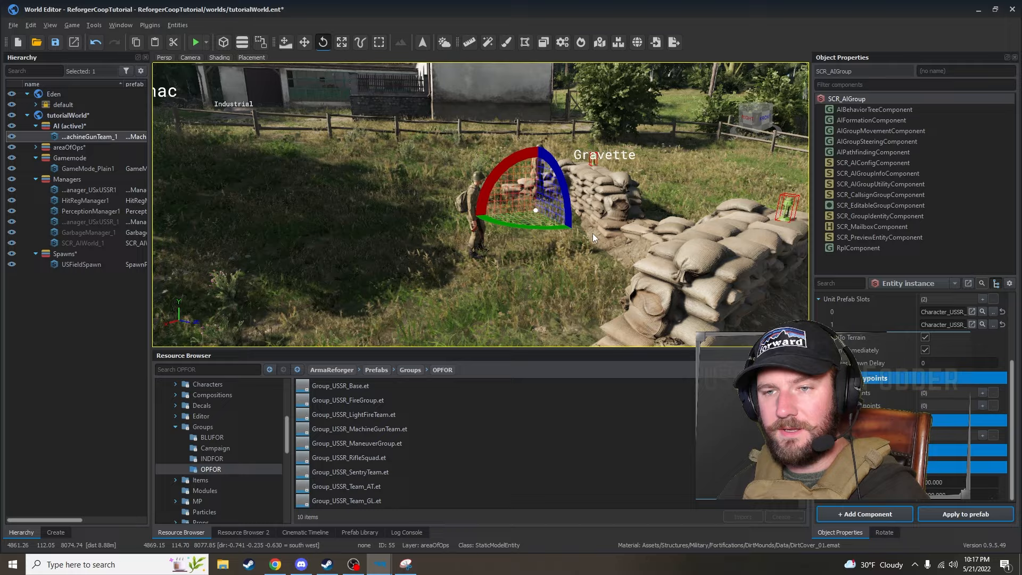
key("a")
right_click_drag(562, 234, 679, 309)
key("w")
key("a")
key("s")
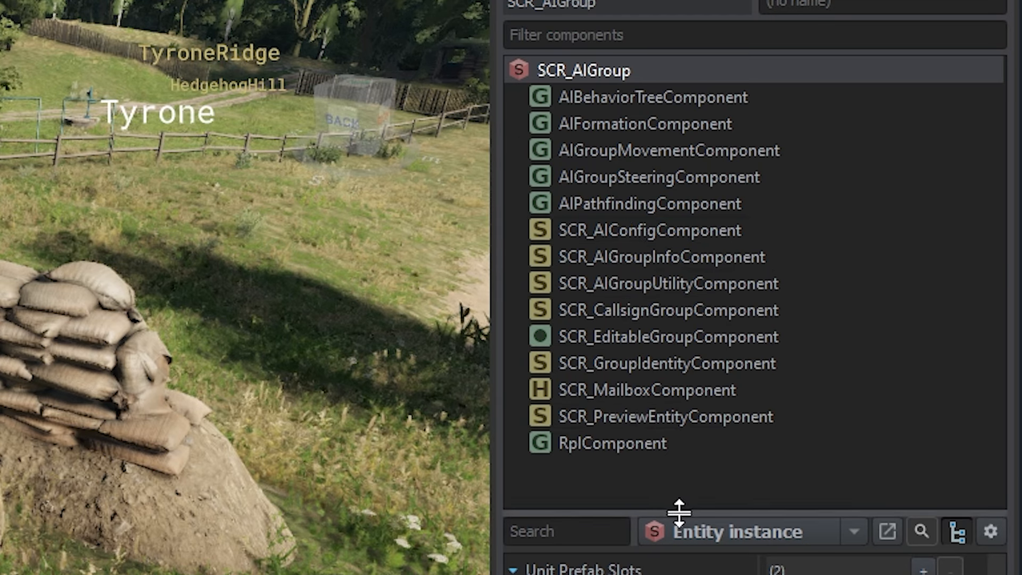
Enlarge the group's property list and add a third entry to its Unit Prefab Slots
left_click_drag(679, 513, 681, 211)
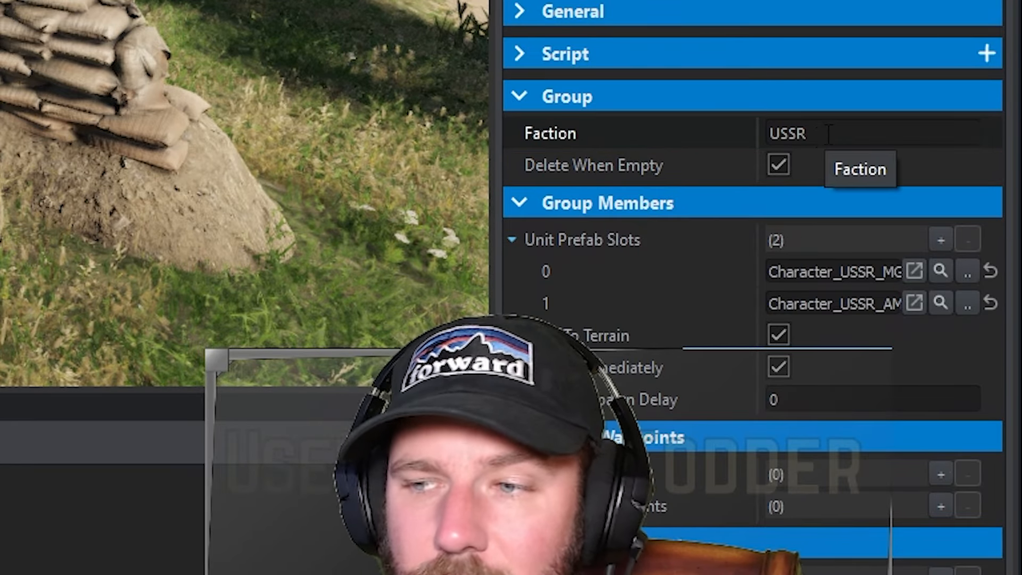
mouse_move(848, 182)
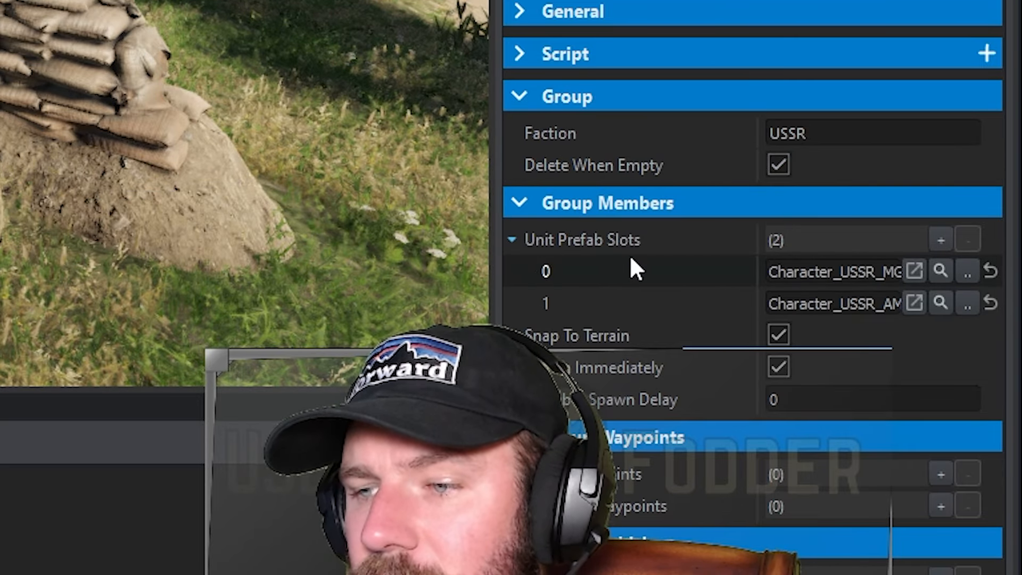
mouse_move(794, 237)
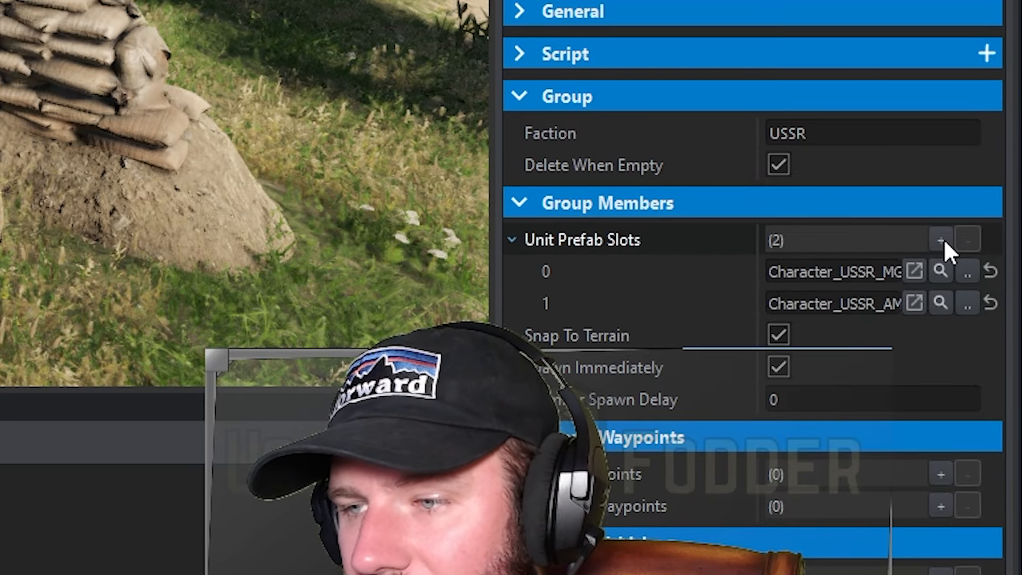
left_click(942, 240)
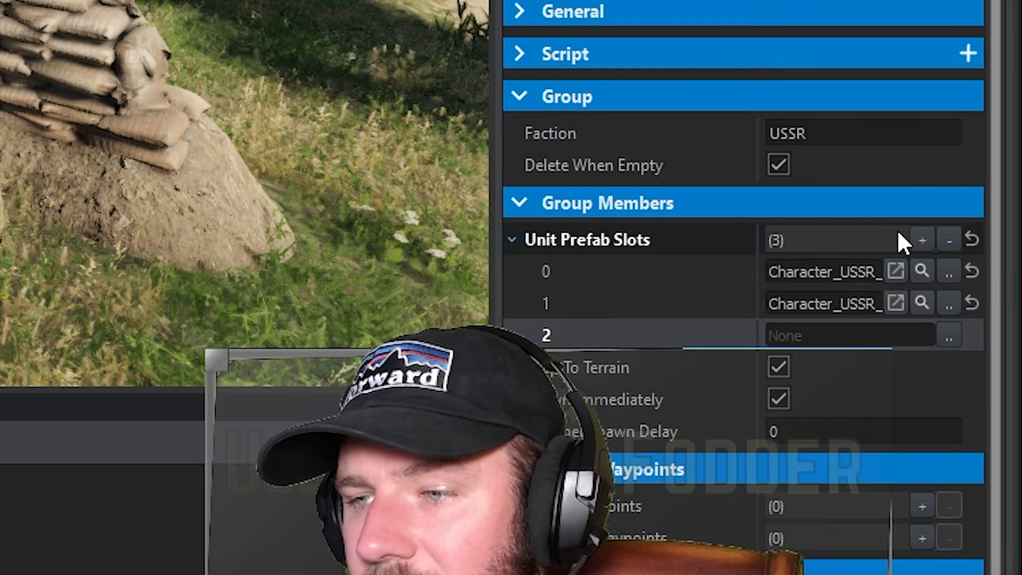
left_click(512, 241)
left_click(509, 244)
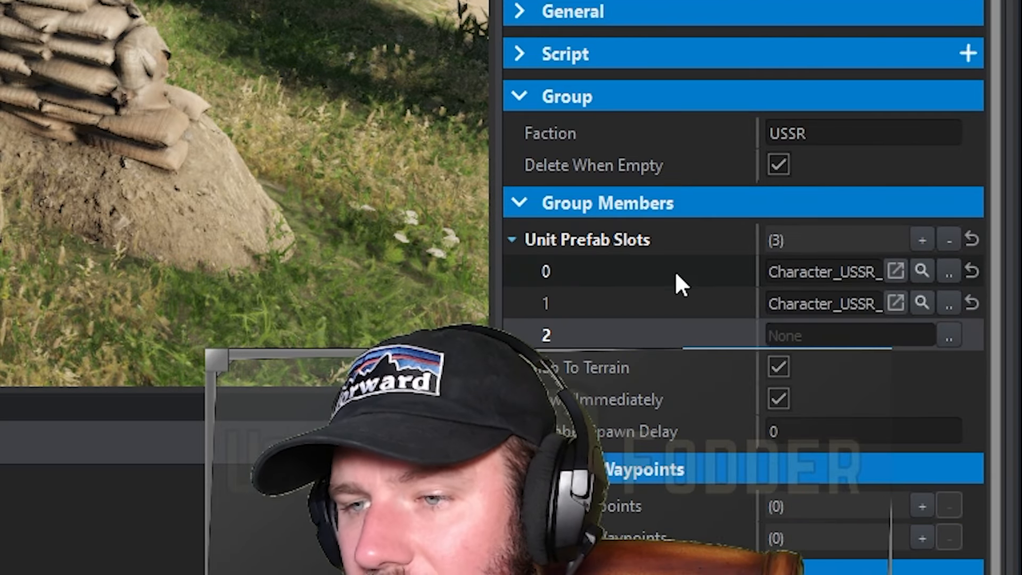
left_click(512, 242)
left_click(512, 241)
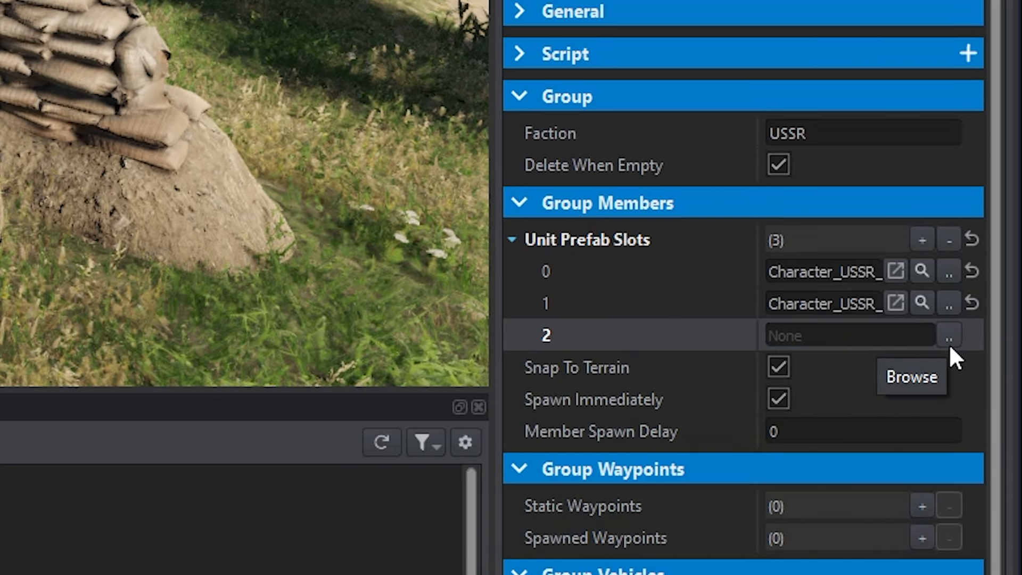
Assign Character_USSR_MG from the OPFOR USSR_Army characters to unit prefab slot 2 of the machine gun team
left_click(948, 334)
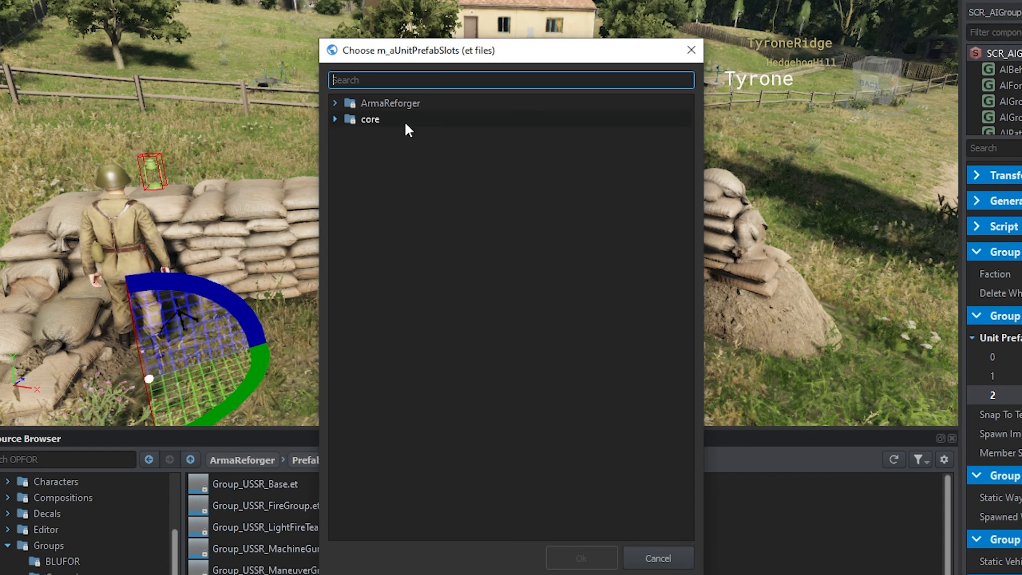
left_click(335, 103)
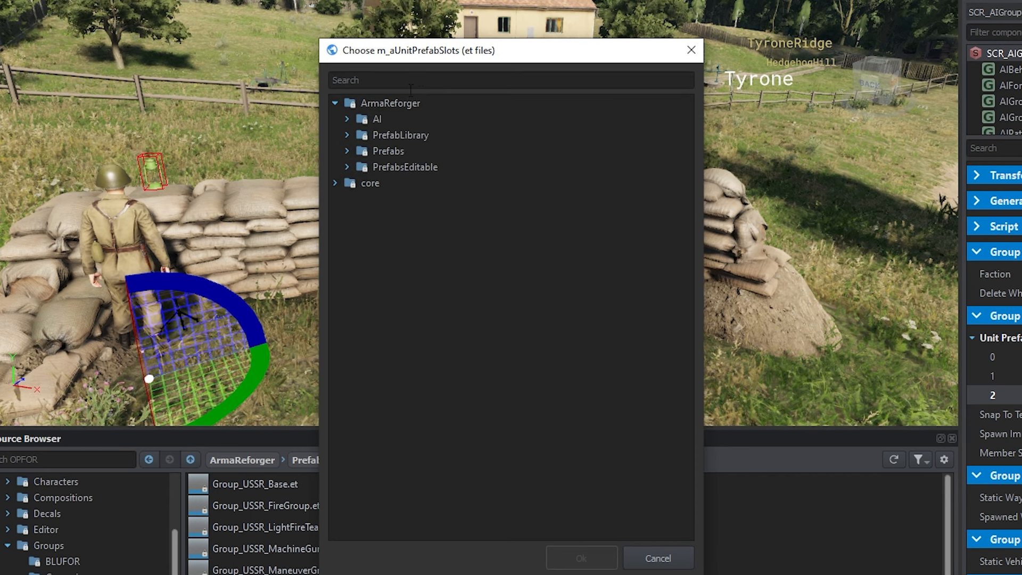
left_click(335, 104)
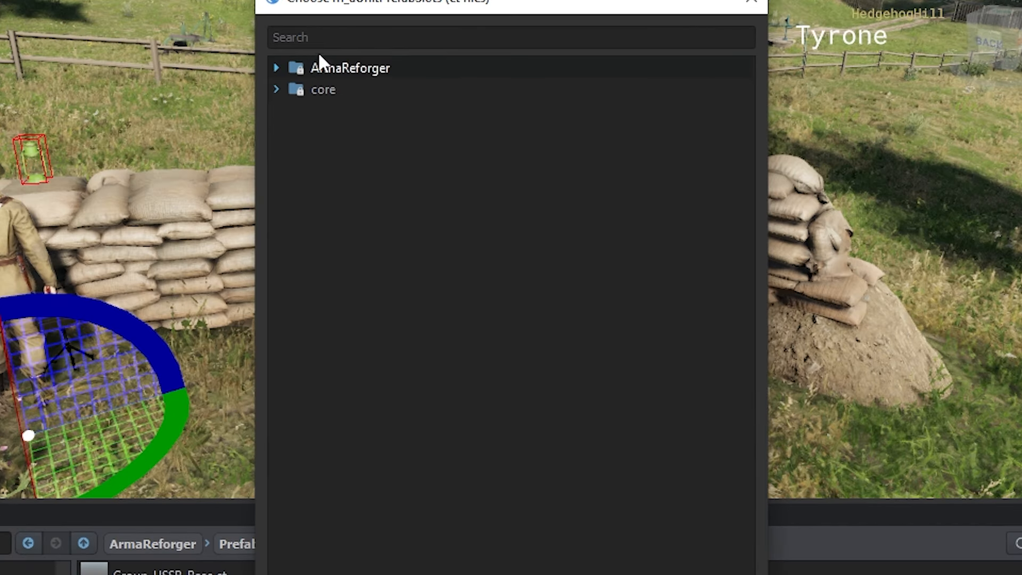
left_click(276, 68)
left_click(291, 133)
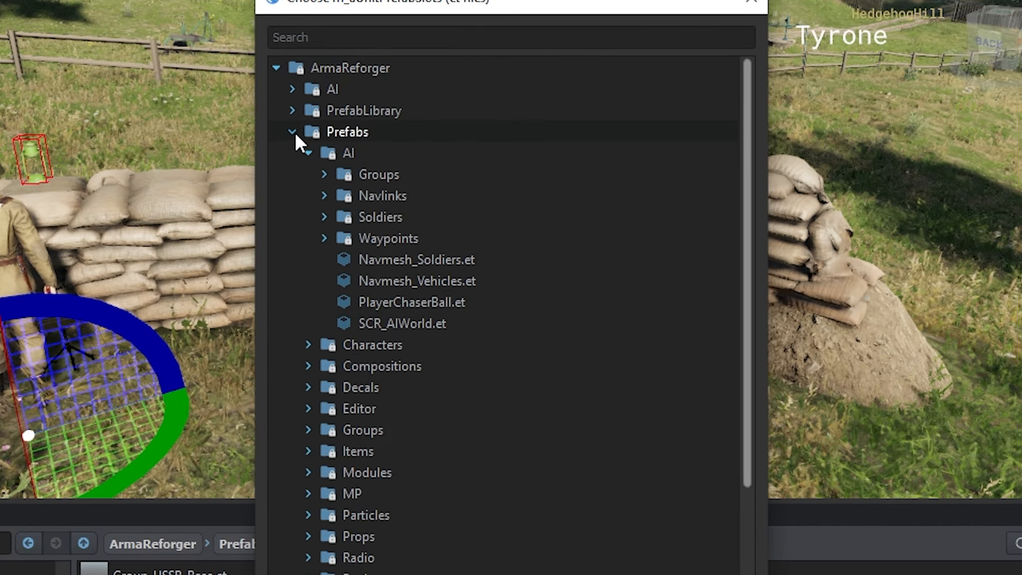
left_click(309, 345)
scroll(311, 330, "down", 2)
left_click(322, 323)
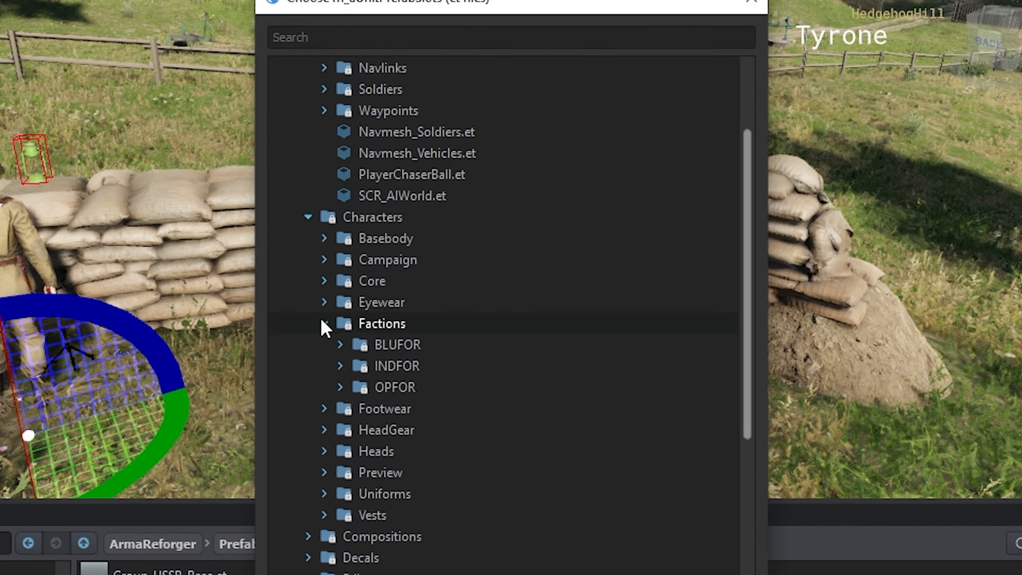
left_click(340, 386)
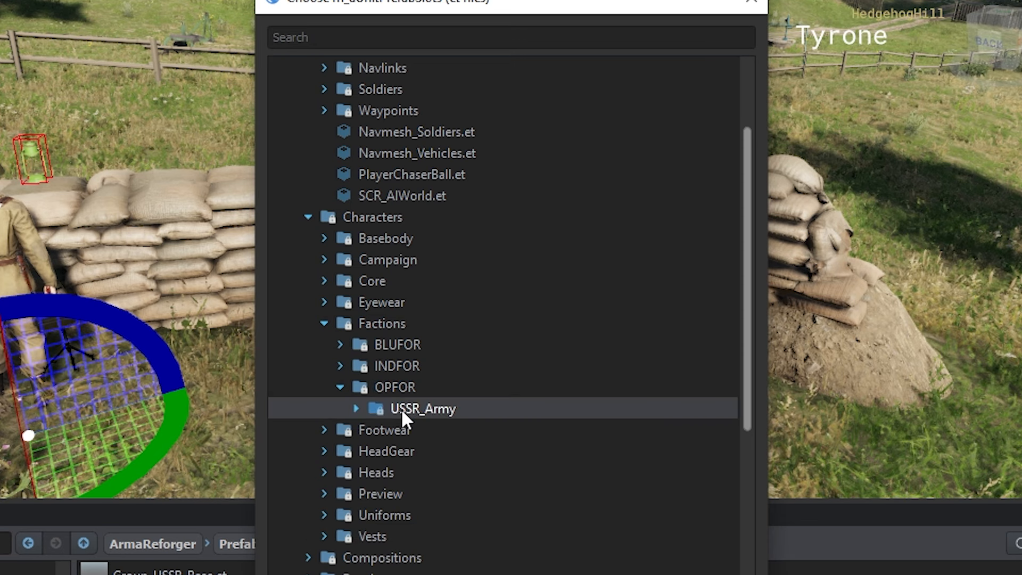
left_click(356, 408)
scroll(398, 420, "down", 3)
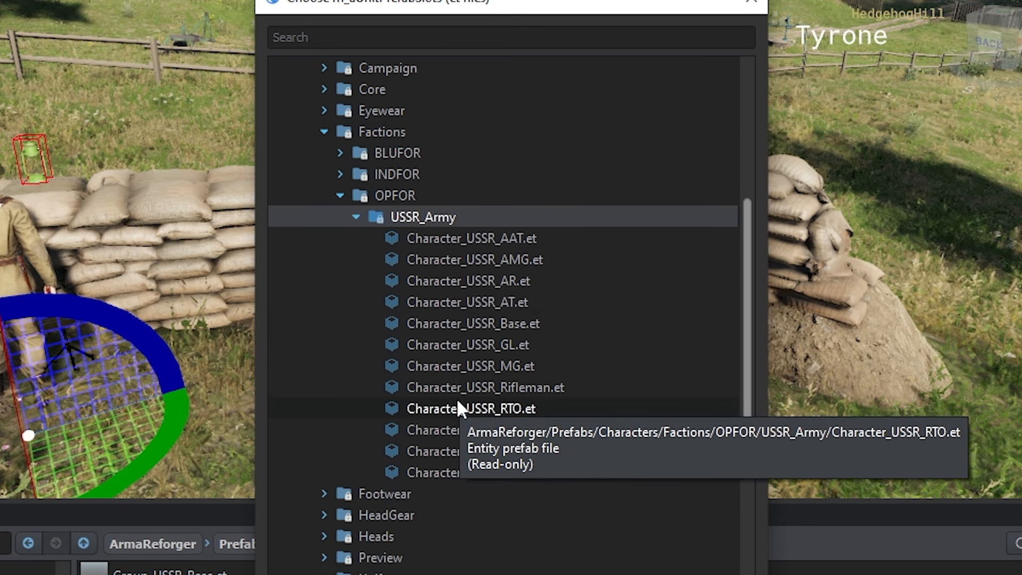
left_click(464, 368)
left_click(562, 428)
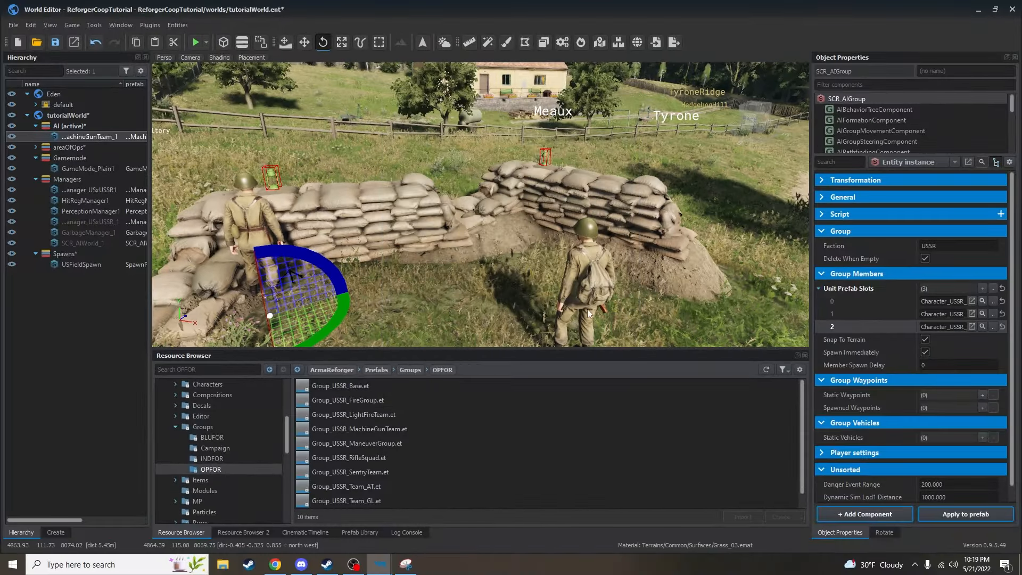
Examine the three-man machine gun team behind the sandbags from farther back
mouse_move(481, 181)
right_mouse_down()
mouse_move(316, 163)
mouse_move(469, 175)
right_mouse_up()
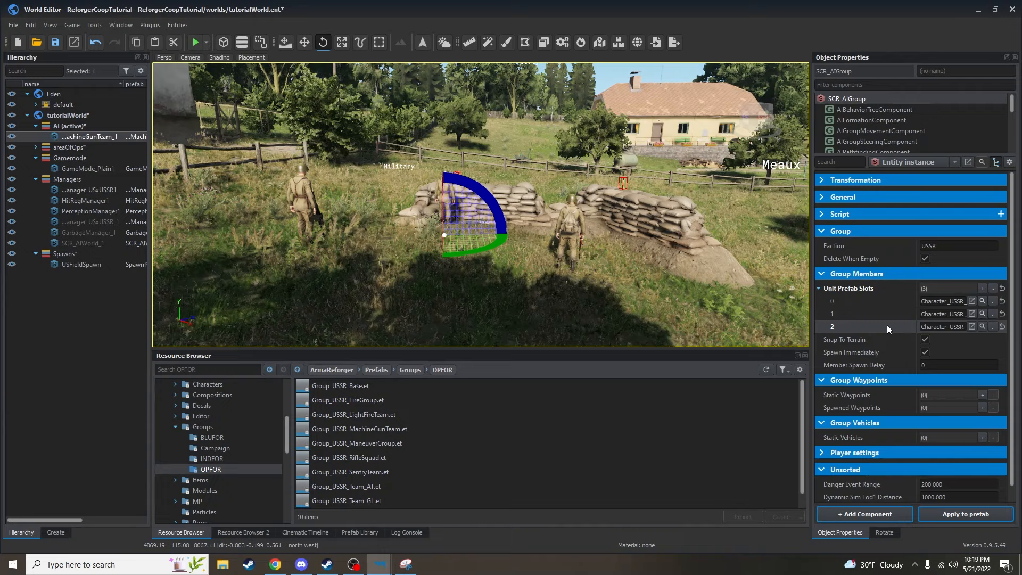
left_click_drag(887, 325, 875, 310)
key("w")
right_click_drag(482, 250, 514, 269)
right_click_drag(326, 288, 376, 313)
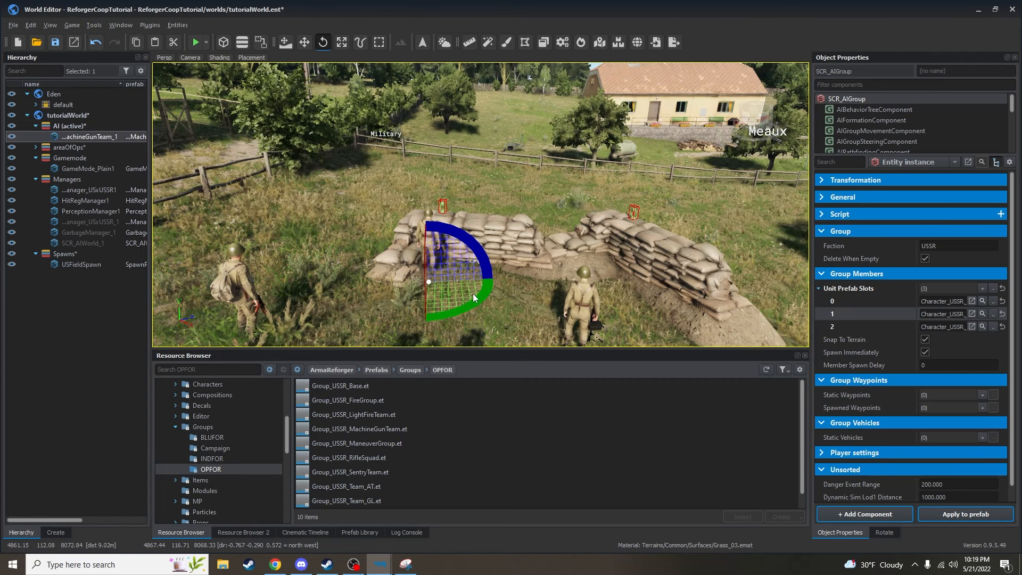
Move the machine gun team sideways so its middle soldier stands directly behind the sandbag wall
key("w")
left_click_drag(459, 295, 511, 292)
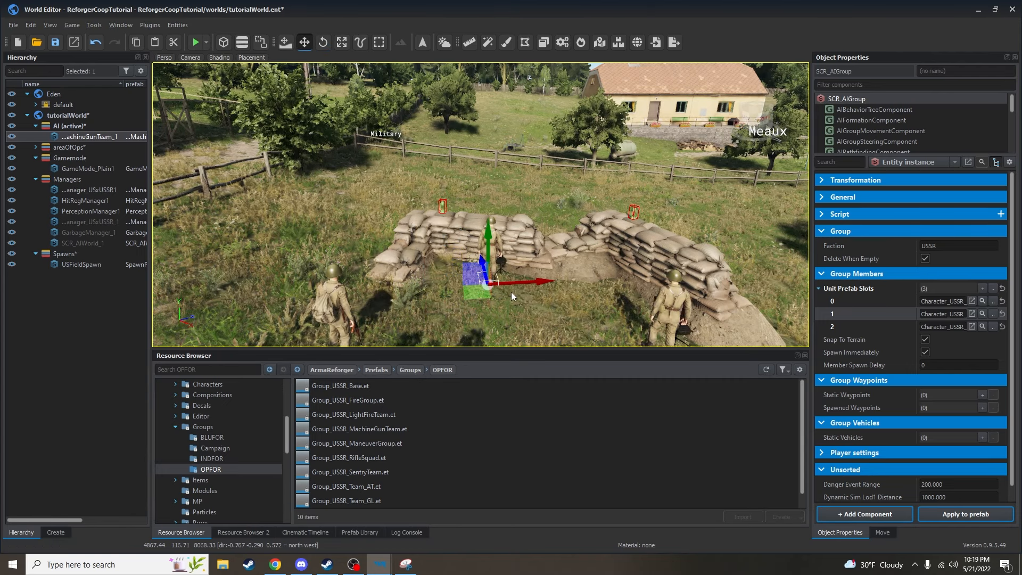
right_click_drag(529, 323, 452, 305)
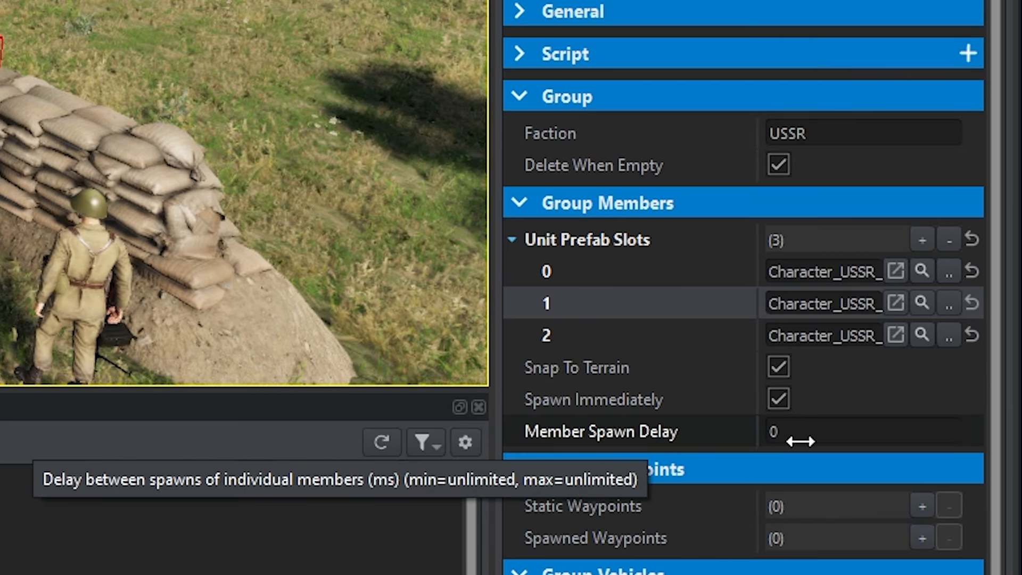
right_click_drag(239, 111, 351, 114)
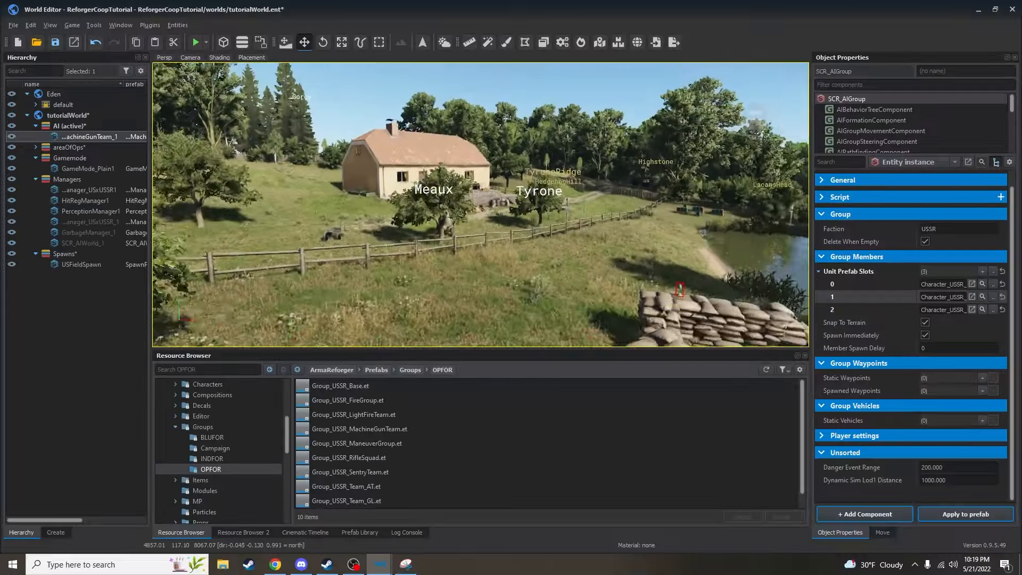
Place Group_USSR_SentryTeam on the dirt road near Gravette
right_click_drag(533, 205, 580, 293)
key("q")
key("z")
right_click_drag(719, 362, 686, 302)
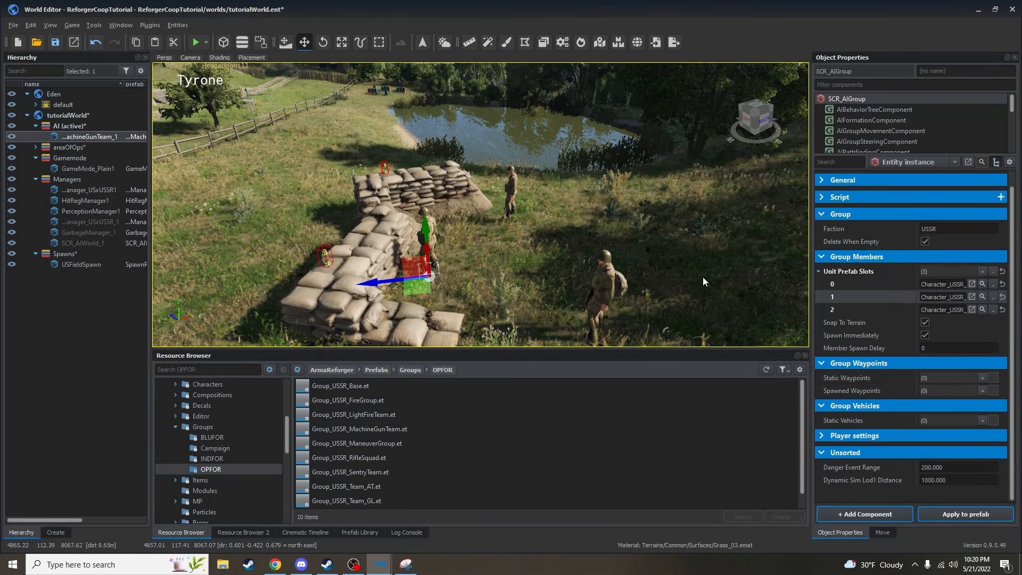
right_click_drag(691, 266, 672, 256)
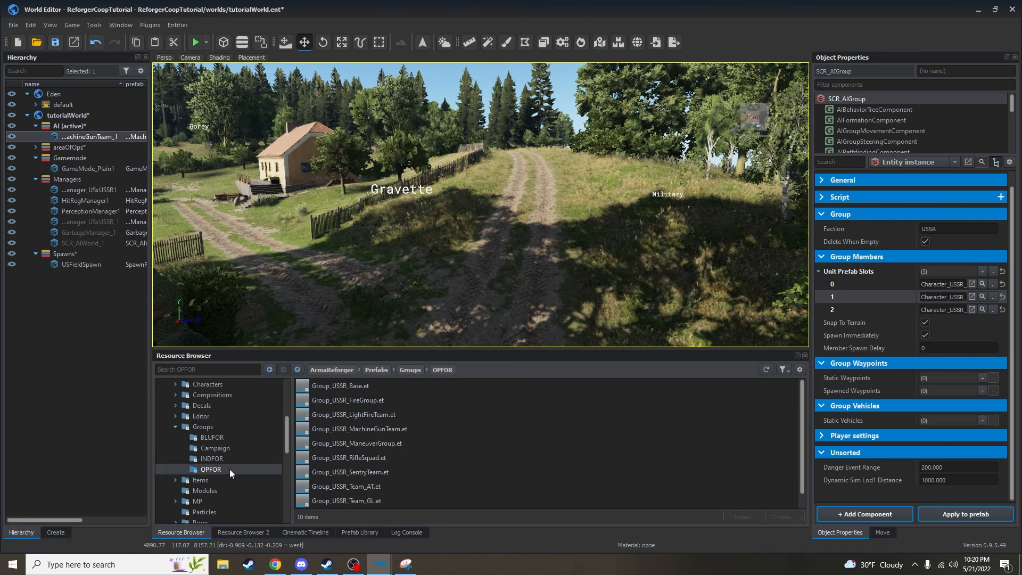
left_click_drag(388, 472, 620, 283)
key("e")
right_click_drag(644, 243, 708, 260)
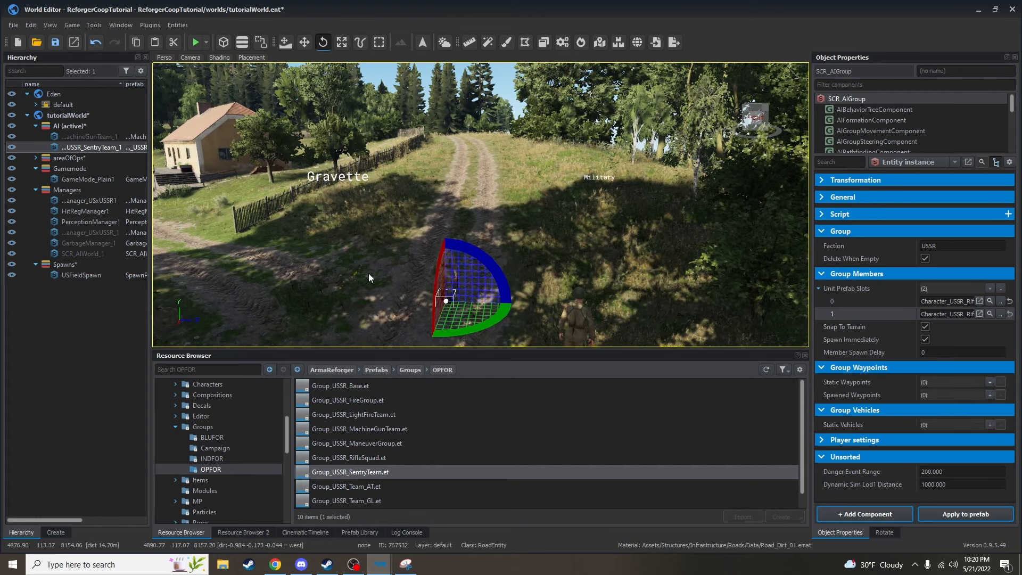
Show the Waypoints prefabs inside the AI prefab folder
scroll(192, 434, "up", 1)
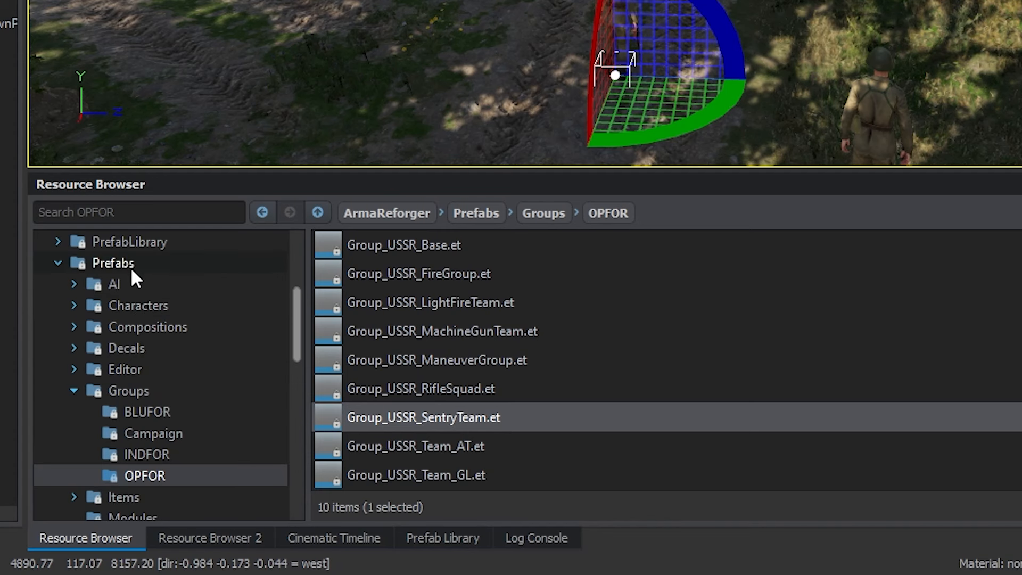
left_click(69, 283)
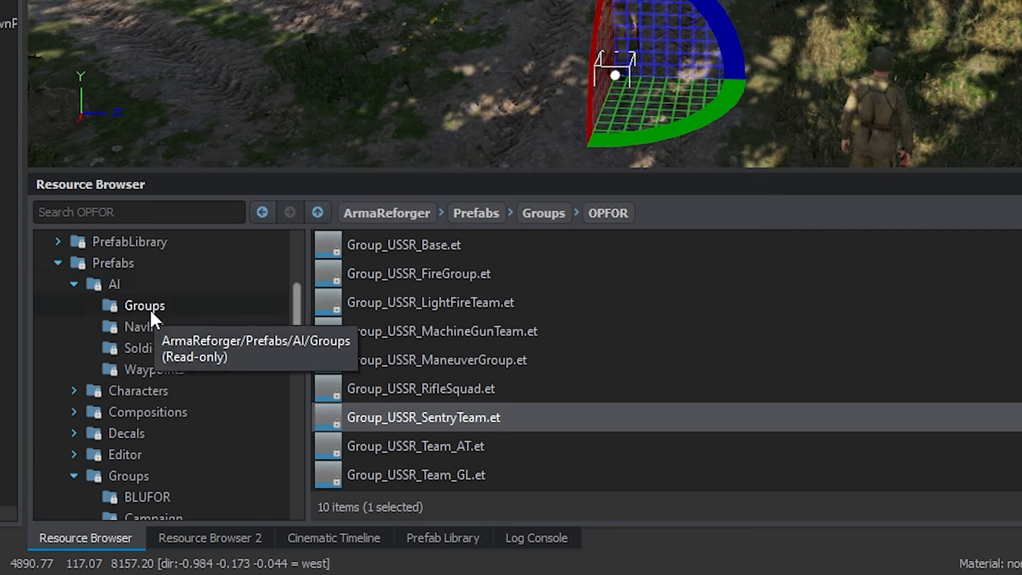
left_click(146, 370)
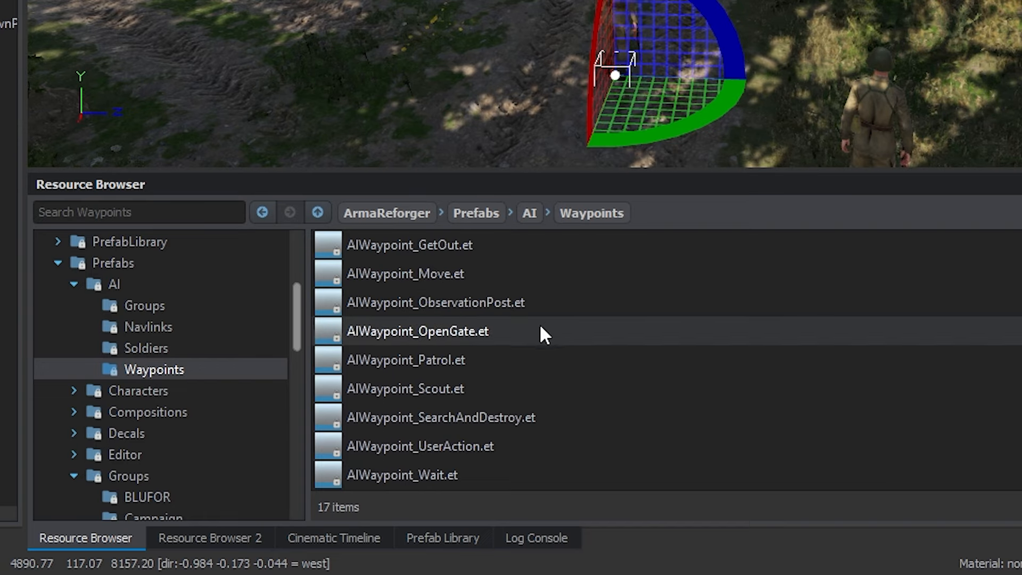
scroll(534, 339, "up", 1)
Place an AIWaypoint_Move on the dirt track past the Gorey house, where the fence bends
right_click_drag(480, 205, 405, 250)
right_click_drag(594, 171, 587, 183)
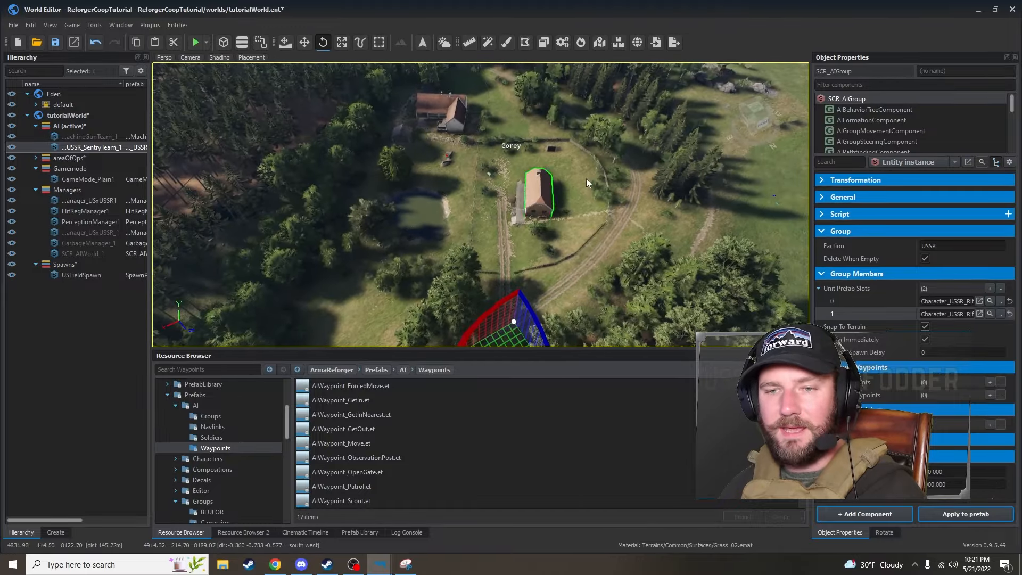
right_click_drag(530, 316, 585, 264)
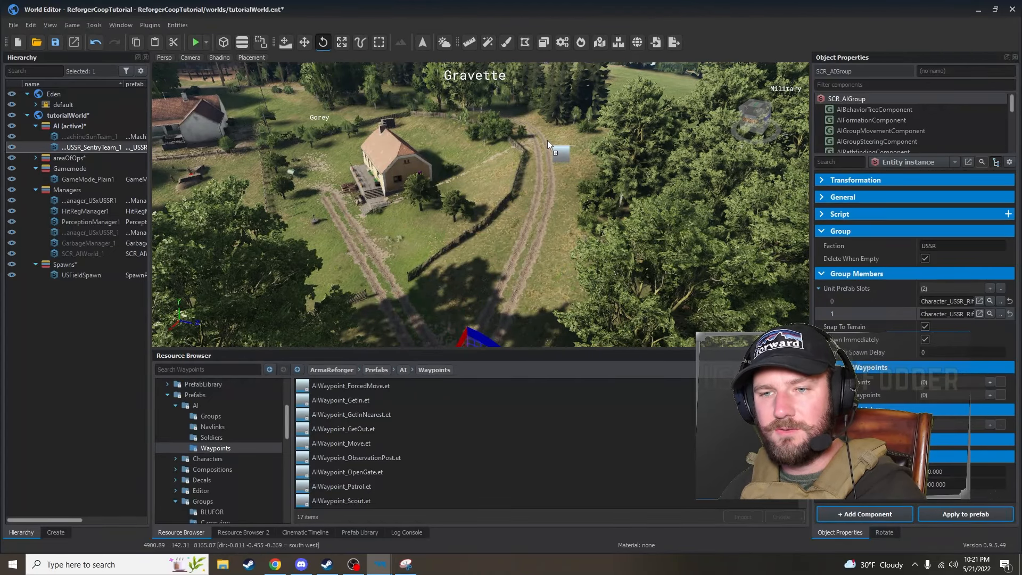
left_click_drag(548, 141, 547, 141)
right_click_drag(547, 141, 569, 125)
Place a second AIWaypoint_Move on the forest-edge track beyond the farmhouse with the pond
key("w")
key("w")
right_click_drag(466, 209, 314, 240)
key("q")
key("s")
key("d")
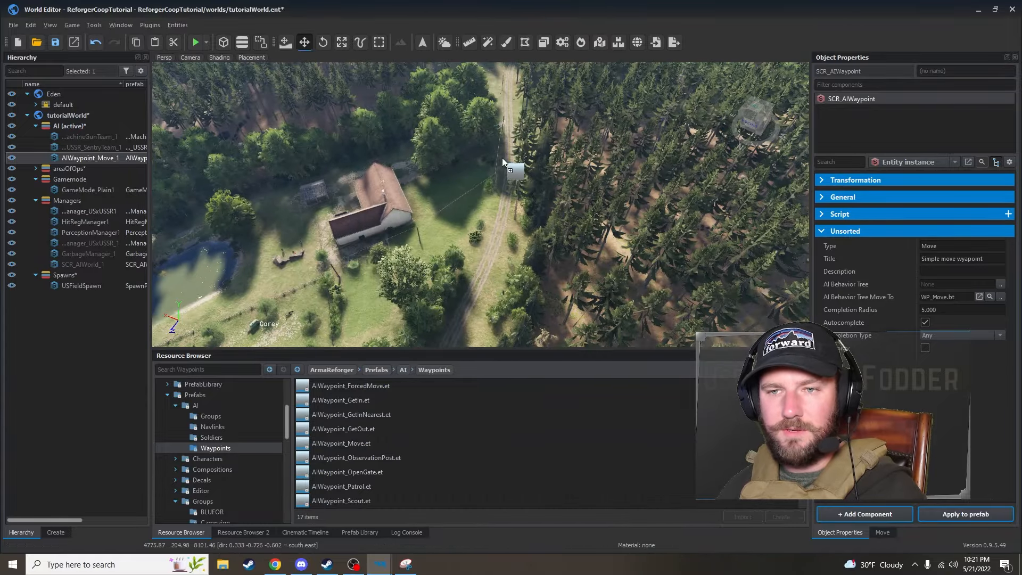
left_click_drag(507, 148, 506, 148)
Paste two more move waypoints on the ground around the farmhouse and its small shed
key("w")
right_click_drag(513, 167, 293, 194)
key("s")
key("w")
key("w")
right_click_drag(524, 229, 582, 246)
key("a")
right_click_drag(469, 280, 573, 274)
key("d")
right_click_drag(562, 225, 415, 126)
key("ctrl+v")
key("ctrl+v")
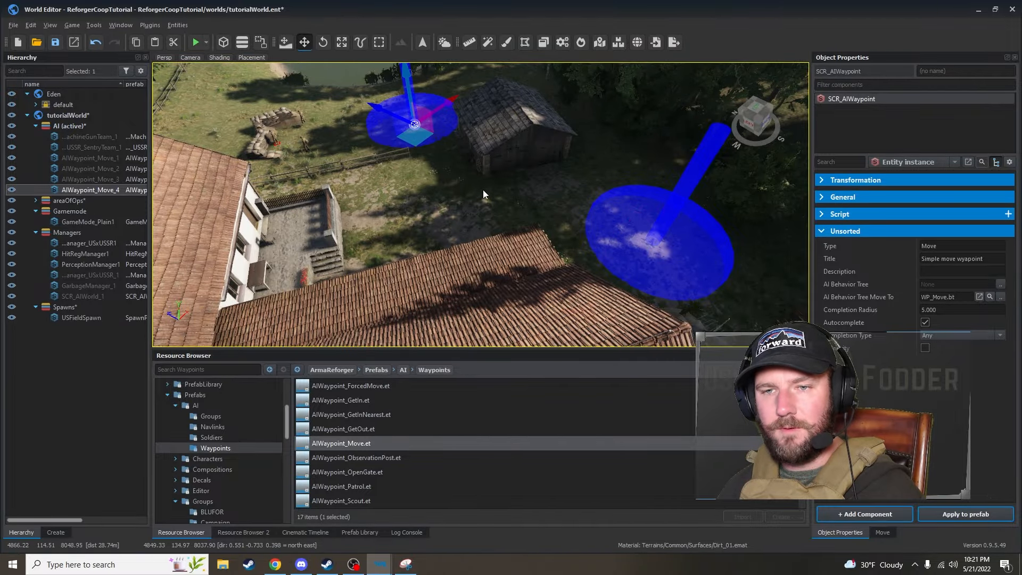
Paste a fifth move waypoint in the woods beside the pond, near the stone slabs
key("w")
right_click_drag(483, 189, 547, 308)
key("s")
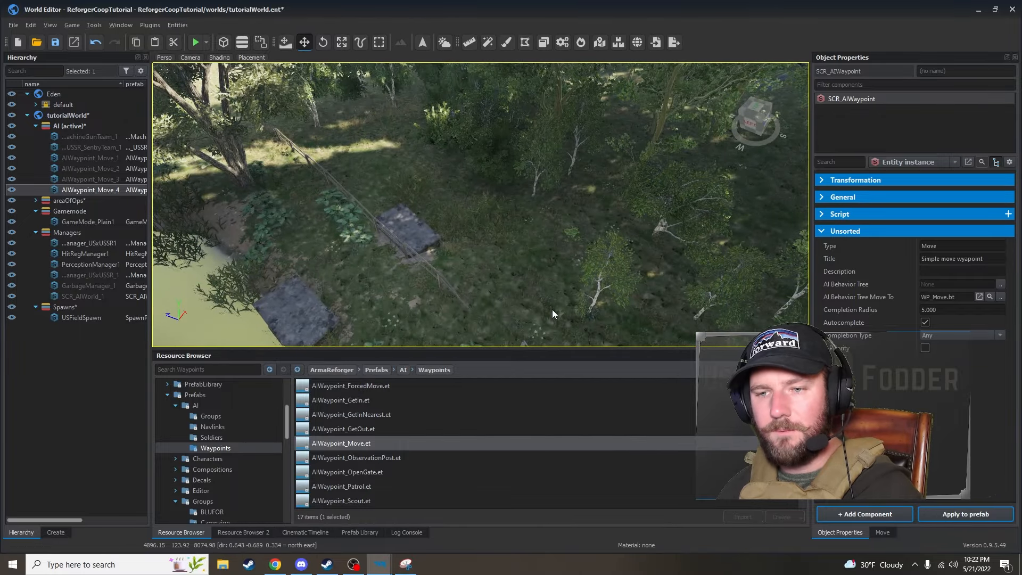
key("ctrl+v")
Paste a sixth move waypoint on the dirt track through the open grass
right_click_drag(487, 270, 216, 231)
key("w")
key("d")
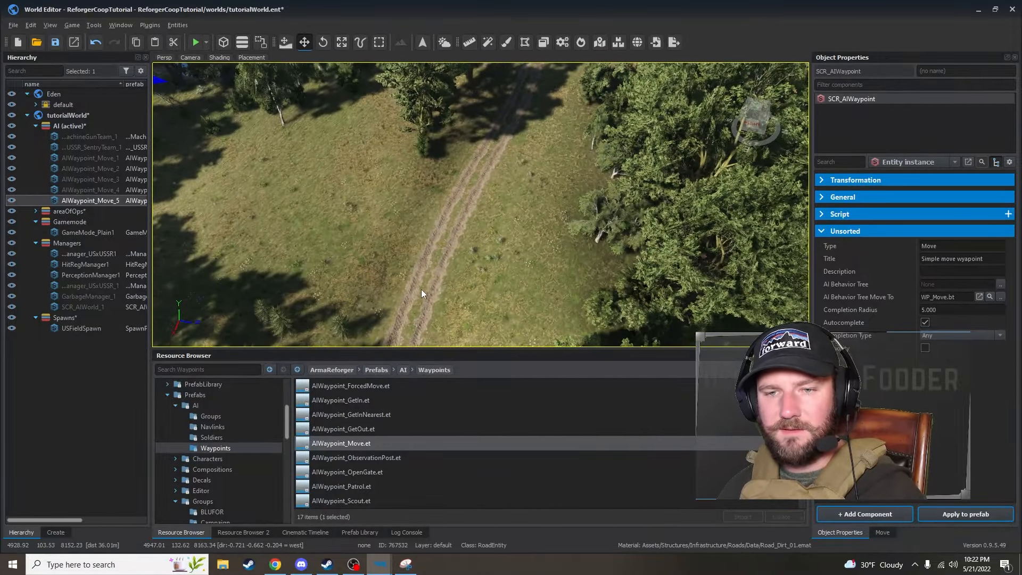
key("ctrl+v")
Examine the layout of the patrol waypoints around the Gorey farm from above
key("w")
right_click_drag(417, 292, 363, 207)
key("q")
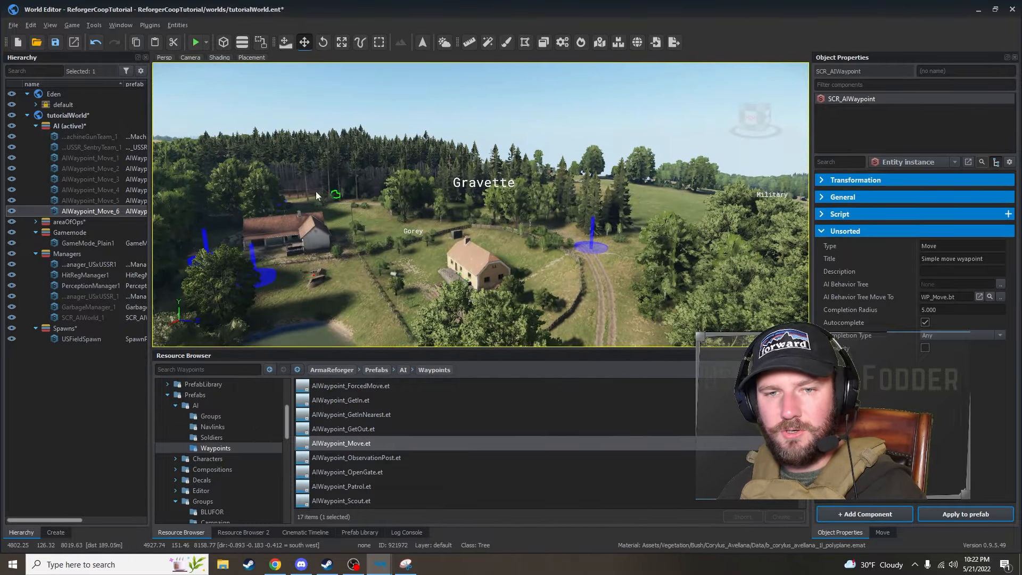
right_click_drag(479, 213, 435, 110)
key("s")
right_click_drag(434, 282, 499, 205)
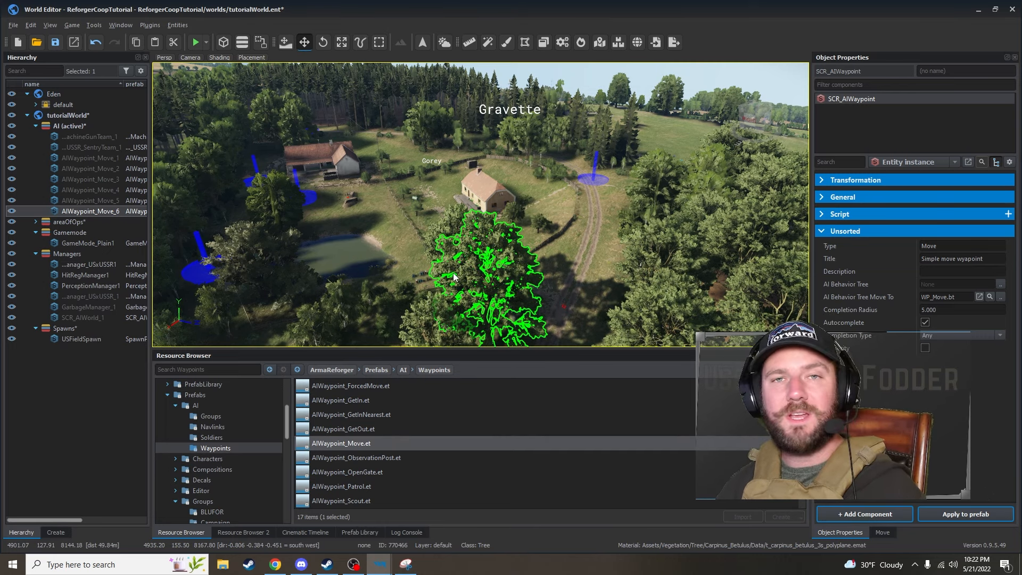
Add a first Static Waypoints entry to the USSR sentry team
right_click_drag(490, 268, 547, 251)
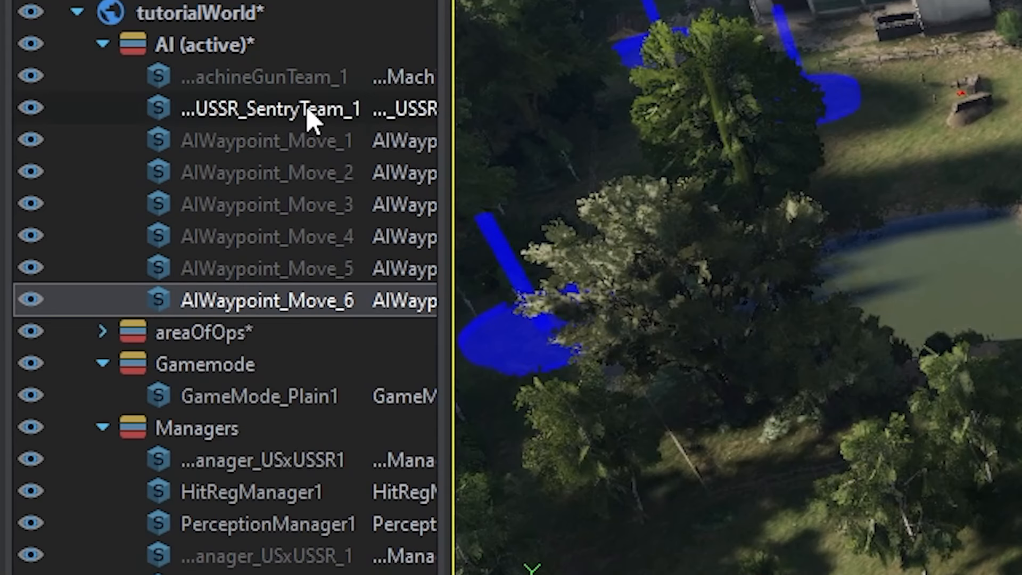
left_click(287, 109)
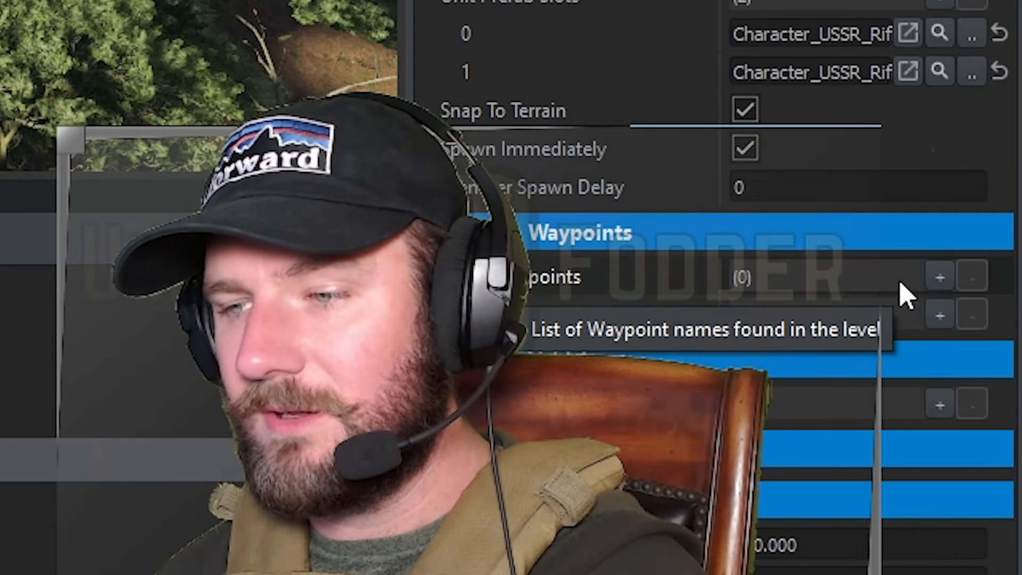
left_click(940, 278)
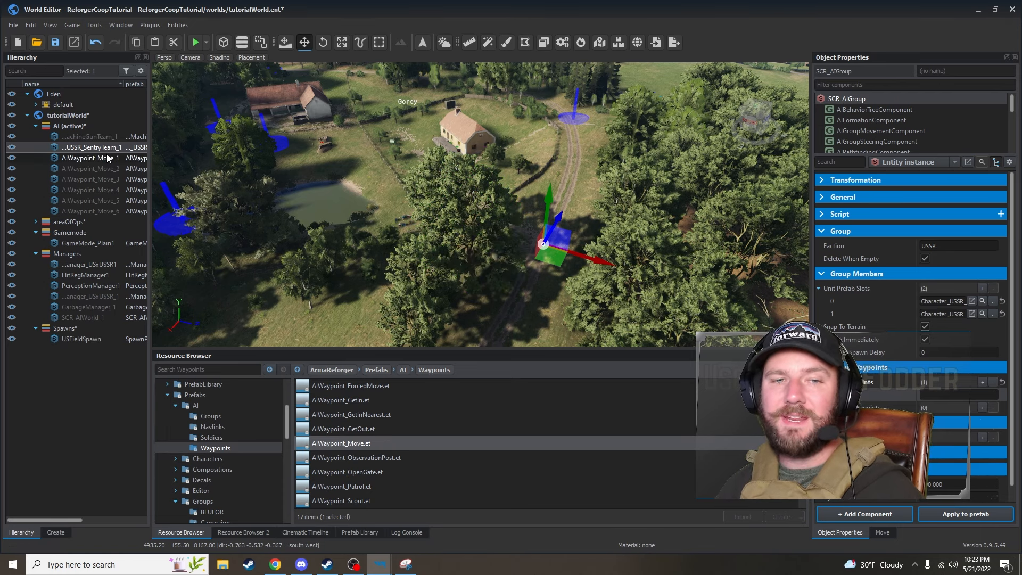
Rename AIWaypoint_Move_1 as patrolWP1
left_click(91, 158)
right_click(107, 157)
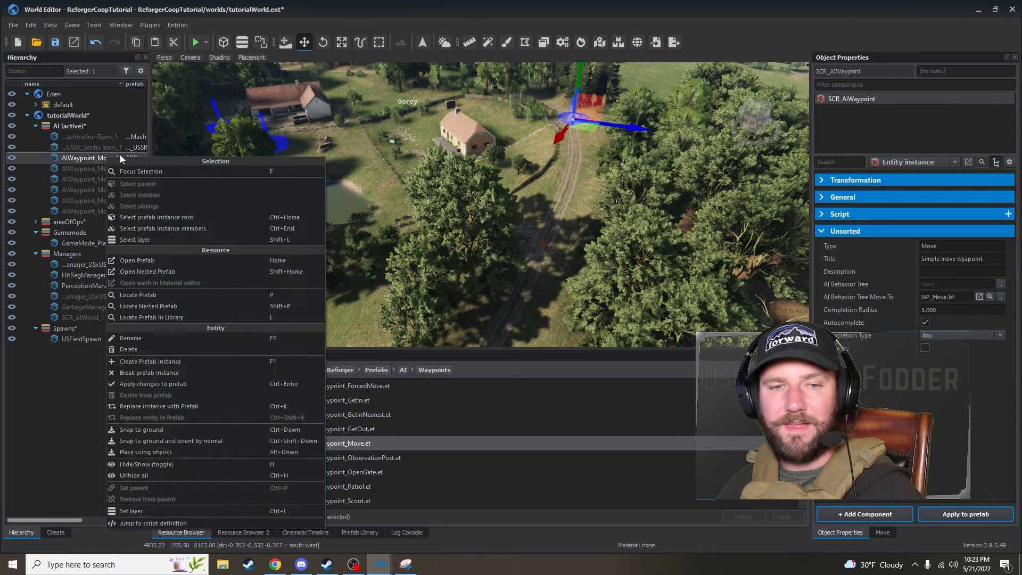
left_click(196, 337)
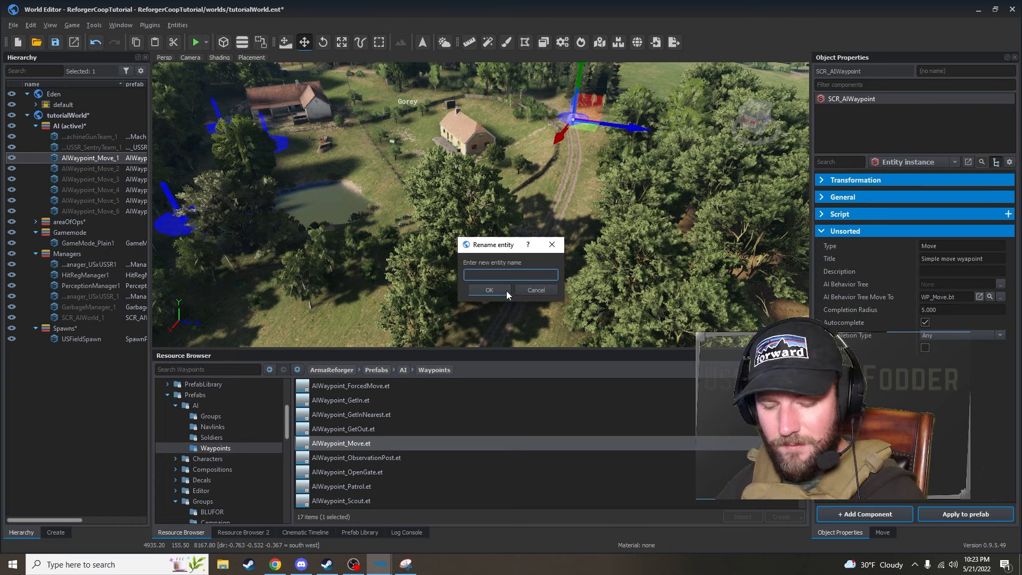
type("patrolWP1")
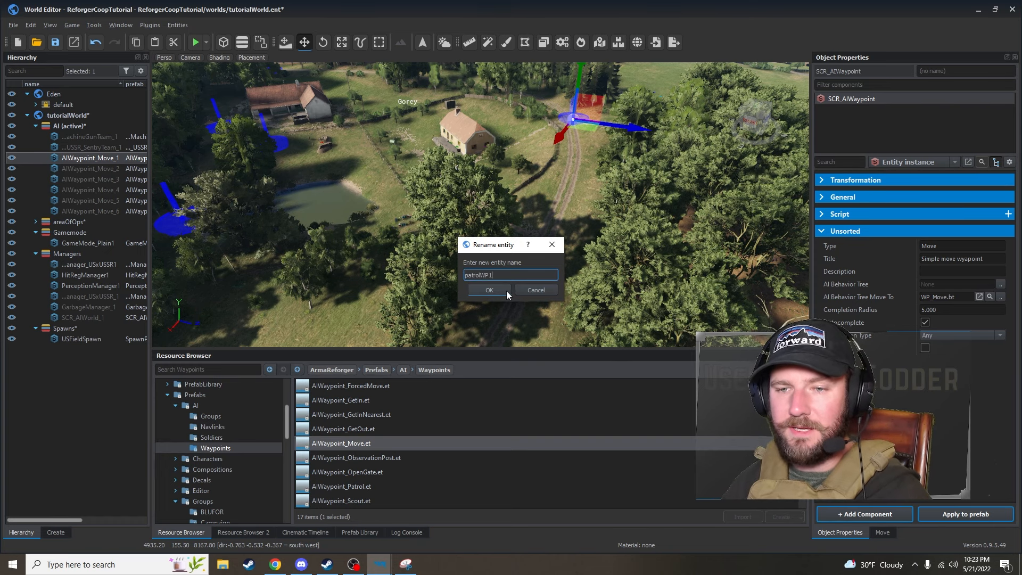
key("ctrl+a")
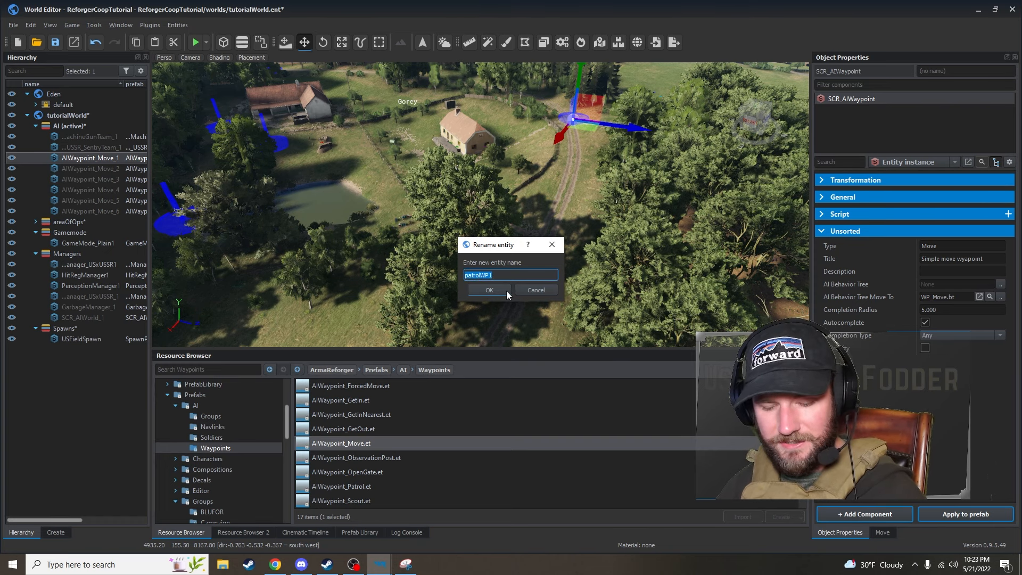
left_click(493, 290)
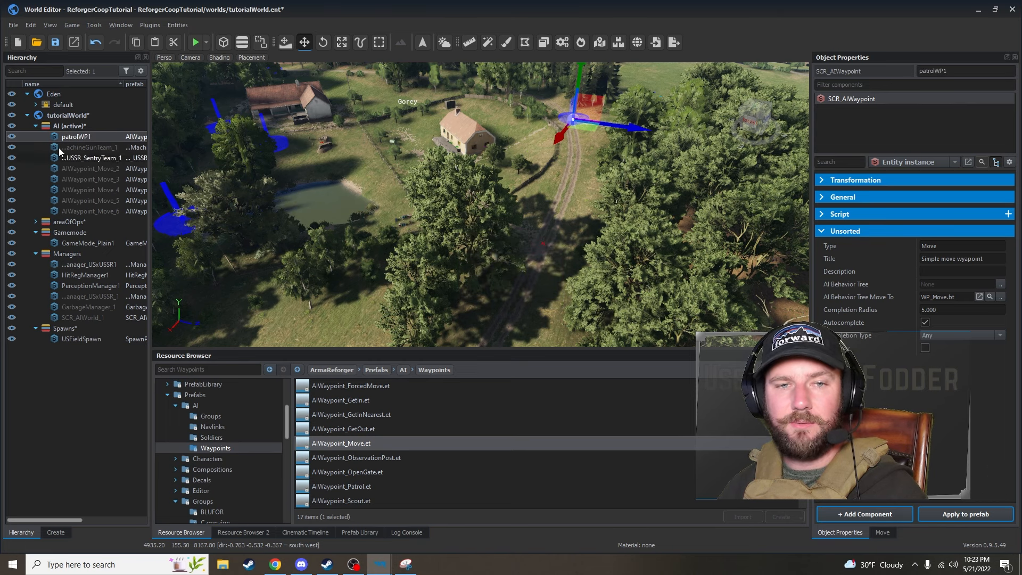
Rename AIWaypoint_Move_2 as patrolWP2 and AIWaypoint_Move_3 as patrolWP3
right_click(106, 169)
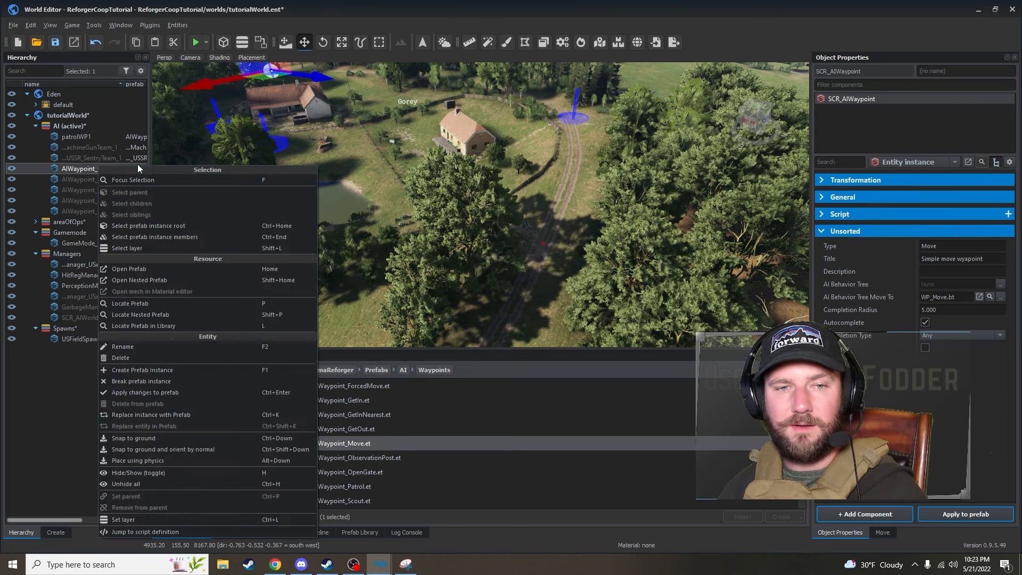
left_click(209, 349)
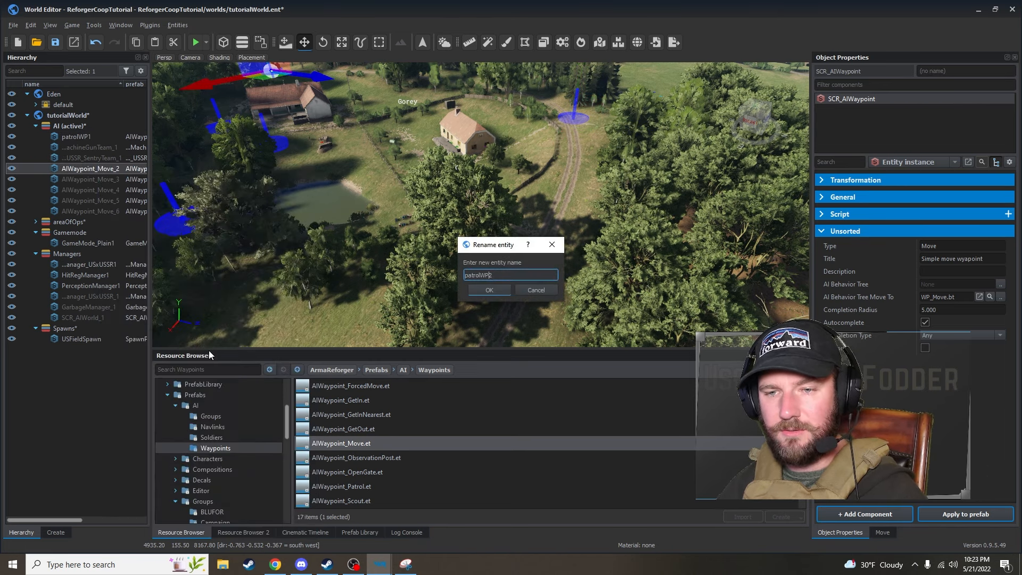
key("Return")
right_click(103, 181)
left_click(194, 363)
key("BackSpace")
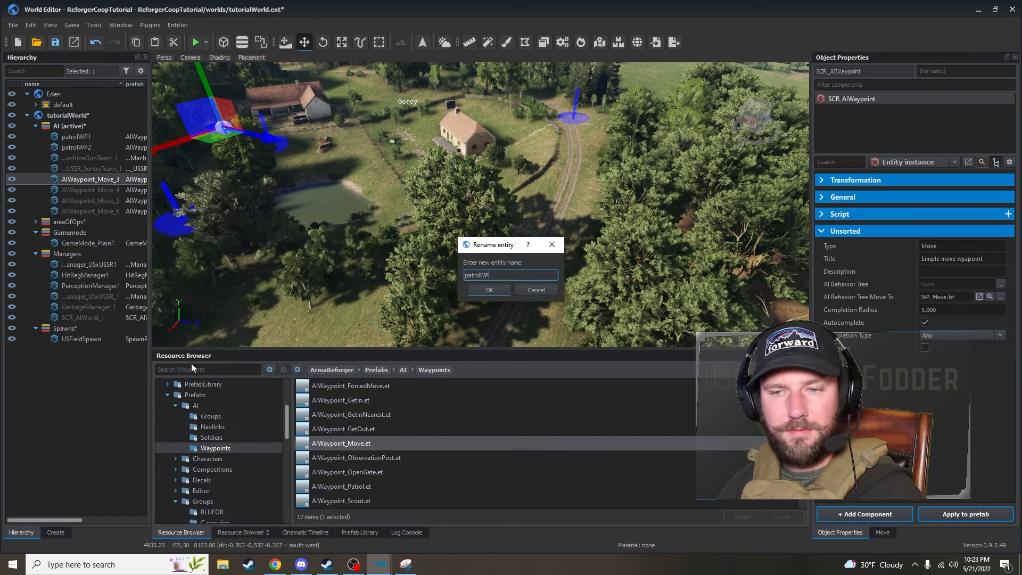
key("Return")
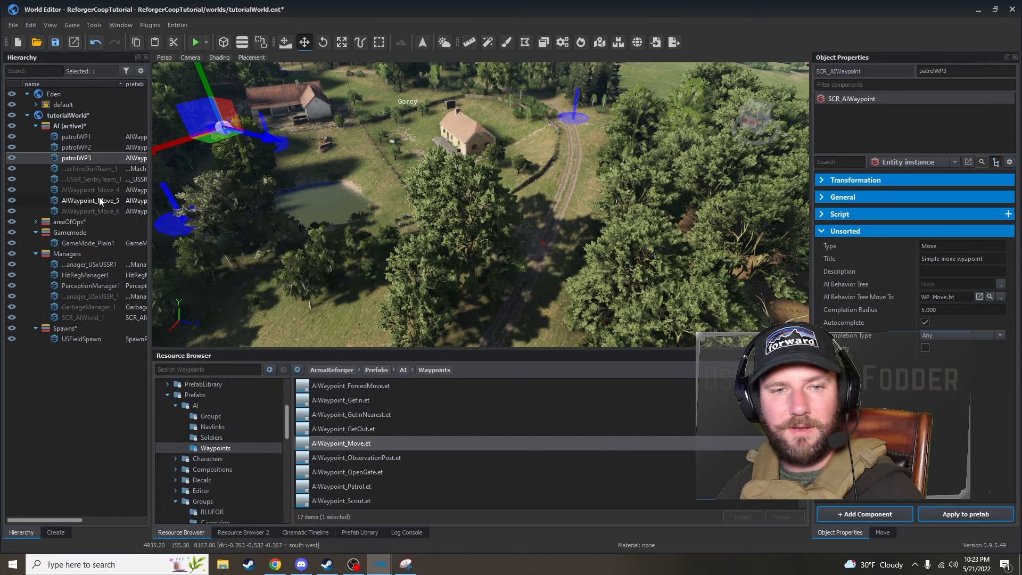
right_click(99, 190)
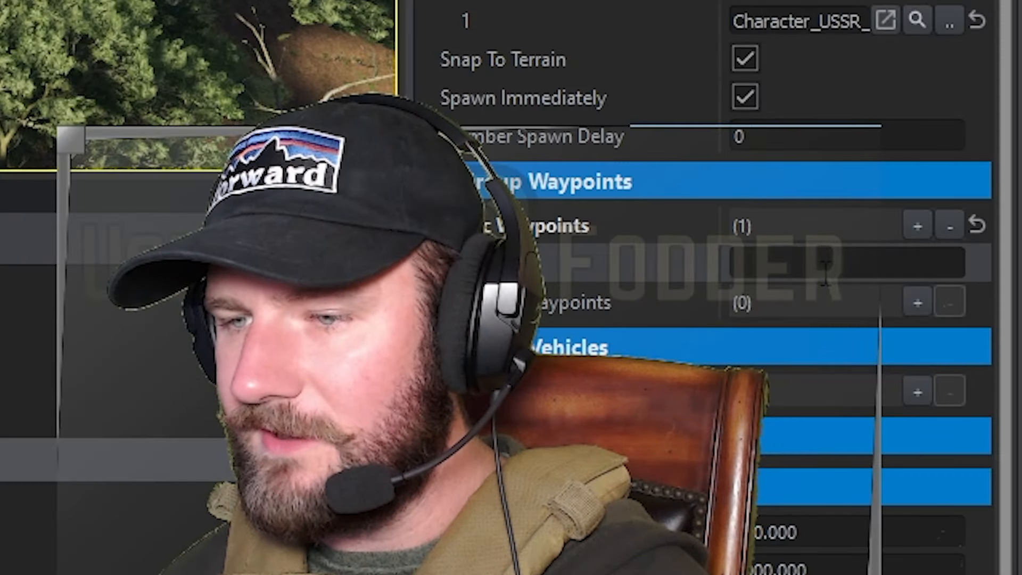
Enter patrolWP1 as the sentry team's first static waypoint and add five more empty entries
left_click(827, 263)
type("patrolWP1")
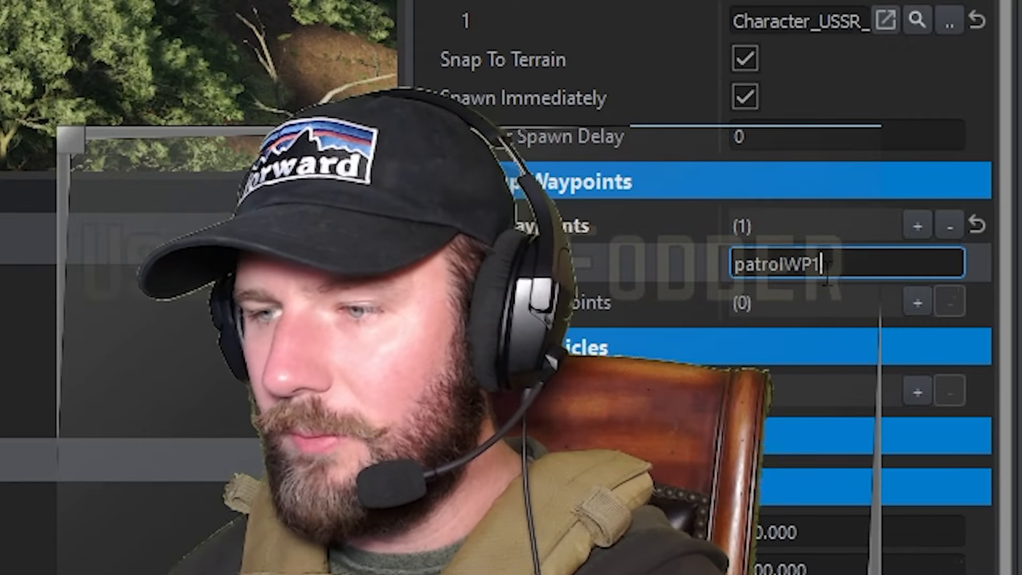
left_click(918, 226)
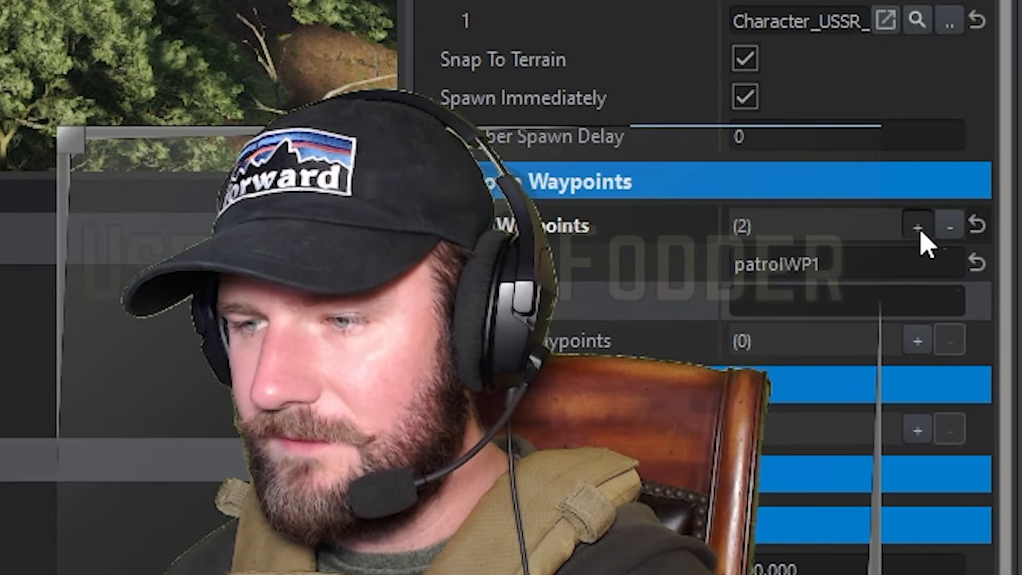
left_click(921, 233)
left_click(921, 233)
left_click(921, 233)
left_click(919, 230)
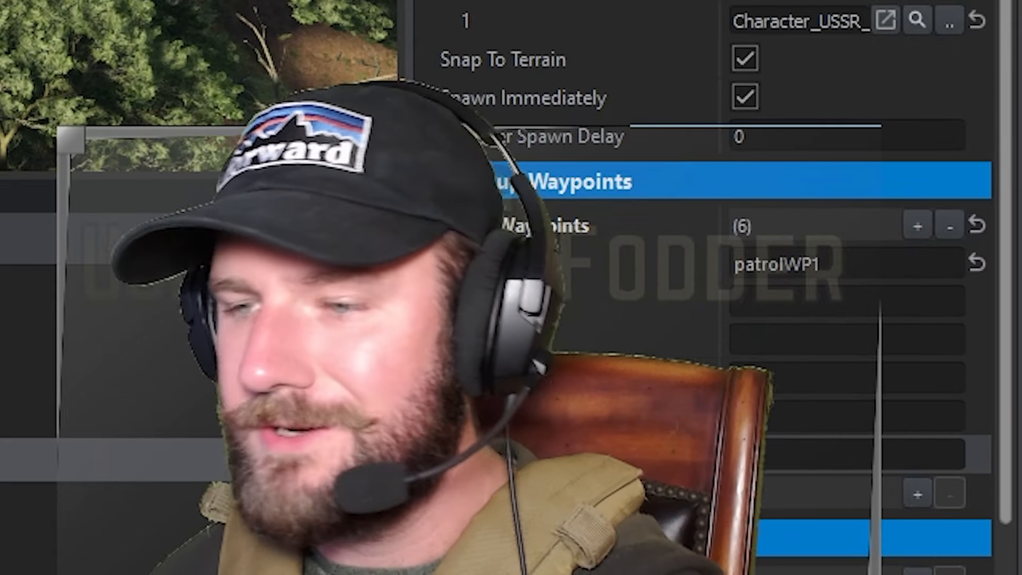
left_click(846, 263)
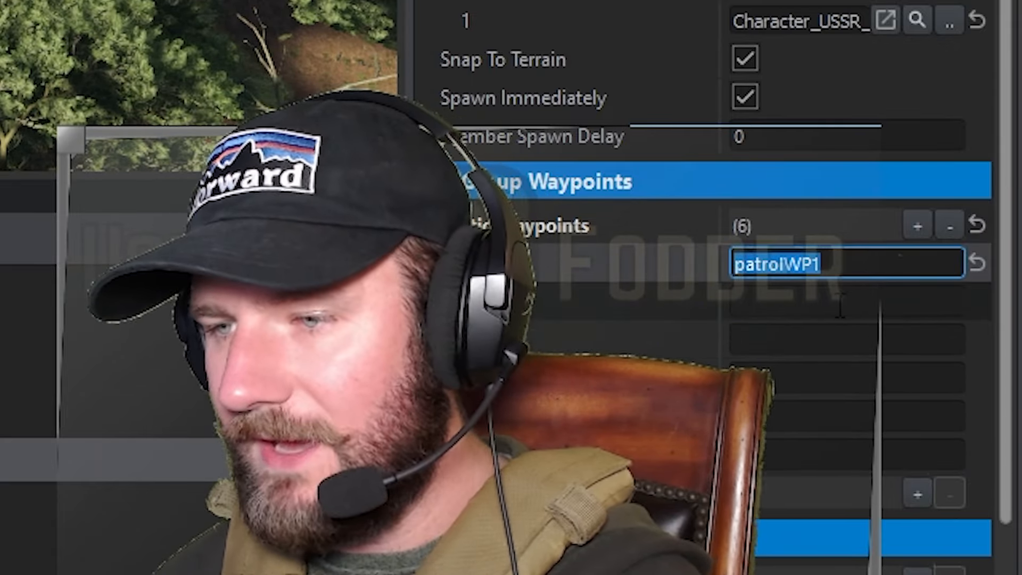
left_click(841, 301)
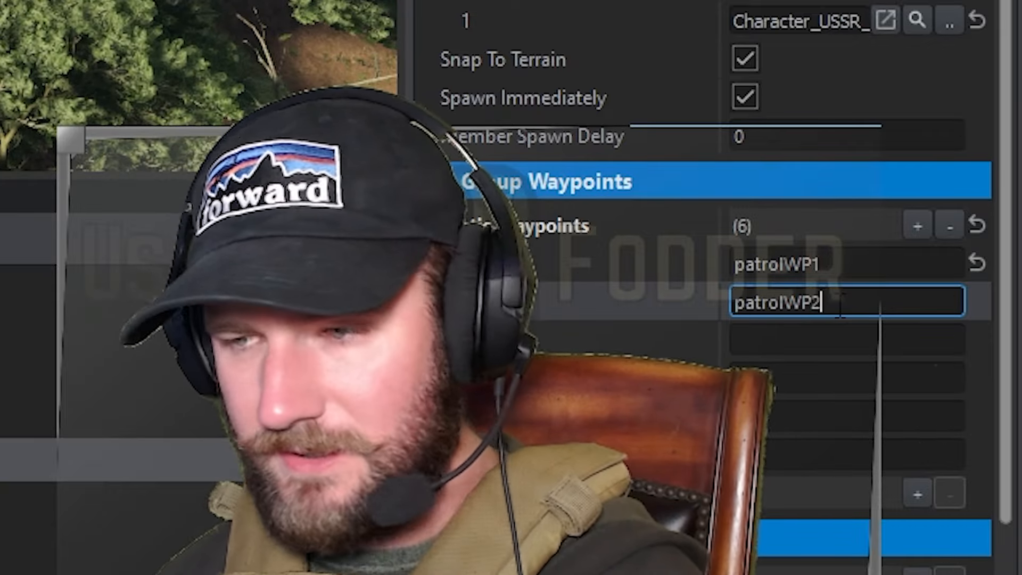
key("Tab")
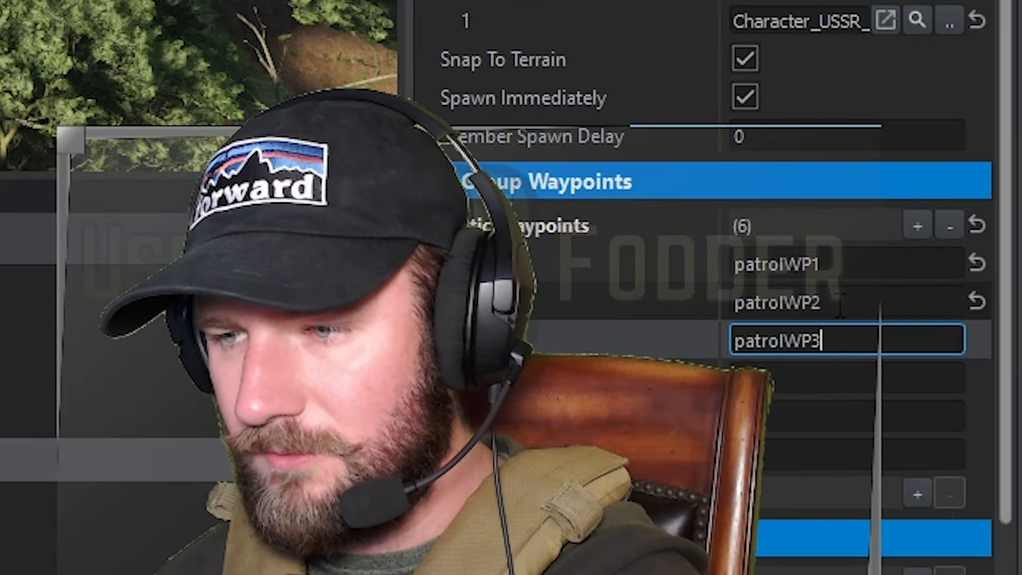
key("ctrl+z")
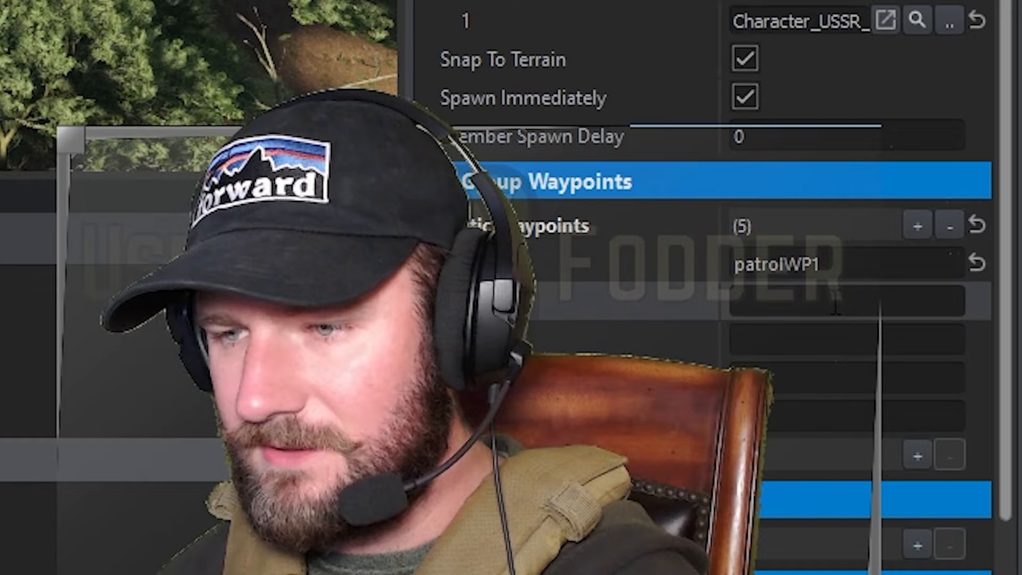
Add a sixth static waypoint entry to the sentry team and fill the empty entries with patrolWP2, patrolWP3, patrolWP4, patrolWP5 and patrolWP6
left_click(922, 232)
left_click(849, 301)
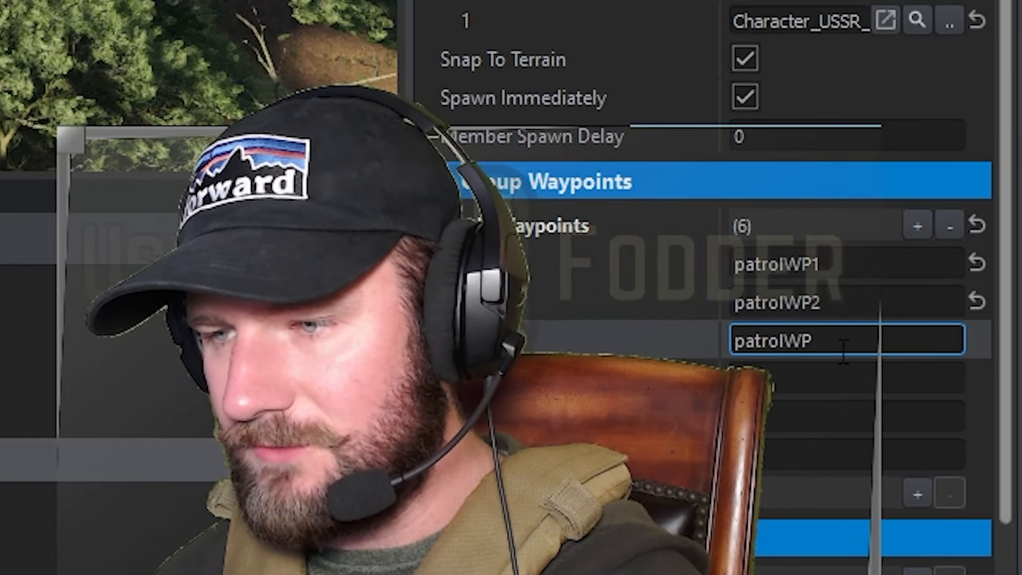
type("3")
key("Tab")
type("patrolWP")
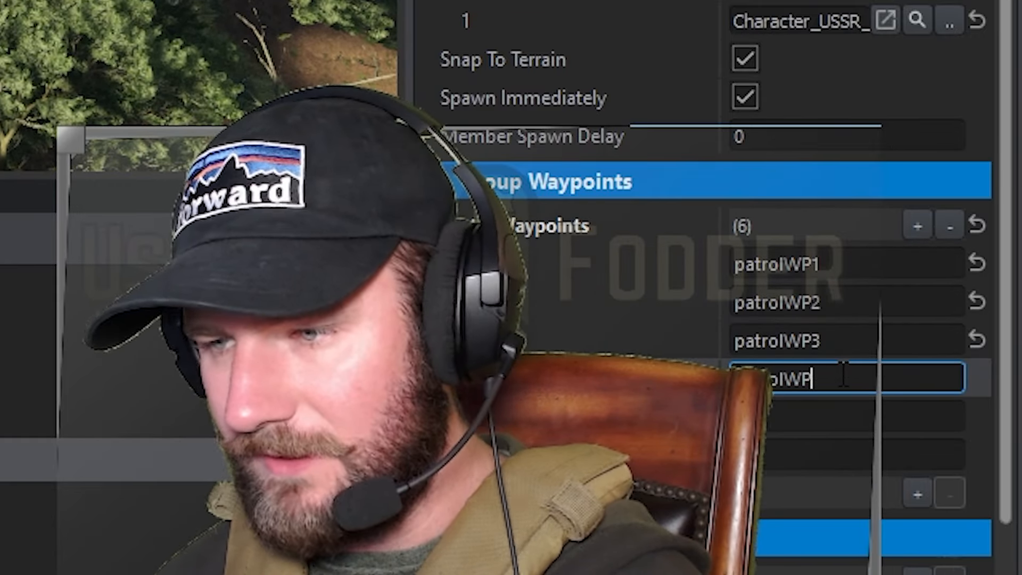
type("4")
key("Tab")
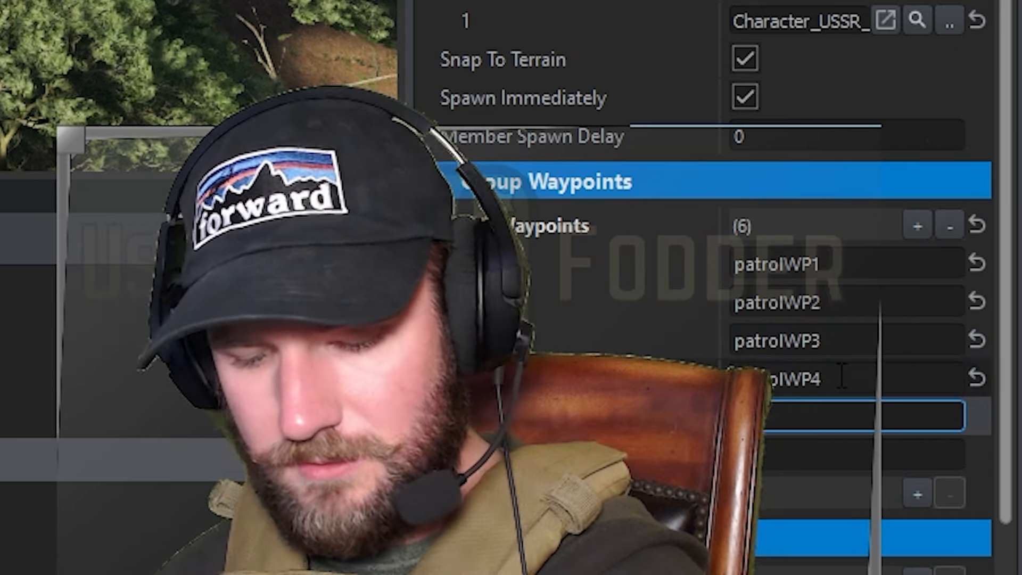
type("patrolWP6")
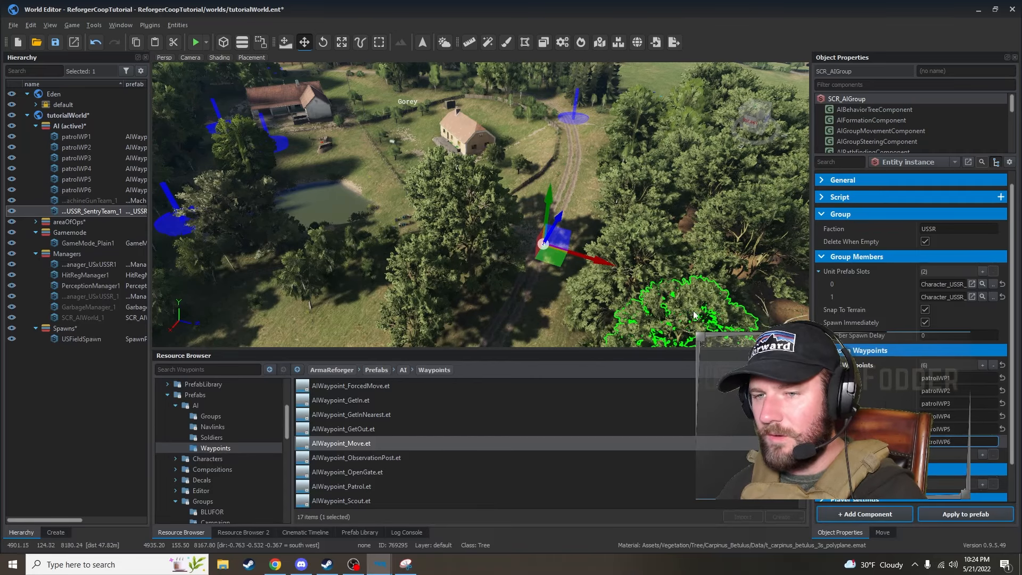
Run the world in play mode and enter Game Master from the faction selection screen
left_click(594, 314)
right_click_drag(606, 299, 591, 277)
left_click(195, 44)
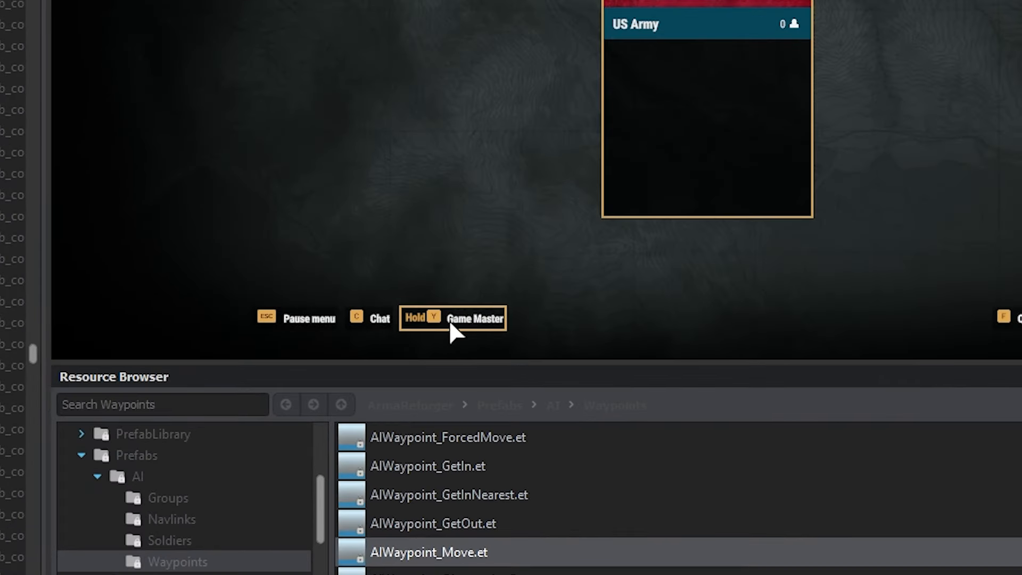
left_click(449, 320)
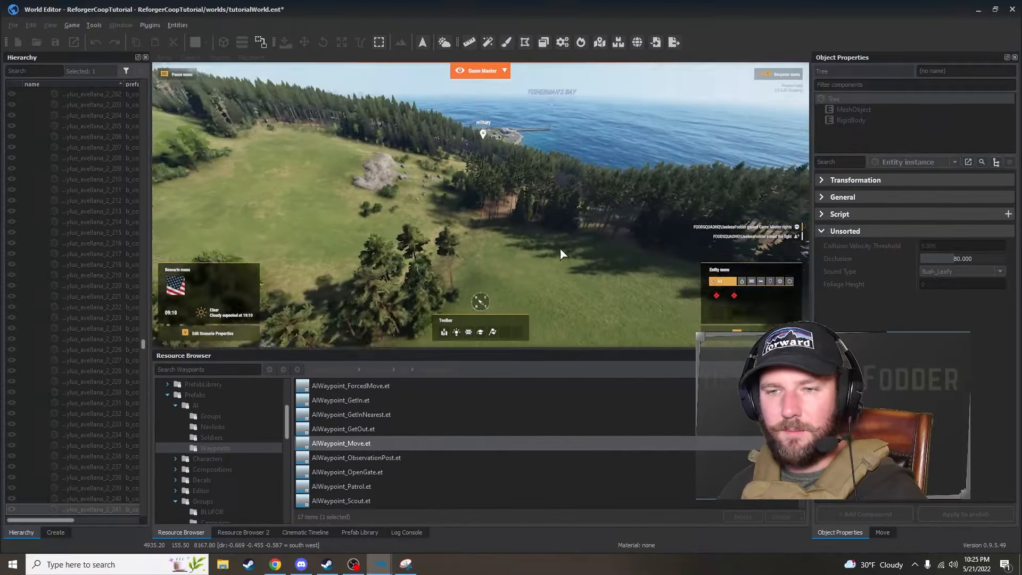
Fly over to the dirt road to observe the patrolling sentry soldiers, and end the play test
right_click_drag(560, 248, 686, 239)
key("w")
right_click_drag(471, 242, 642, 201)
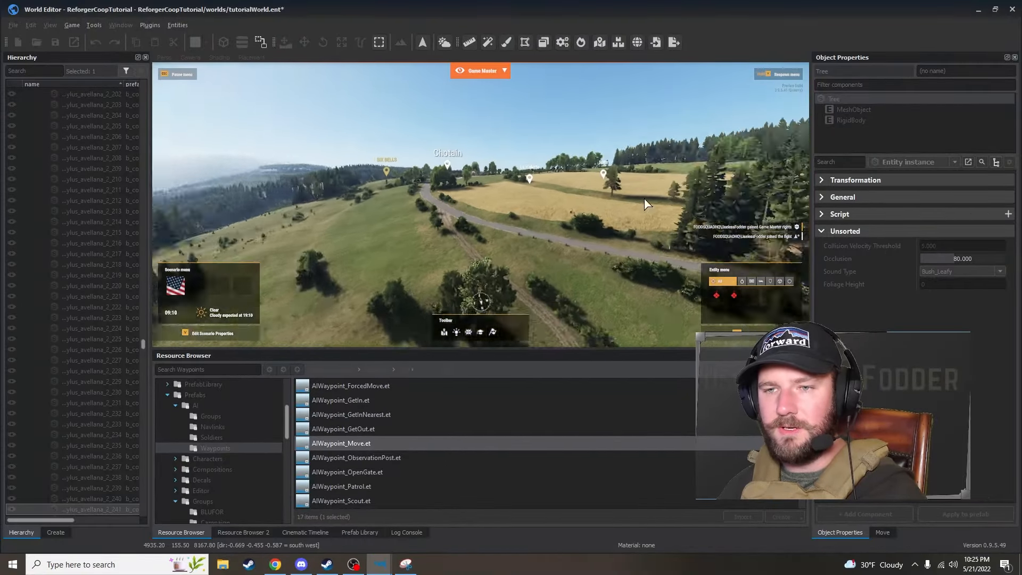
right_click_drag(473, 190, 558, 232)
key("w")
key("w")
key("w")
key("w")
key("Escape")
key("w")
key("a")
right_click_drag(623, 228, 486, 301)
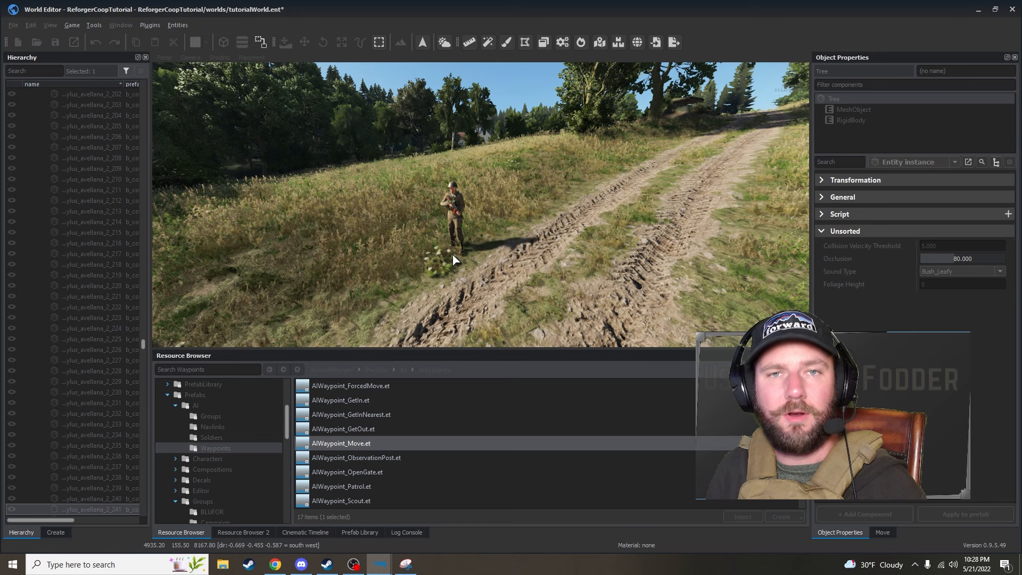
key("Escape")
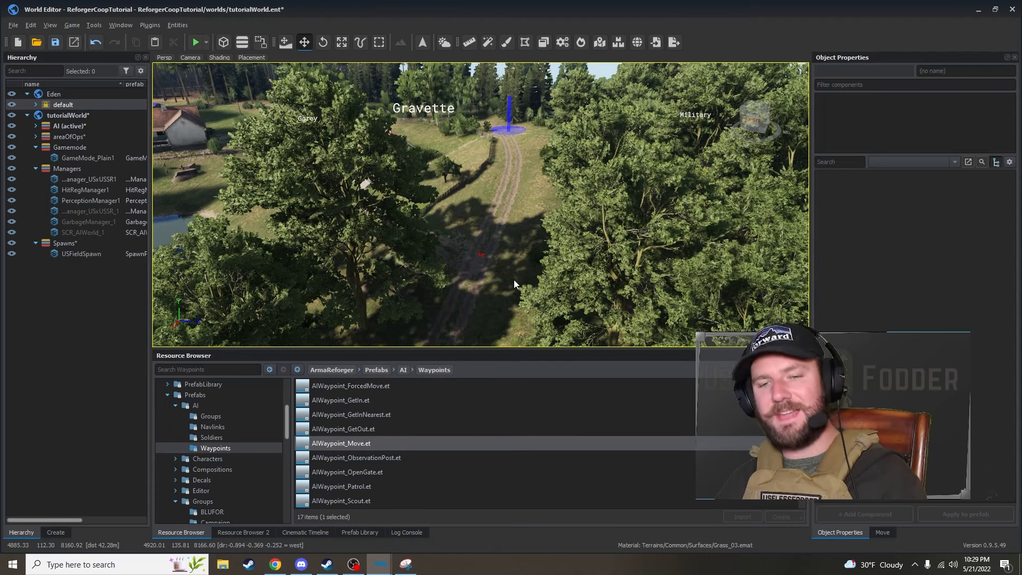
Try to place an AIWaypoint_Patrol prefab on the dirt road near Gravette
left_click_drag(416, 486, 485, 316)
left_click_drag(512, 225, 512, 225)
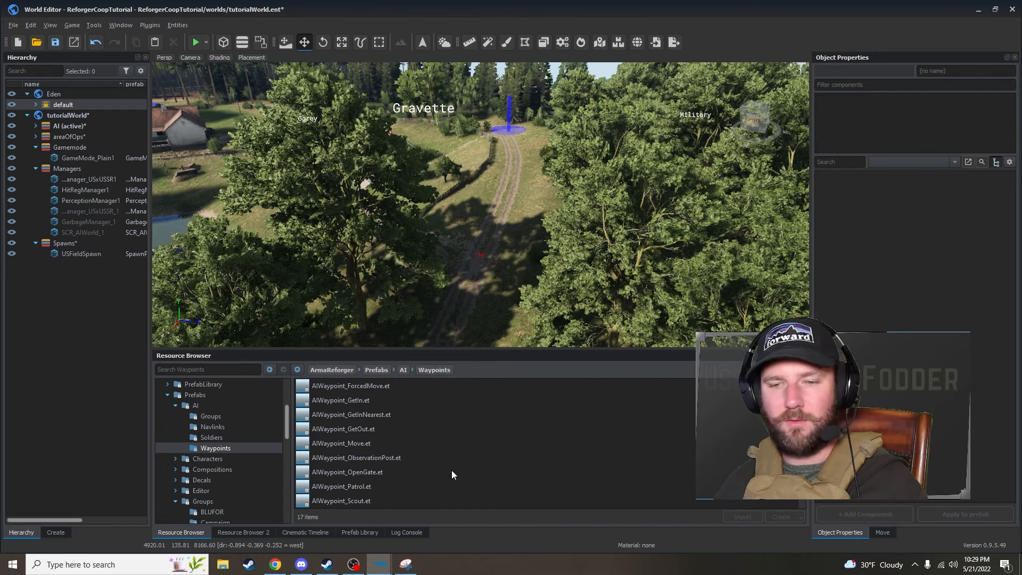
left_click(547, 286)
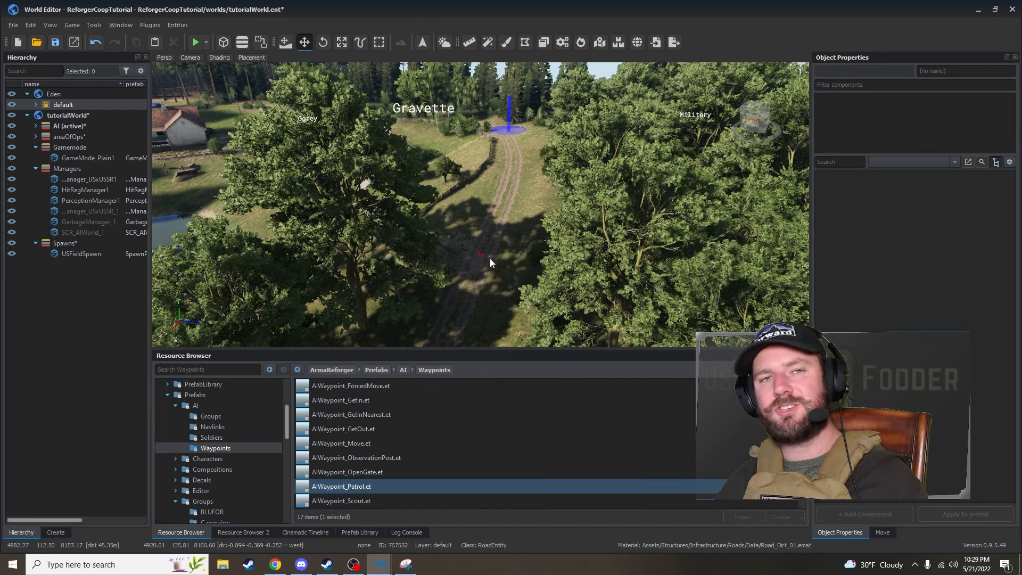
Set patrolWP1's AI Behavior Tree Move To to WP_Patrol.bt, finding it by searching for "patrol"
right_click_drag(487, 252, 503, 209)
key("w")
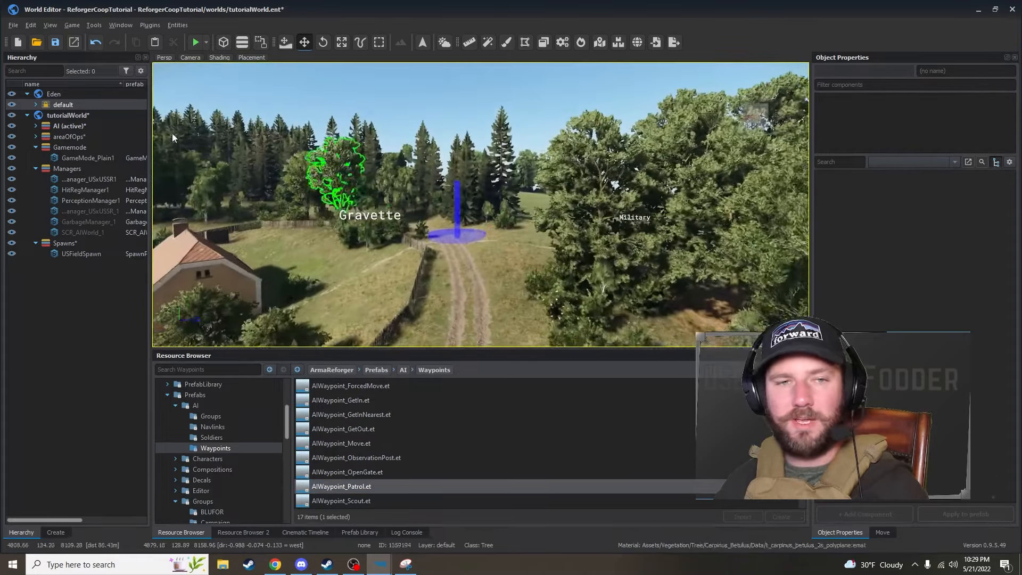
left_click(36, 125)
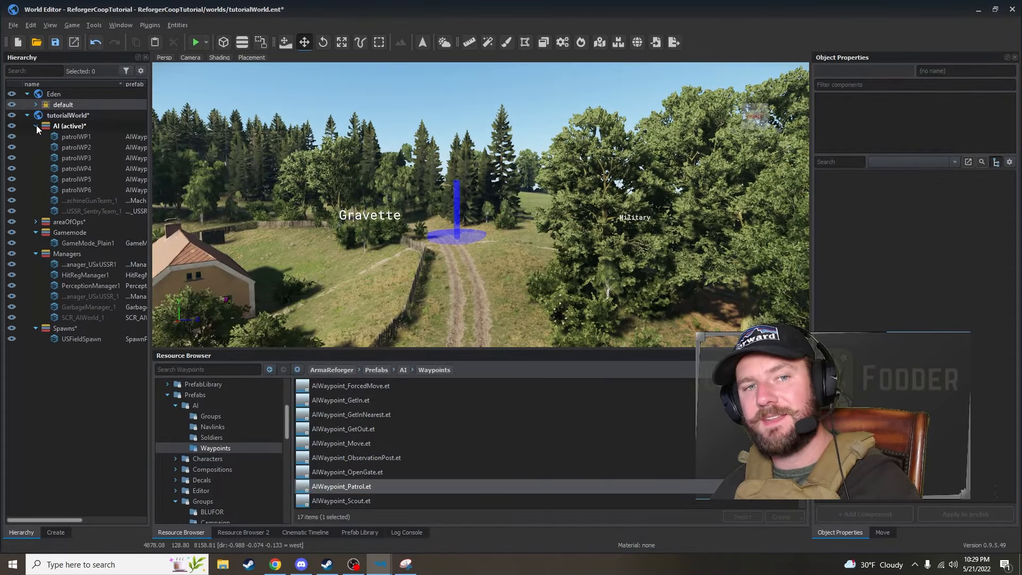
left_click(79, 139)
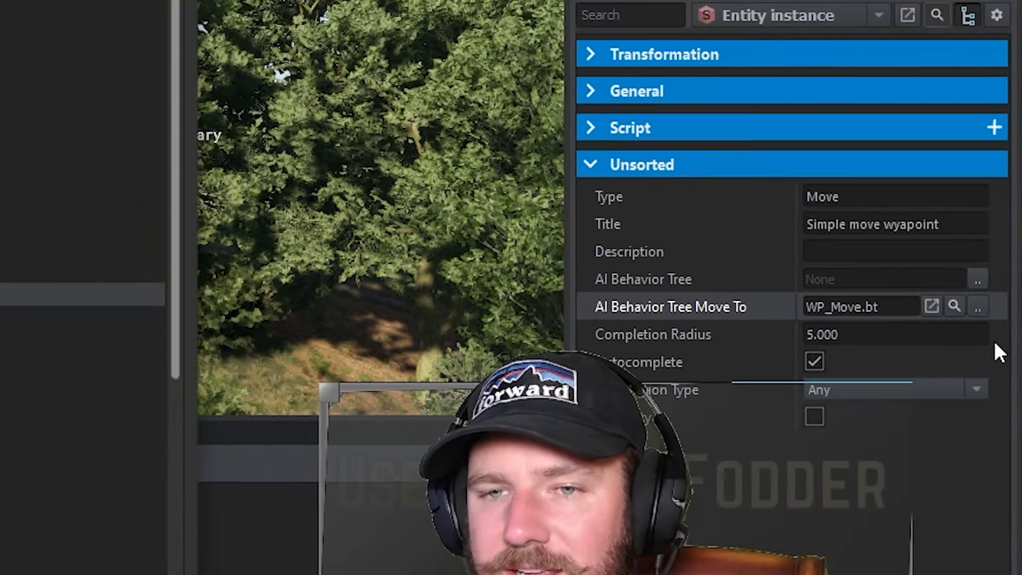
left_click(977, 307)
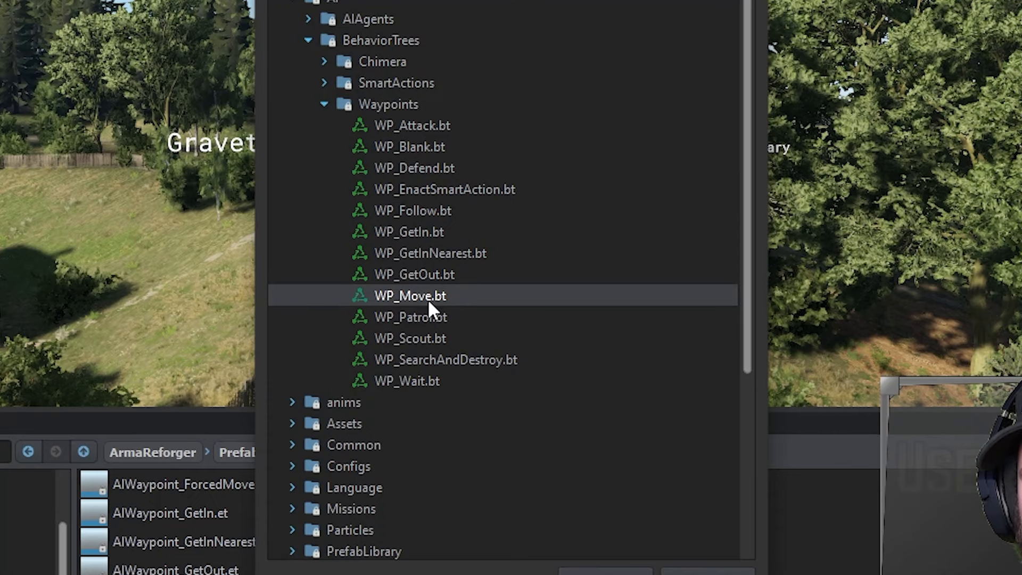
left_click(475, 302)
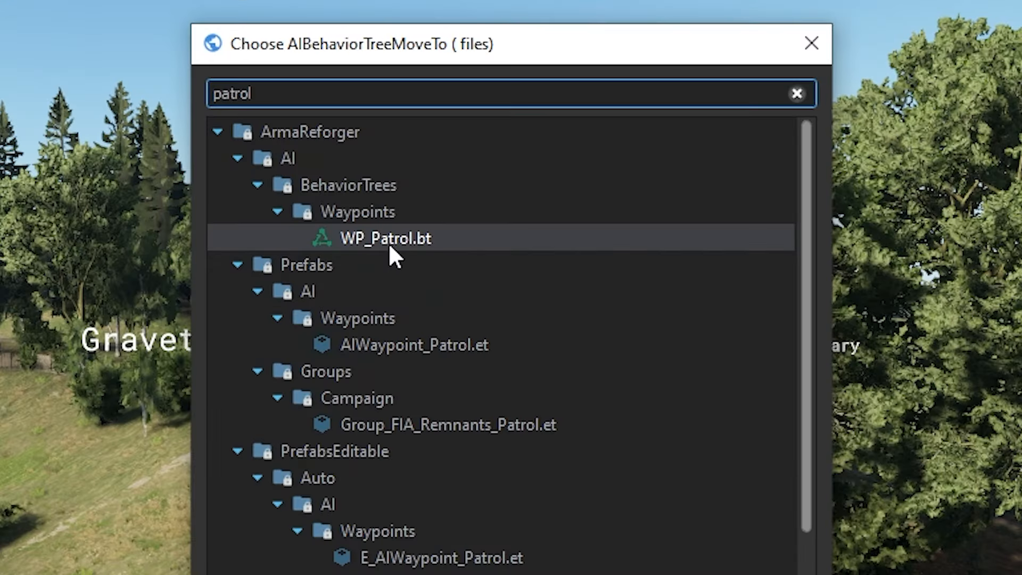
double_click(452, 176)
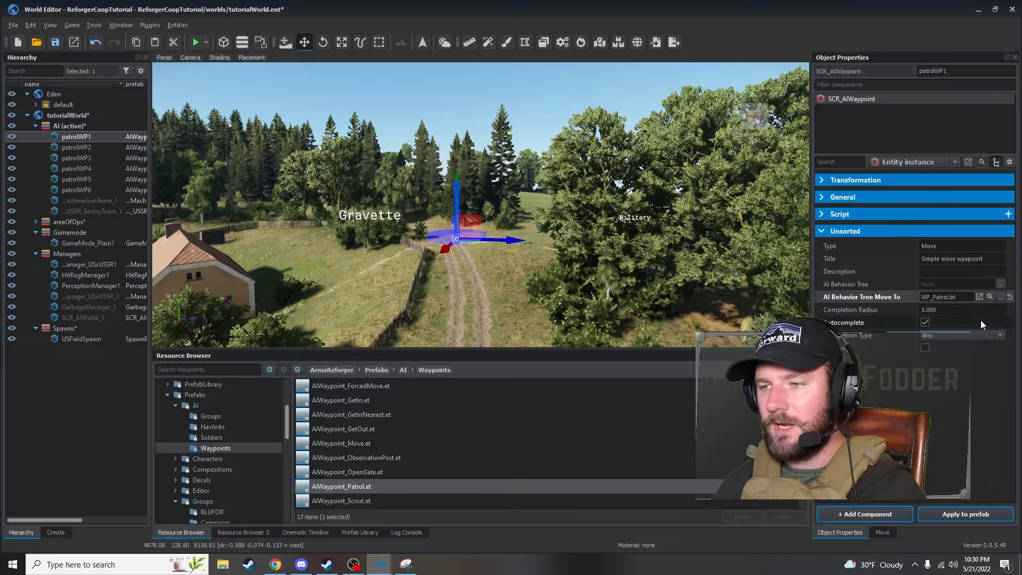
Check the Move To behavior tree of patrolWP1 and the other patrol waypoints in their properties
right_click_drag(500, 297, 553, 306)
key("q")
right_click_drag(607, 266, 511, 277)
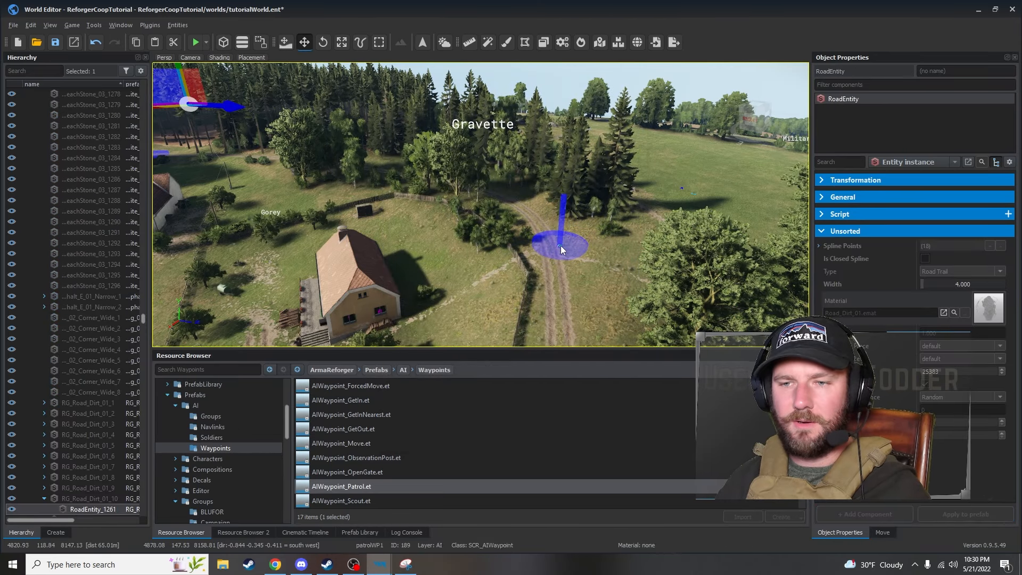
left_click(556, 252)
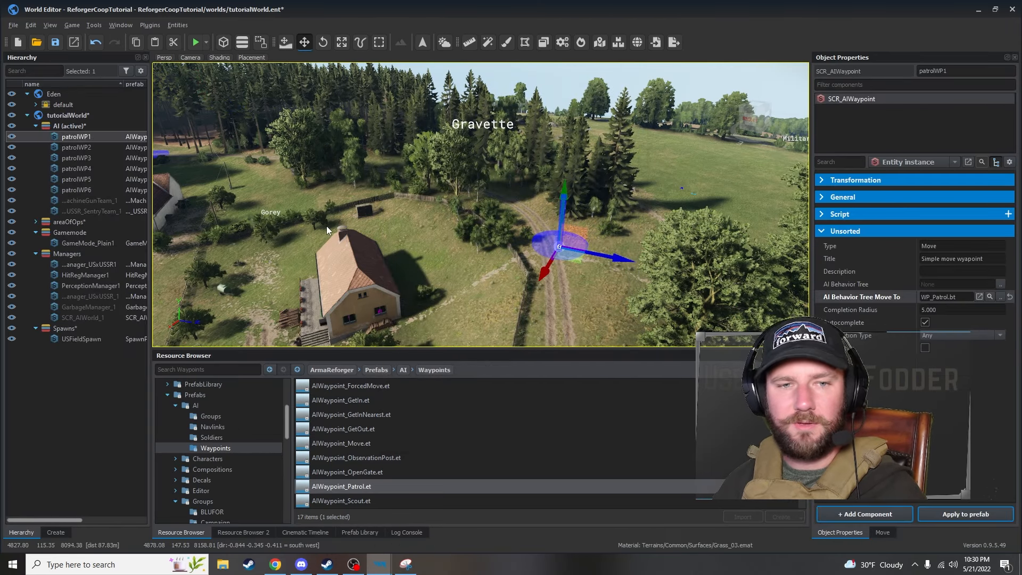
left_click(68, 191)
left_click(559, 244)
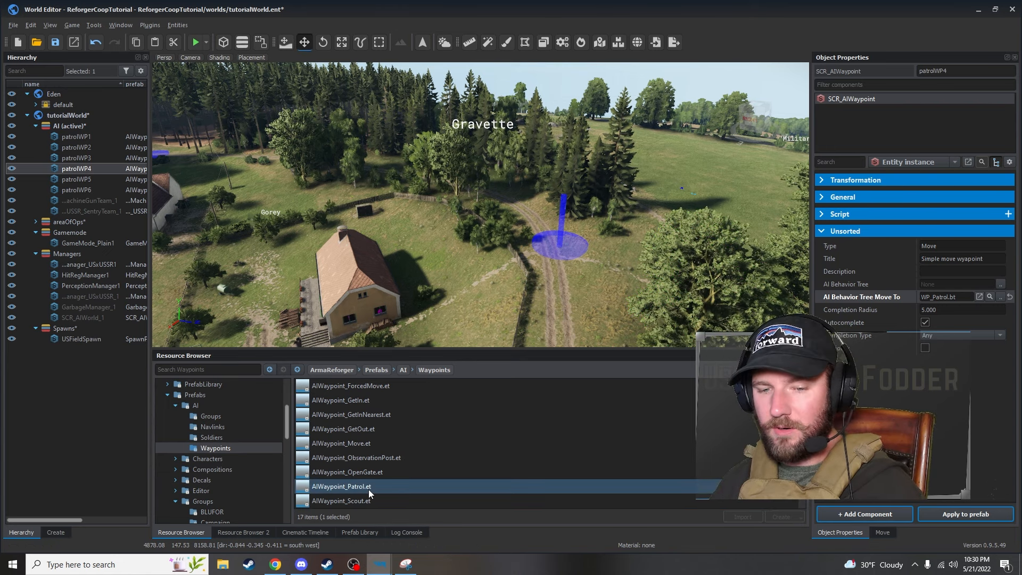
Try to add an AIWaypoint_Patrol prefab to the world near patrolWP1
mouse_move(368, 489)
left_mouse_down()
mouse_move(381, 478)
mouse_move(377, 487)
left_mouse_up()
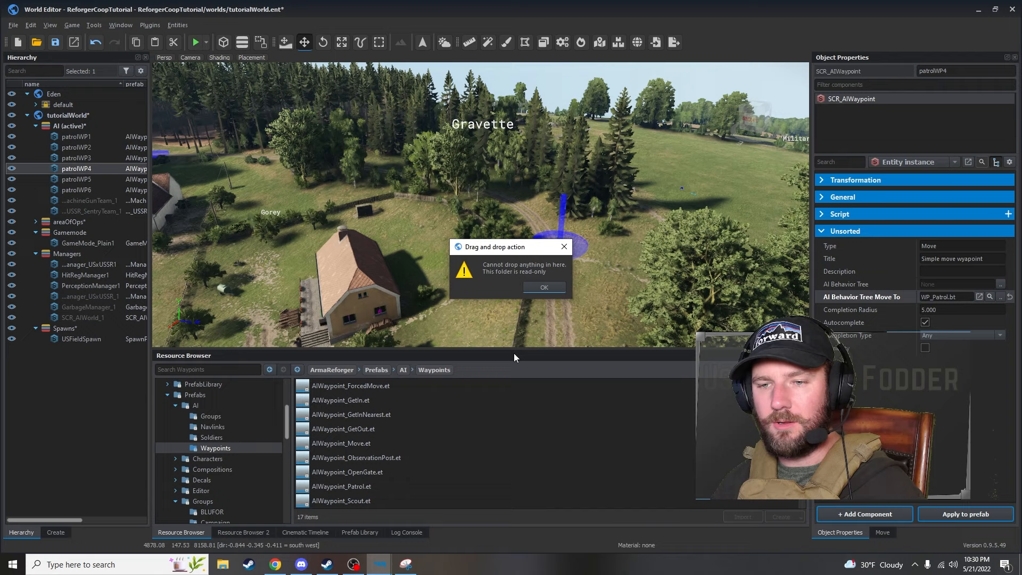
left_click(542, 287)
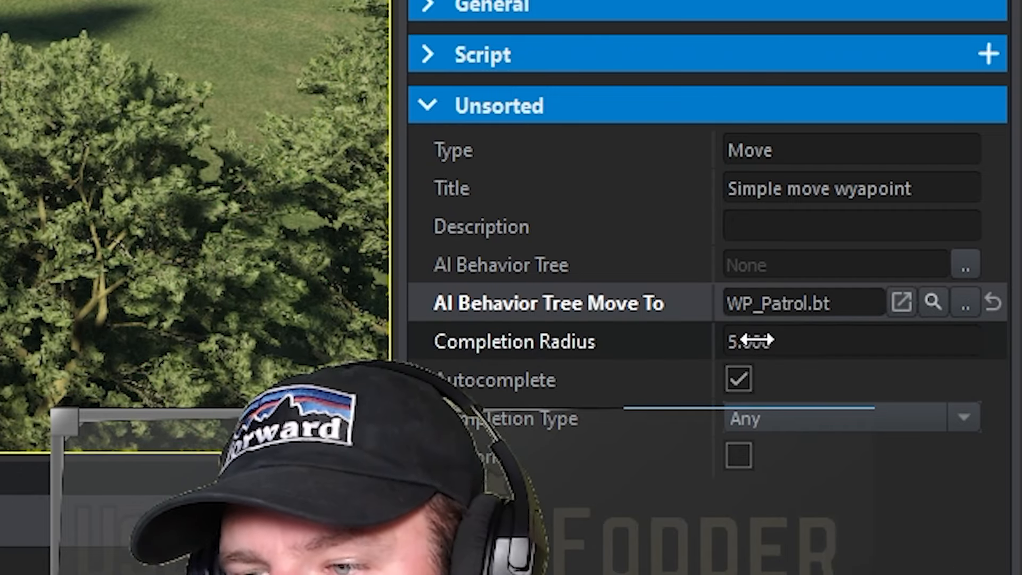
Change patrolWP1's completion radius to 14.7 and back to 5, keeping its completion type at Any
left_click_drag(744, 342, 888, 333)
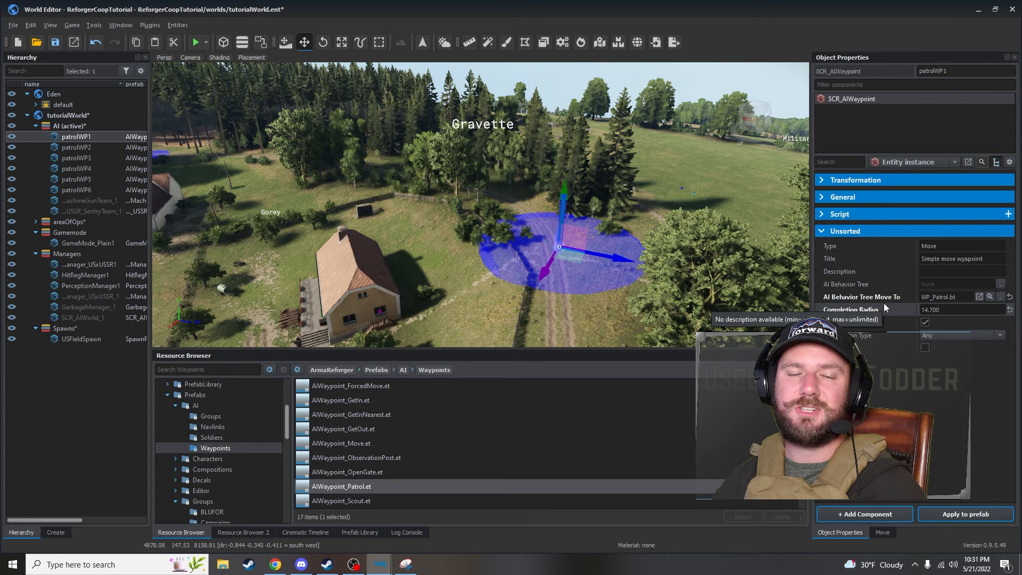
left_click(949, 311)
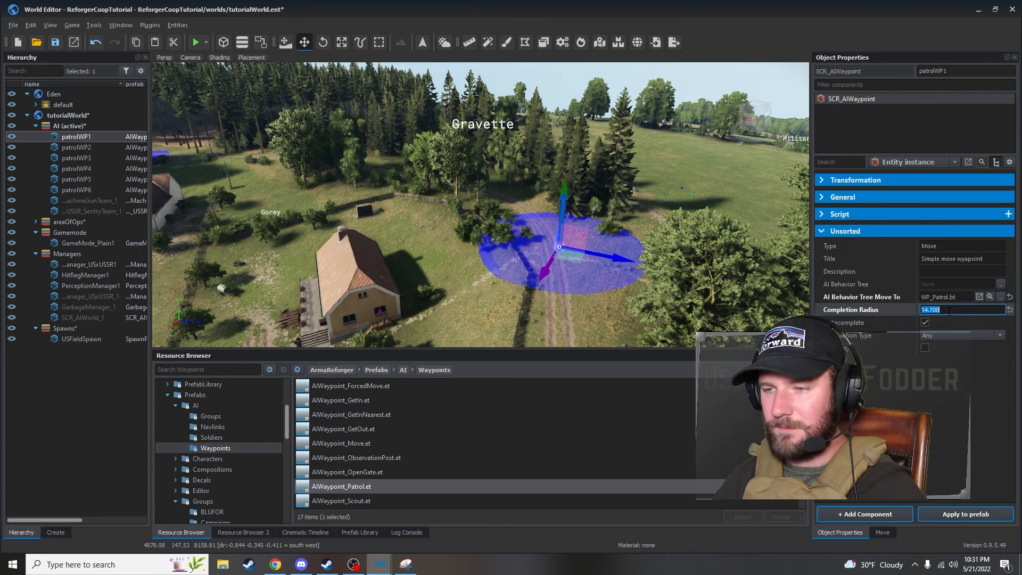
type("5")
key("Return")
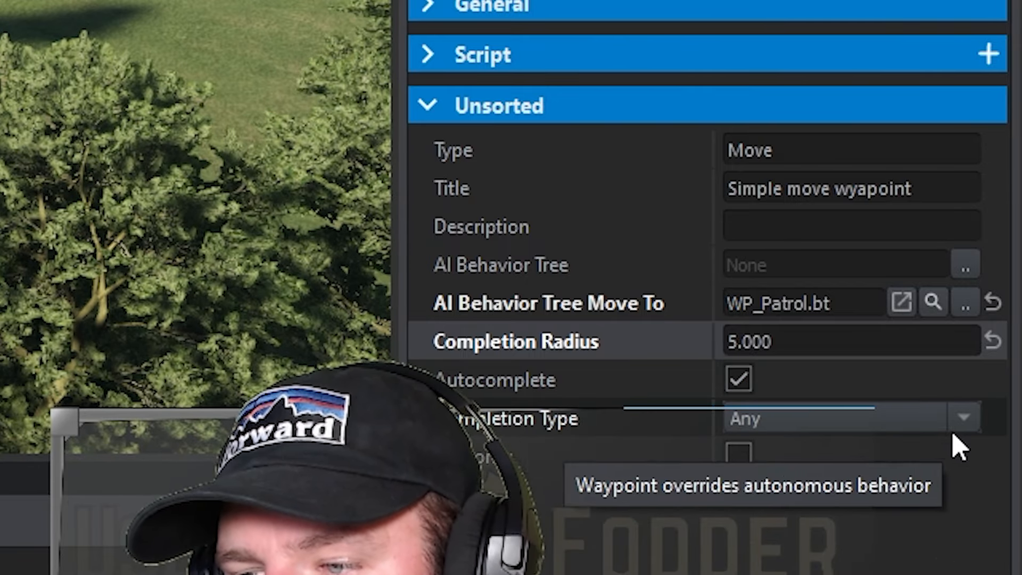
left_click(958, 423)
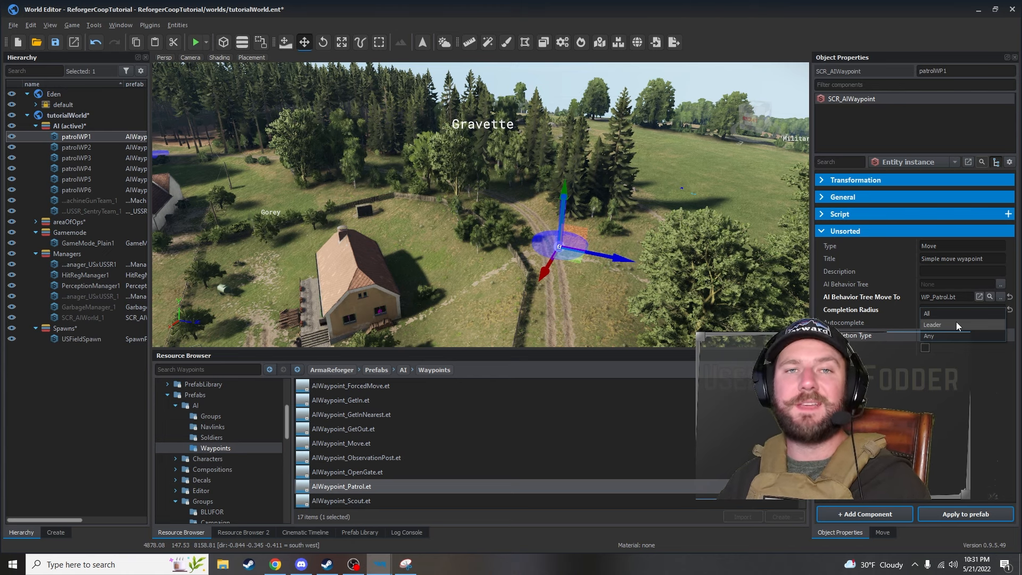
left_click(956, 336)
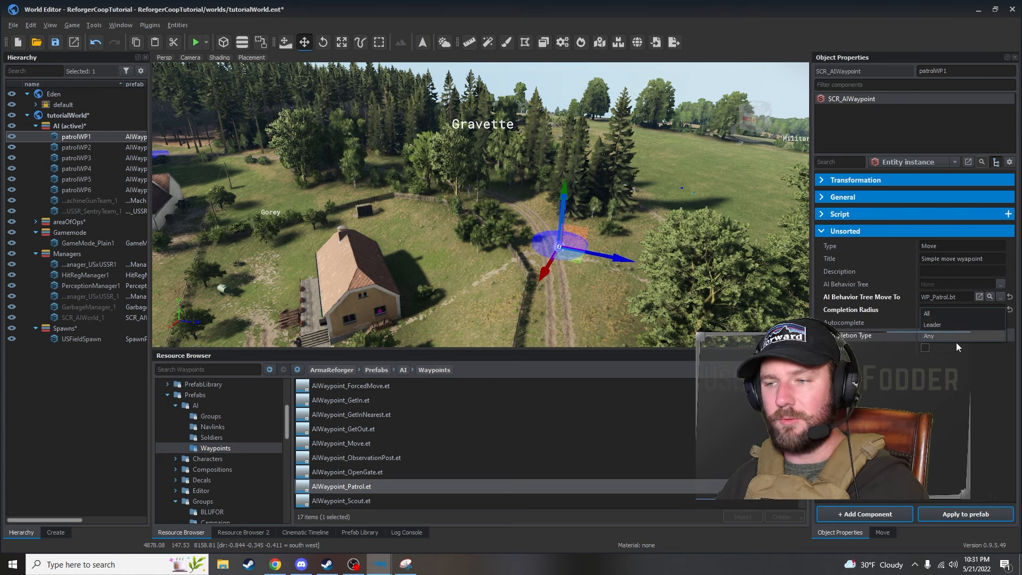
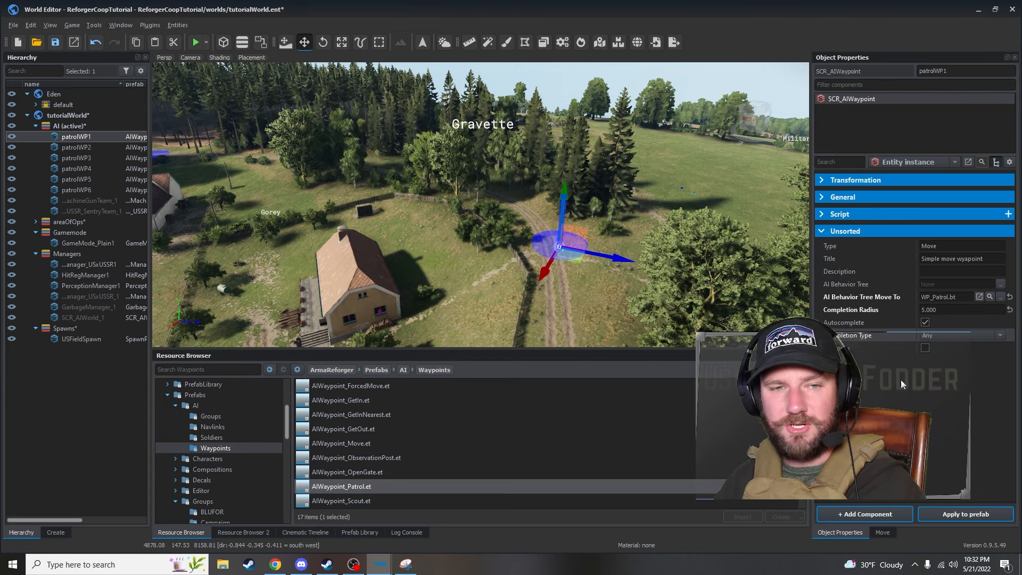
Place an AIWaypoint_Cycle prefab on the grass beside the patrolWP6 waypoint
right_click_drag(589, 285, 708, 314)
right_click_drag(453, 205, 225, 181)
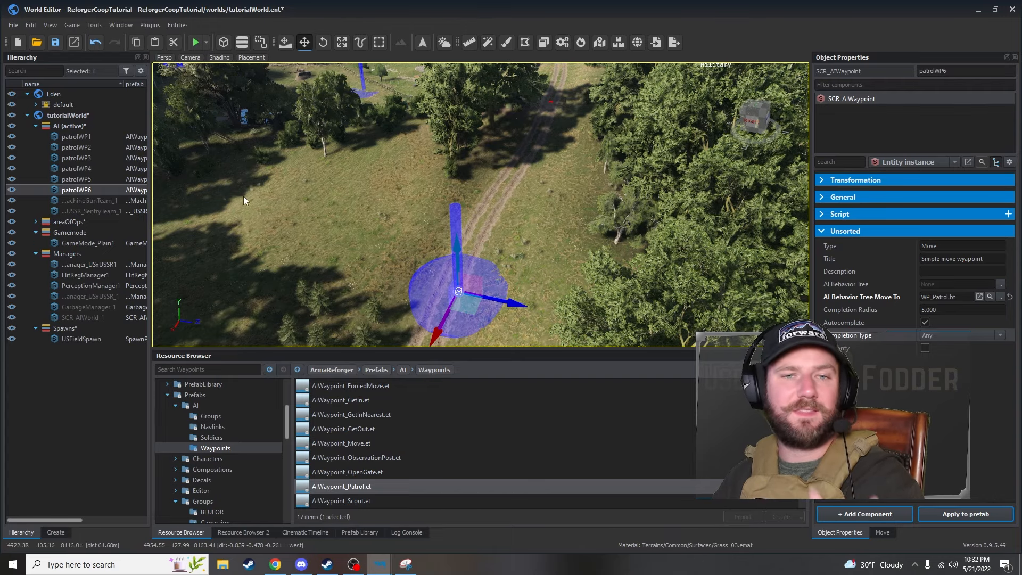
scroll(442, 437, "up", 3)
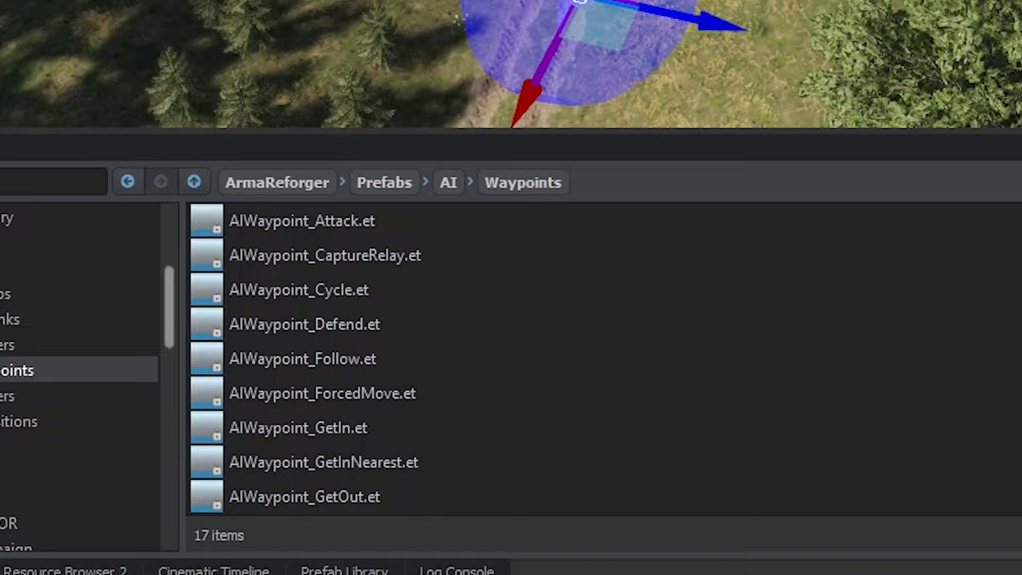
left_click_drag(281, 236, 420, 227)
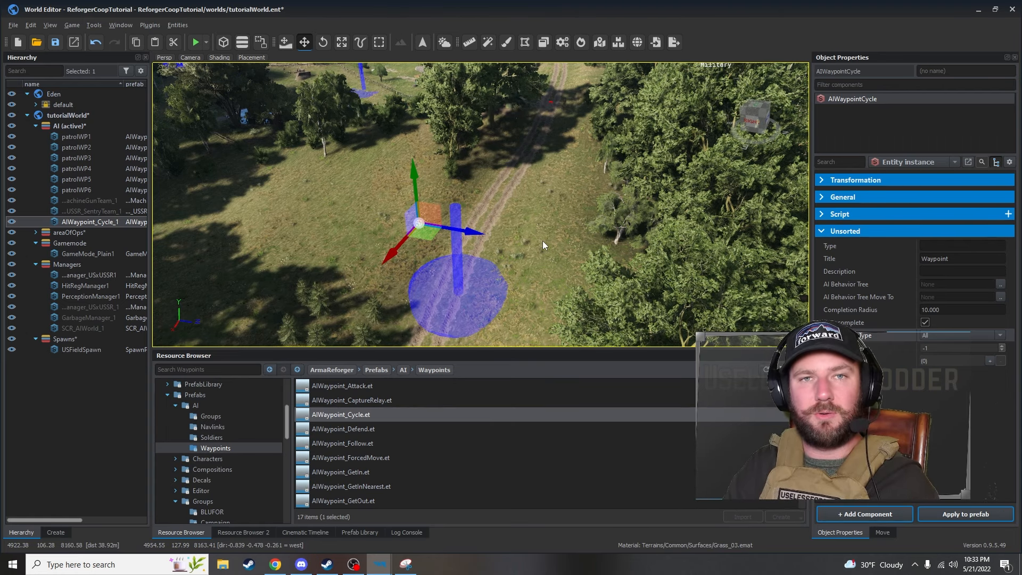
Rename the new cycle waypoint entity as patrolCycle
right_click(85, 222)
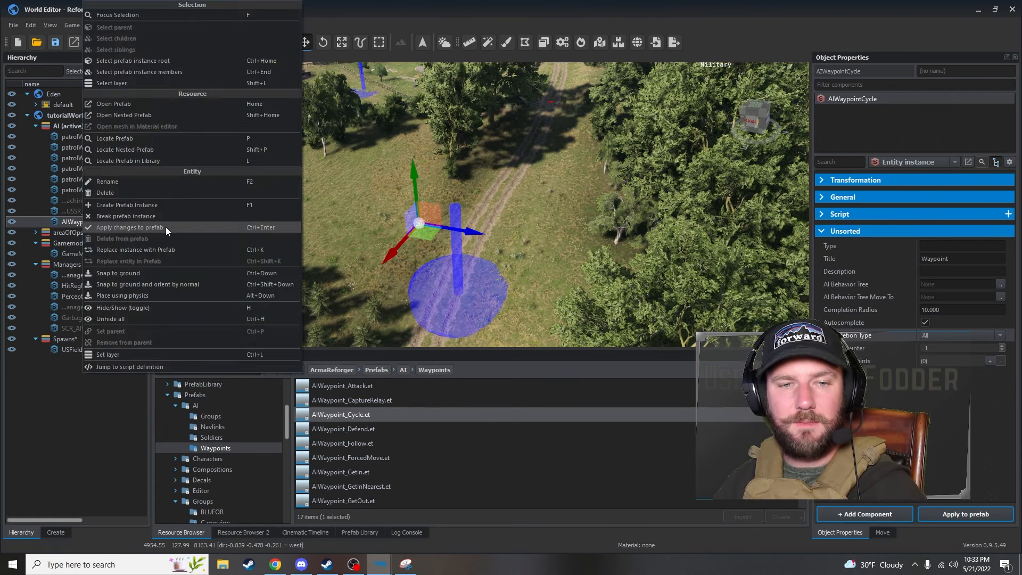
left_click(154, 181)
type("patrolCycl")
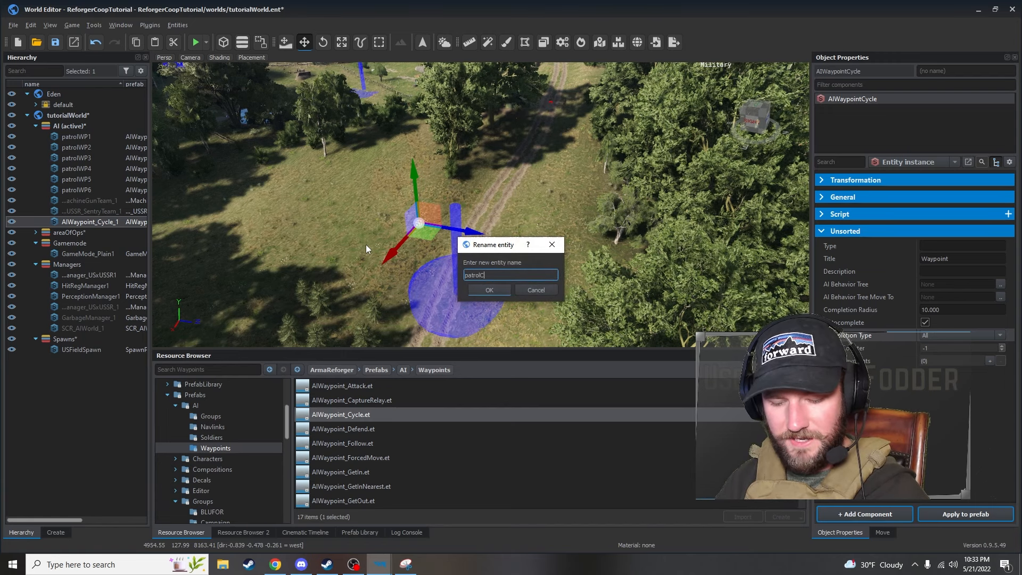
type("e")
key("Return")
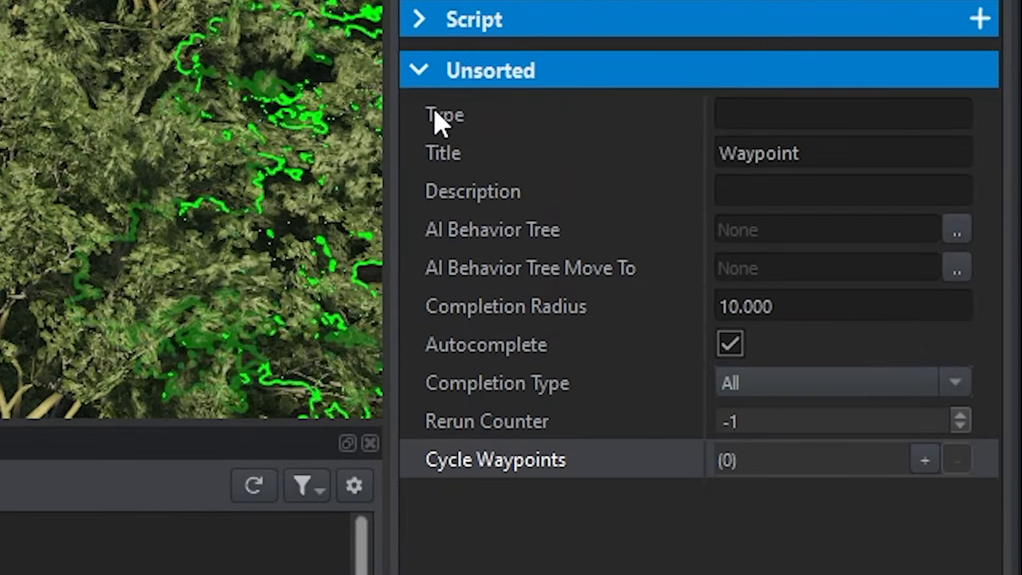
Add six empty entries to patrolCycle's Cycle Waypoints list
left_click(926, 458)
left_click(925, 458)
left_click(925, 459)
left_click(925, 459)
left_click(925, 459)
left_click(925, 459)
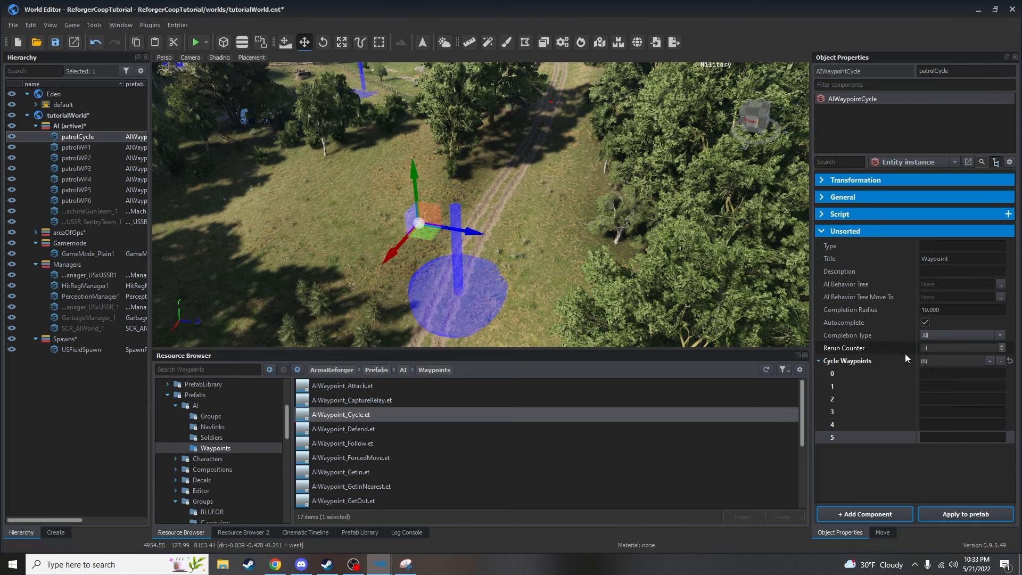
Fill Cycle Waypoints entries 0 to 5 of patrolCycle with patrolWP1 through patrolWP6 in order
left_click(958, 373)
type("patrolWP")
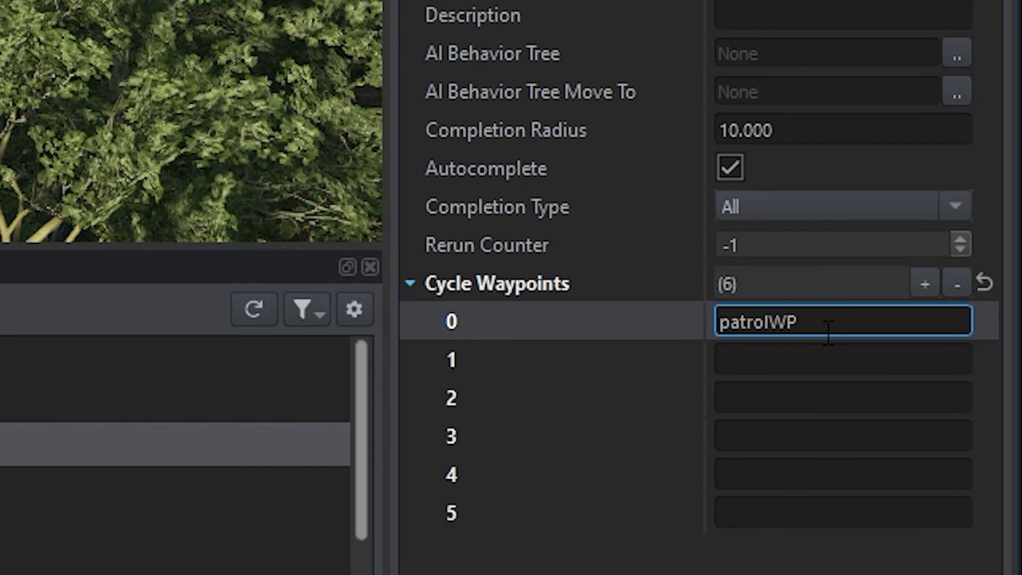
type("1")
left_click(828, 352)
type("patrolWP2")
left_click(825, 394)
type("patrolWP")
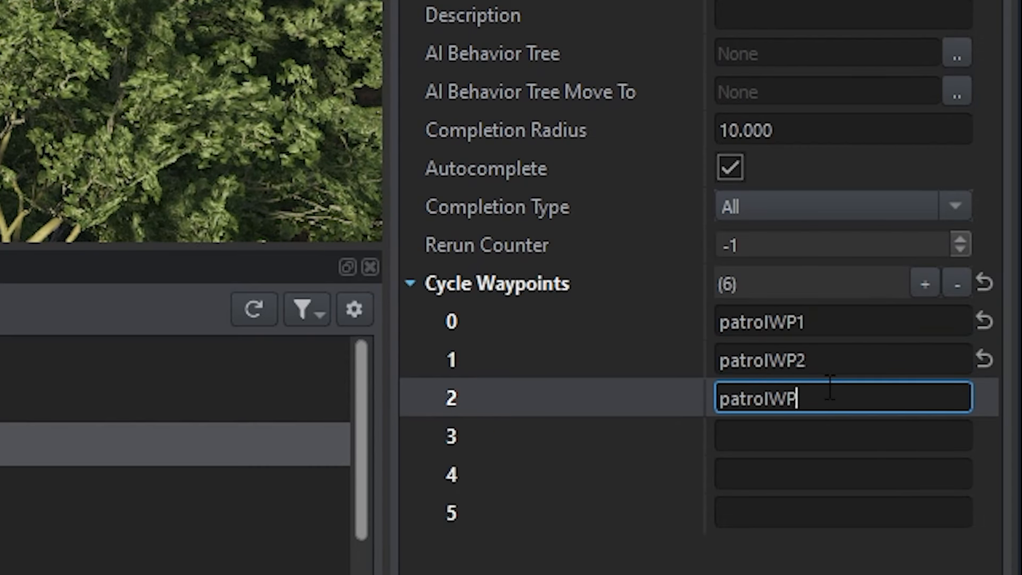
type("3")
left_click(826, 431)
type("patrolWP4")
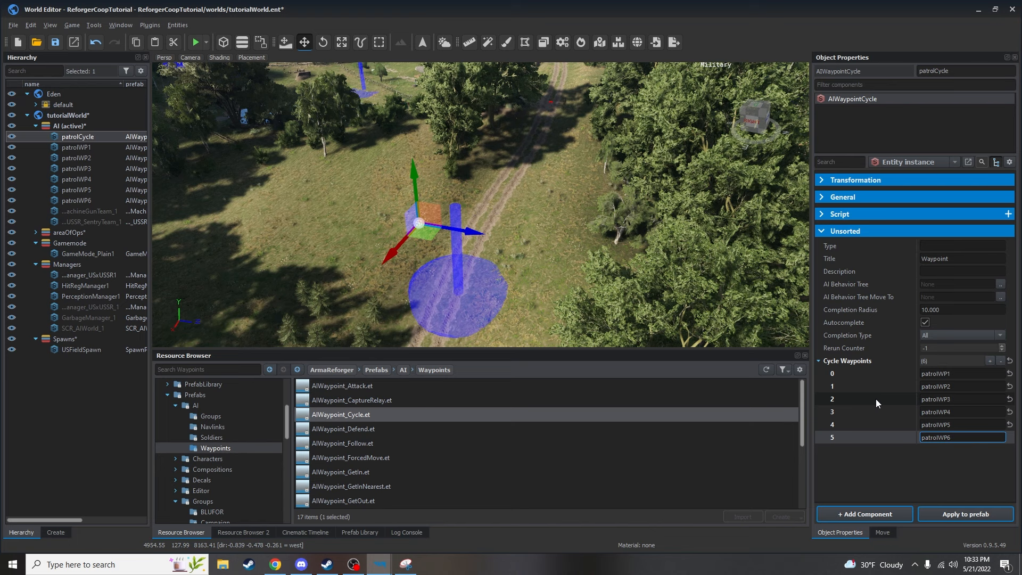
right_click_drag(530, 245, 553, 191)
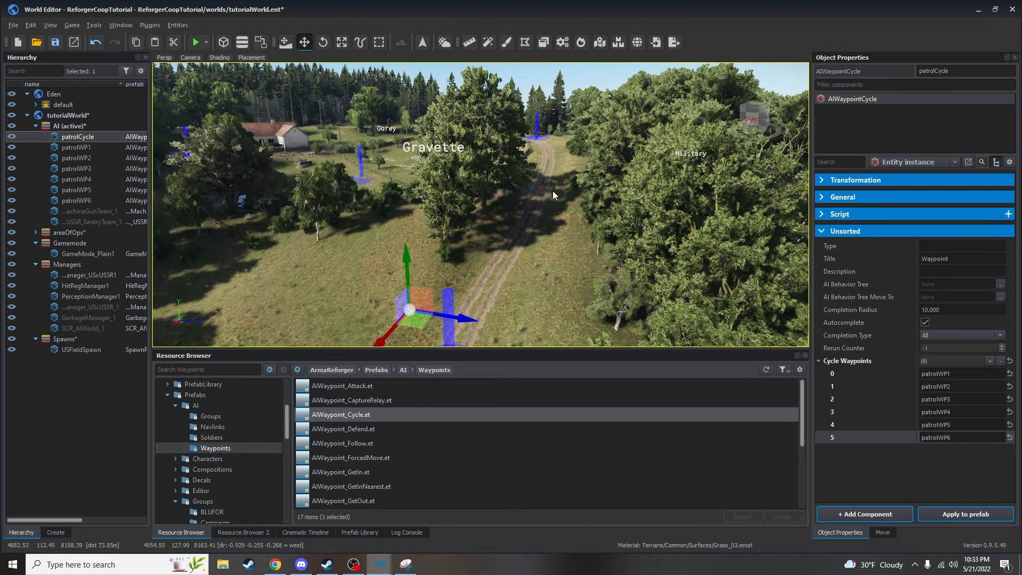
Clear the waypoint names from entries 1 to 5 in the USSR sentry team's Static Waypoints list
right_click_drag(637, 358, 506, 278)
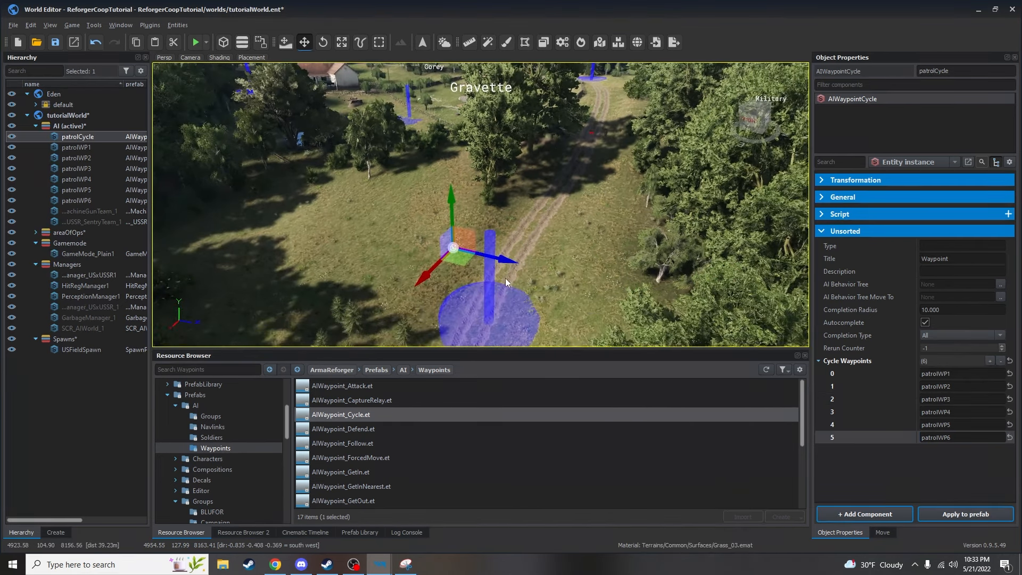
right_click_drag(592, 148, 436, 236)
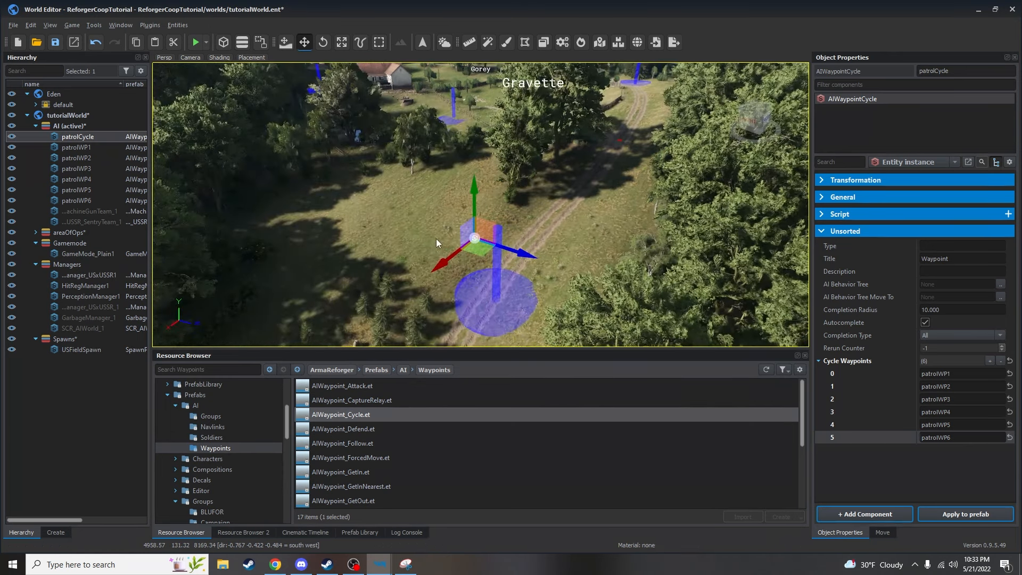
scroll(437, 233, "up", 2)
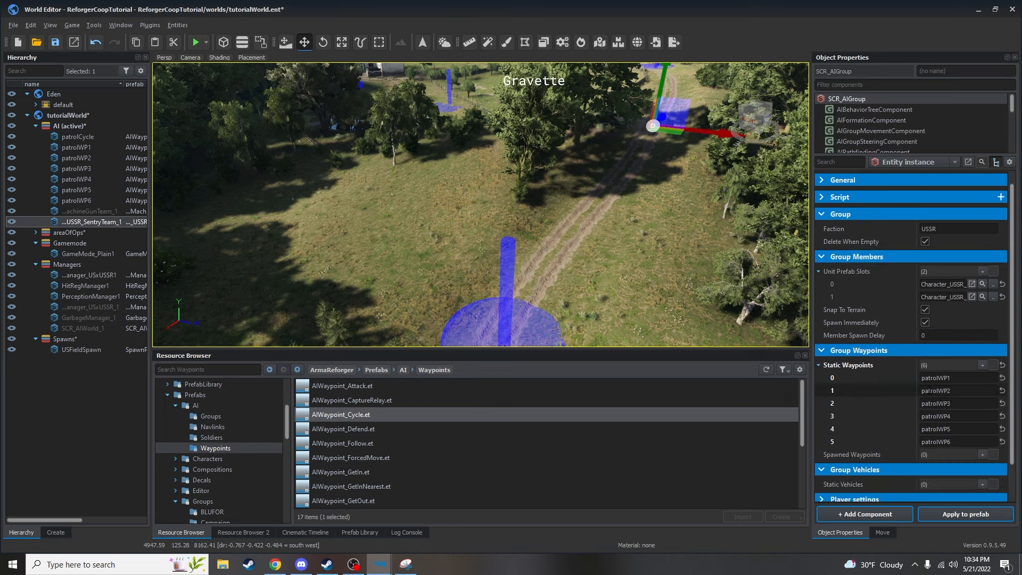
scroll(900, 367, "down", 2)
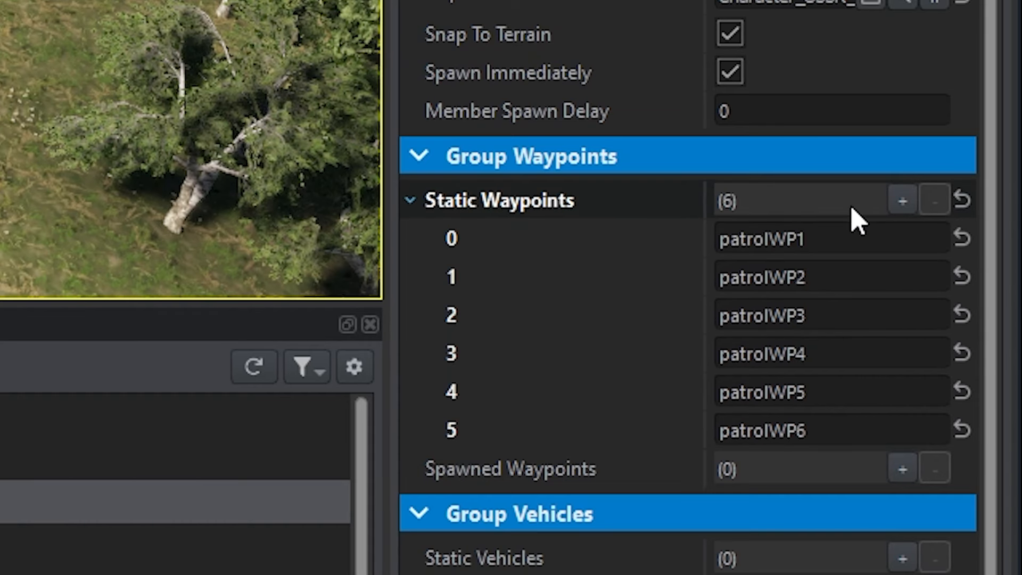
left_click(962, 430)
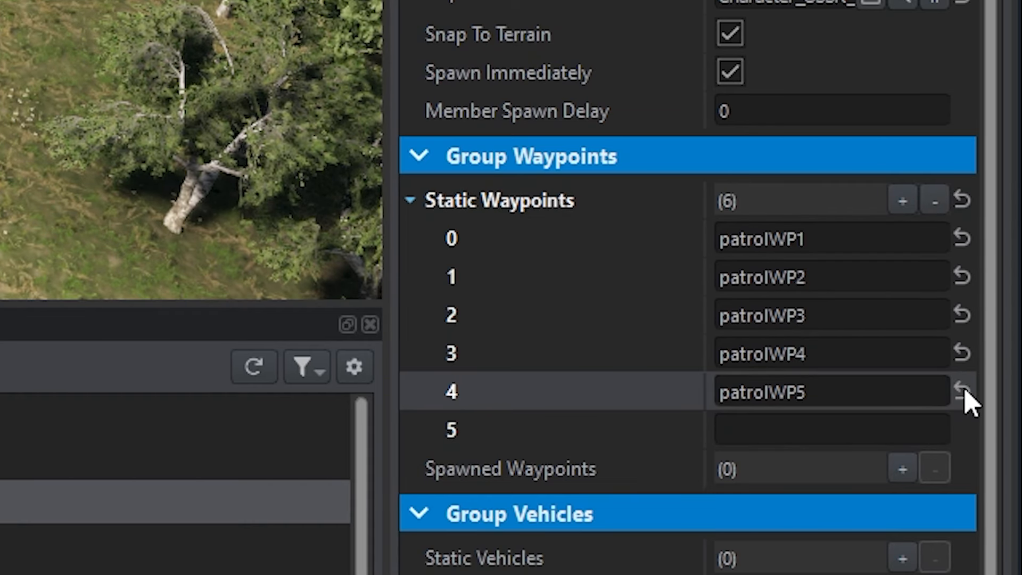
left_click(962, 391)
left_click(962, 353)
left_click(961, 315)
left_click(962, 275)
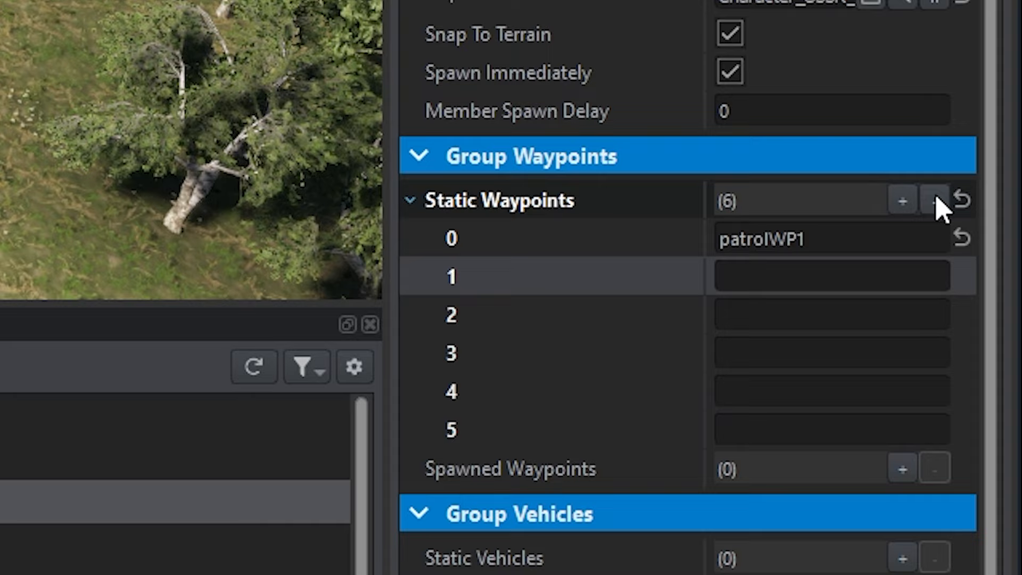
Remove the five emptied entries from the sentry team's Static Waypoints list, keeping only entry 0
left_click(935, 205)
left_click(938, 250)
left_click(938, 251)
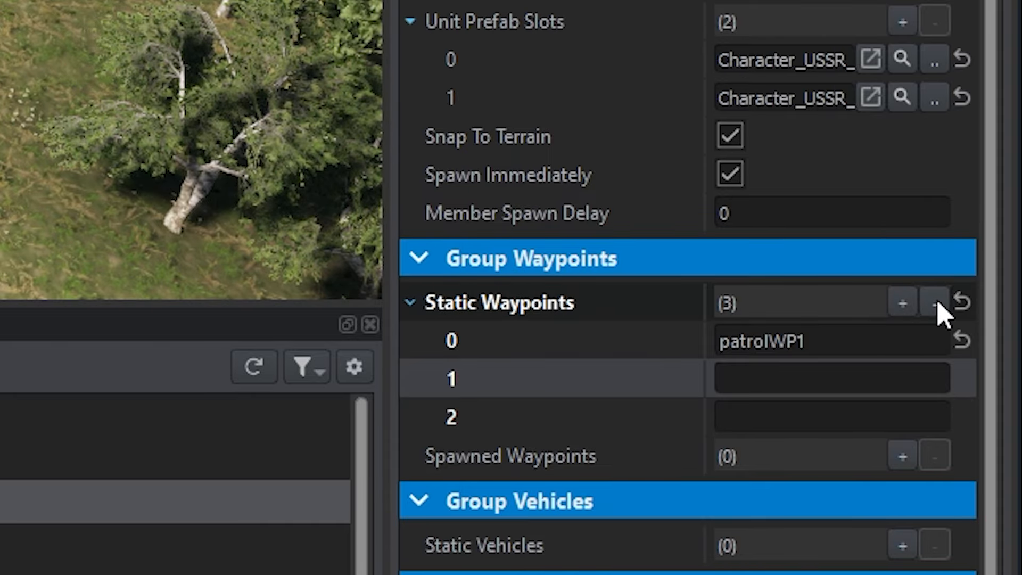
left_click(939, 300)
left_click(935, 354)
Set entry 0 of the sentry team's Static Waypoints to patrolCycle
left_click(770, 394)
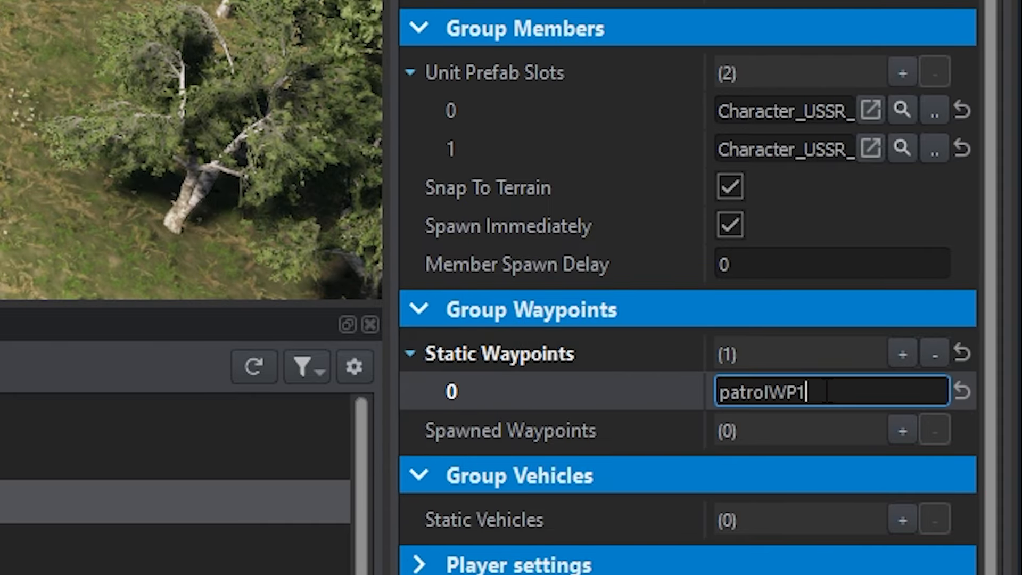
key("ctrl+a")
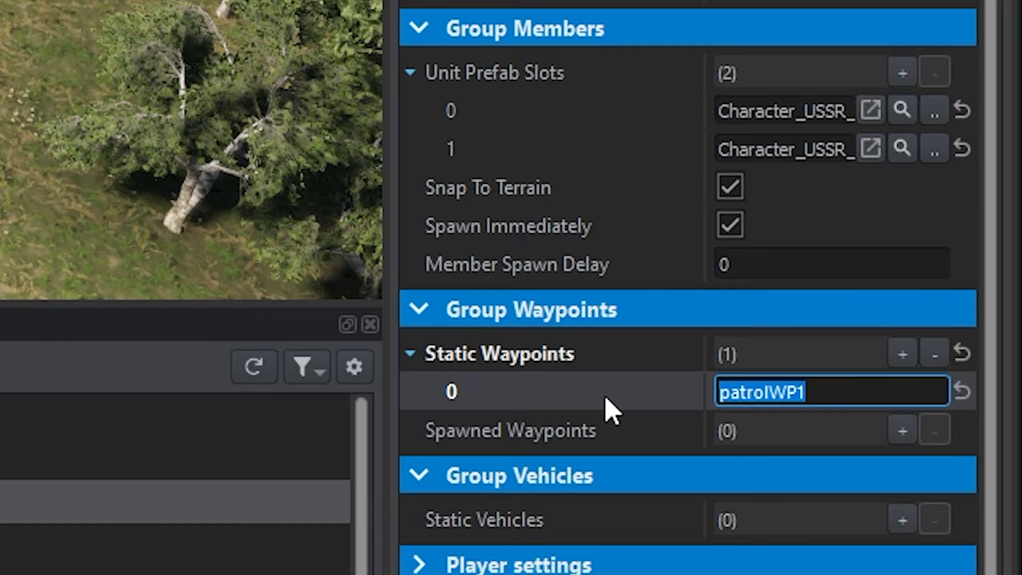
type("patrolCycle")
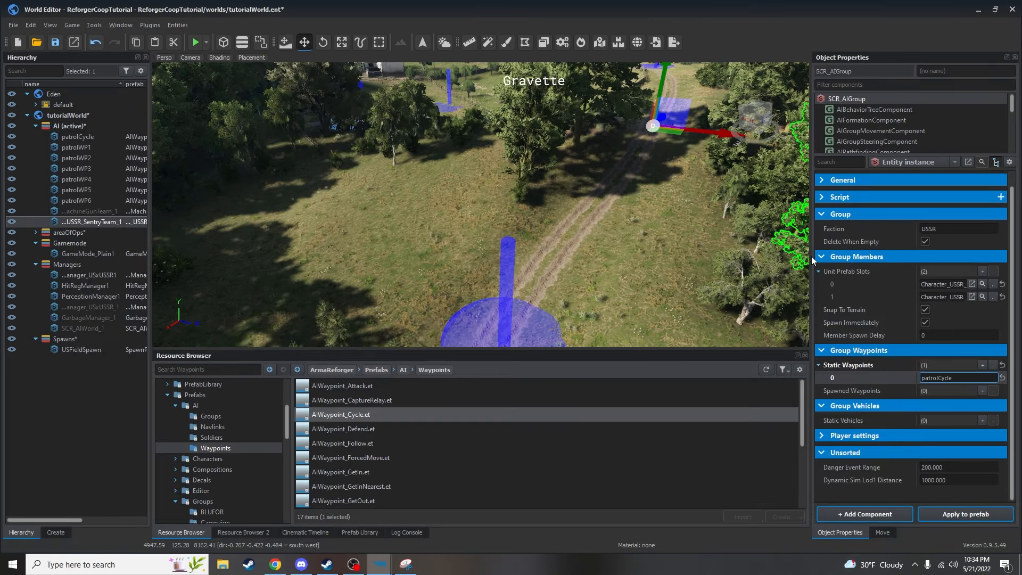
Run the world in play mode to watch the sentry team walk its patrol route, and return to editing
left_click(195, 43)
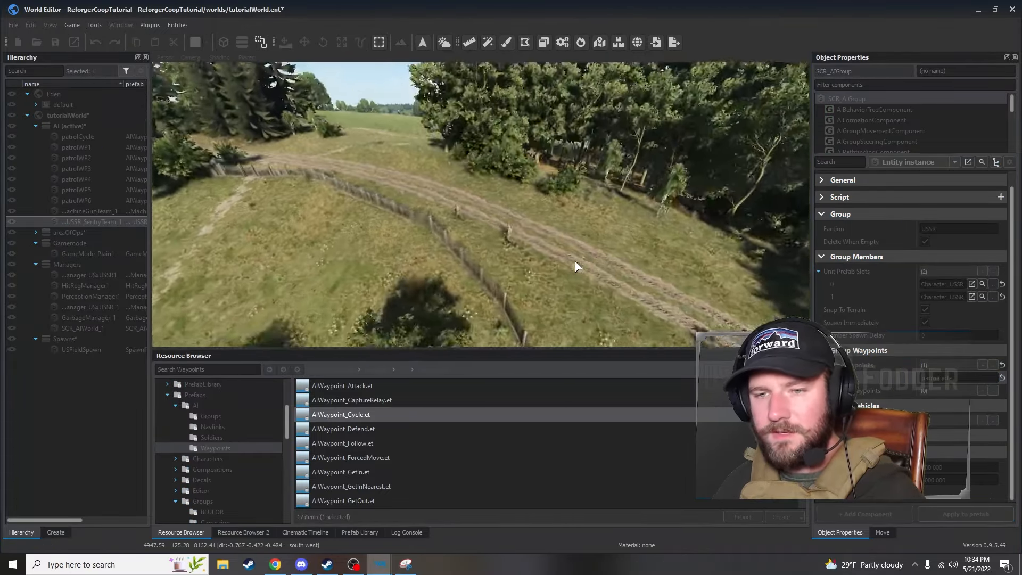
key("w")
right_click_drag(575, 266, 488, 251)
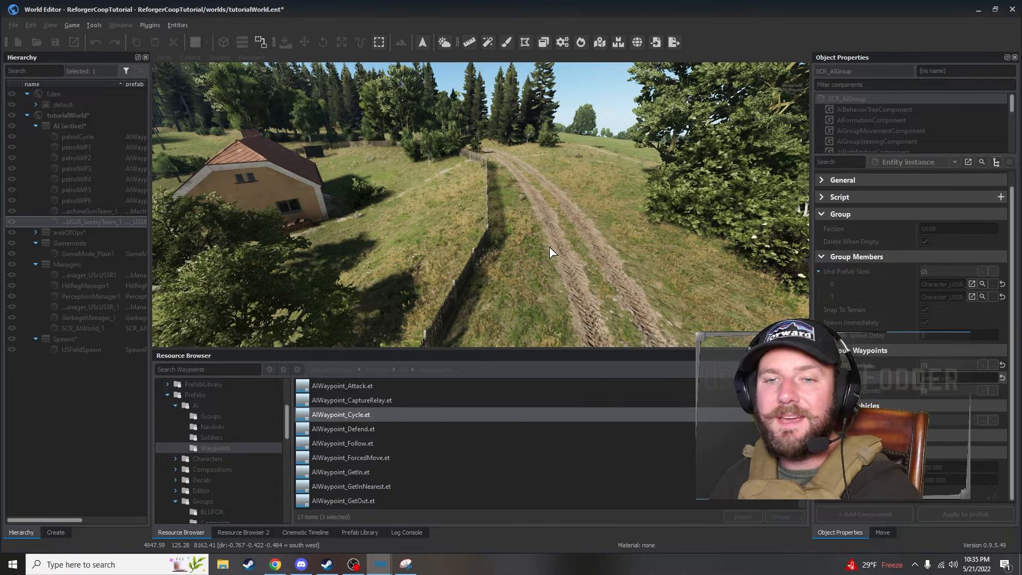
key("w")
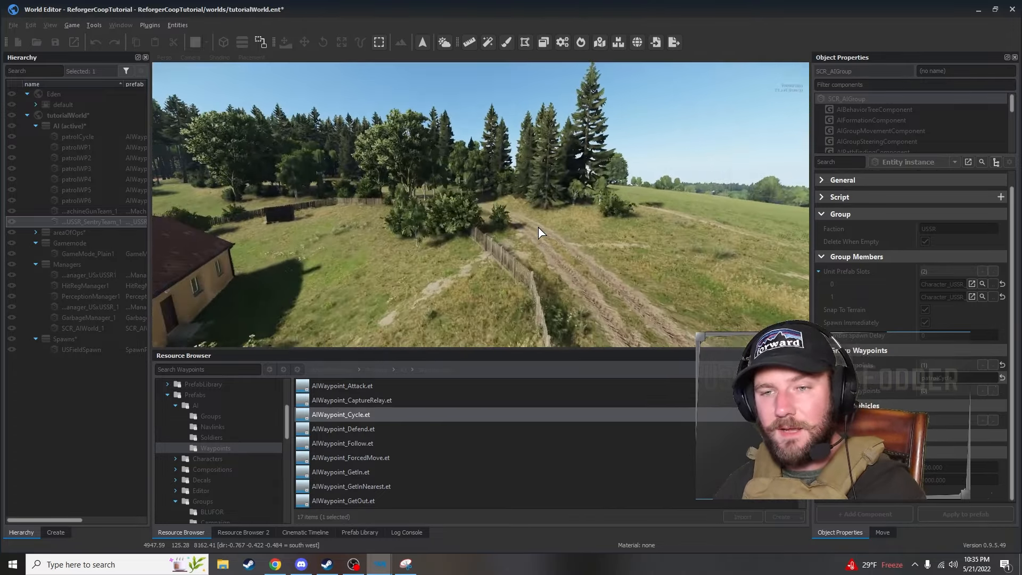
key("s")
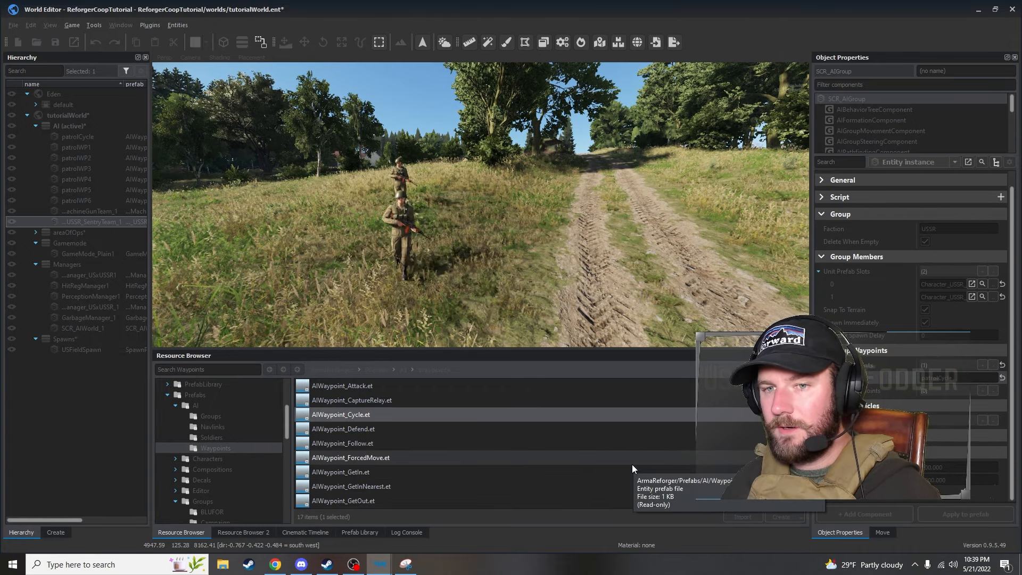
right_click_drag(623, 251, 643, 194)
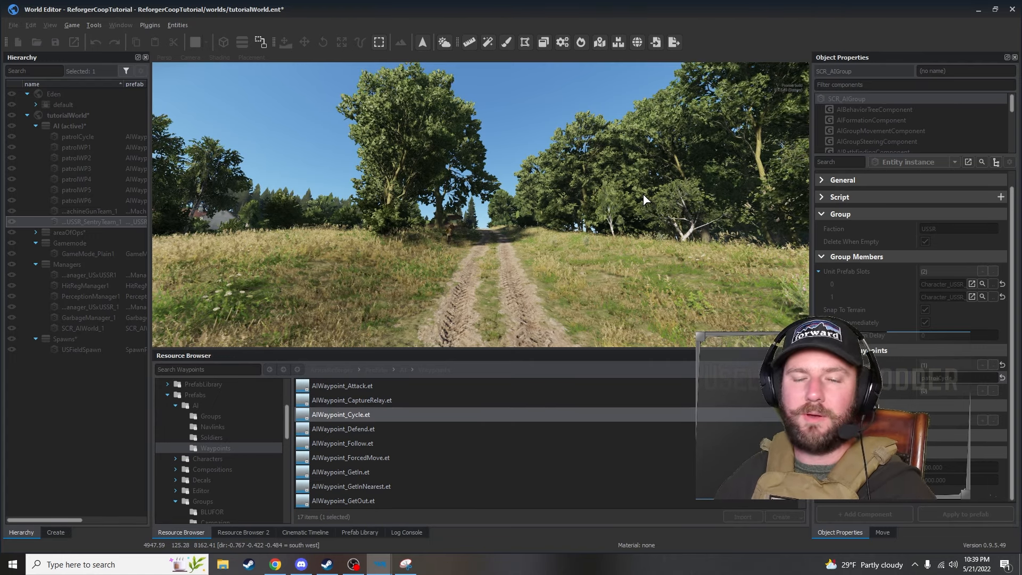
key("Escape")
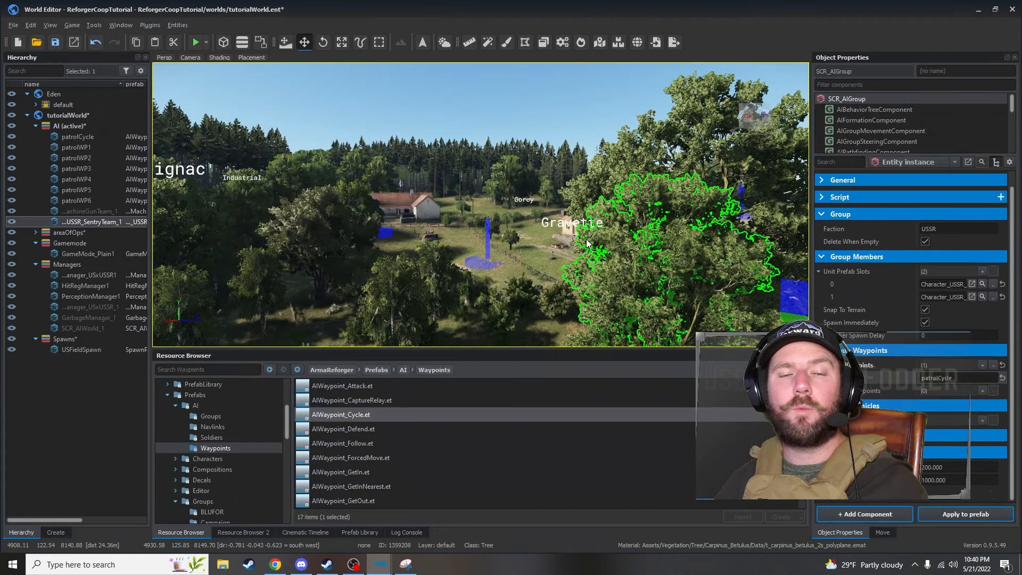
Examine the machine gun team's sandbag position and its surroundings from several angles
key("w")
right_click_drag(544, 241, 726, 292)
key("a")
key("s")
key("w")
key("s")
key("w")
key("w")
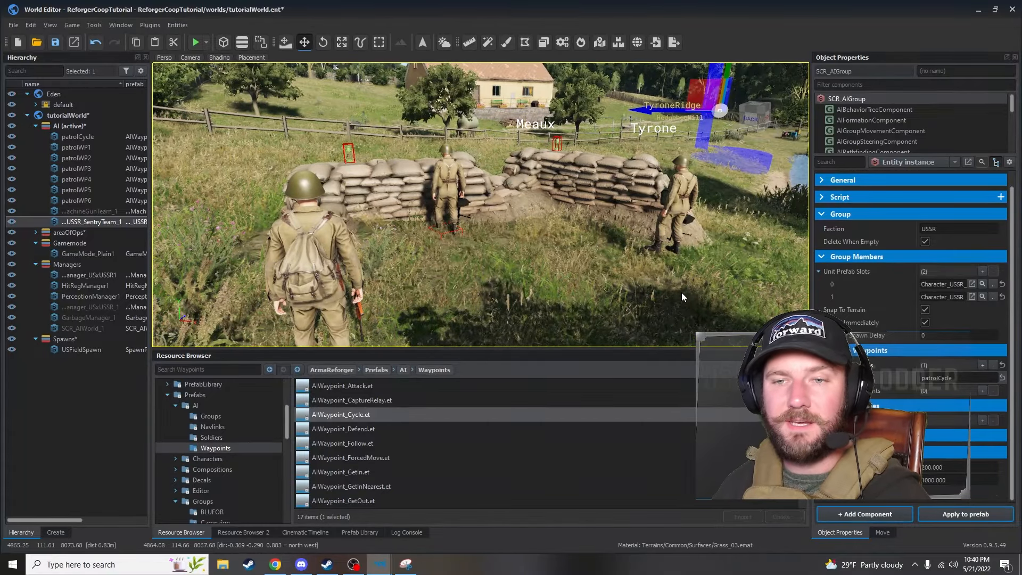
scroll(618, 266, "down", 5)
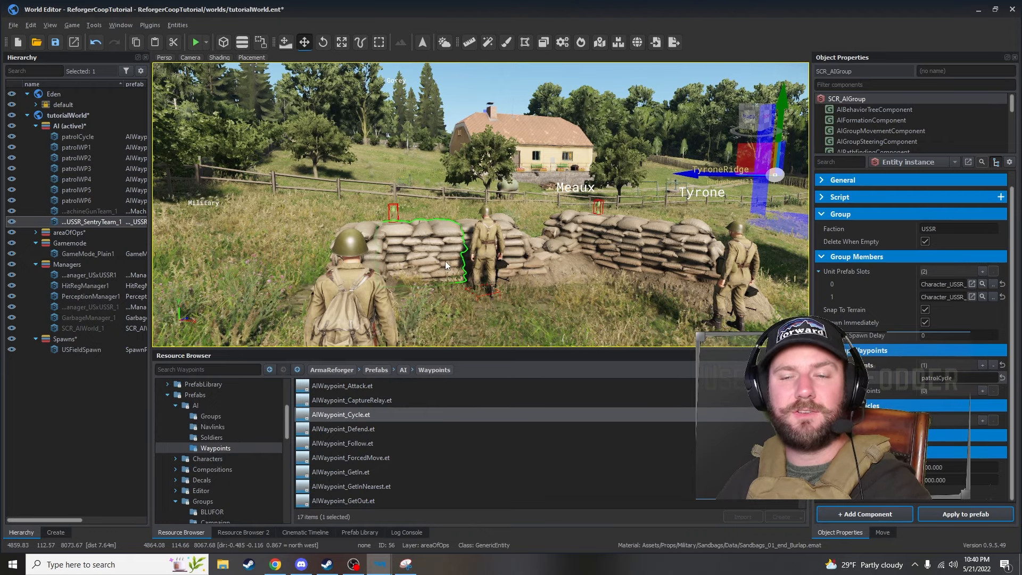
key("s")
right_click_drag(524, 258, 522, 258)
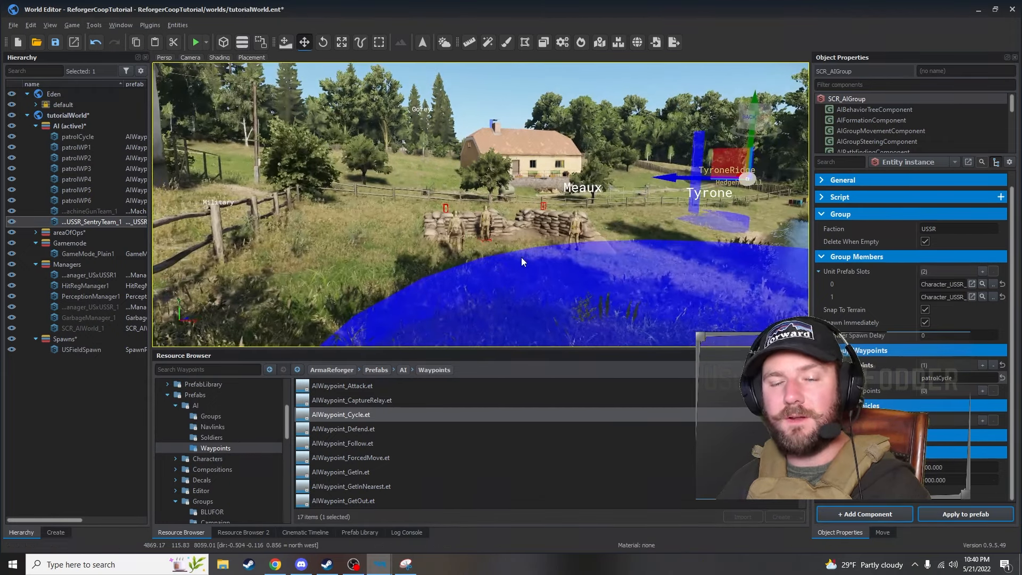
right_click_drag(468, 180, 258, 136)
key("q")
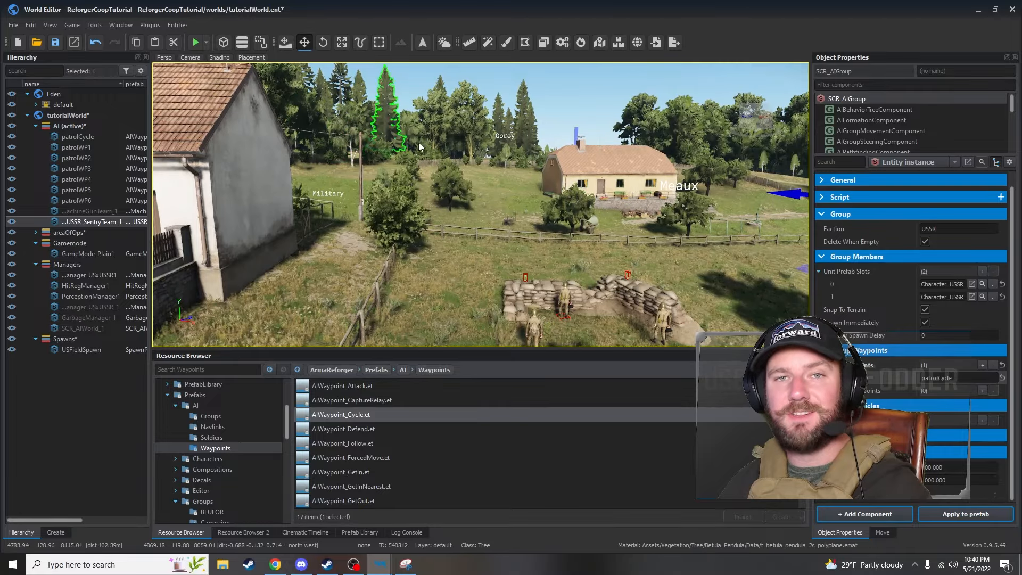
key("w")
right_click_drag(397, 217, 500, 234)
key("q")
right_click_drag(515, 193, 506, 219)
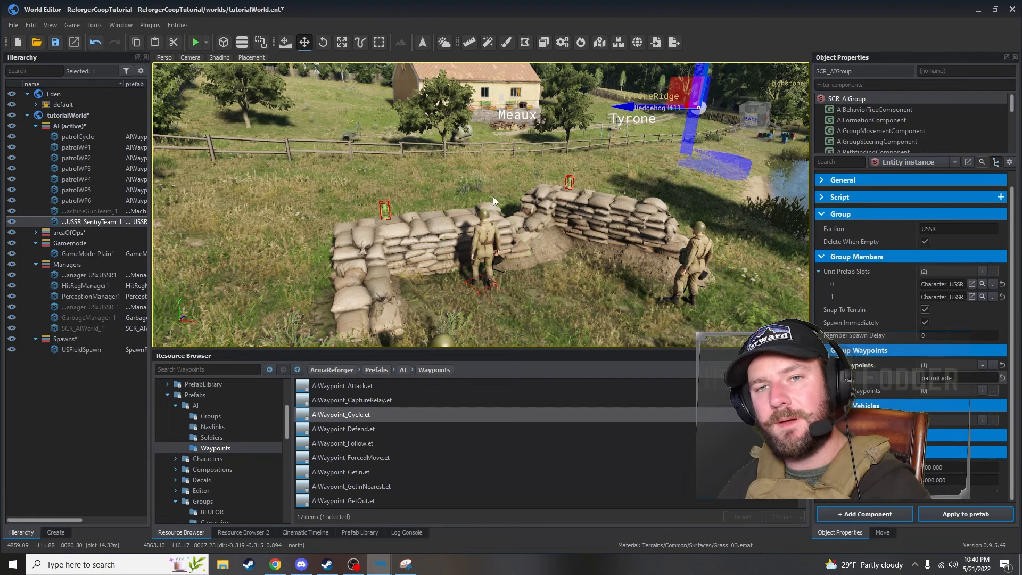
right_click_drag(493, 176, 505, 256)
key("s")
right_click_drag(512, 219, 512, 216)
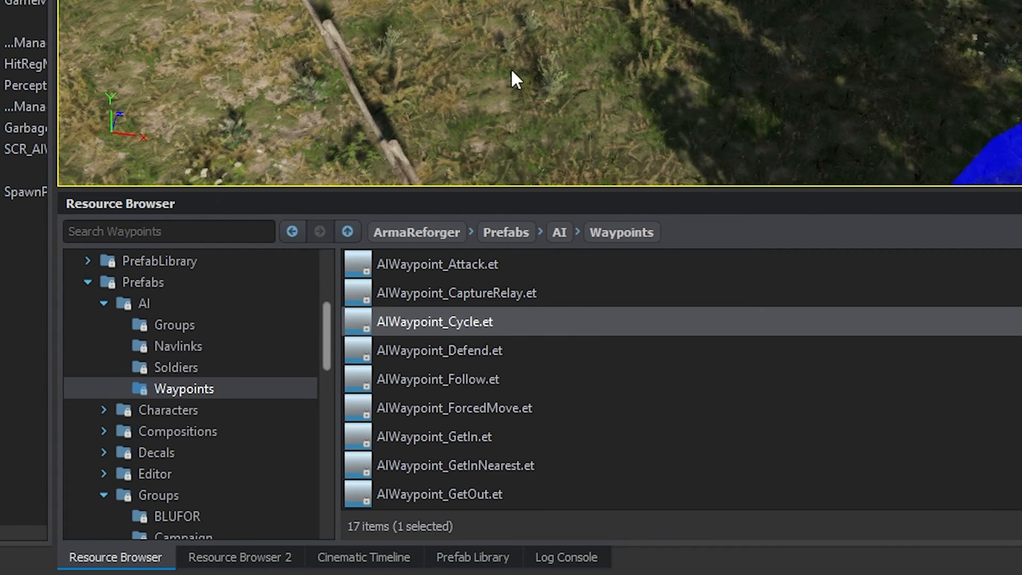
Place an AIWaypoint_Defend prefab on the ground among the soldiers behind the sandbag wall
scroll(159, 314, "up", 2)
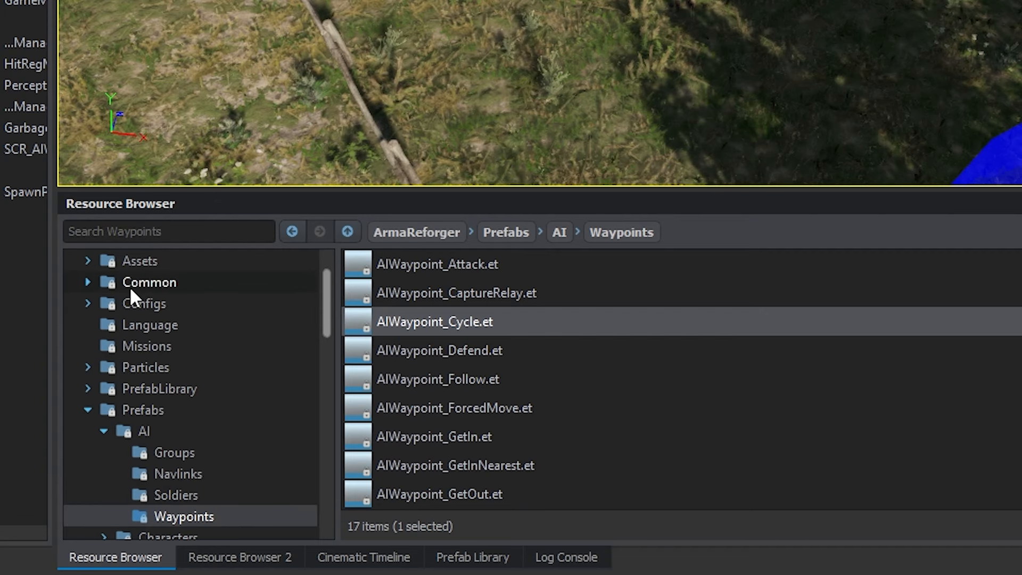
scroll(144, 301, "down", 2)
scroll(158, 312, "up", 1)
scroll(152, 337, "down", 1)
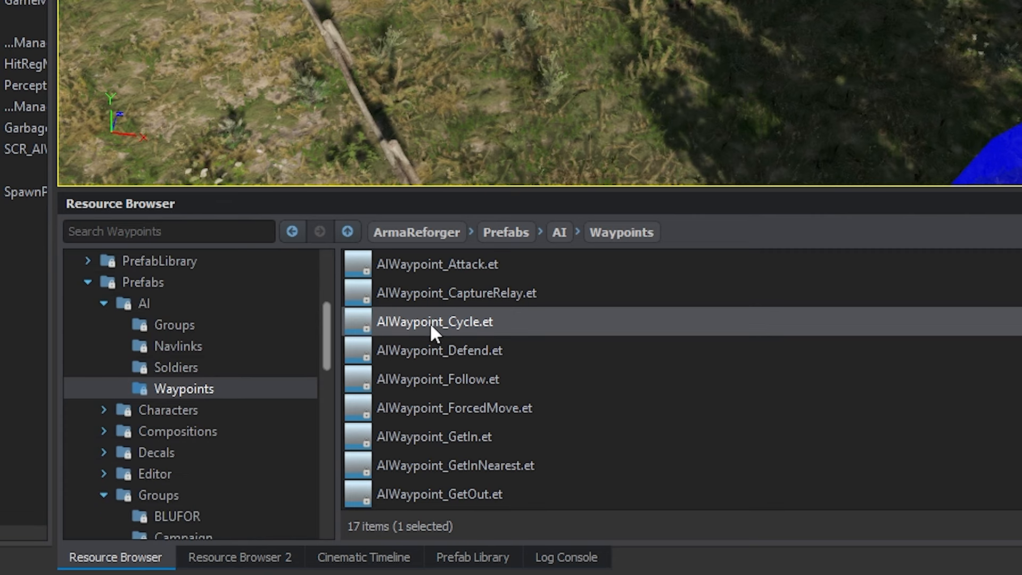
left_click_drag(443, 347, 724, 0)
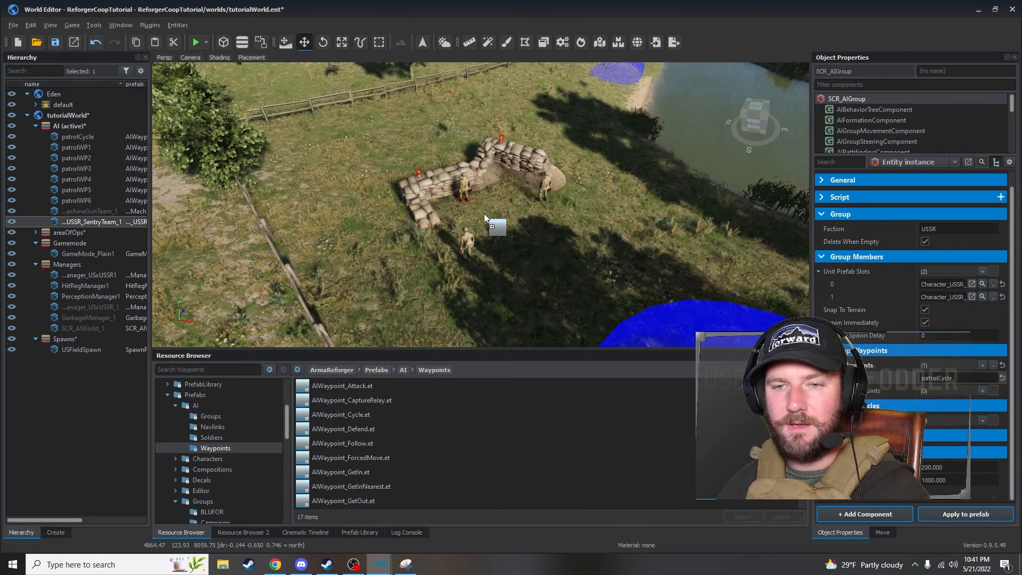
left_click_drag(486, 202, 489, 202)
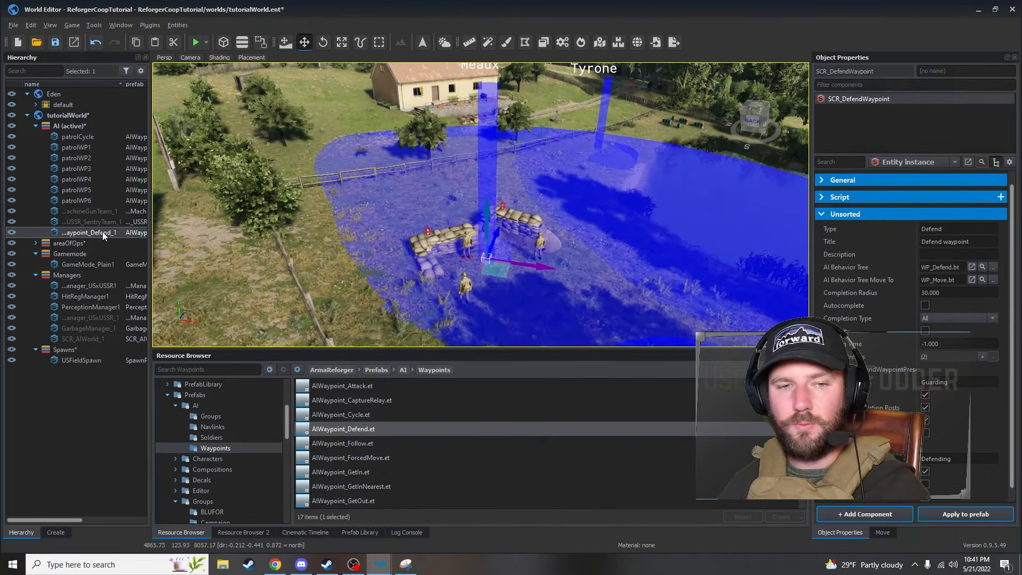
Rename the new defend waypoint entity as bunkerDefend1
right_click(102, 232)
left_click(181, 182)
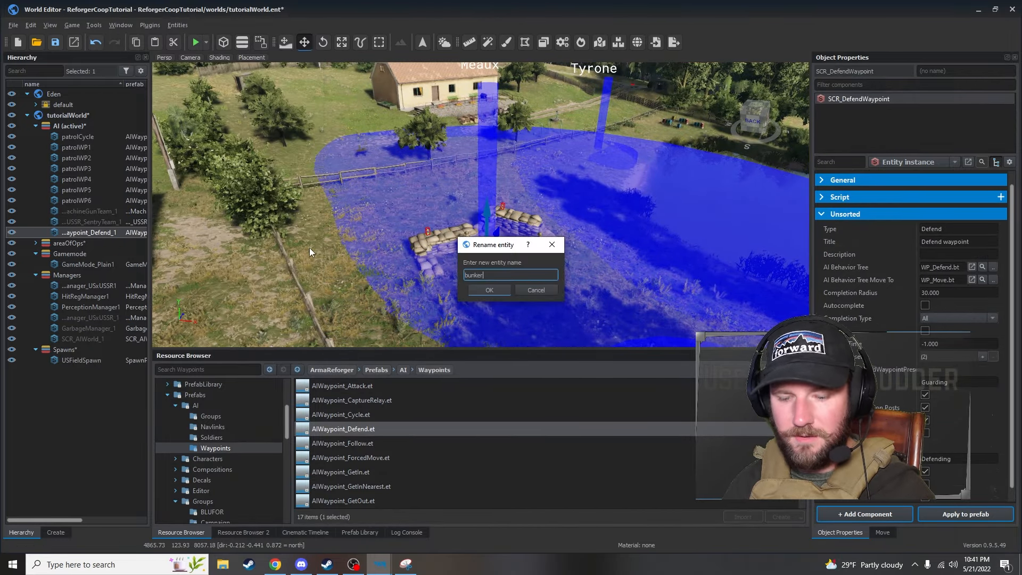
type("bunkerDefend1")
key("Return")
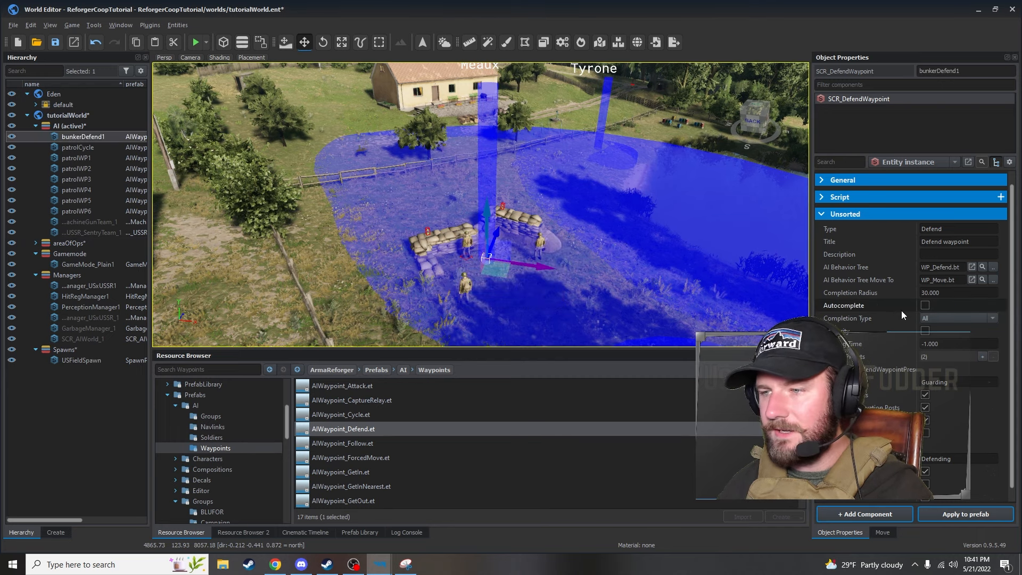
Set bunkerDefend1's Completion Radius to 10
left_click(946, 292)
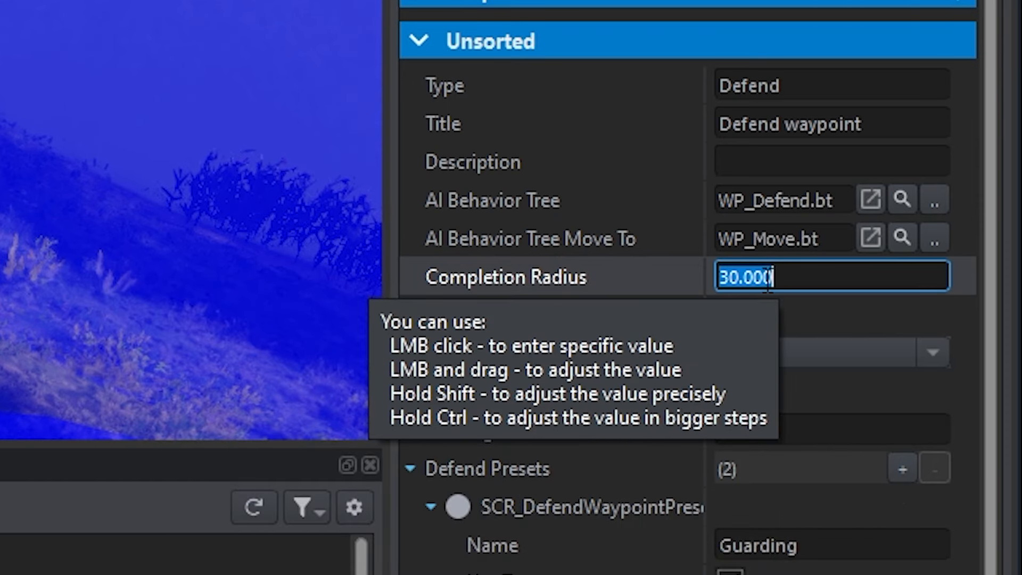
type("10")
key("Return")
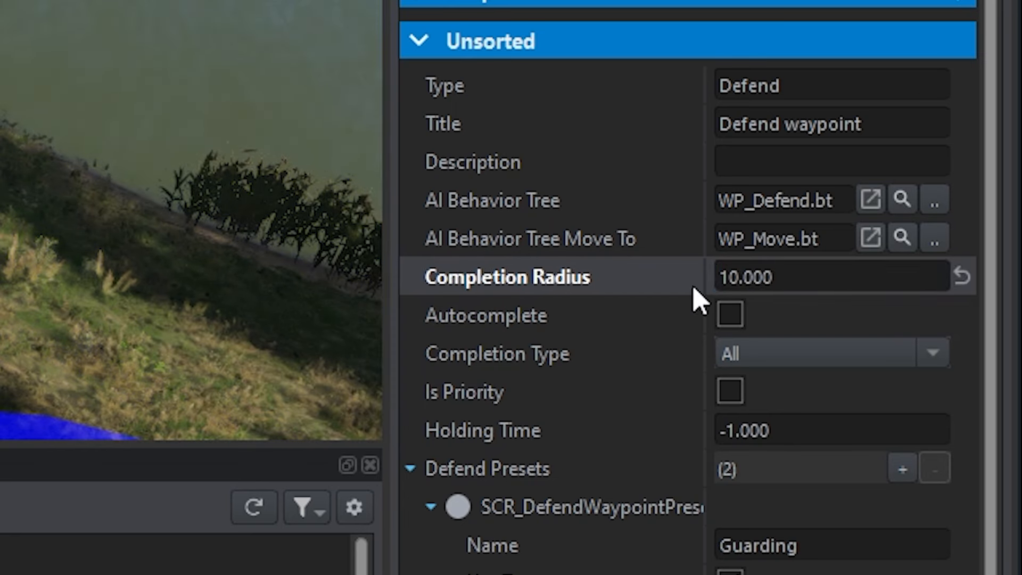
Reduce bunkerDefend1's Completion Radius to 7
left_click(796, 278)
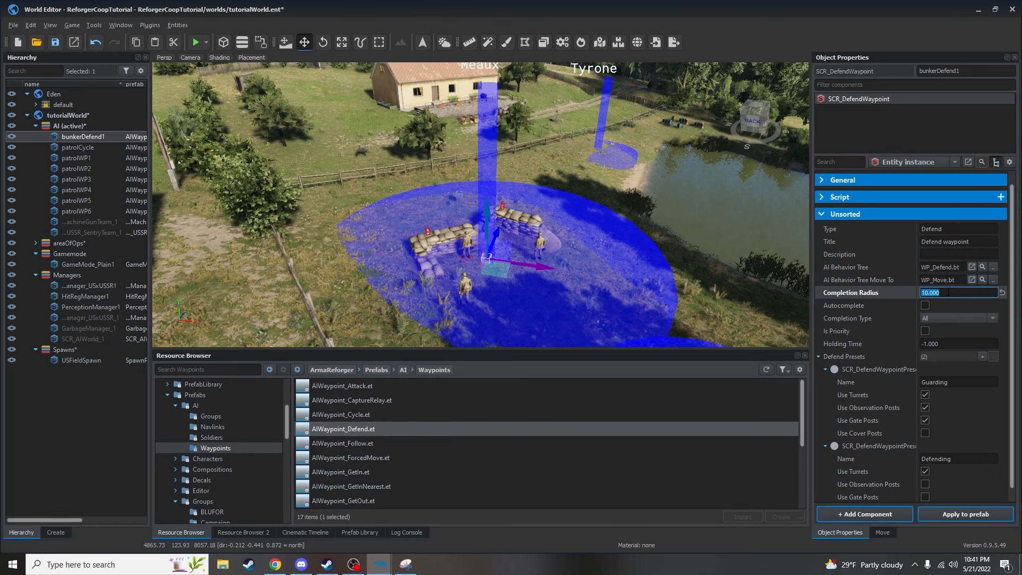
type("7")
key("Return")
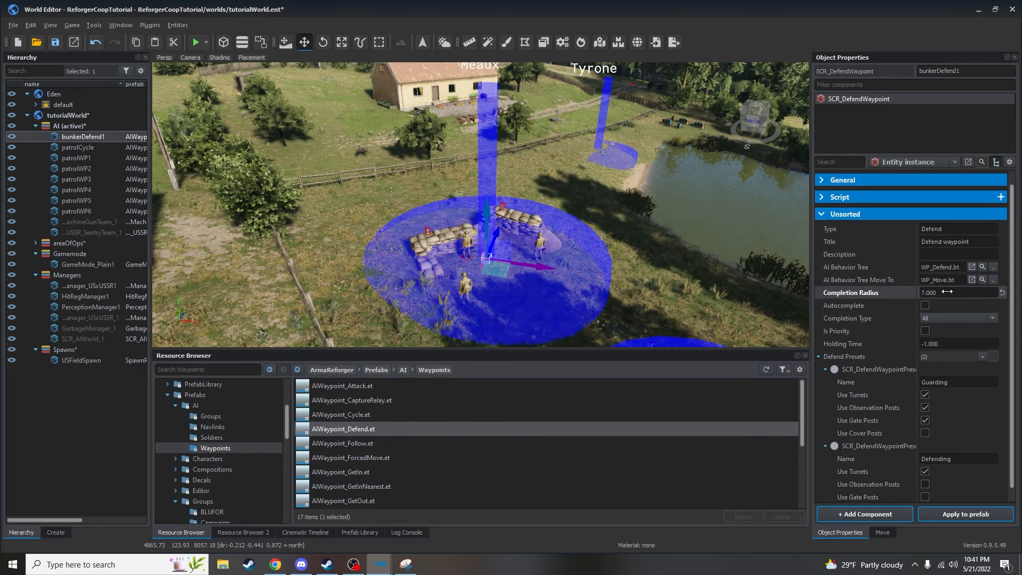
Move the bunkerDefend1 waypoint slightly closer to the sandbags and check its coverage of the position from several angles
left_click_drag(497, 268, 487, 228)
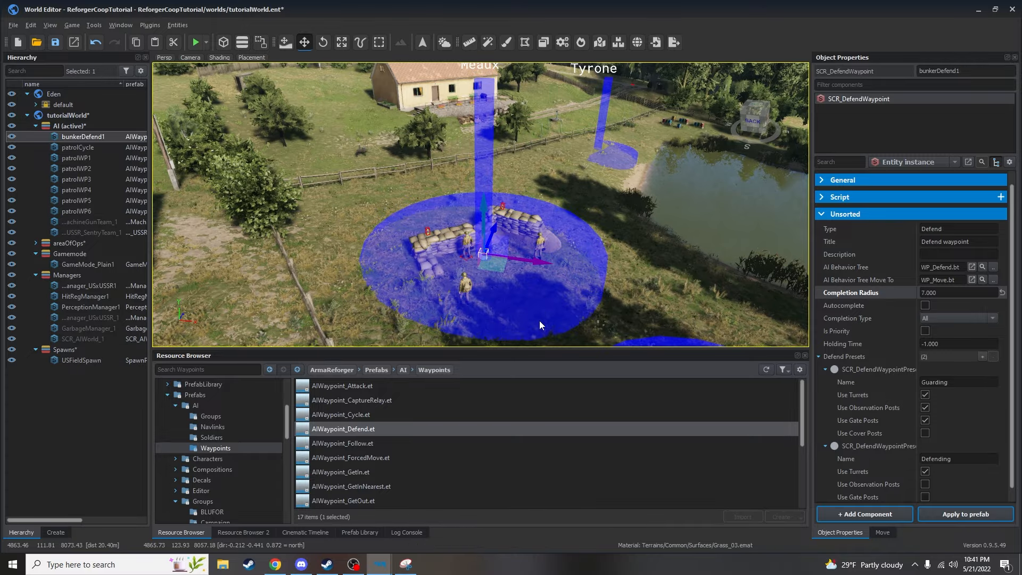
key("d")
right_click_drag(610, 304, 532, 188)
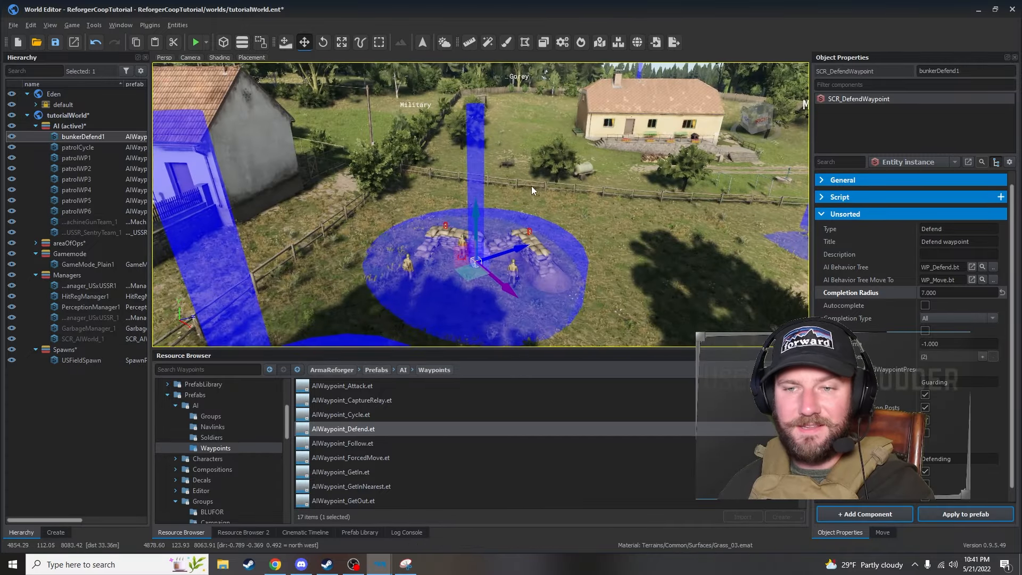
key("w")
right_click_drag(531, 234, 701, 292)
key("s")
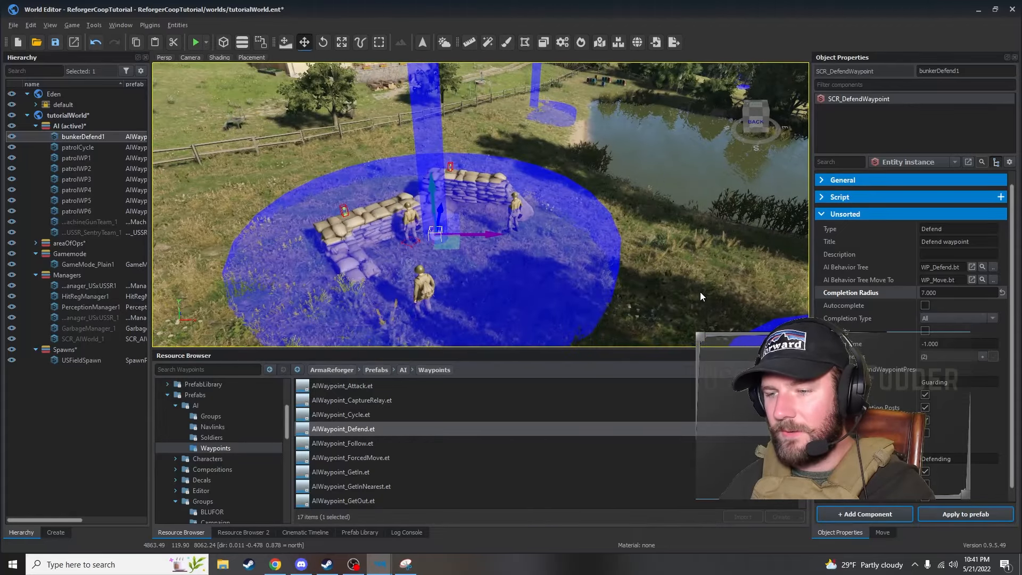
Add bunkerDefend1 as a static waypoint of the machine gun team at the sandbags
left_click(410, 243)
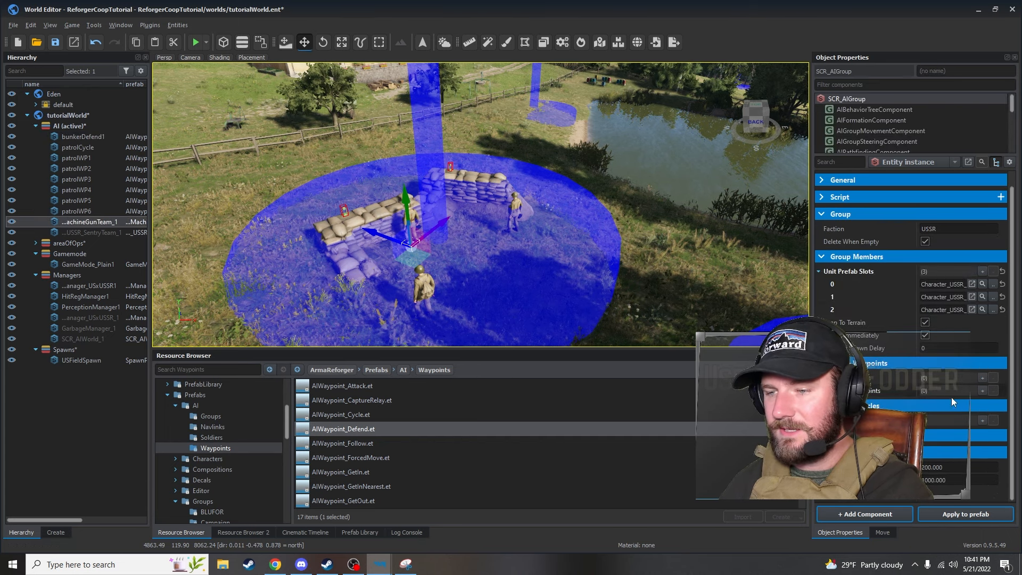
left_click(982, 377)
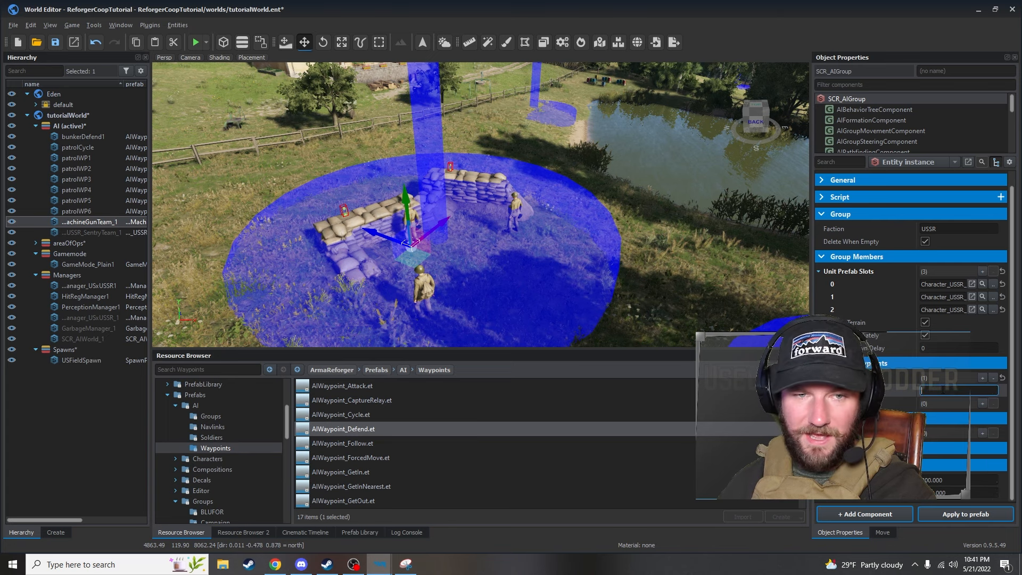
type("bunkerDefe")
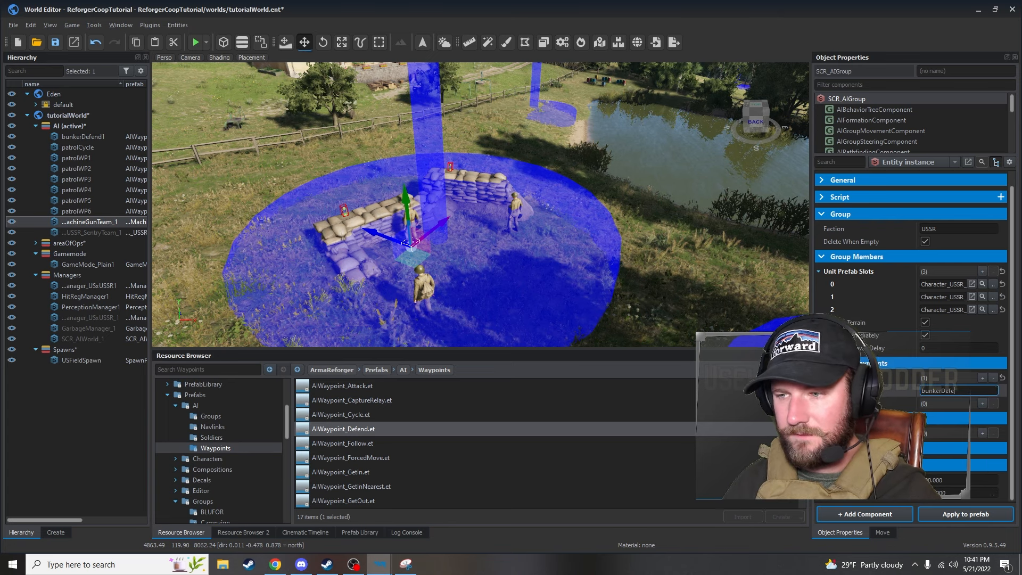
type("nd1")
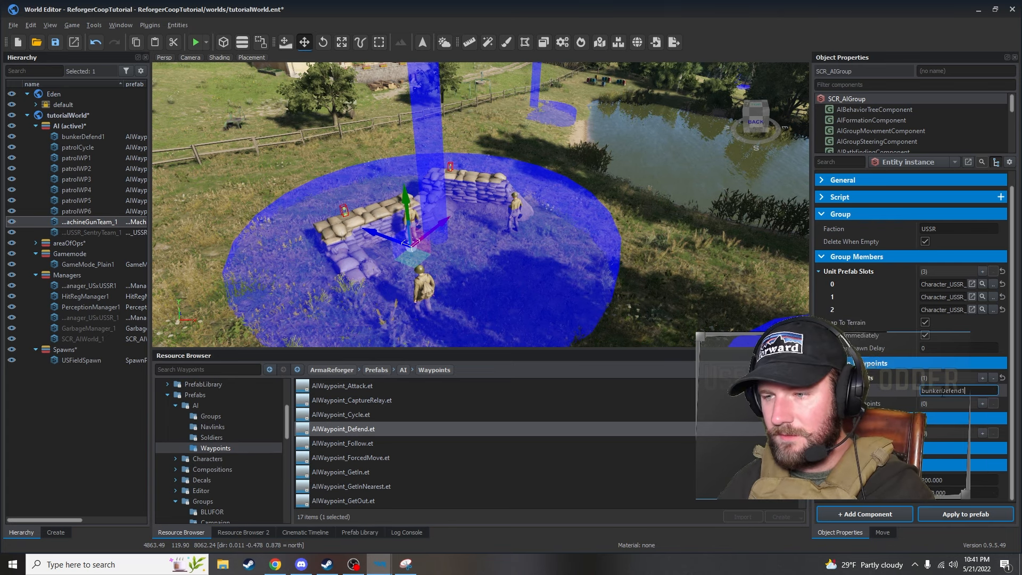
right_click_drag(471, 228, 472, 228)
key("d")
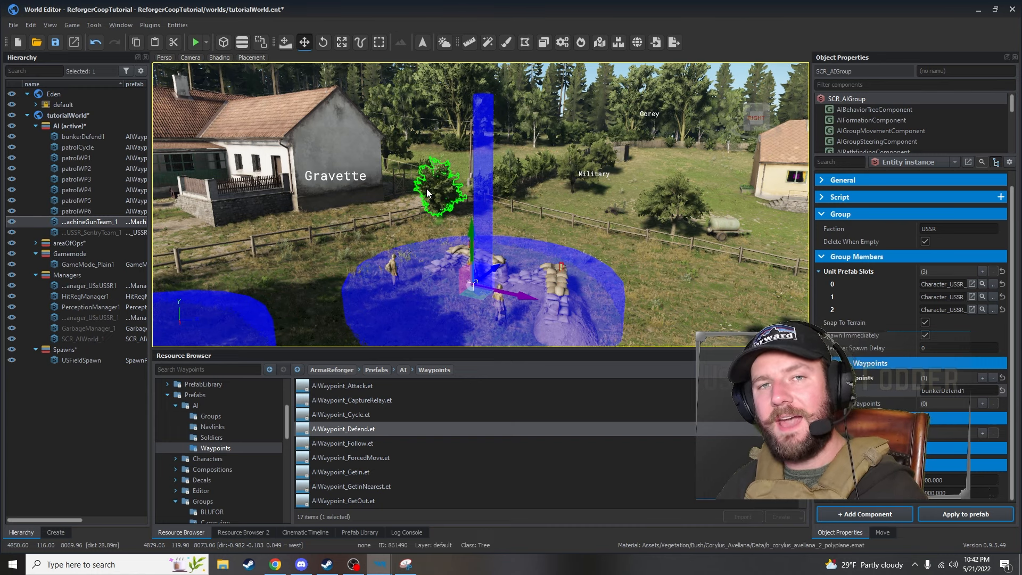
right_click_drag(477, 244, 438, 276)
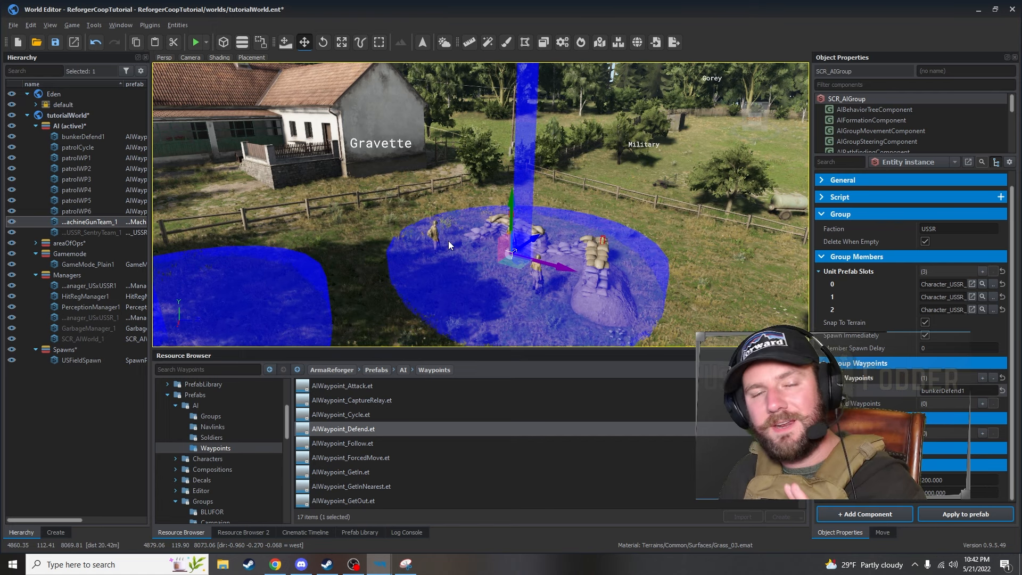
Place a Group_USSR_SentryTeam prefab from the OPFOR groups inside the room with the radiator in the nearby house
right_click_drag(448, 241, 606, 276)
key("w")
key("s")
key("s")
key("d")
key("w")
key("s")
key("w")
key("w")
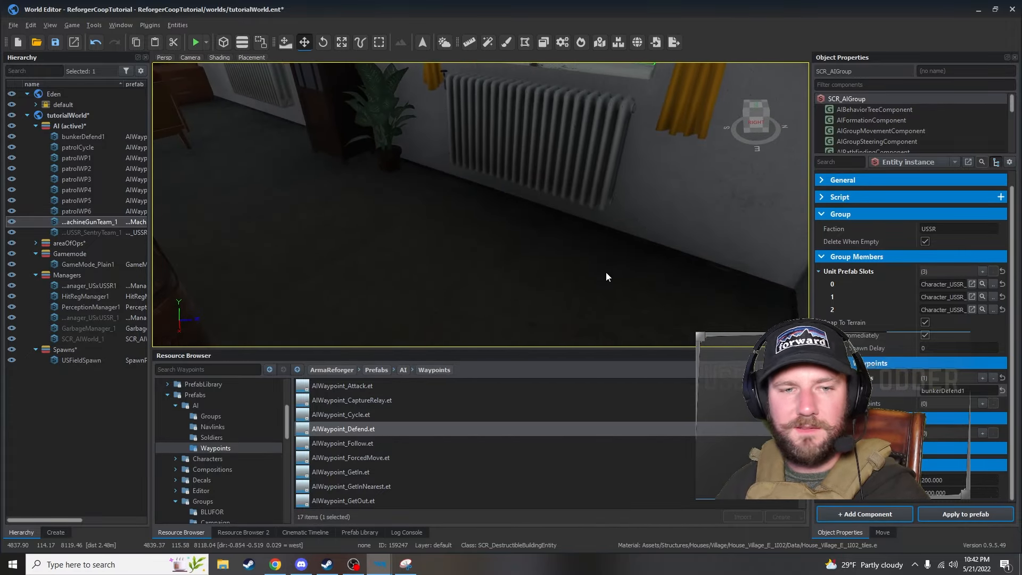
scroll(202, 418, "down", 1)
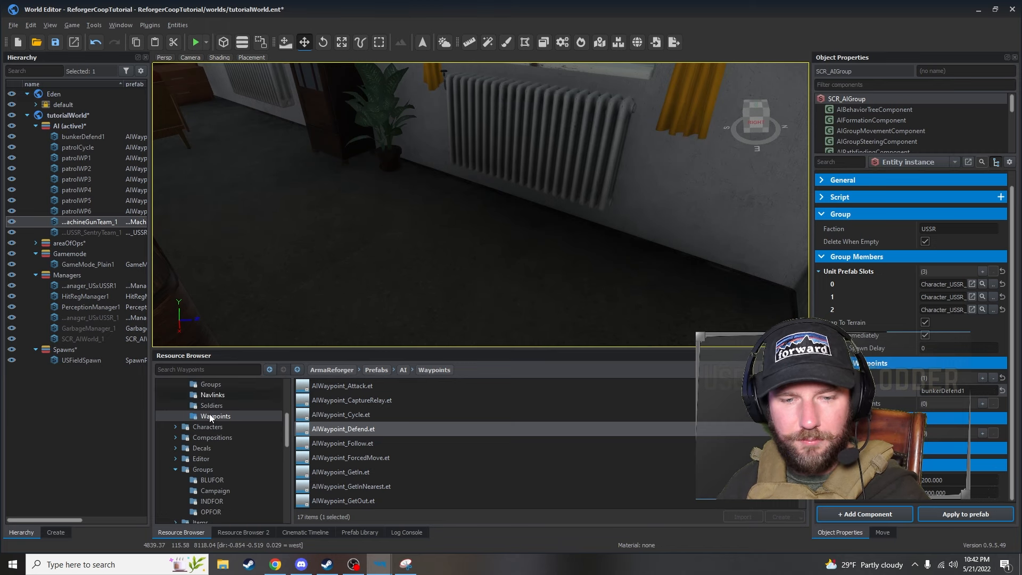
left_click(237, 512)
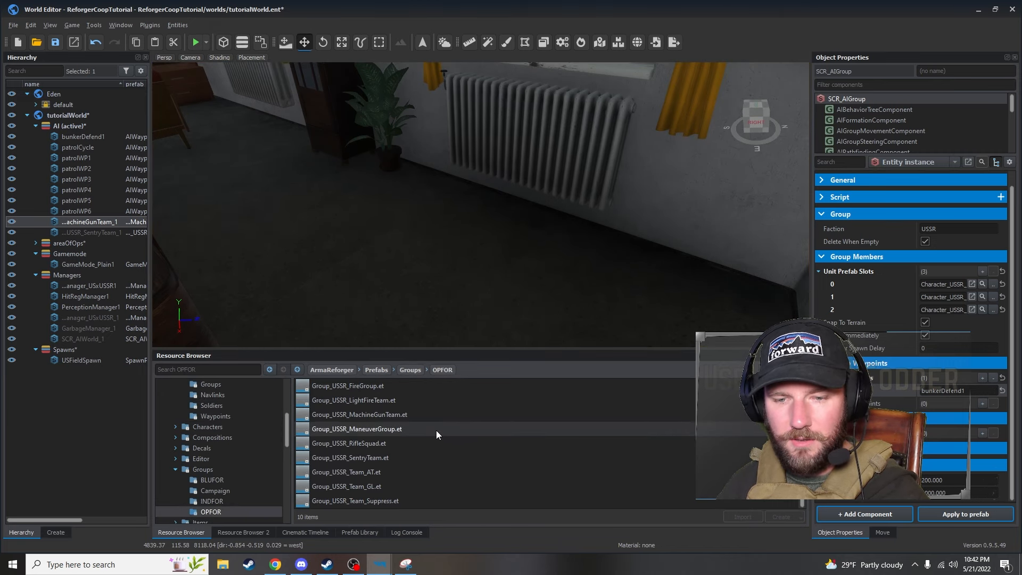
left_click_drag(424, 458, 445, 292)
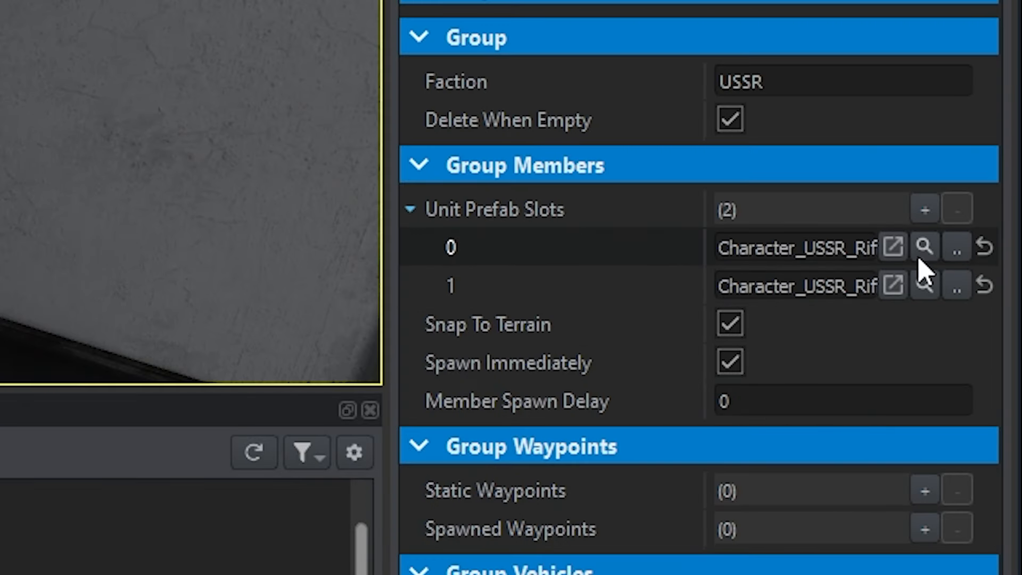
Remove the new sentry team's second unit slot and set the remaining slot to Character_USSR_Sharpshooter
left_click(984, 287)
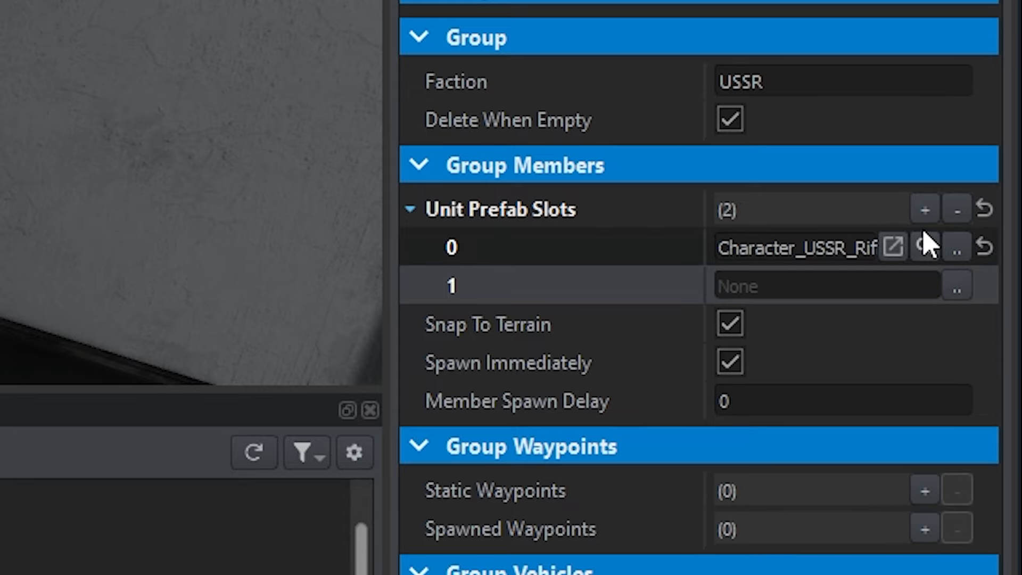
left_click(958, 209)
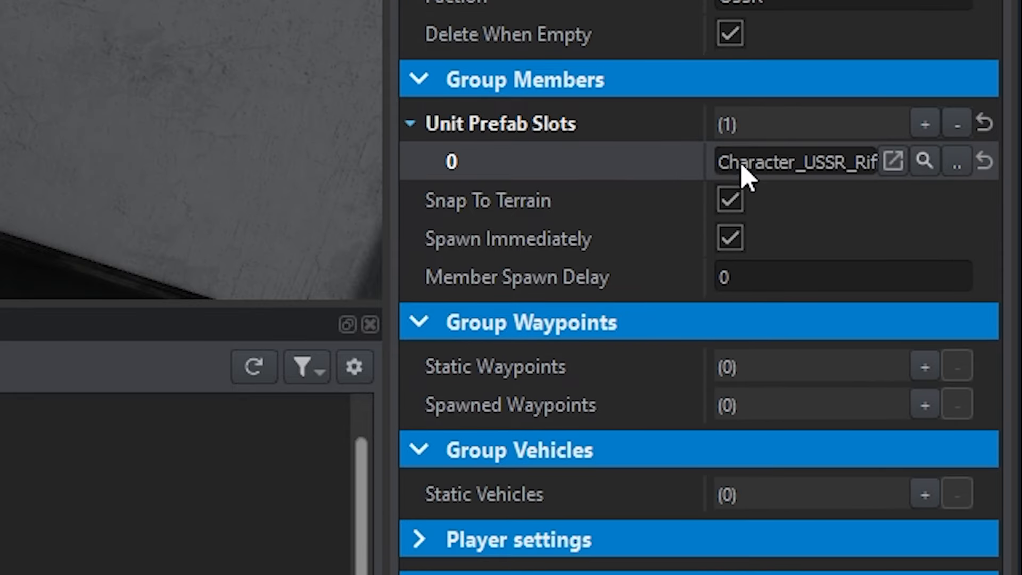
left_click(957, 166)
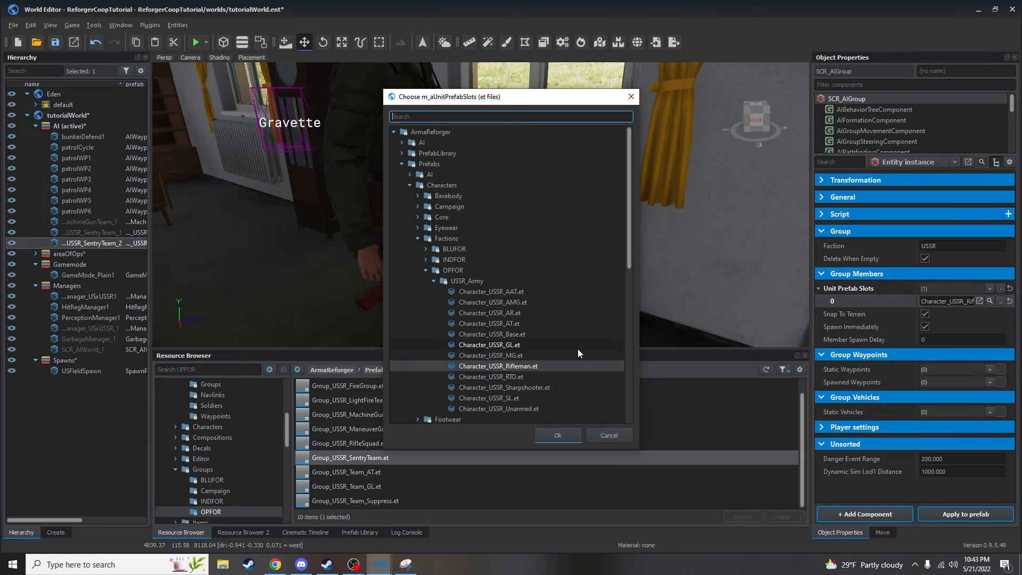
scroll(579, 353, "down", 1)
double_click(547, 355)
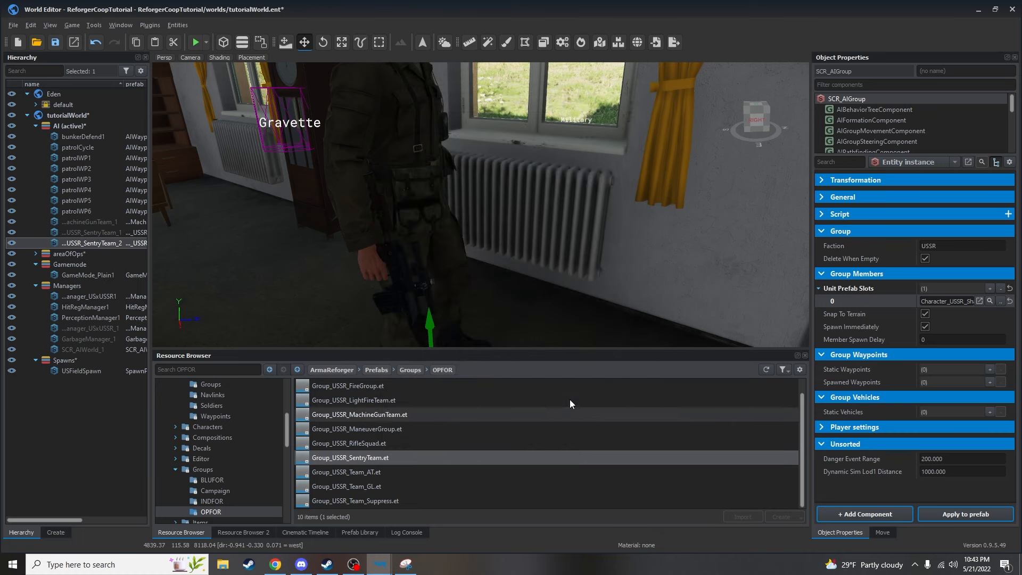
Rotate the sharpshooter group to face away from its original direction and shift it slightly across the room's floor
right_click_drag(481, 205, 507, 284)
key("e")
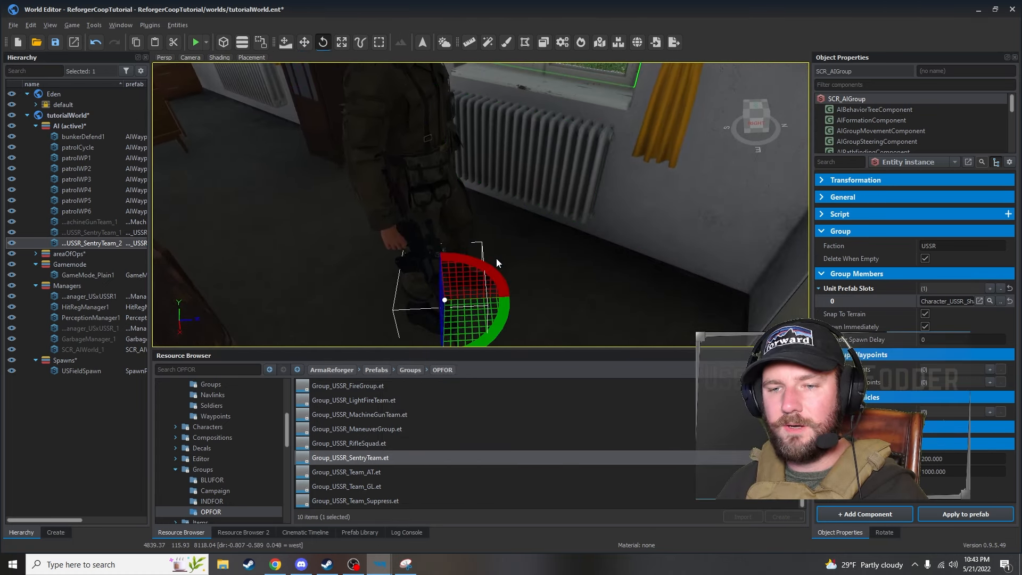
left_click_drag(502, 324, 528, 269)
key("w")
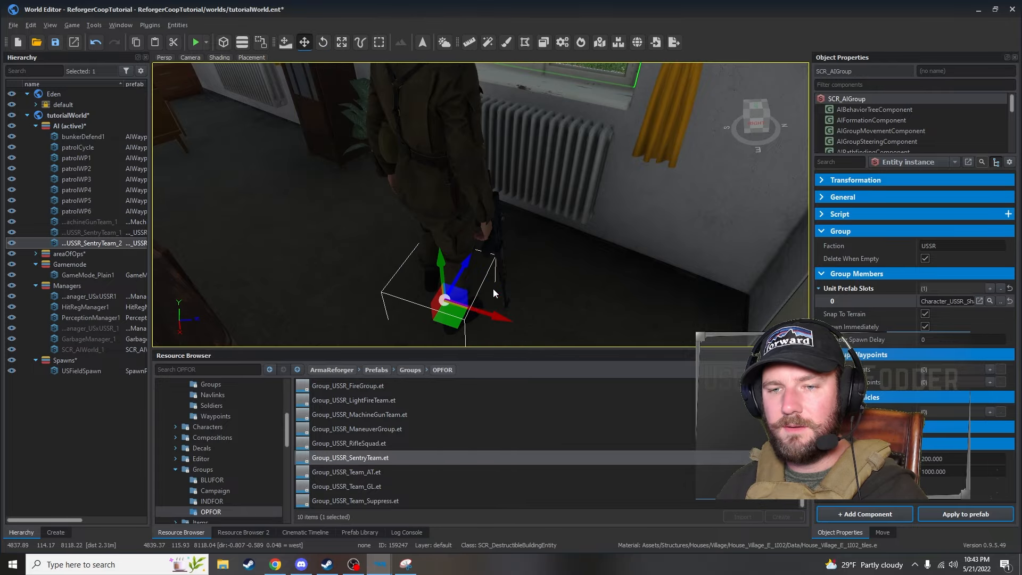
left_click_drag(470, 300, 475, 280)
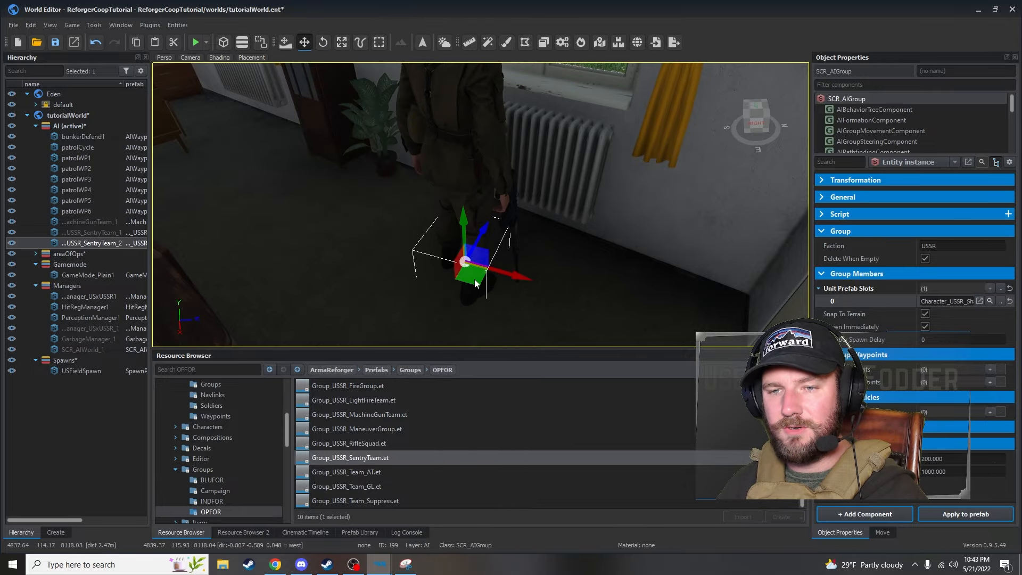
Examine the sharpshooter's position in the room beside the window and radiator from several angles
right_click_drag(474, 280, 607, 267)
key("a")
key("w")
key("s")
key("s")
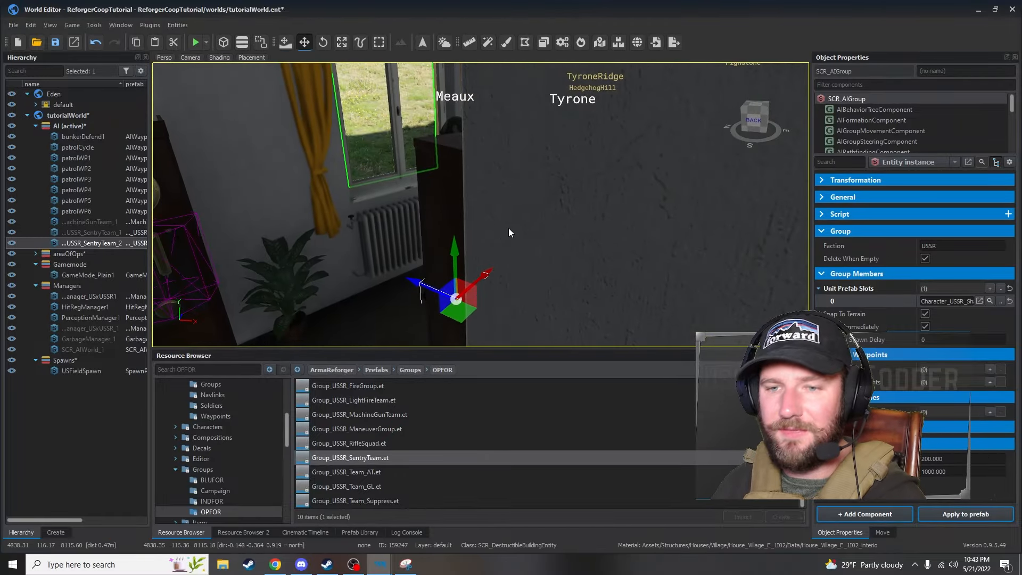
key("w")
right_click_drag(509, 228, 566, 240)
key("a")
key("s")
right_click_drag(489, 245, 468, 240)
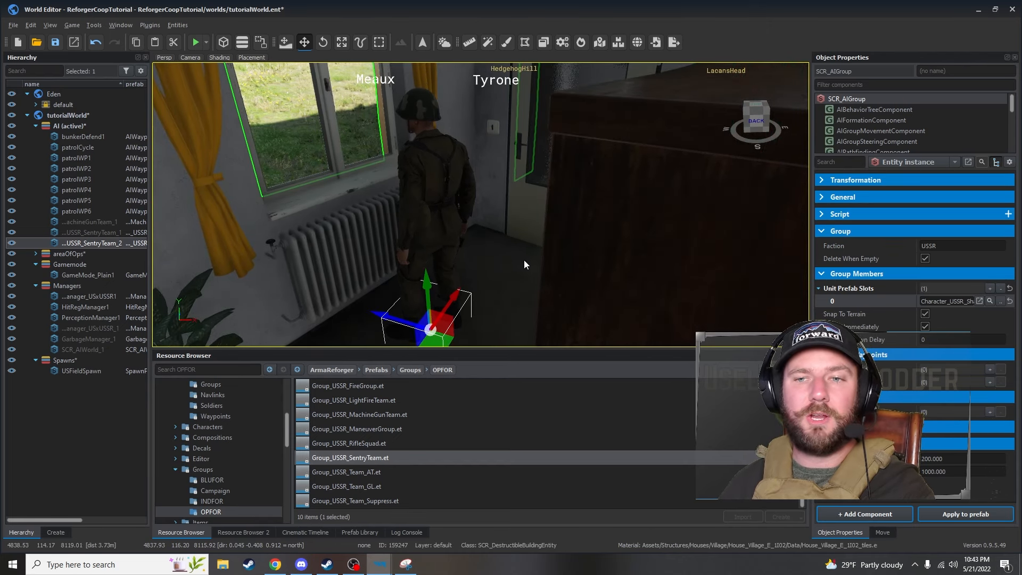
mouse_move(524, 260)
right_mouse_down()
mouse_move(518, 274)
mouse_move(523, 266)
right_mouse_up()
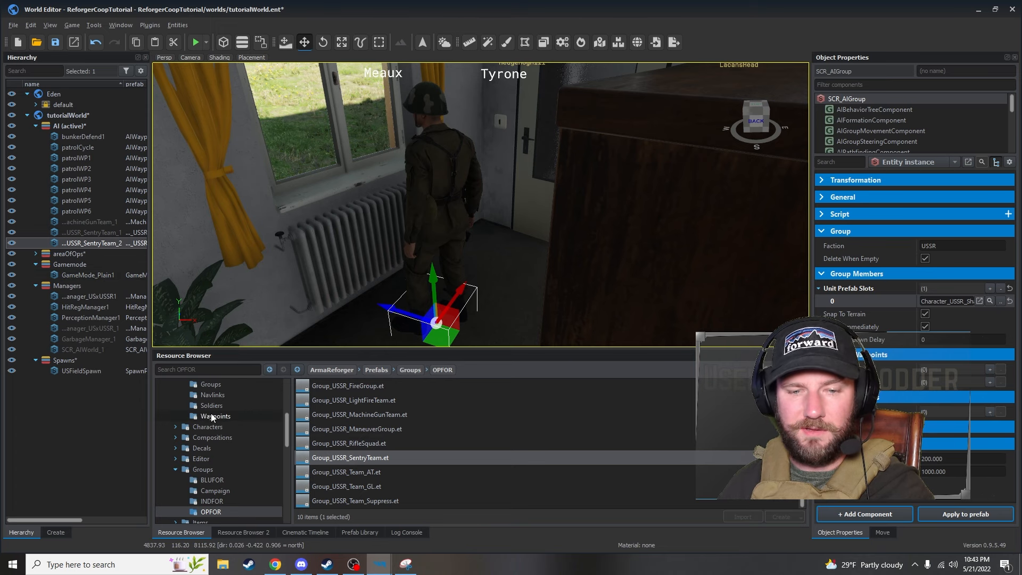
Place an AIWaypoint_Defend waypoint with a Completion Radius of 1 at the sharpshooter's feet in the house
scroll(213, 420, "up", 1)
left_click(216, 448)
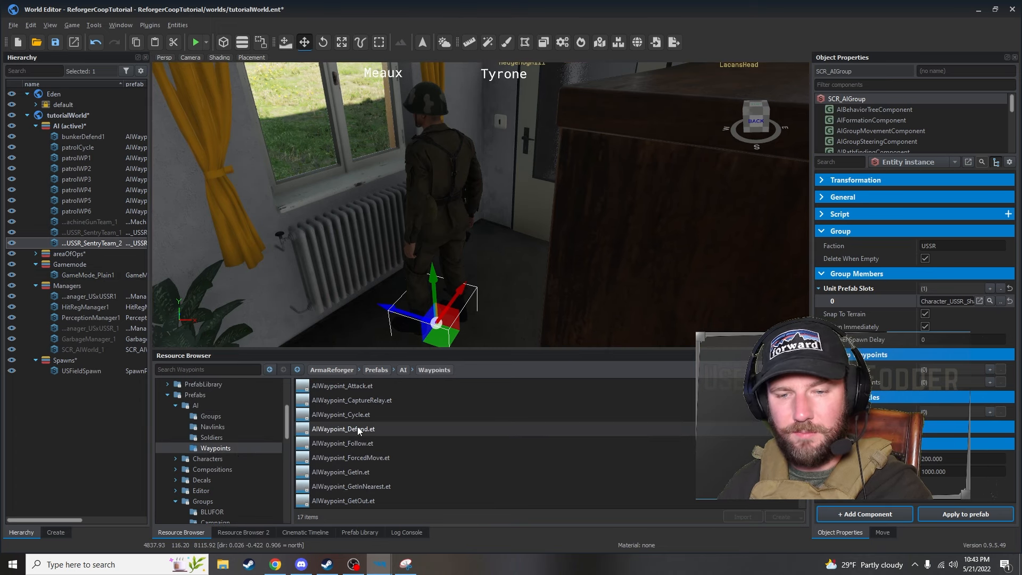
left_click_drag(475, 312, 461, 310)
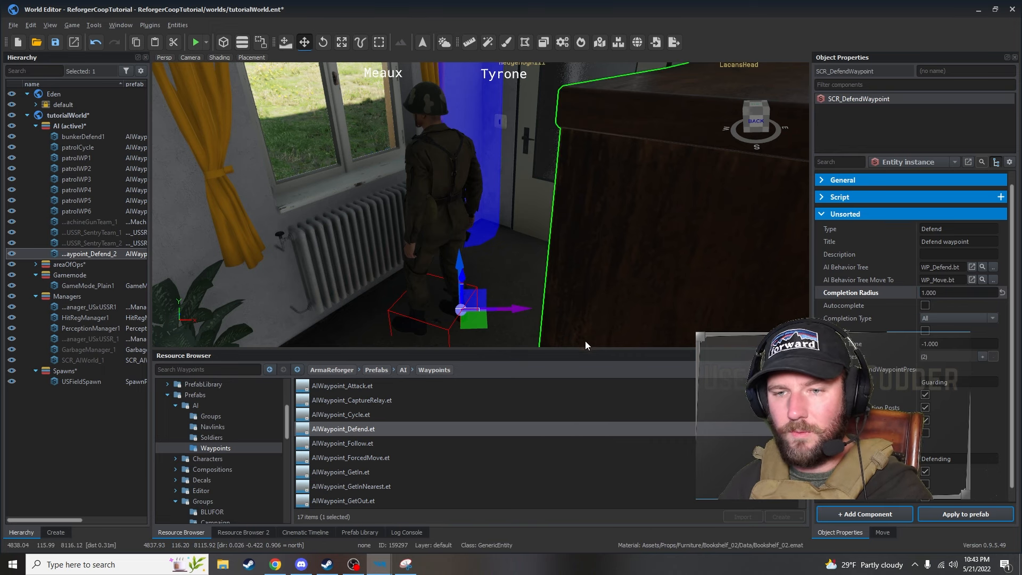
scroll(477, 322, "up", 5)
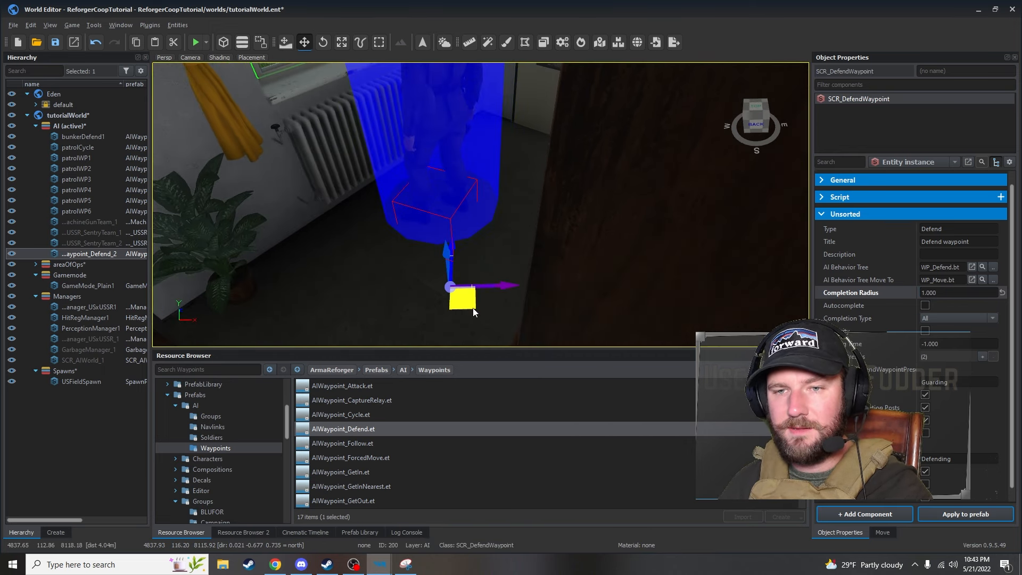
left_click_drag(474, 310, 472, 301)
left_click_drag(391, 175, 394, 219)
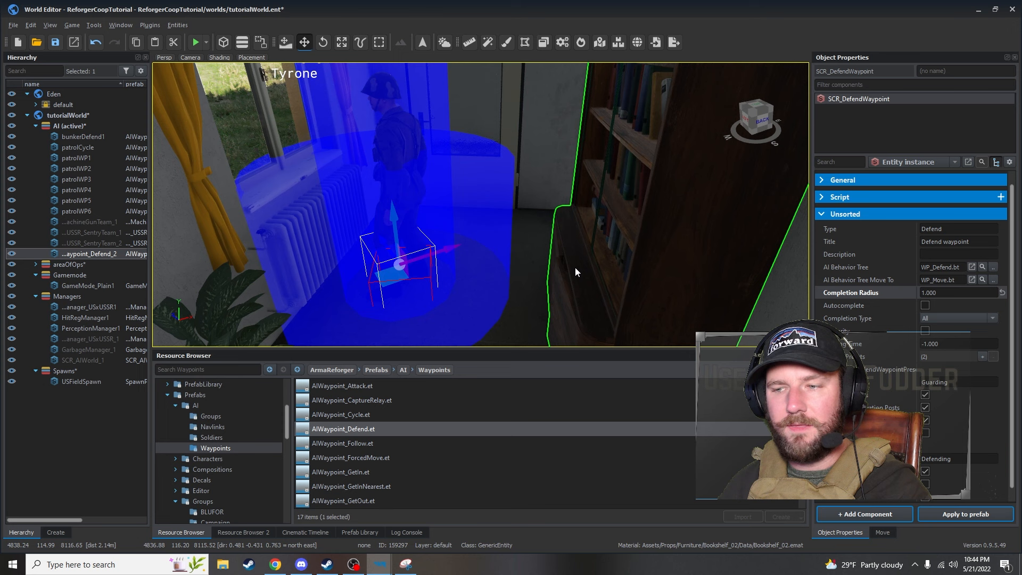
Rename the house's defend waypoint entity as sniperDefend1
right_click(86, 256)
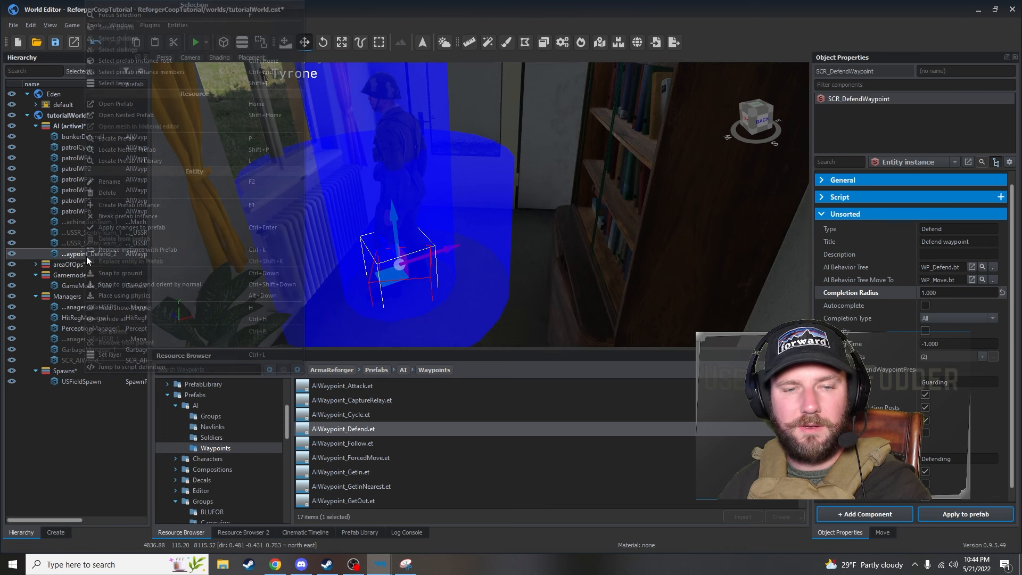
left_click(164, 182)
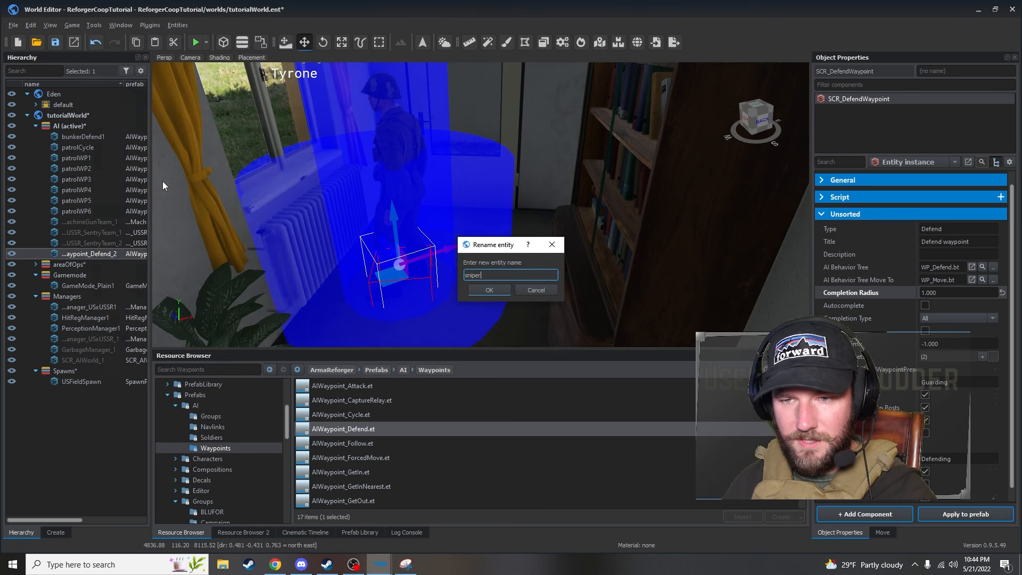
type("sniperDefend1")
key("Return")
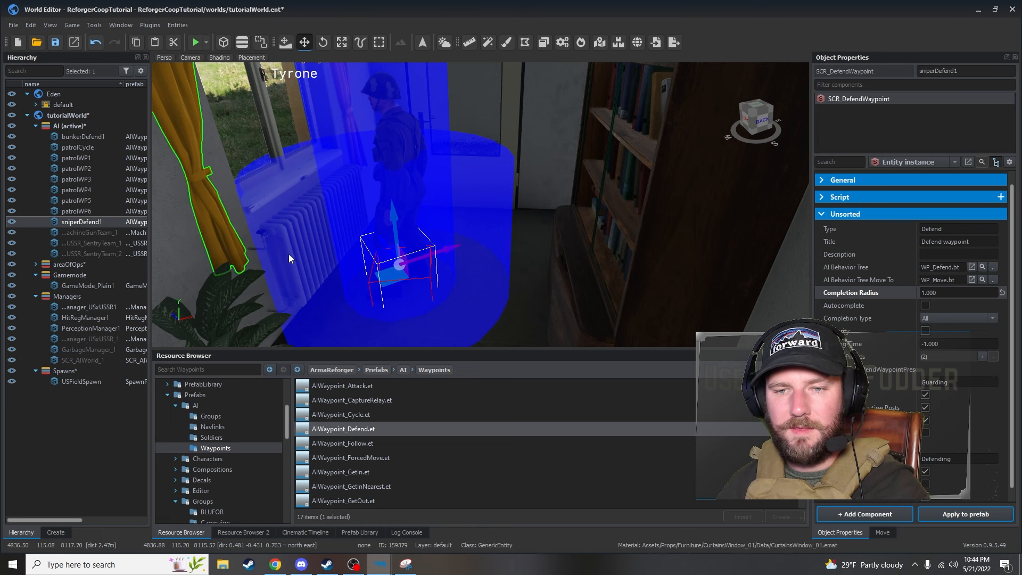
Rename the sharpshooter's group entity, the second sentry team, as houseSniper
left_click(97, 245)
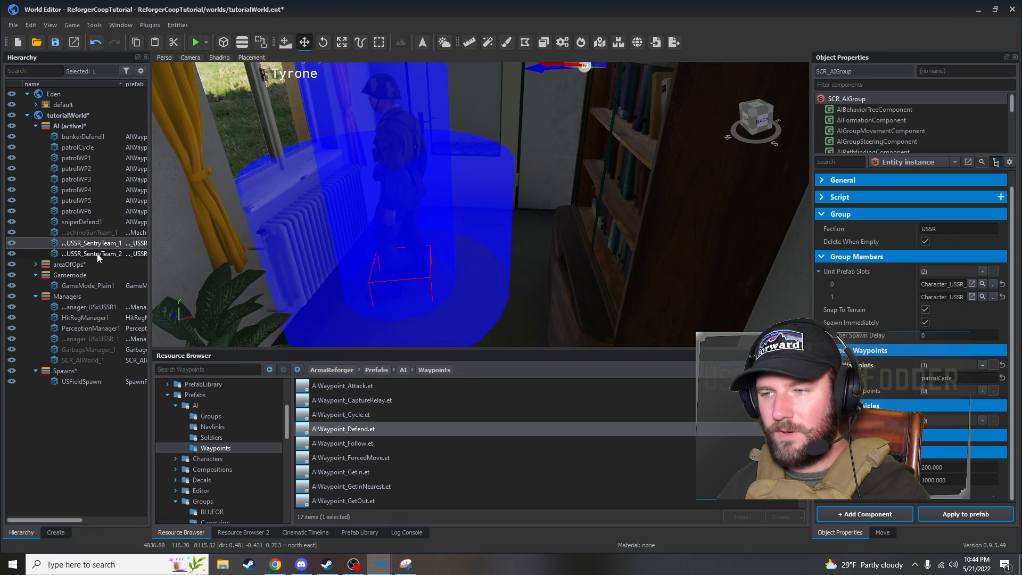
left_click(97, 253)
right_click(95, 253)
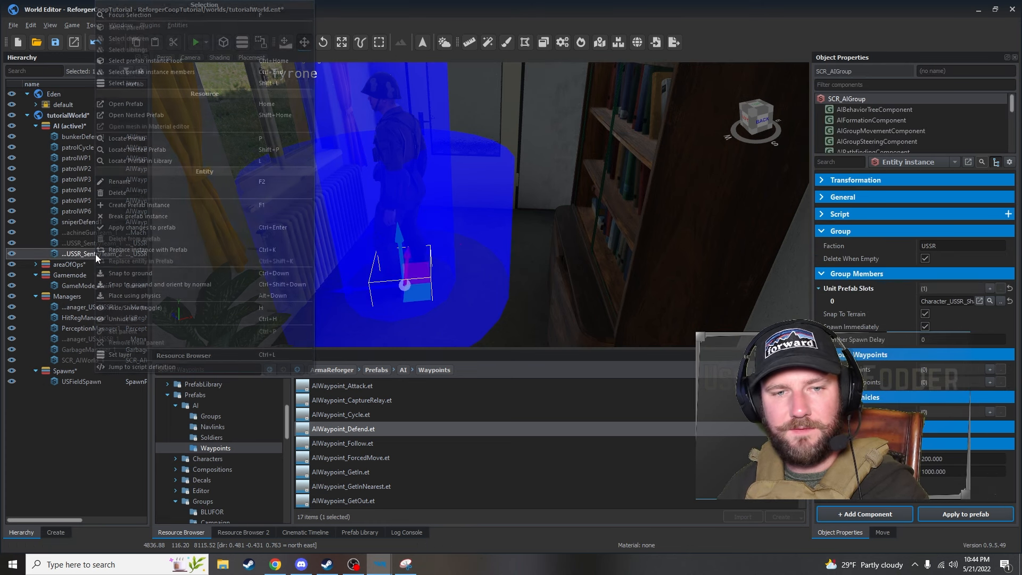
left_click(152, 181)
type("houseSniper")
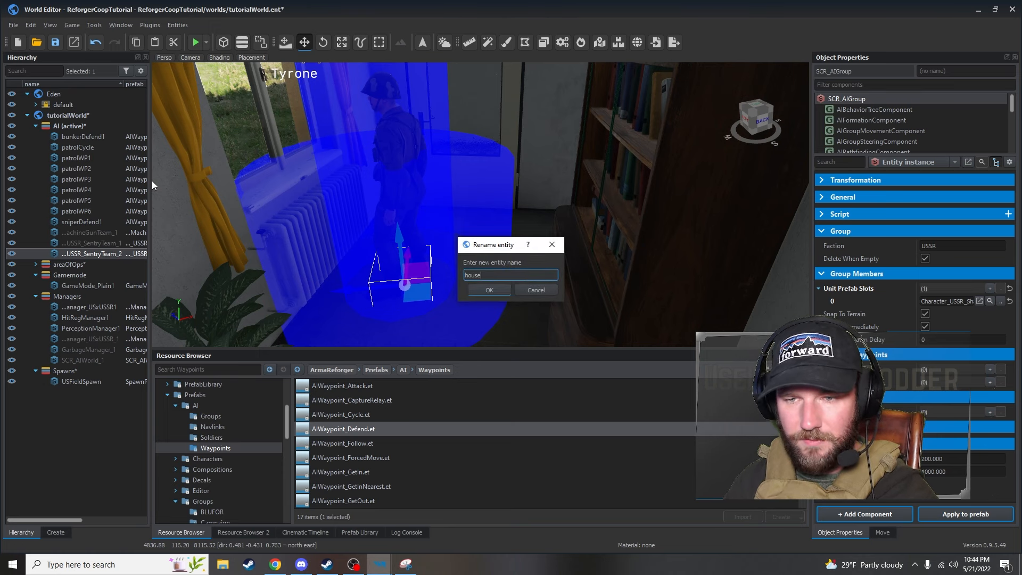
key("Return")
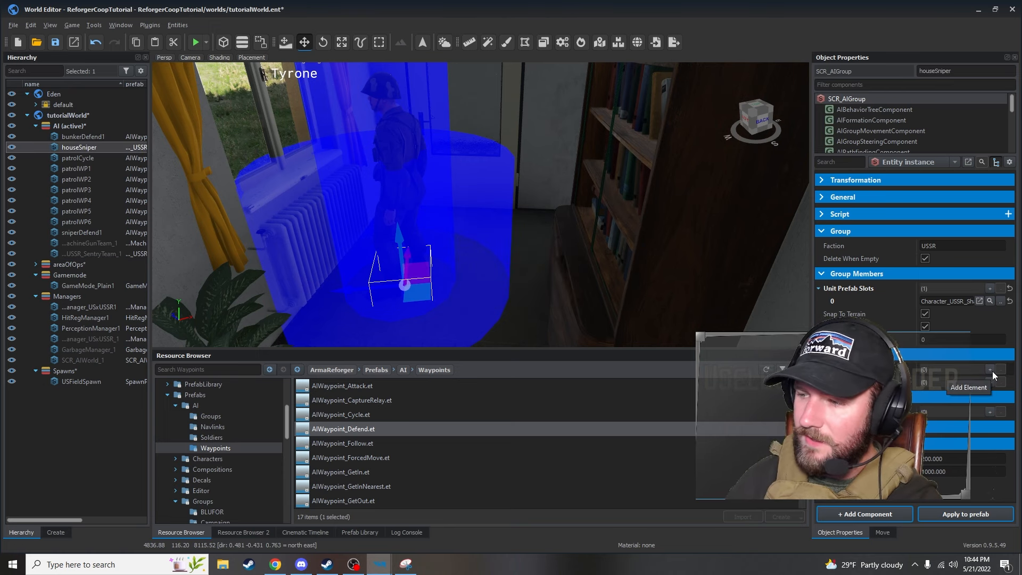
Add sniperDefend1 as a static waypoint of the houseSniper group
left_click(990, 370)
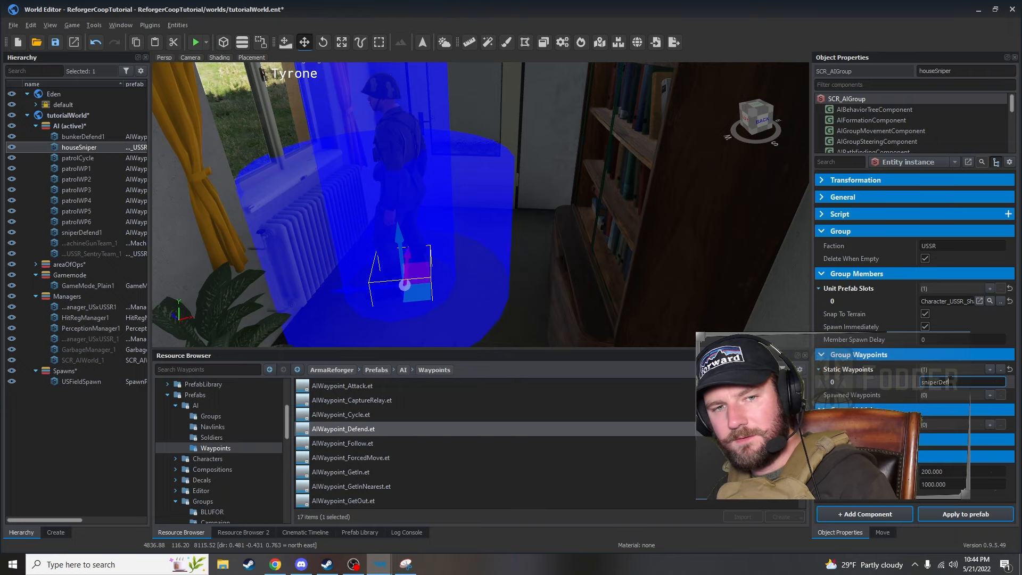
left_click(579, 316)
Place a Group_USSR_SentryTeam group on the tiled floor inside the house, near the wardrobe
key("f")
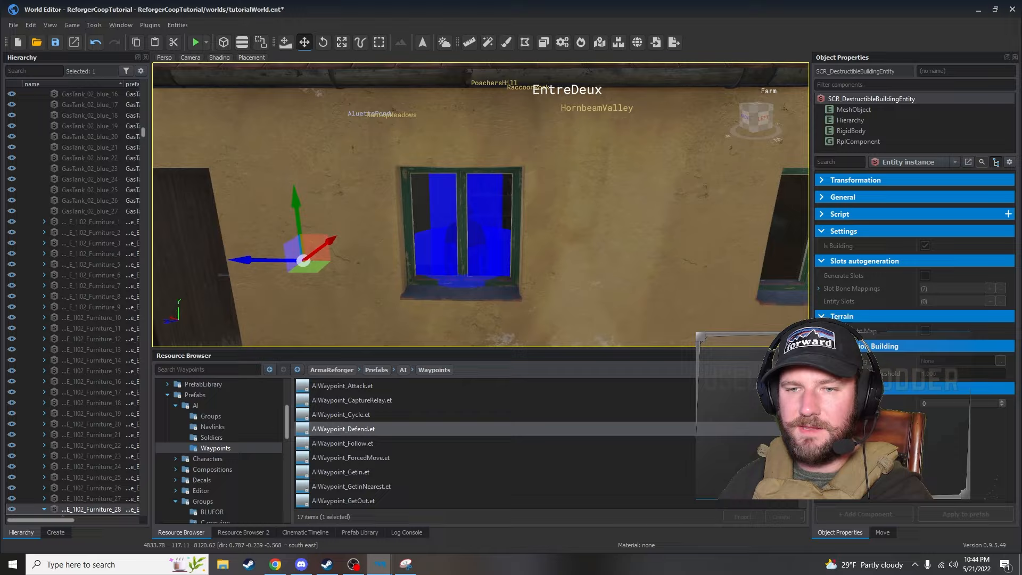
mouse_move(468, 257)
right_mouse_down()
mouse_move(382, 255)
mouse_move(466, 273)
mouse_move(461, 267)
right_mouse_up()
key("a")
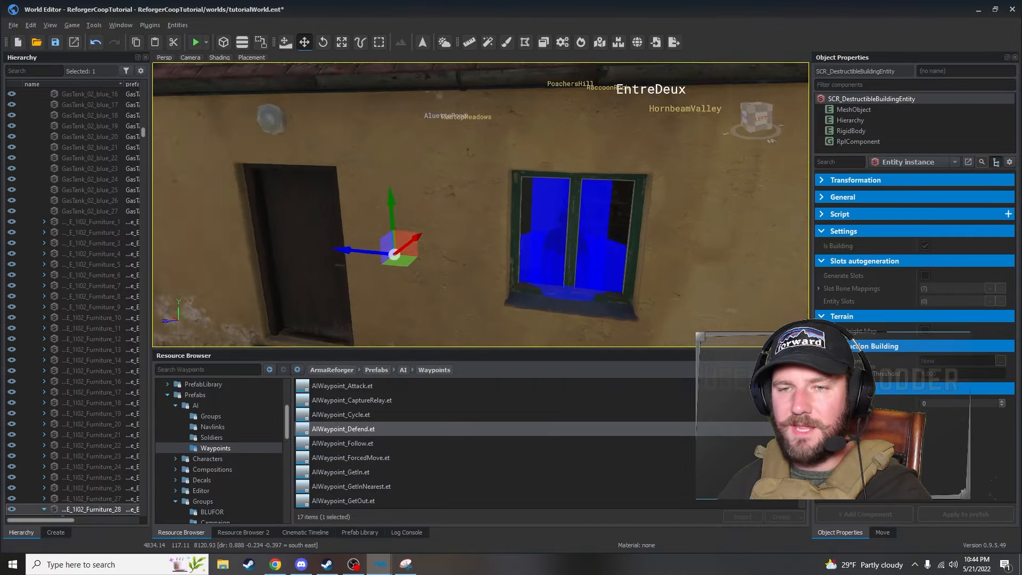
key("w")
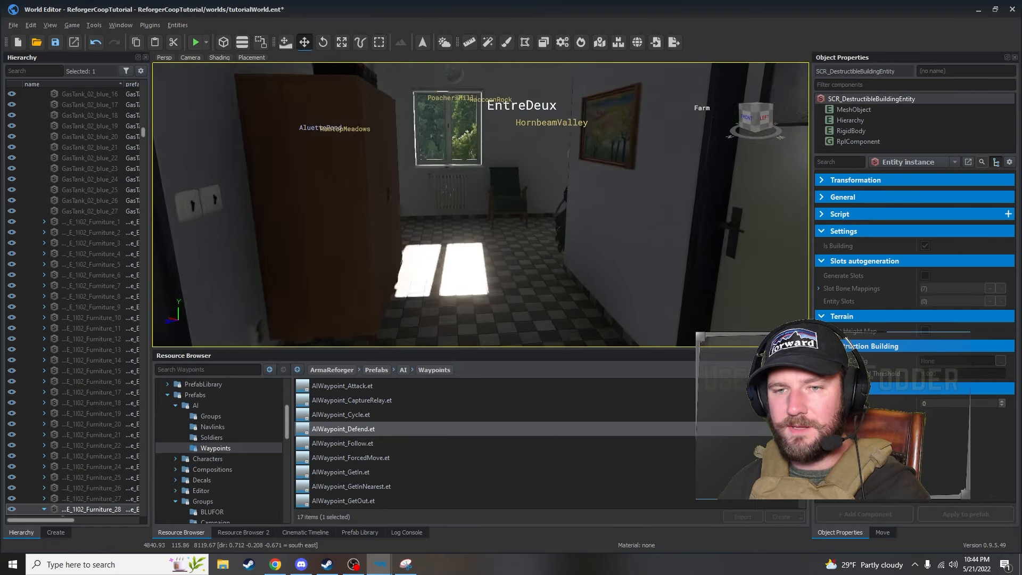
right_click_drag(719, 303, 734, 338)
key("s")
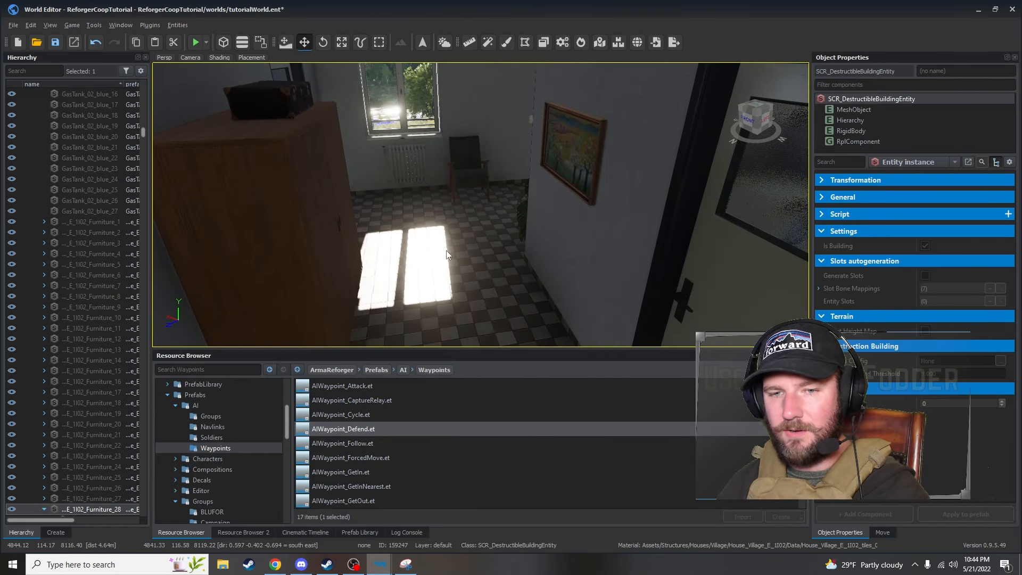
scroll(256, 466, "down", 1)
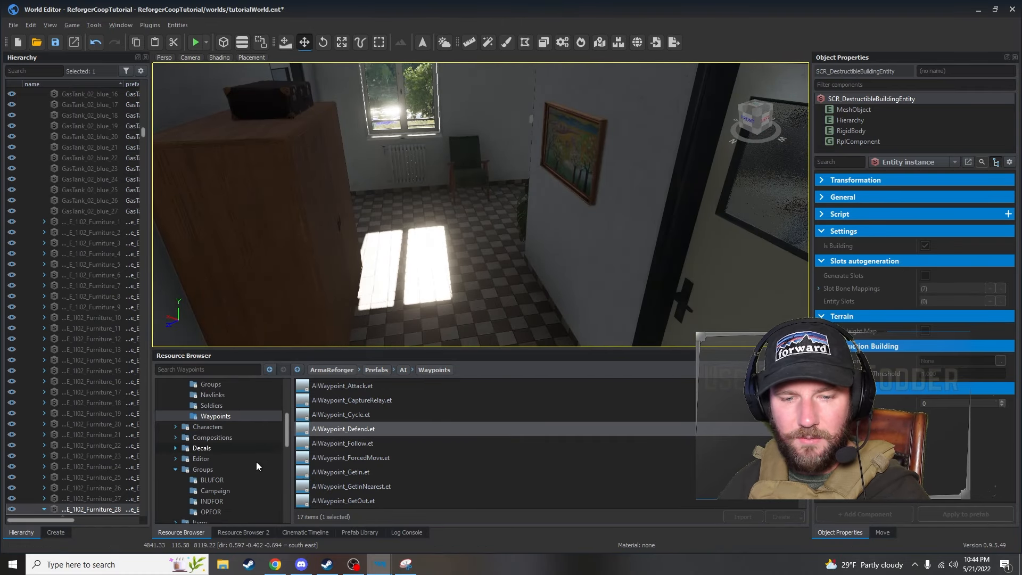
left_click(235, 513)
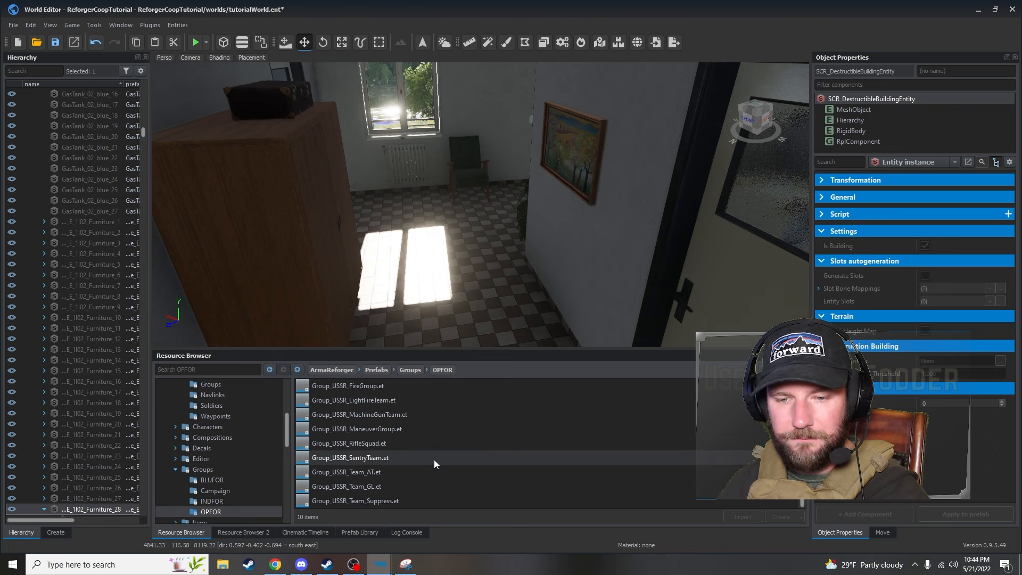
scroll(406, 454, "up", 1)
left_click_drag(386, 478, 441, 235)
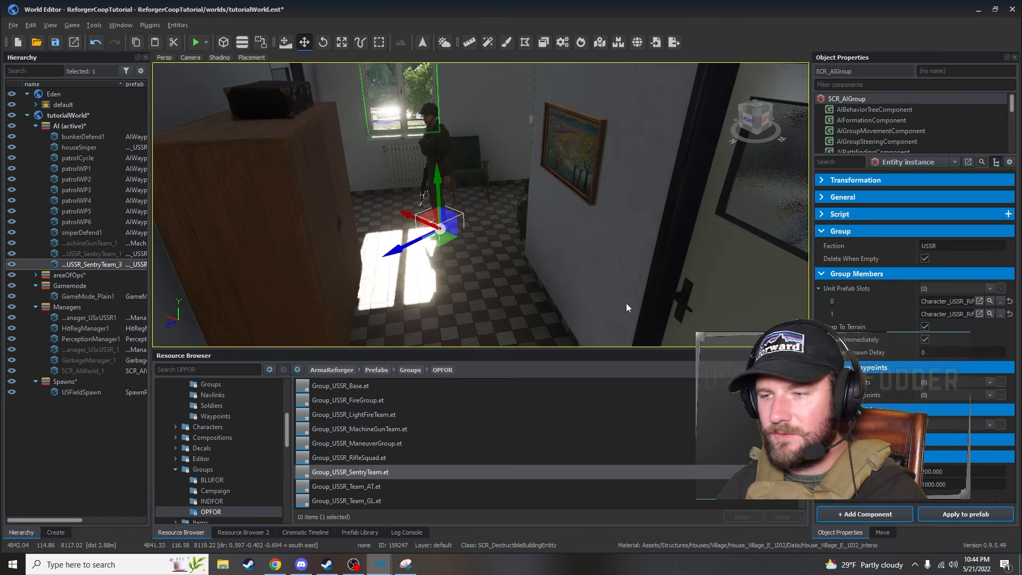
Reposition the newly placed sentry team group along the house's tiled hallway
key("e")
left_click_drag(456, 236, 507, 244)
key("a")
right_click_drag(507, 245, 591, 223)
left_click_drag(278, 145, 265, 142)
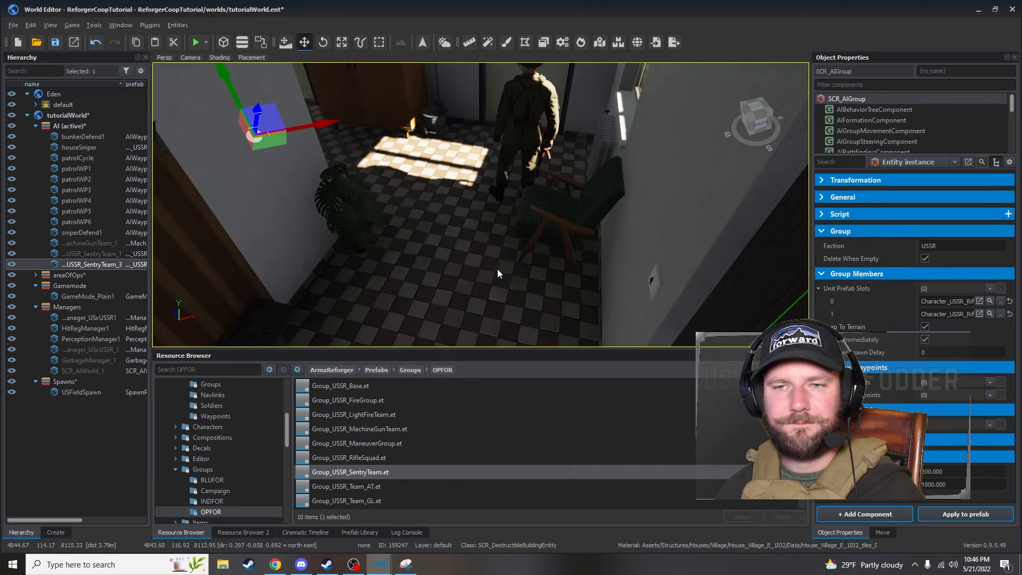
Place an AIWaypoint_Defend waypoint on the house's hallway floor and set its Completion Radius to 10
left_click(497, 269)
right_click_drag(497, 269, 410, 229)
key("d")
right_click_drag(547, 220, 723, 201)
key("a")
key("w")
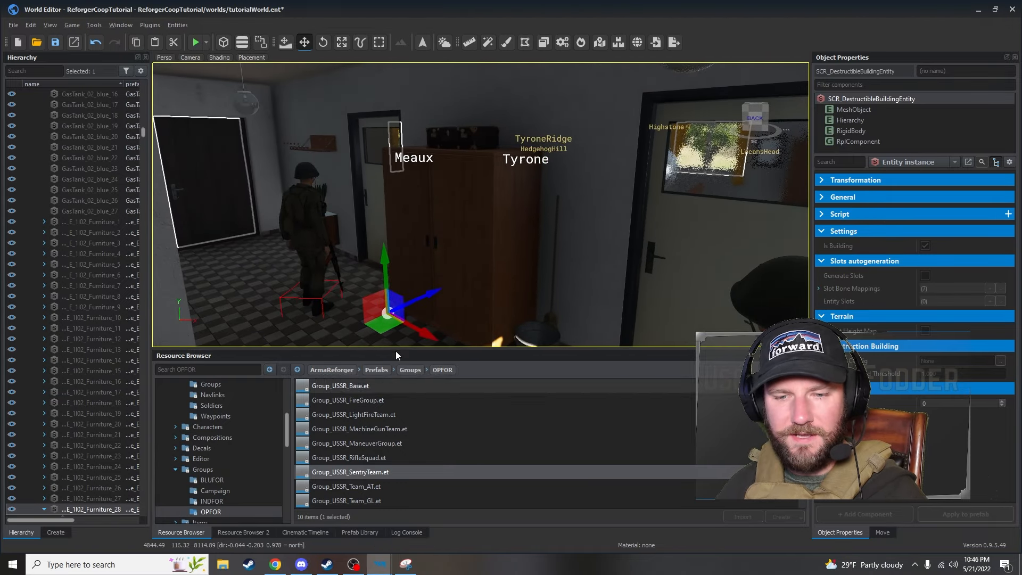
right_click_drag(458, 229, 444, 283)
scroll(237, 433, "up", 1)
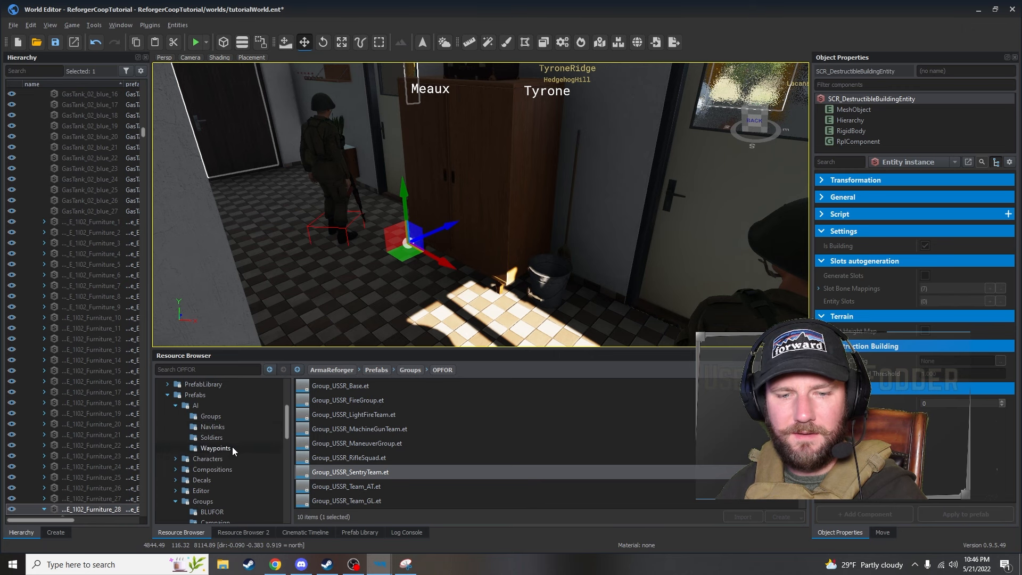
left_click(215, 448)
left_click_drag(373, 434, 377, 314)
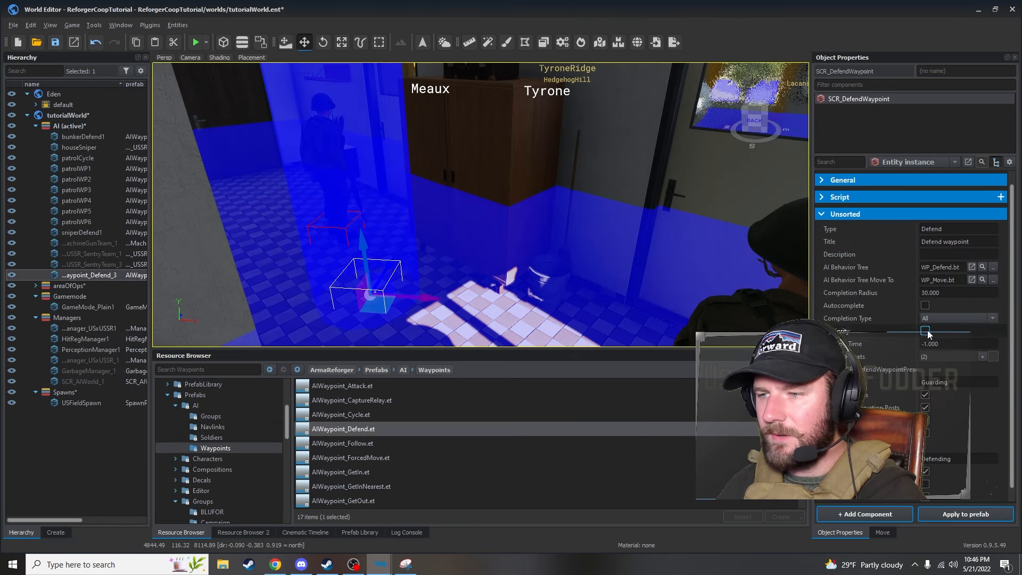
double_click(932, 293)
type("10")
key("Return")
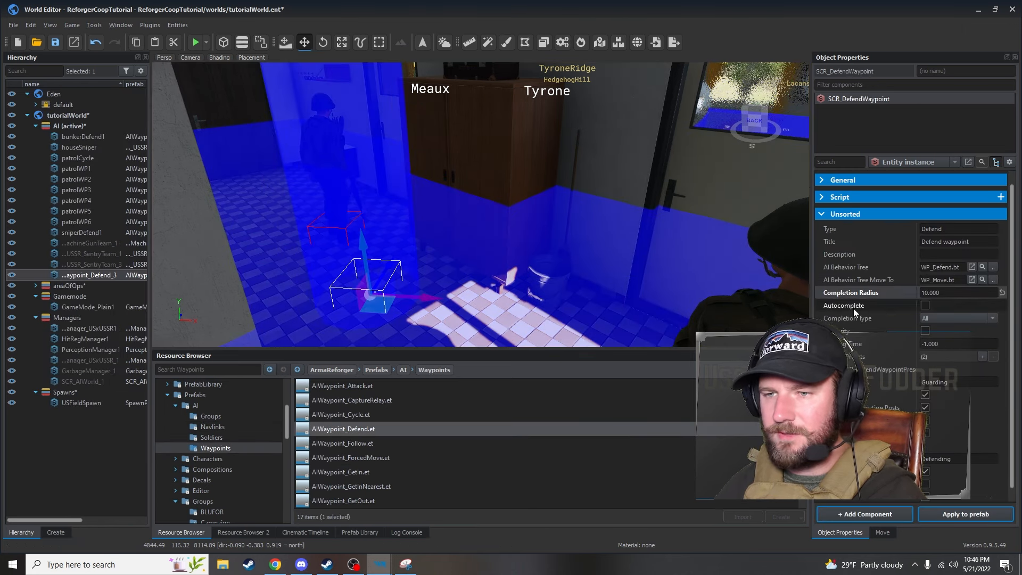
Set the hallway defend waypoint's Completion Radius to 8
right_click_drag(548, 279, 591, 320)
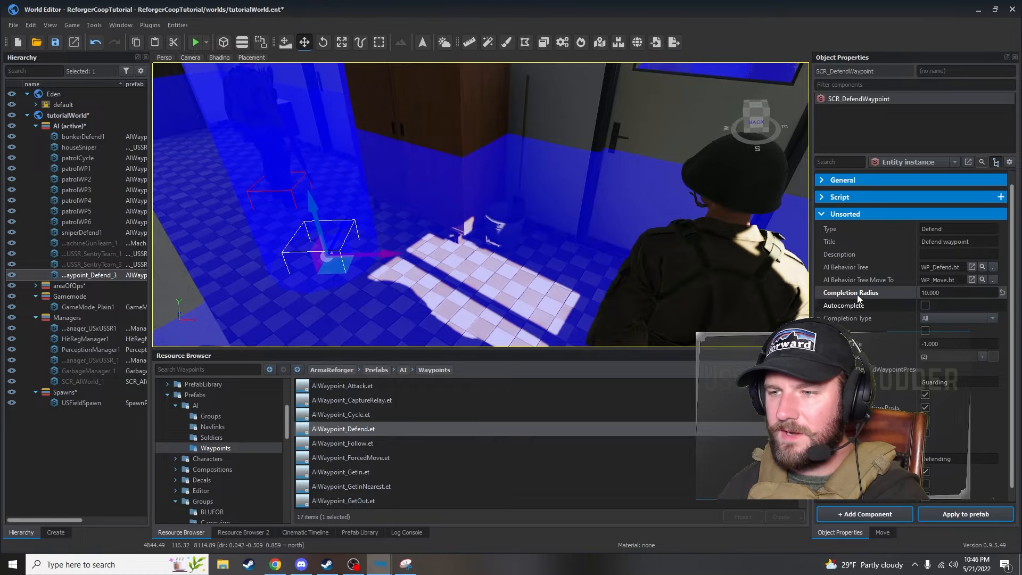
key("s")
mouse_move(532, 251)
right_mouse_down()
mouse_move(564, 275)
mouse_move(618, 267)
mouse_move(554, 237)
mouse_move(618, 253)
mouse_move(527, 219)
mouse_move(538, 200)
mouse_move(586, 224)
right_mouse_up()
key("a")
double_click(937, 293)
type("8")
key("Return")
Rename the hallway's defend waypoint entity as buildingDefense1
key("d")
key("w")
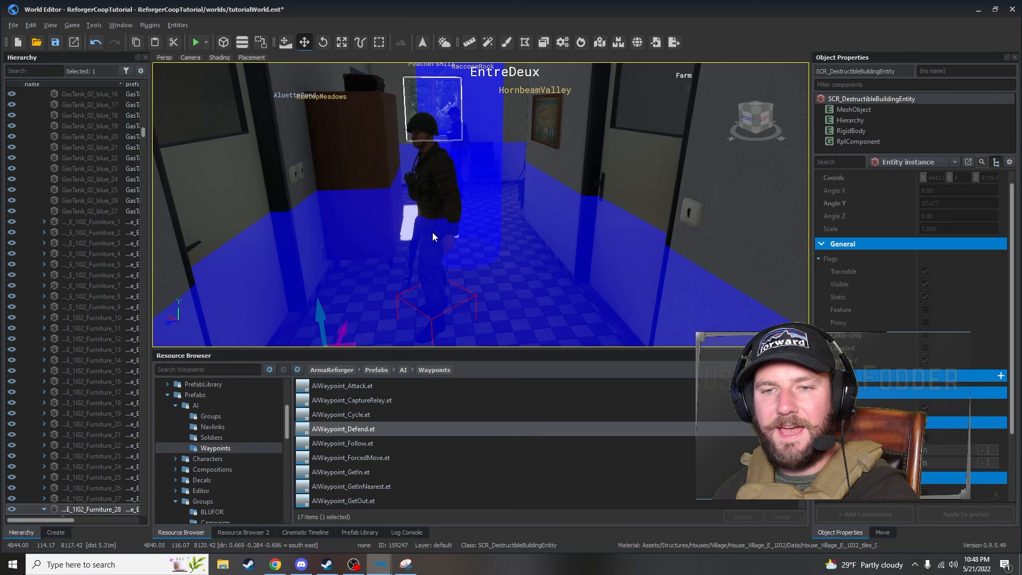
left_click(434, 301)
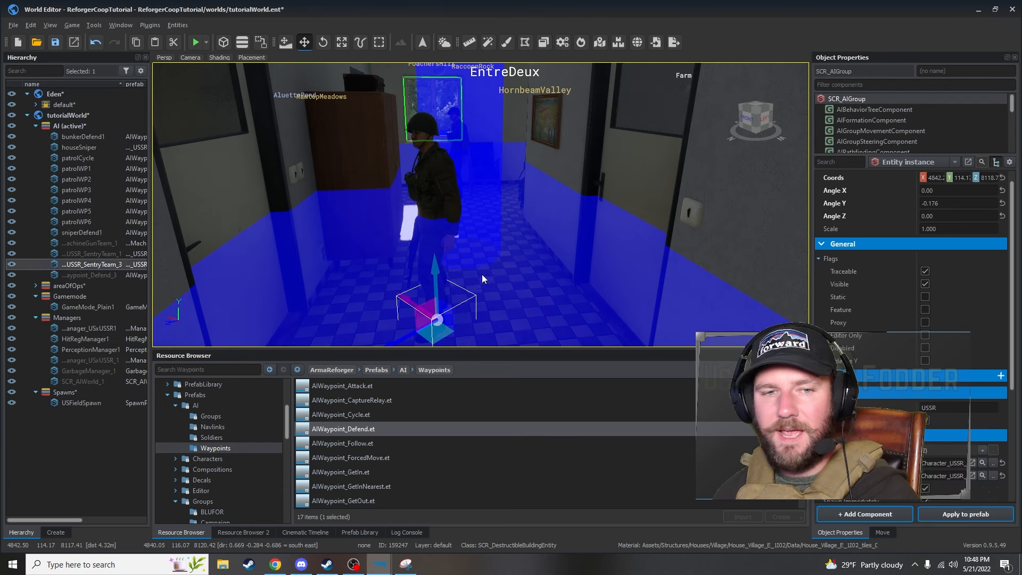
right_click(118, 277)
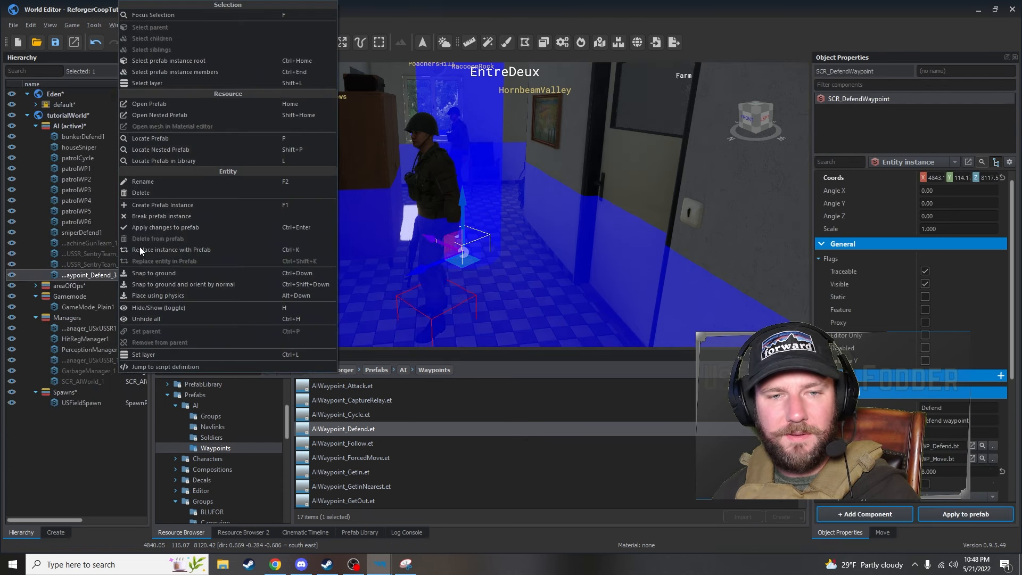
left_click(190, 180)
type("bull")
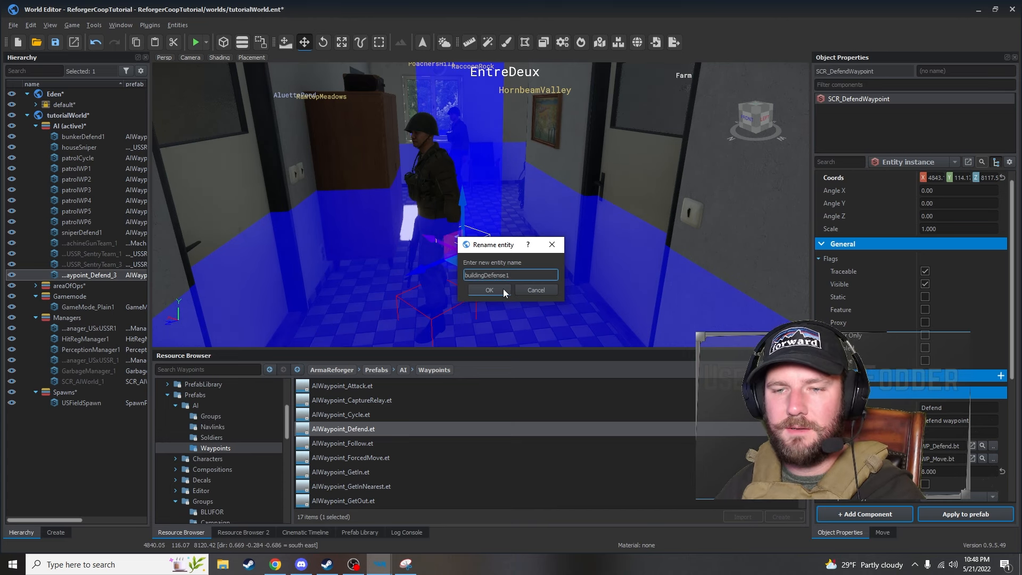
left_click(503, 288)
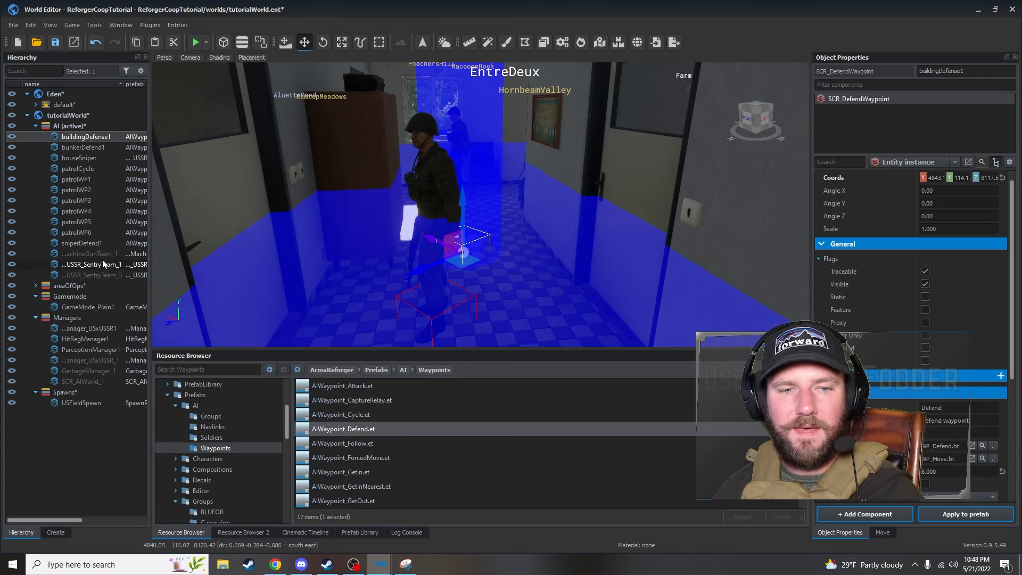
Add buildingDefense1 as a static waypoint of the sentry team in the house's hallway
left_click(433, 309)
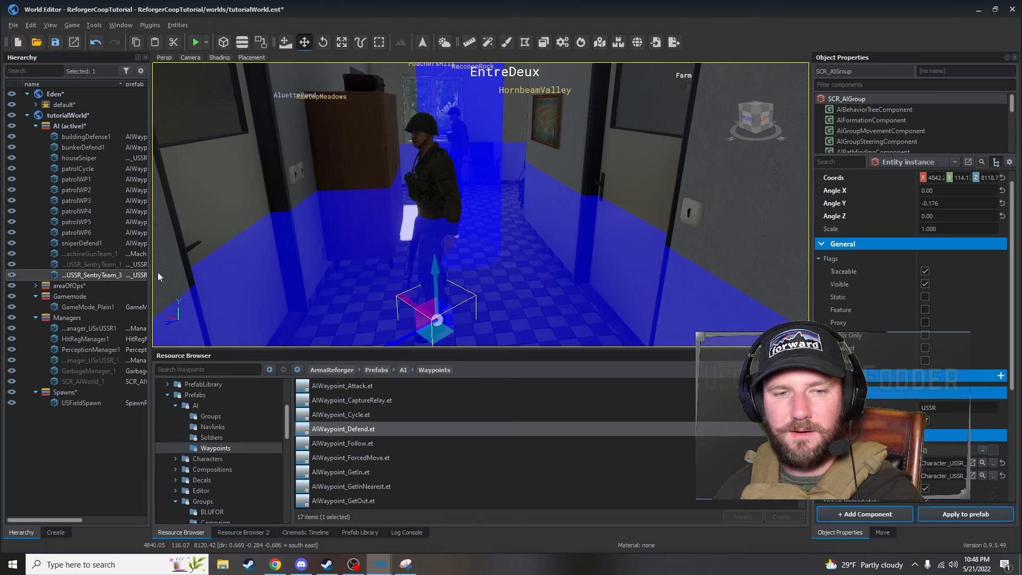
scroll(947, 402, "down", 3)
scroll(947, 384, "down", 3)
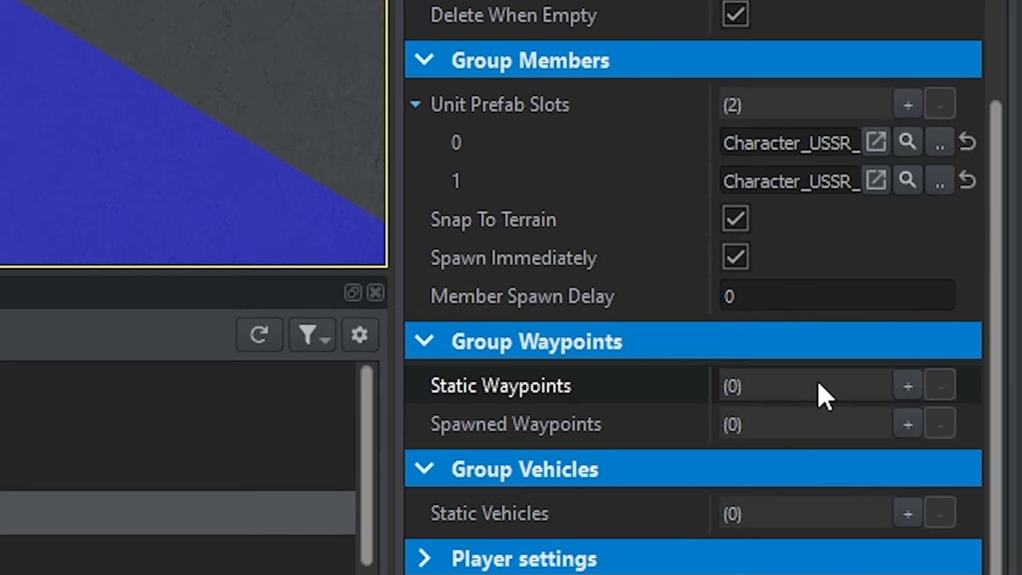
left_click(908, 387)
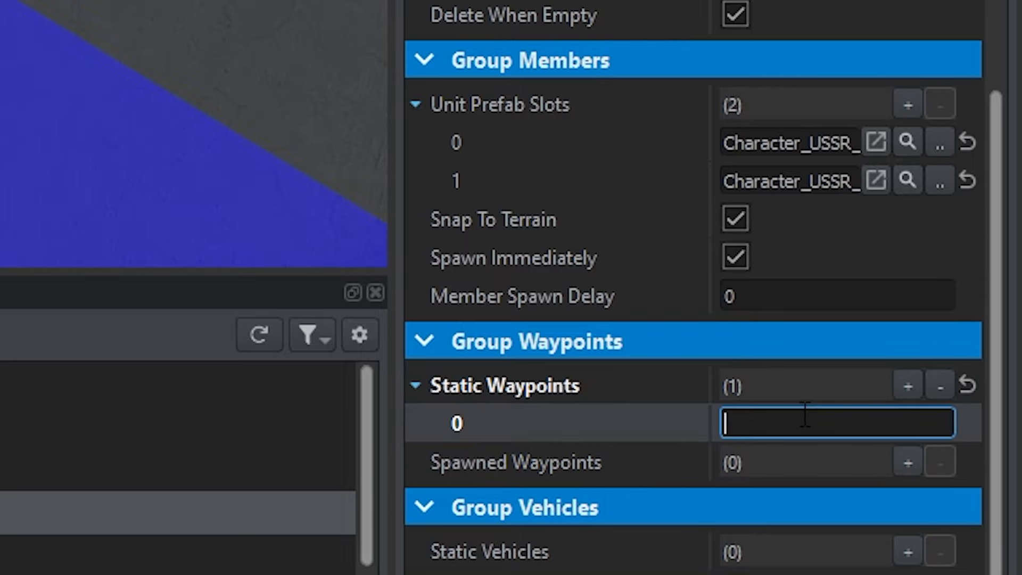
type("buildingDefe")
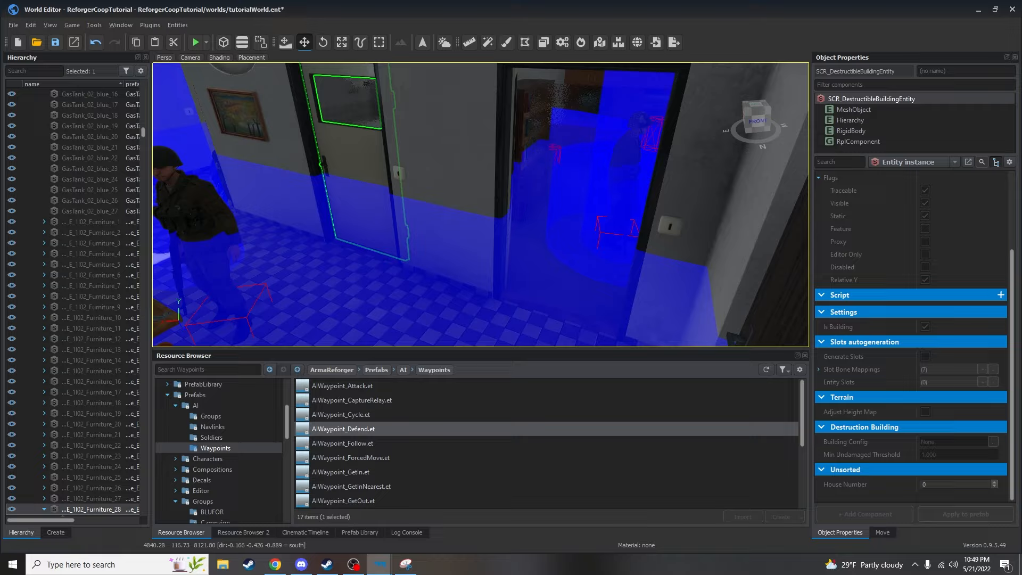
Place a Group_USSR_Team_AT group on the grass between the dirt track and the camouflaged bunker
key("d")
right_click_drag(480, 205, 346, 201)
right_click_drag(584, 286, 635, 213)
key("w")
key("q")
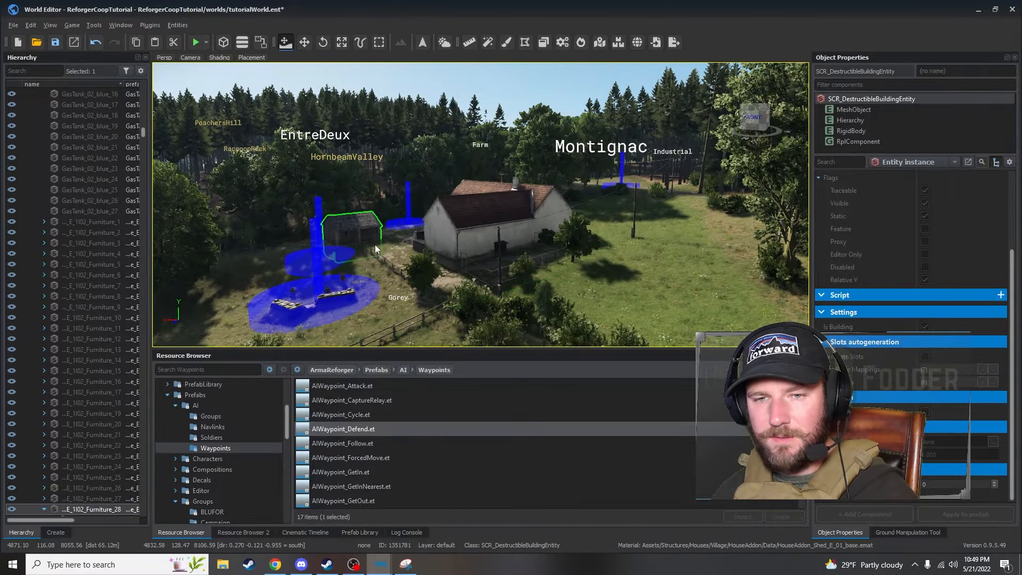
key("w")
mouse_move(375, 246)
right_mouse_down()
mouse_move(181, 240)
mouse_move(223, 255)
mouse_move(471, 259)
mouse_move(266, 274)
right_mouse_up()
key("w")
key("w")
key("s")
key("d")
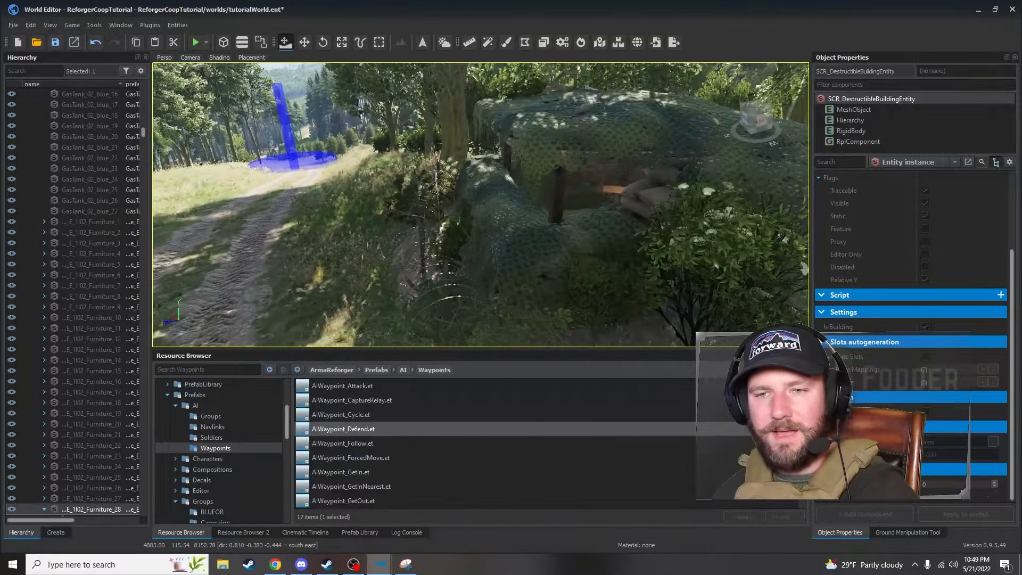
key("a")
right_click_drag(410, 299, 537, 308)
key("s")
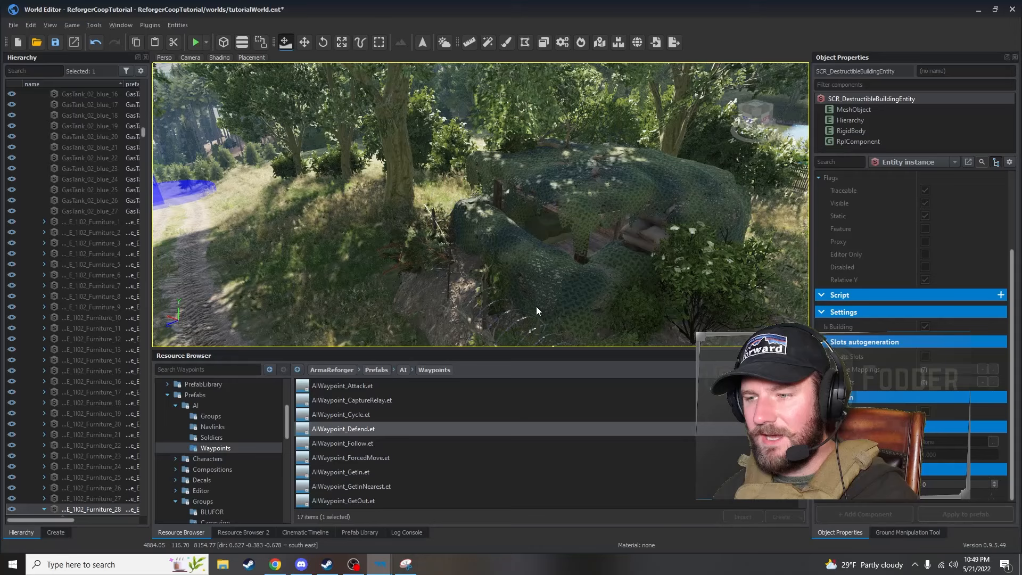
scroll(225, 458, "down", 1)
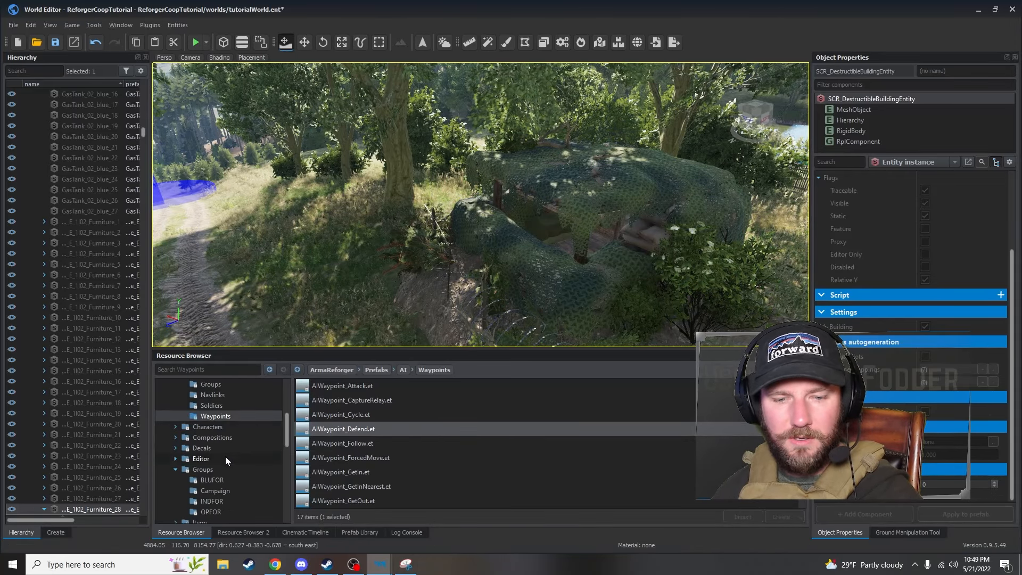
left_click(230, 513)
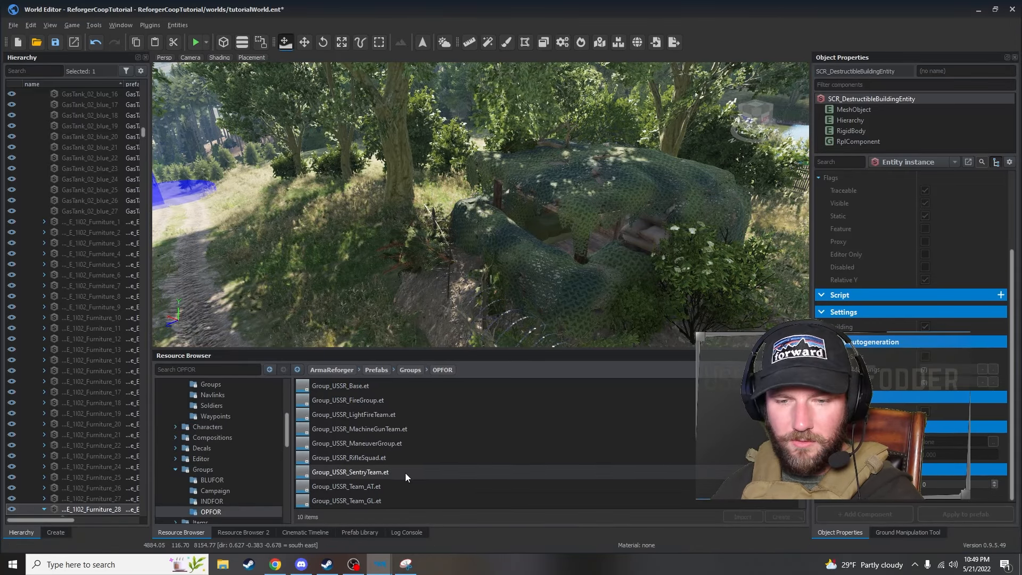
left_click_drag(393, 482, 528, 268)
left_click_drag(311, 280, 311, 280)
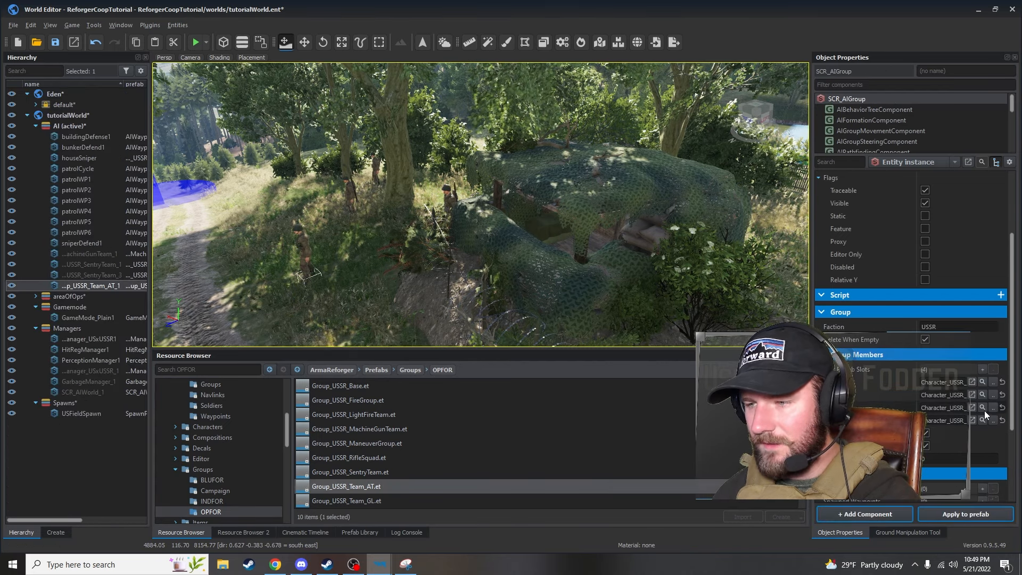
Reduce the AT team's unit prefab slots to a single Character_USSR_AT.et member
left_click_drag(918, 379, 871, 381)
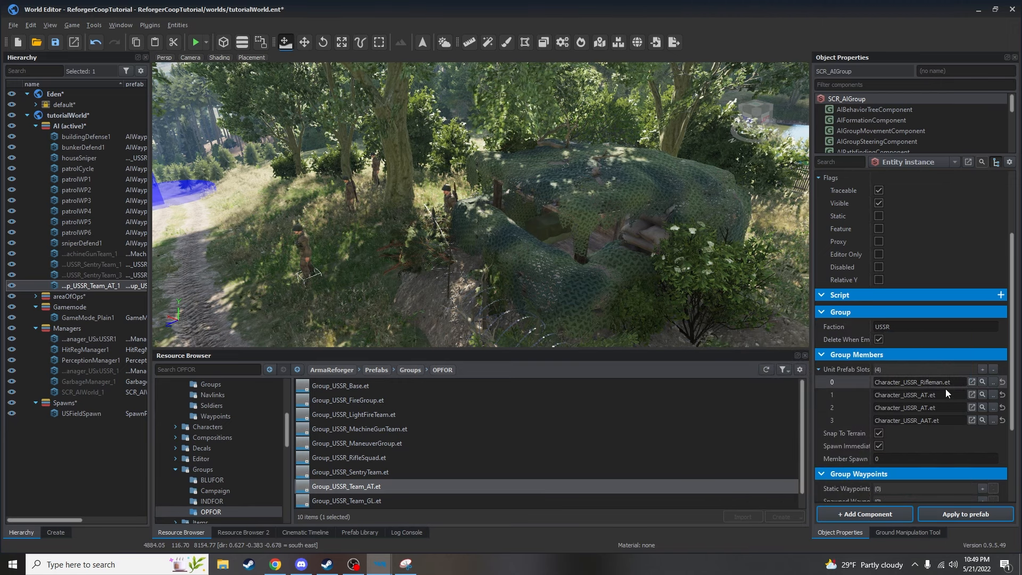
left_click(994, 382)
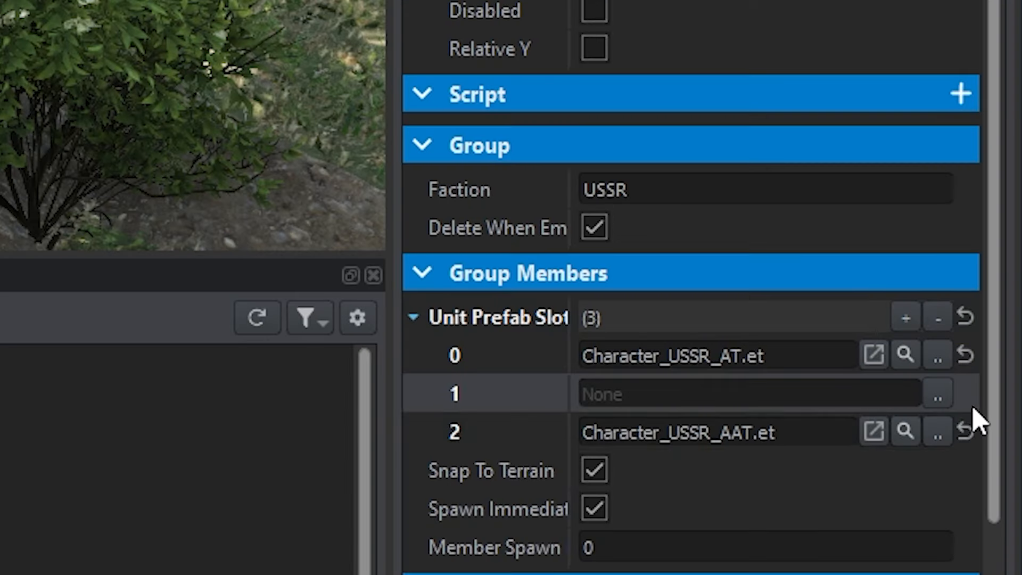
left_click(1003, 407)
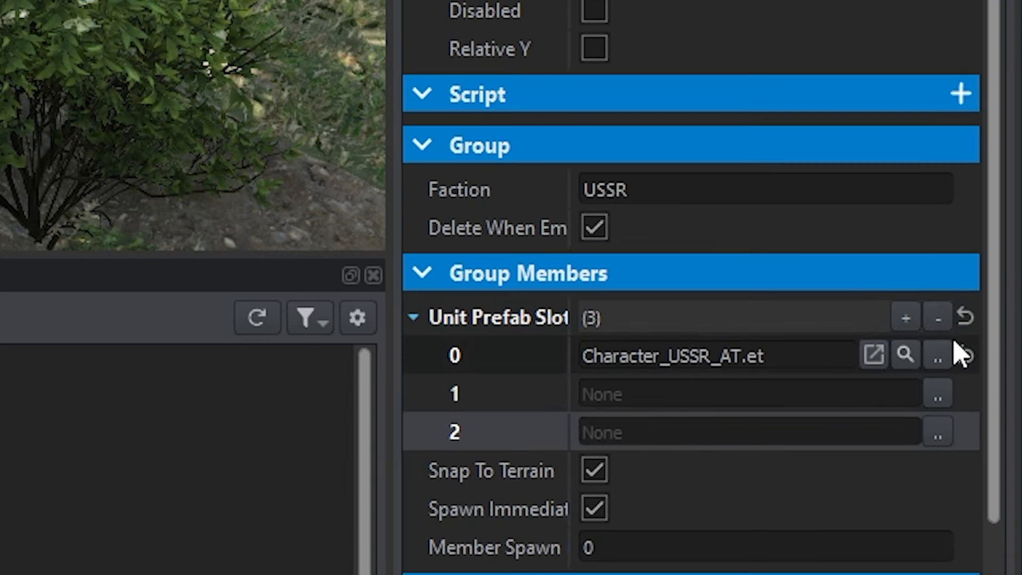
left_click(993, 370)
left_click(993, 369)
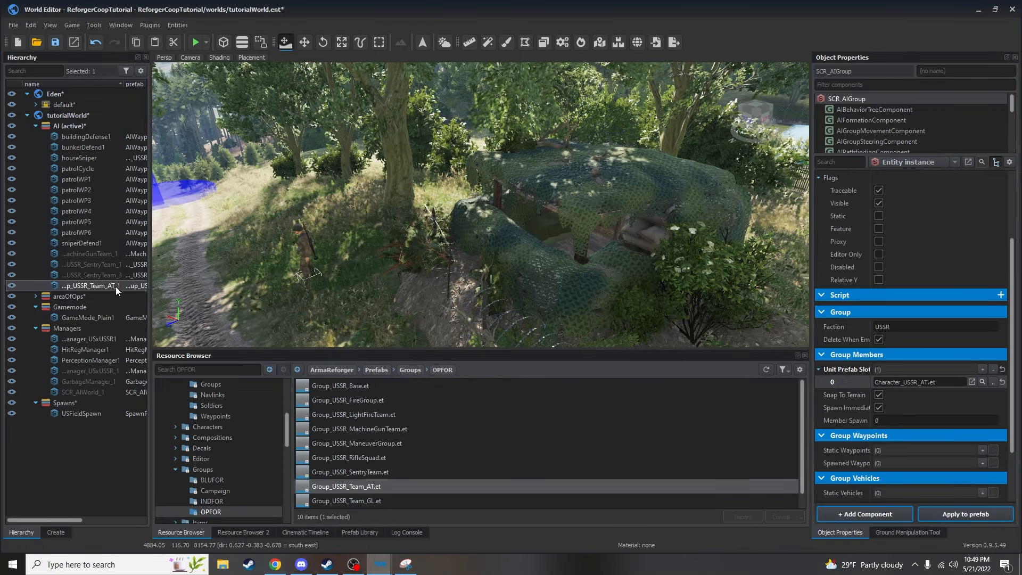
Move the AT team from the grass to the front of the camouflaged bunker and check its position from several sides
key("e")
key("w")
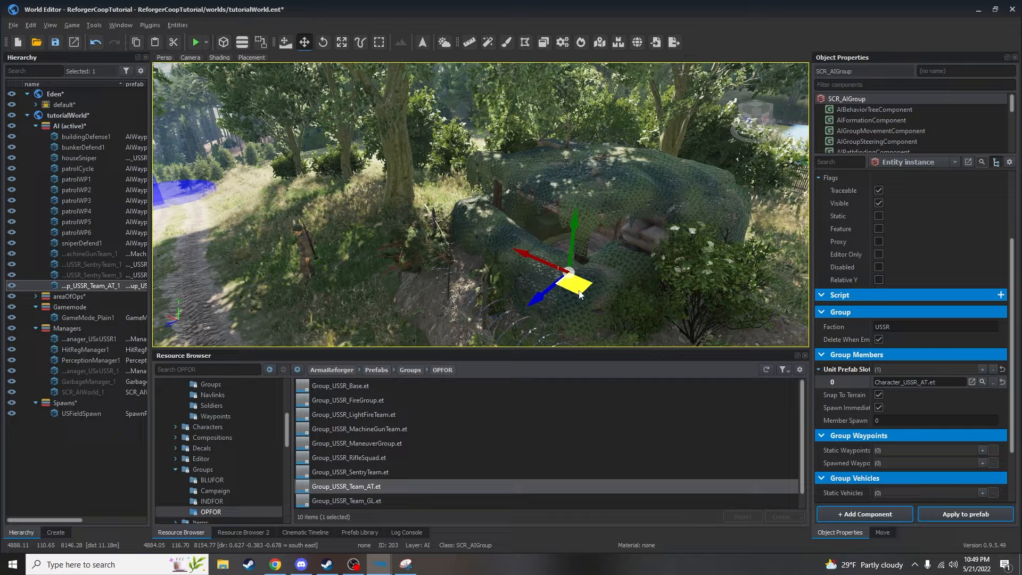
right_click_drag(592, 303, 592, 341)
key("f")
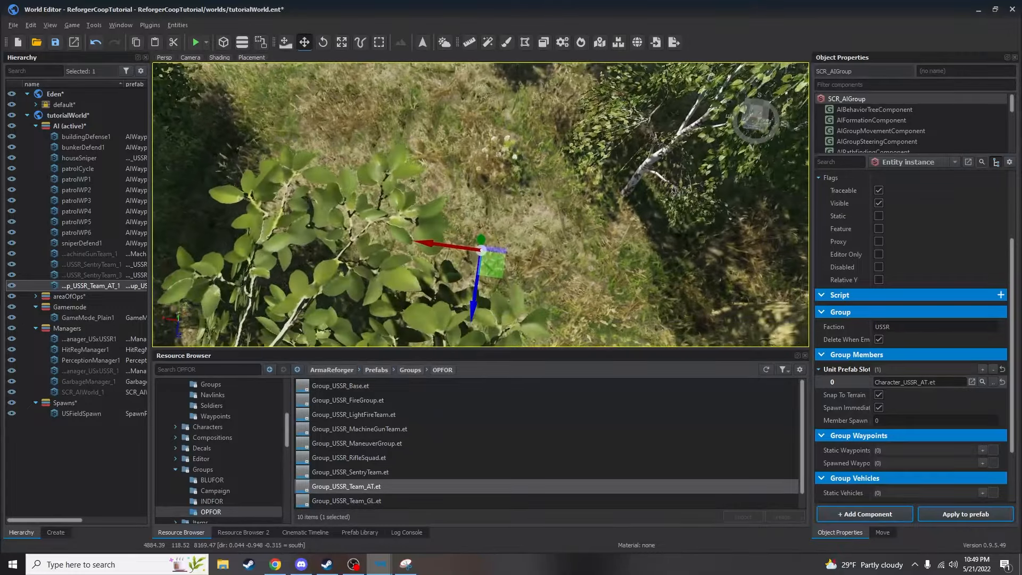
right_click_drag(490, 234, 490, 178)
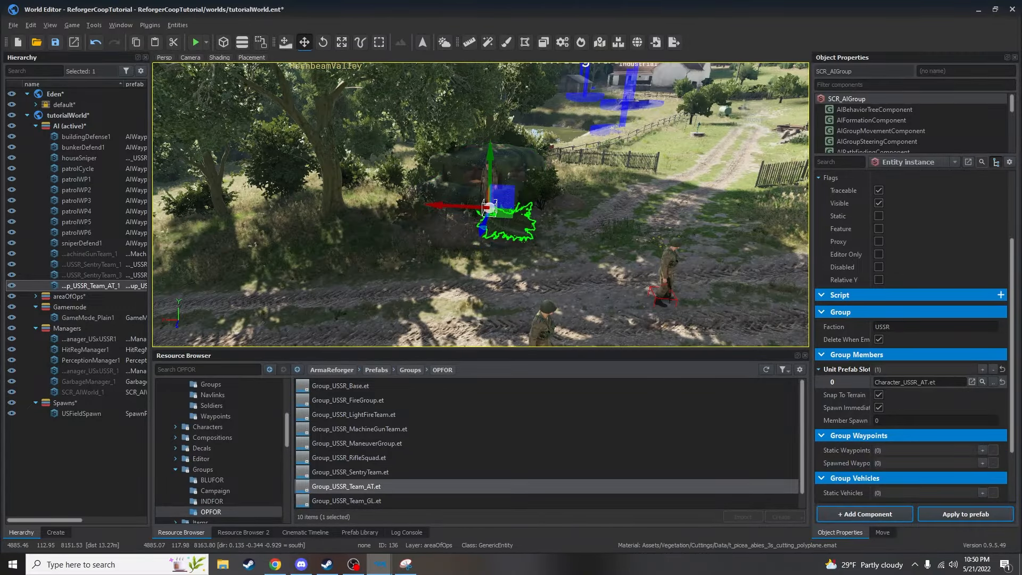
scroll(489, 208, "up", 5)
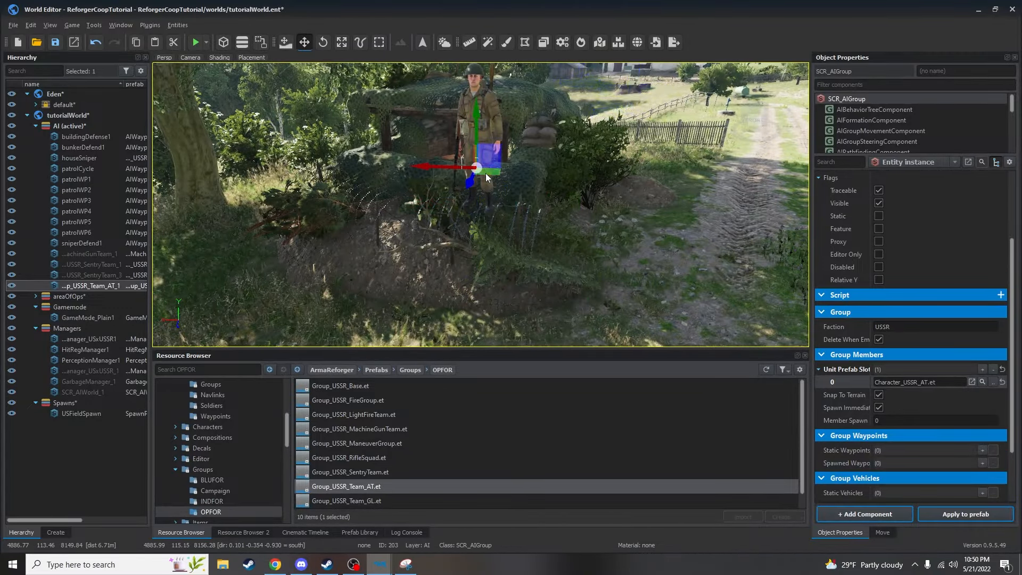
key("w")
right_click_drag(486, 173, 622, 234)
key("s")
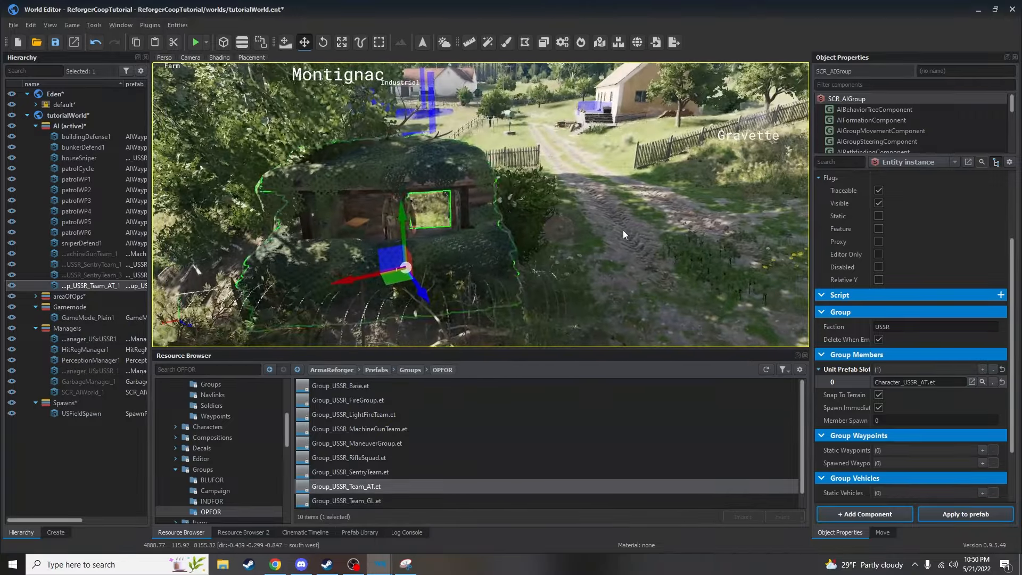
Rename the bunker's AT team group as roadGuard
left_click(462, 263)
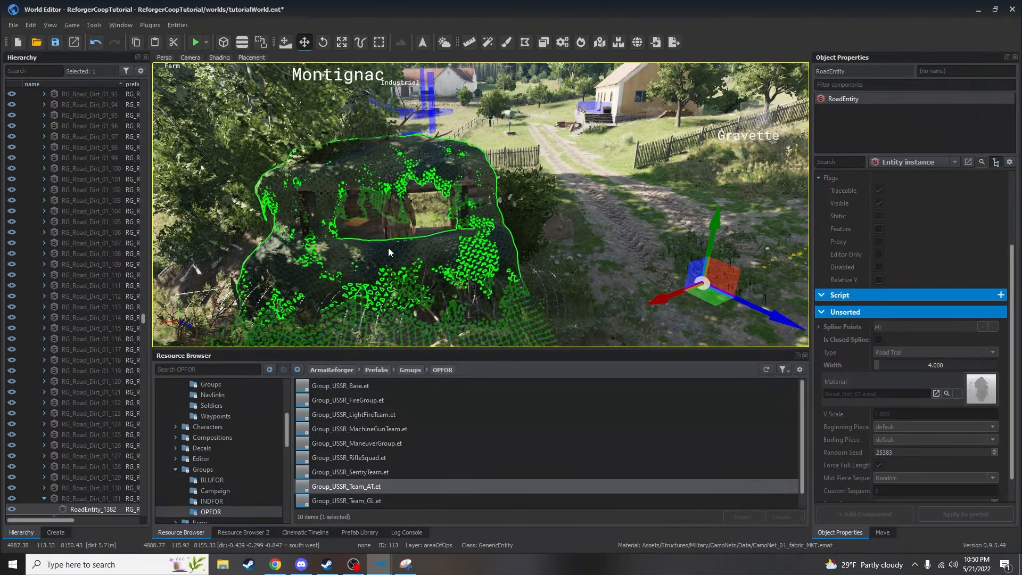
left_click(395, 315)
left_click(105, 283)
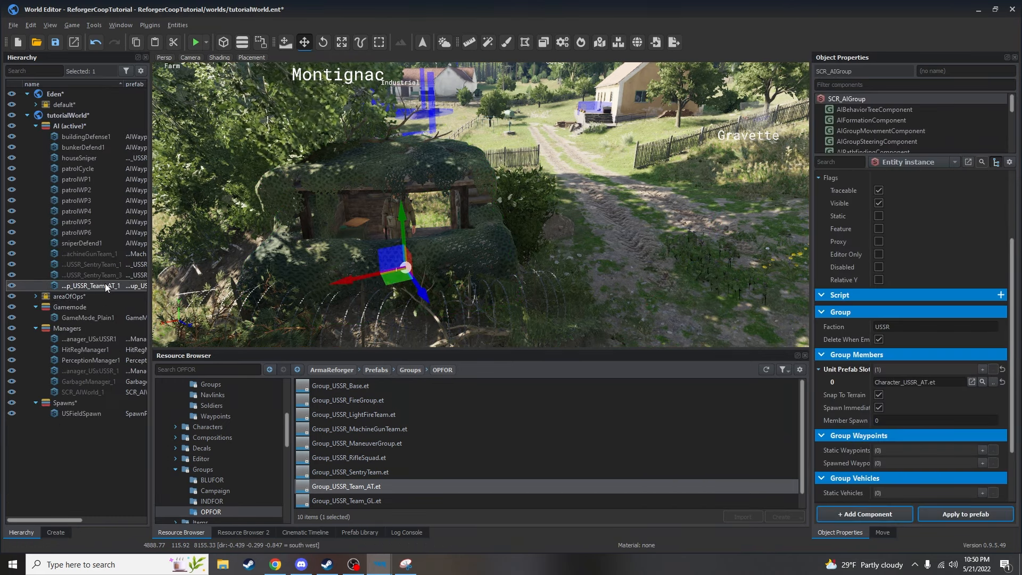
right_click(104, 283)
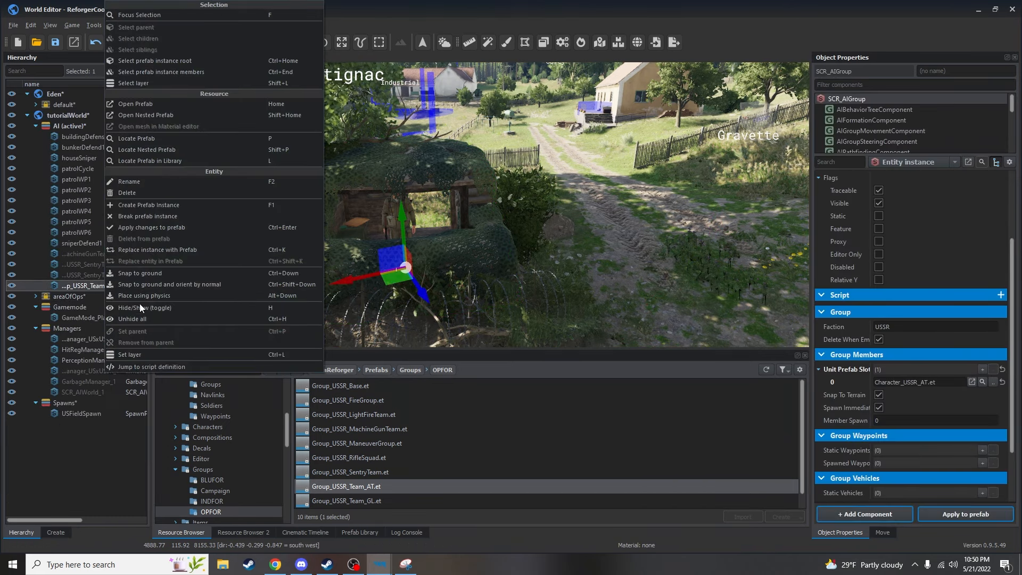
left_click(145, 183)
type("road")
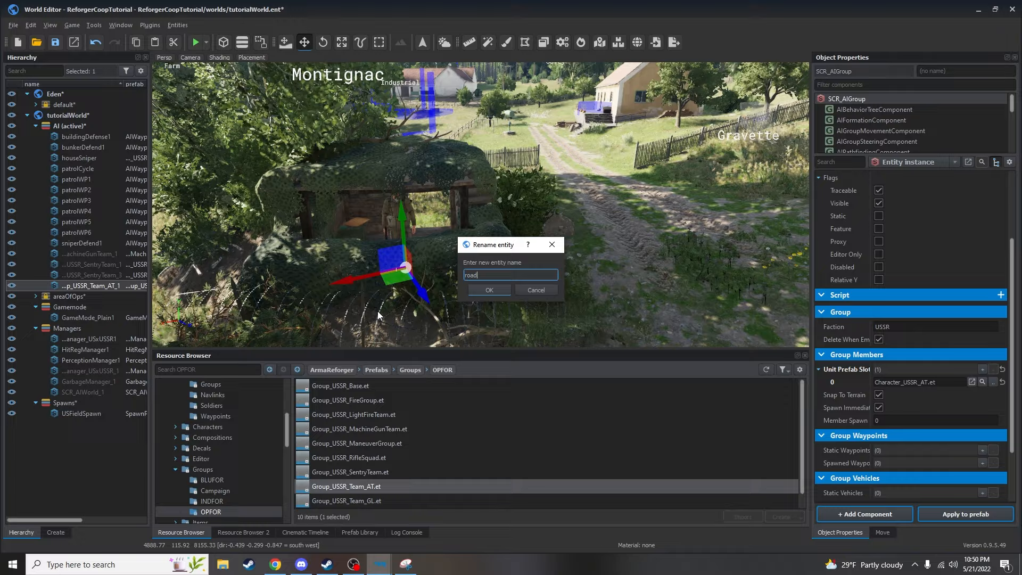
type("Guard")
key("Return")
Duplicate the bunkerDefend1 waypoint onto the camouflaged bunker as bunkerDefend2
right_click(103, 245)
left_click(525, 205)
right_click_drag(524, 205, 501, 192)
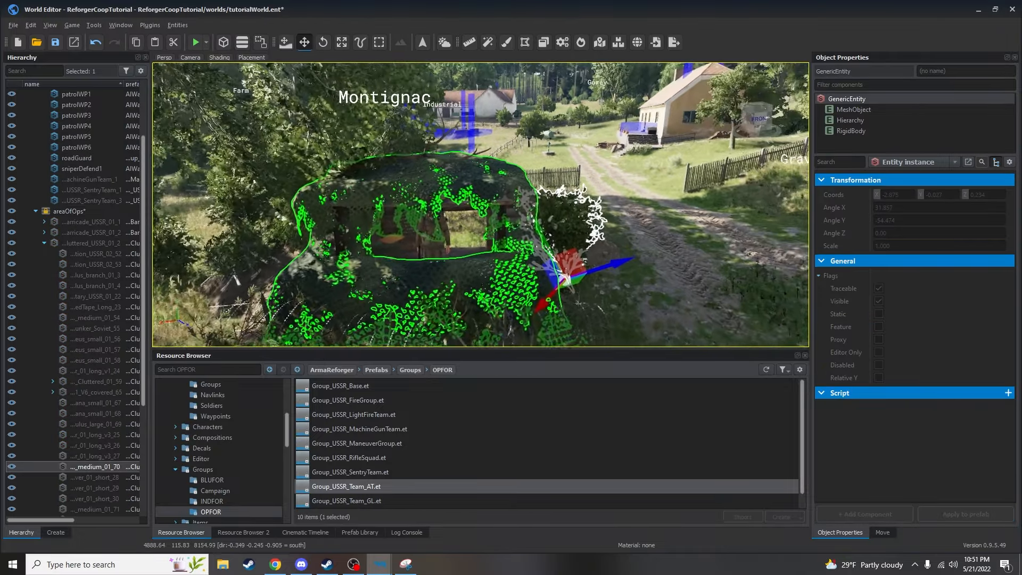
key("d")
right_click_drag(613, 274, 582, 297)
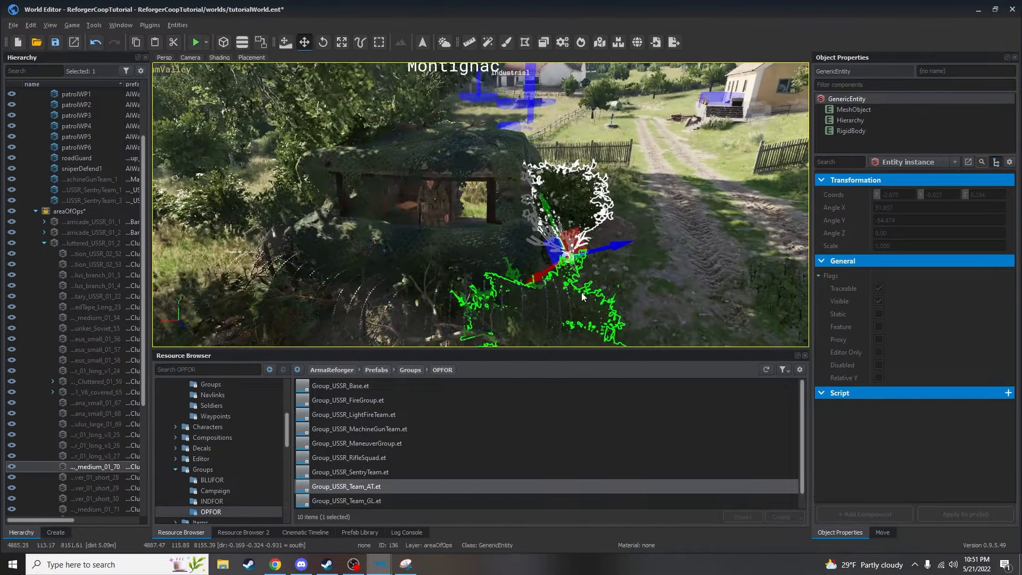
scroll(61, 216, "up", 3)
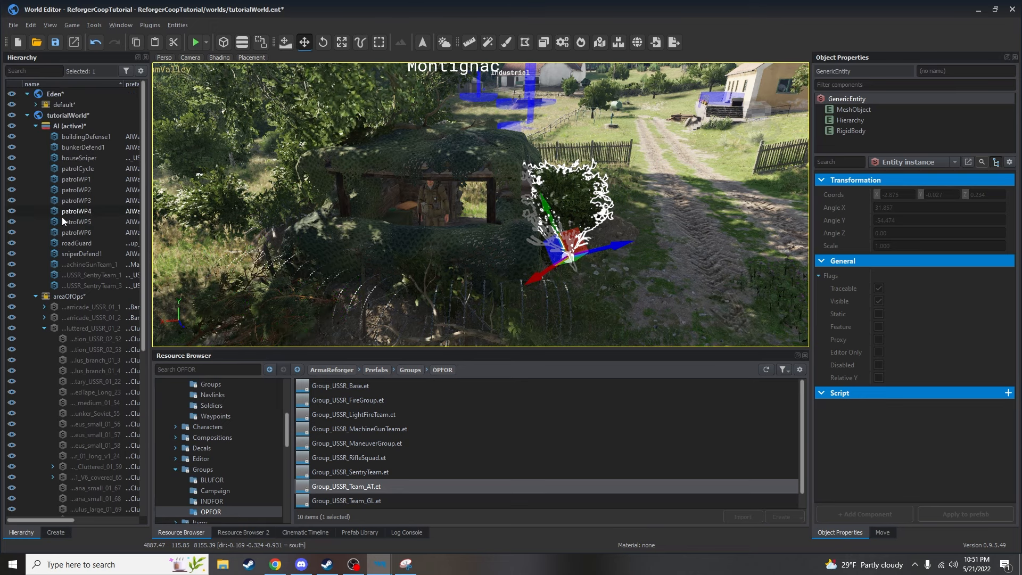
left_click(103, 138)
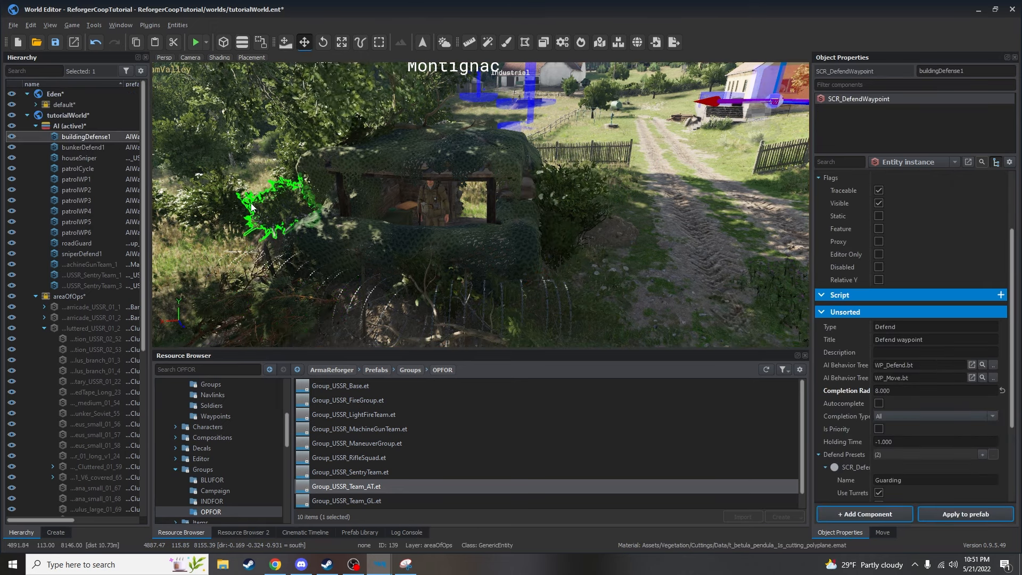
left_click(102, 148)
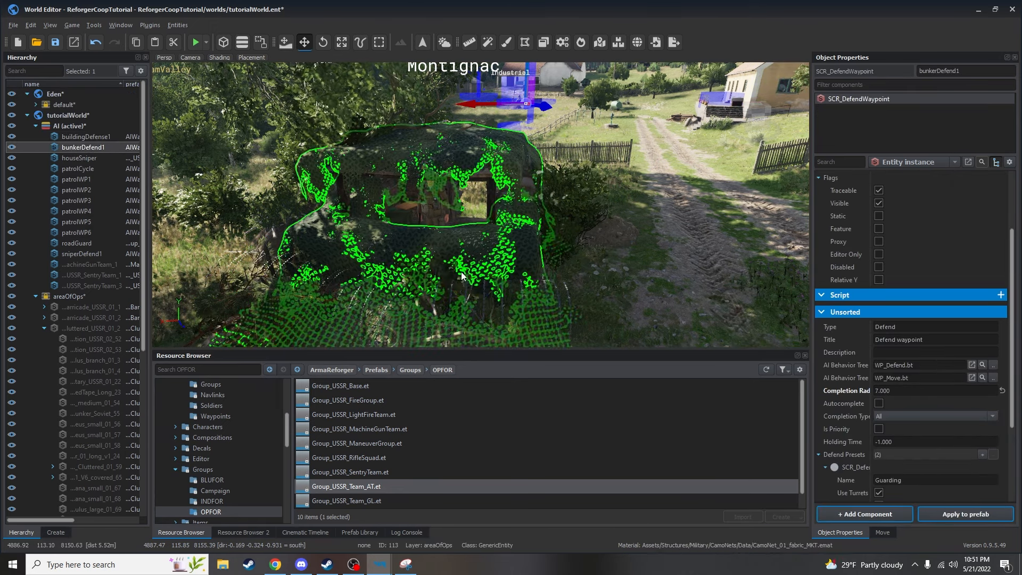
key("ctrl+v")
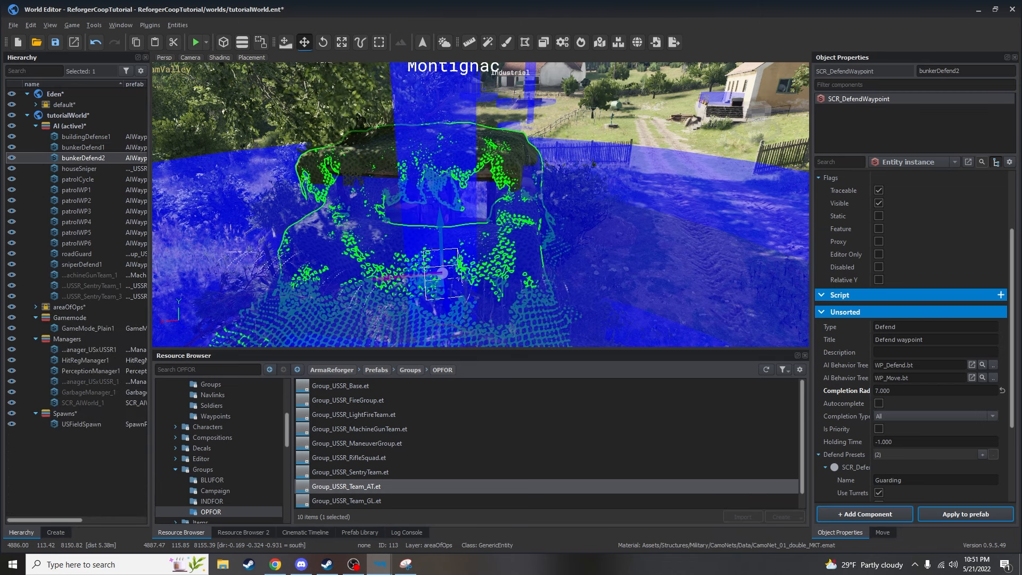
Set the completion radius of the bunkerDefend2 waypoint to 2
right_click_drag(533, 266, 543, 330)
left_click(894, 390)
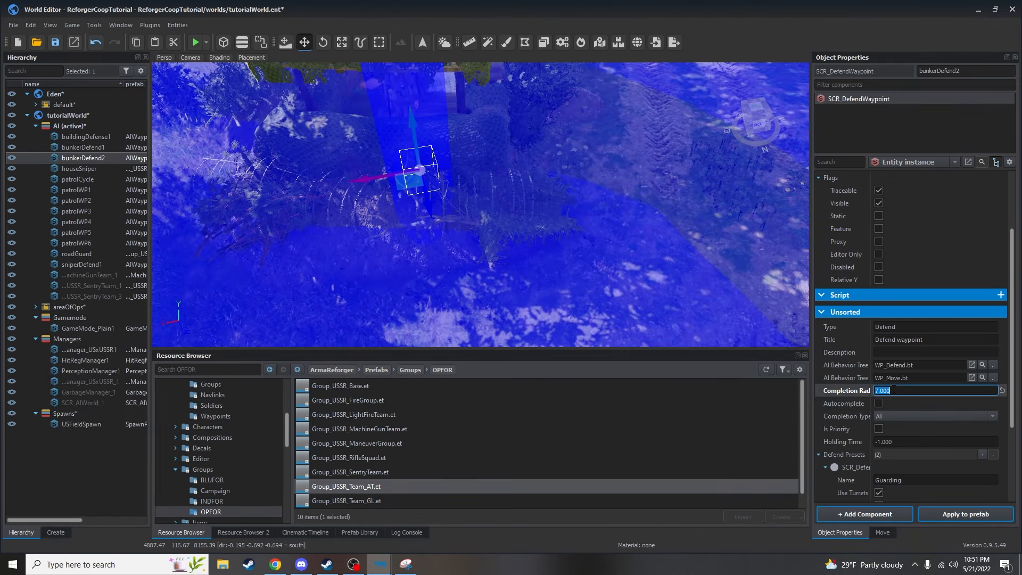
type("1")
key("Return")
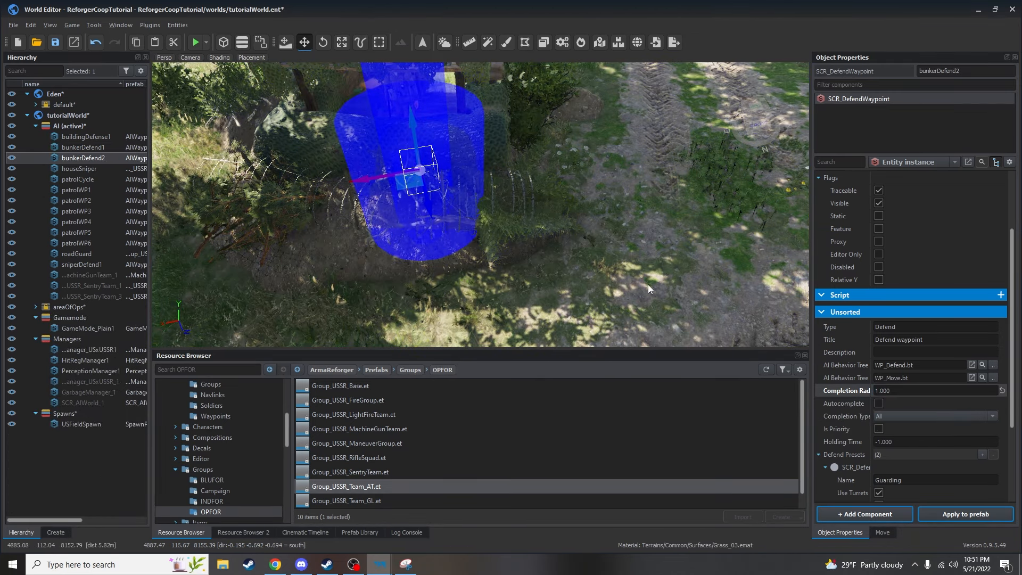
type("2")
key("Return")
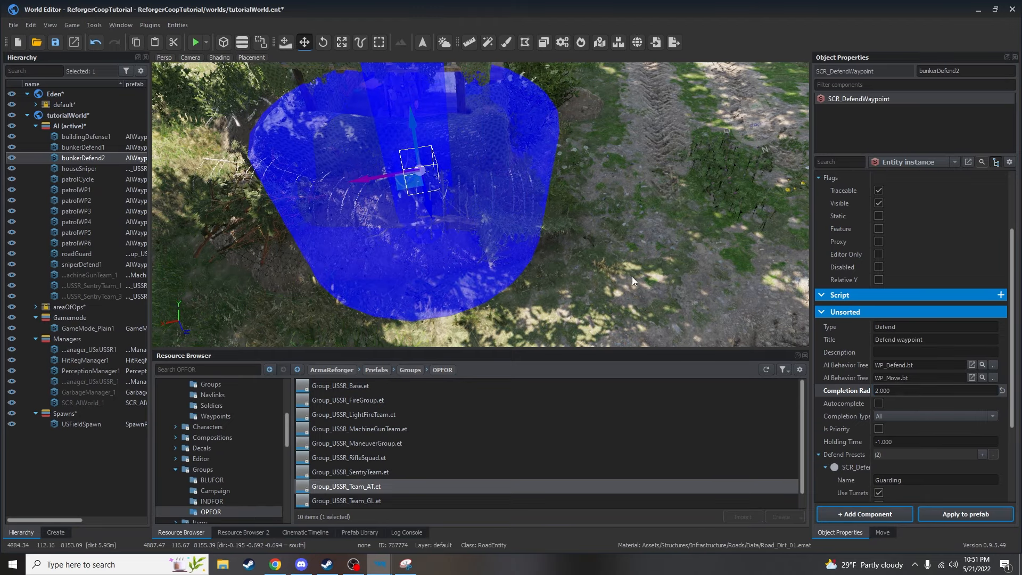
Move the bunkerDefend2 waypoint inside the camouflaged bunker, so its area covers the bunker's interior
right_click_drag(633, 281, 641, 270)
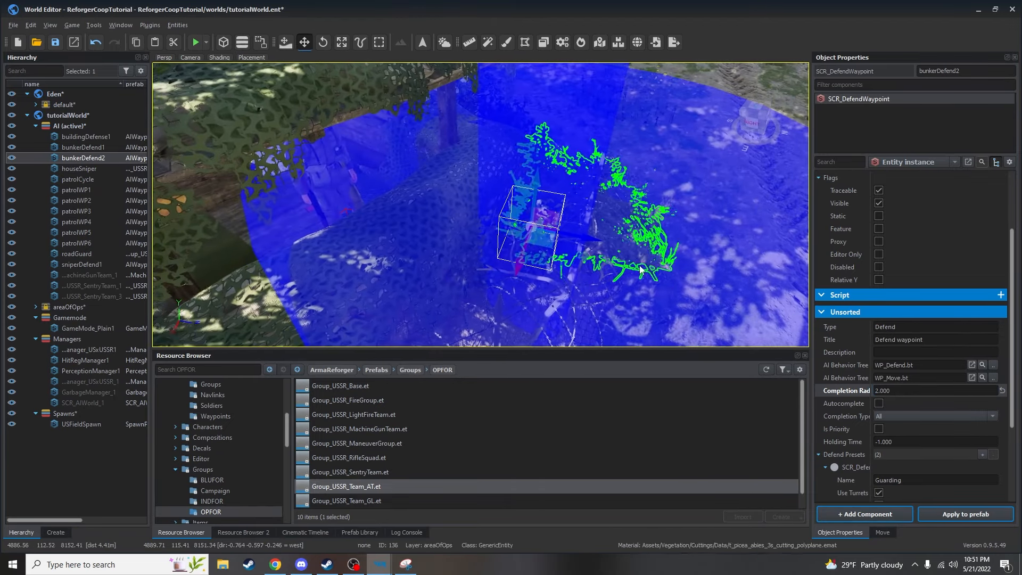
left_click_drag(539, 241, 328, 191)
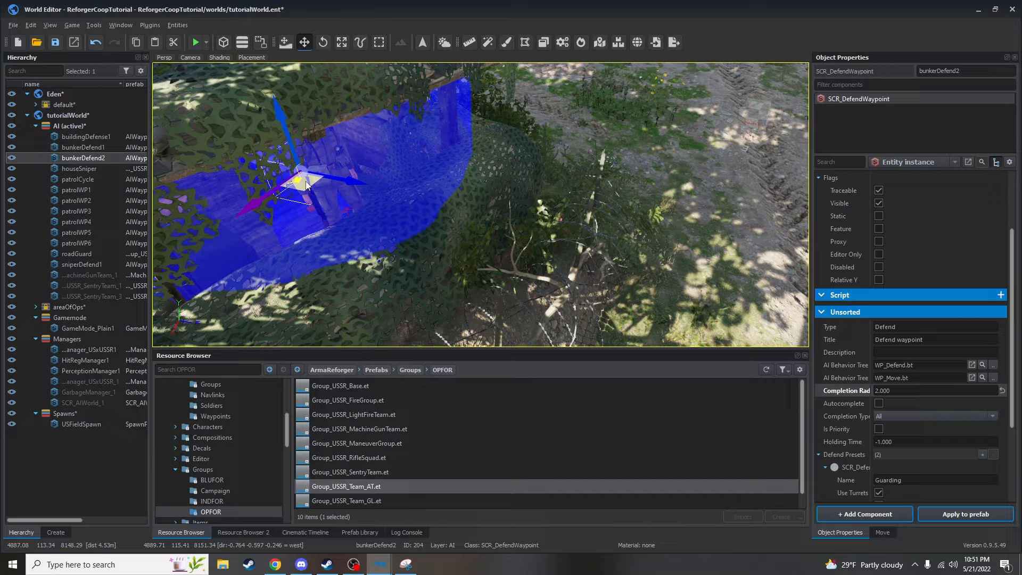
left_click(720, 214)
right_click_drag(719, 214, 628, 237)
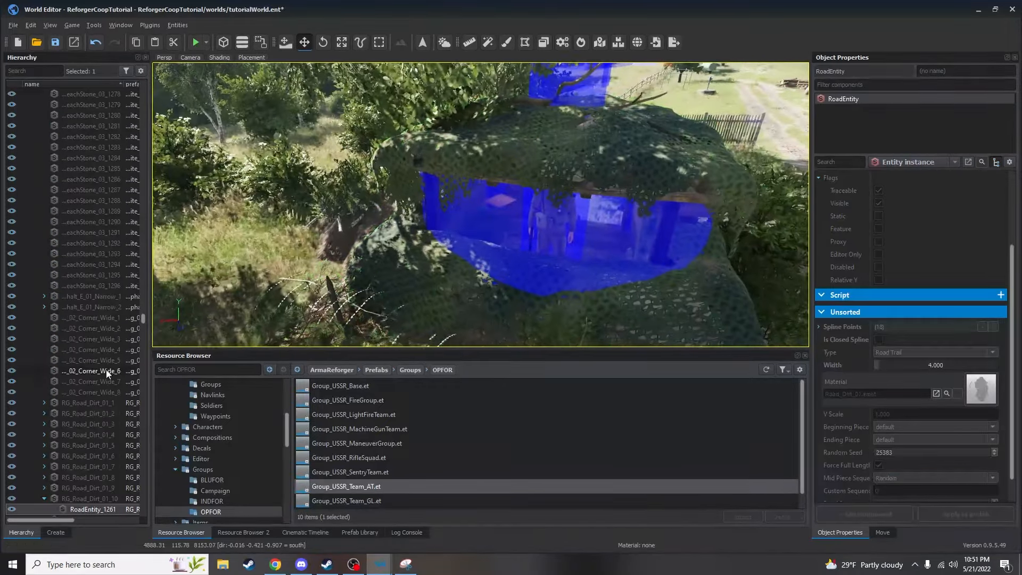
Add bunkerDefend2 as a static waypoint of the roadGuard group
left_click(559, 234)
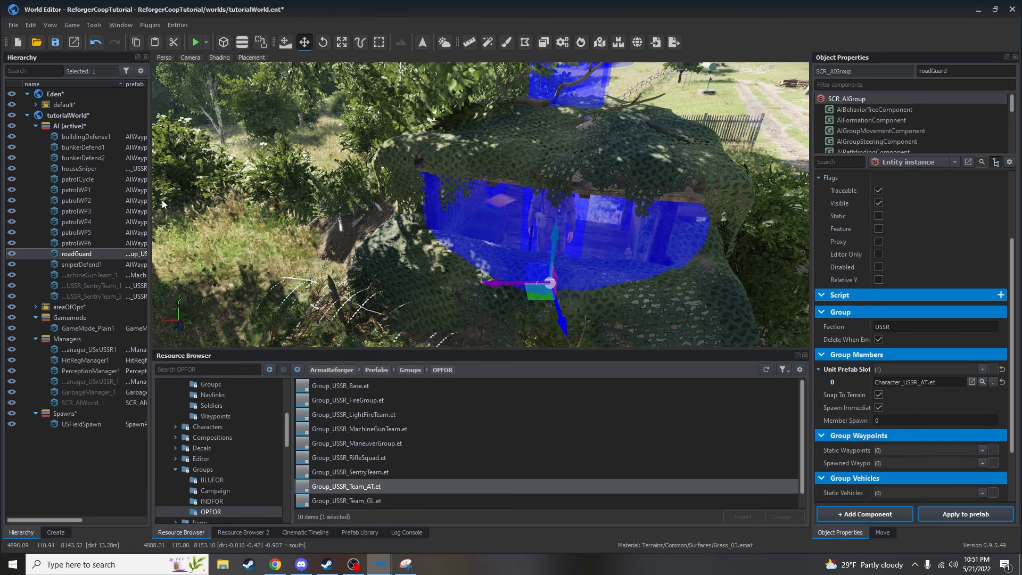
left_click(88, 160)
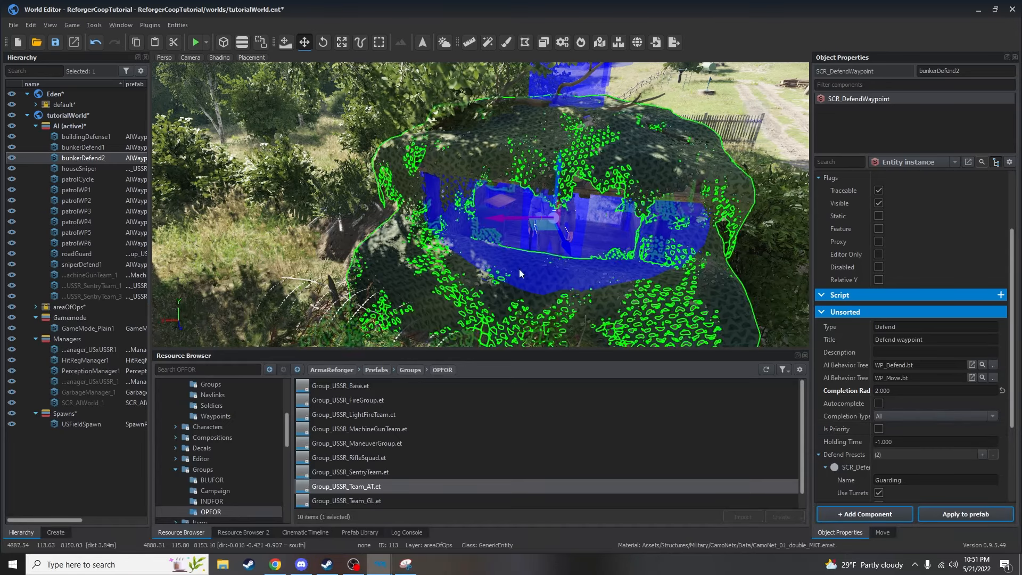
left_click(100, 254)
scroll(927, 440, "down", 2)
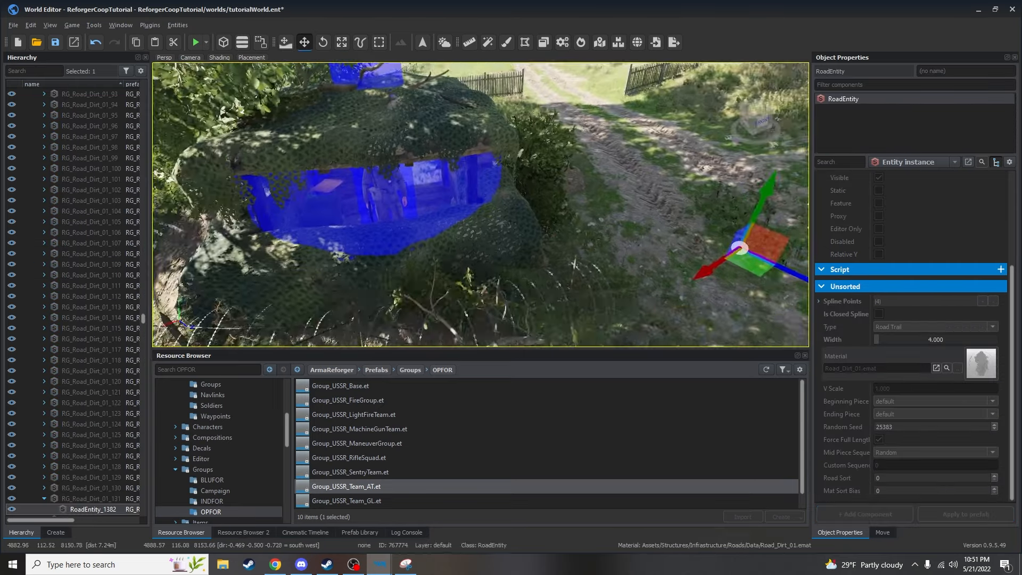
Examine from above how the waypoints are spread around the houses, the pond and the dirt tracks
right_click_drag(481, 205, 324, 189)
right_click_drag(481, 204, 434, 251)
right_click_drag(522, 143, 489, 293)
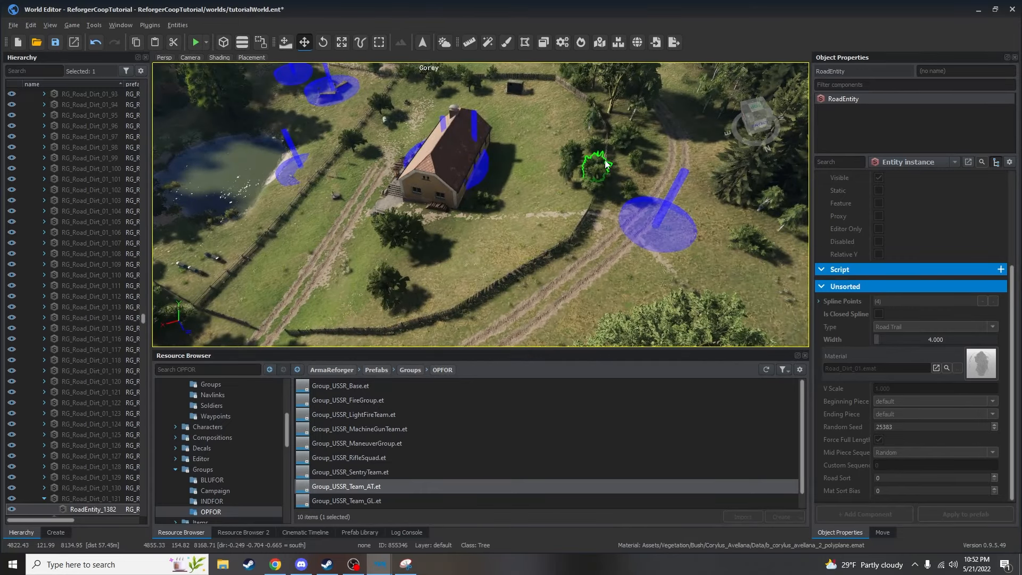
right_click_drag(605, 162, 399, 187)
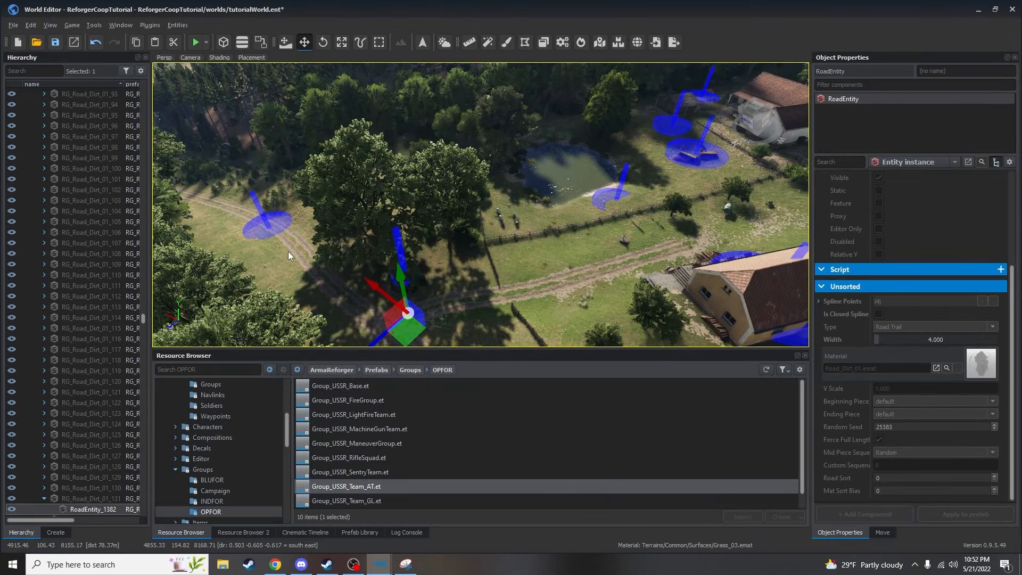
right_click_drag(288, 251, 435, 196)
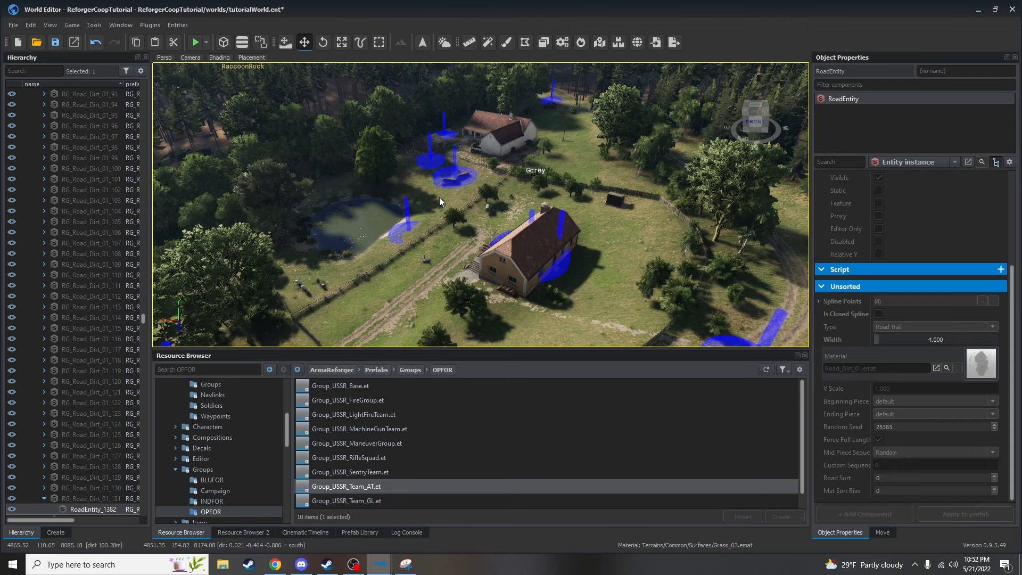
Place a Group_USSR_SentryTeam in the other house's tiled hallway, named houseGuys1, with defend waypoint buildingDefense2 as its static waypoint
right_click_drag(438, 196, 673, 250)
key("w")
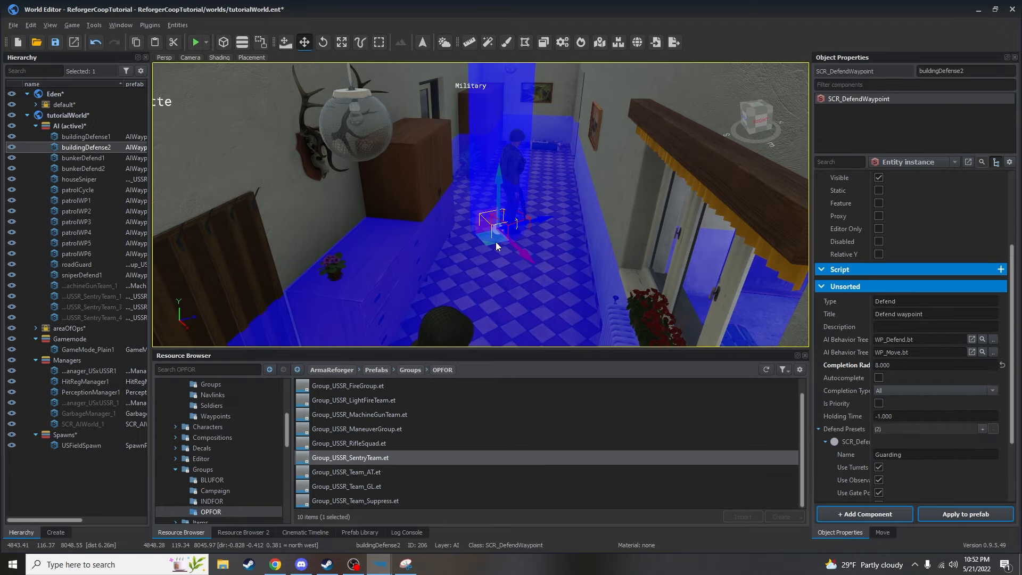
key("F2")
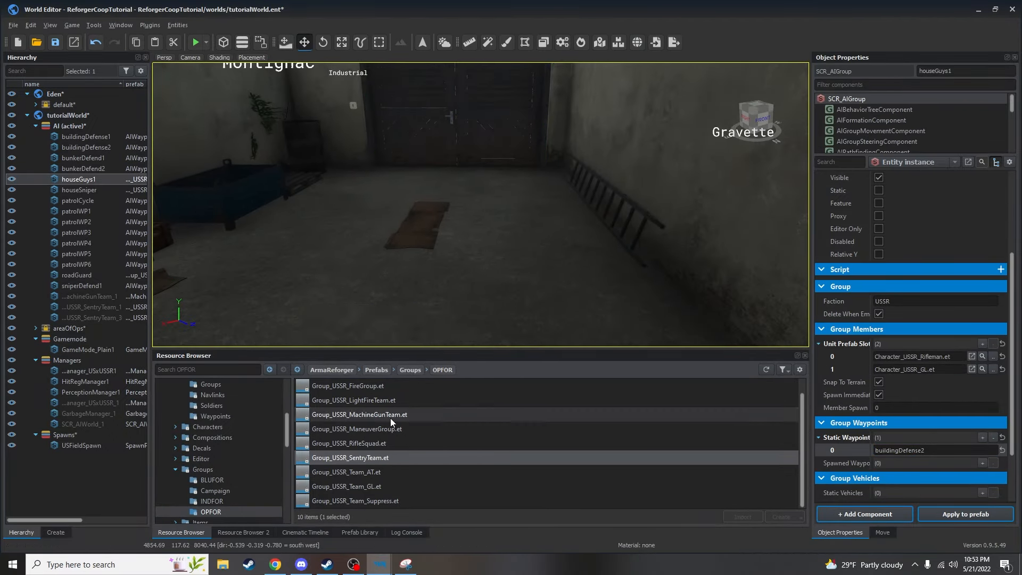
Place a Group_USSR_MachineGunTeam in the concrete-floored room and reduce its unit prefab slots to a single Character_USSR_MG.et member
left_click_drag(390, 417, 403, 309)
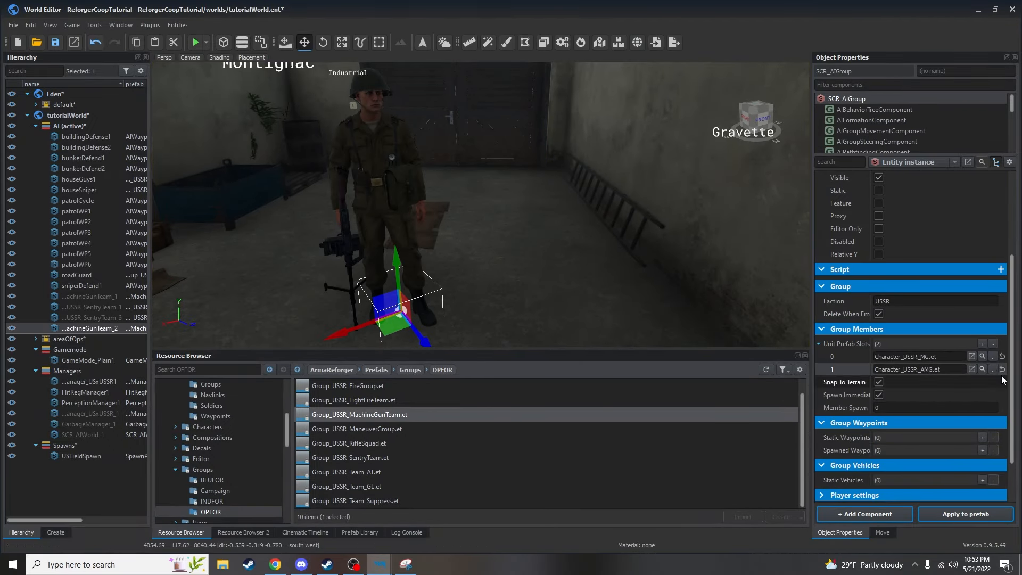
left_click(994, 344)
key("e")
left_click_drag(459, 277, 543, 218)
Give the machine gun group a buildingDefense3 defend waypoint in the same room and rename the group as houseGuys2
left_click(241, 187)
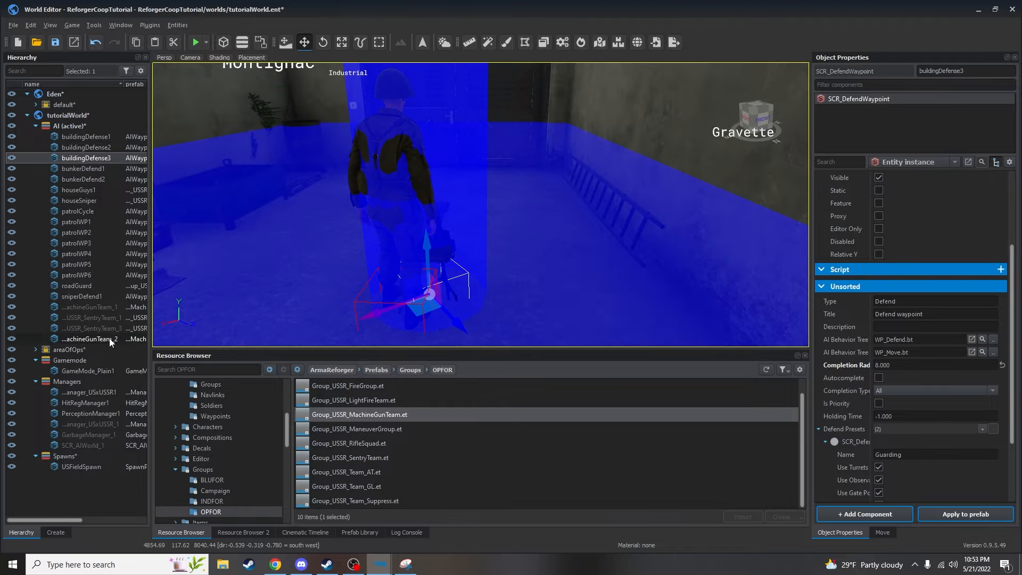
key("F2")
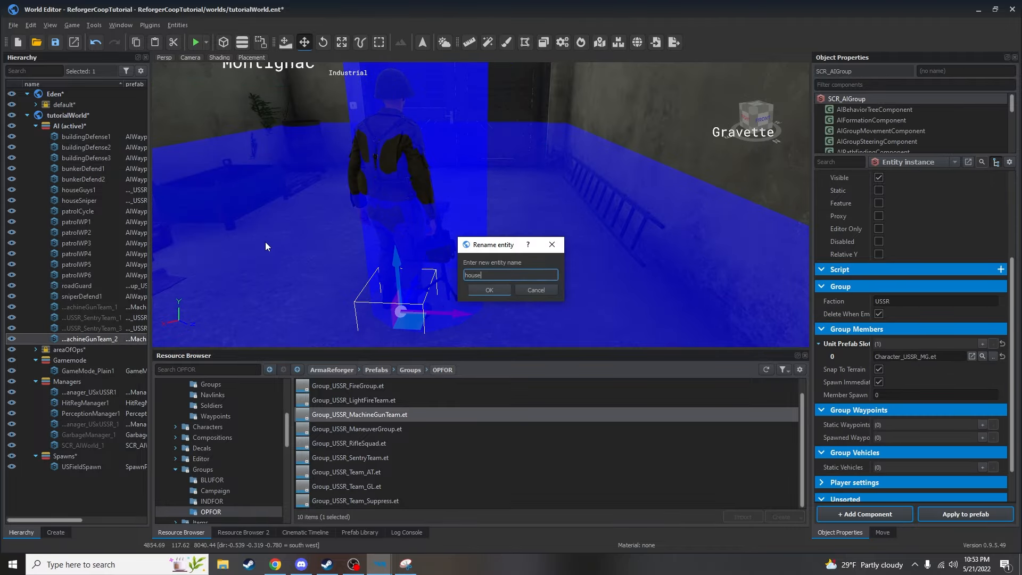
key("Return")
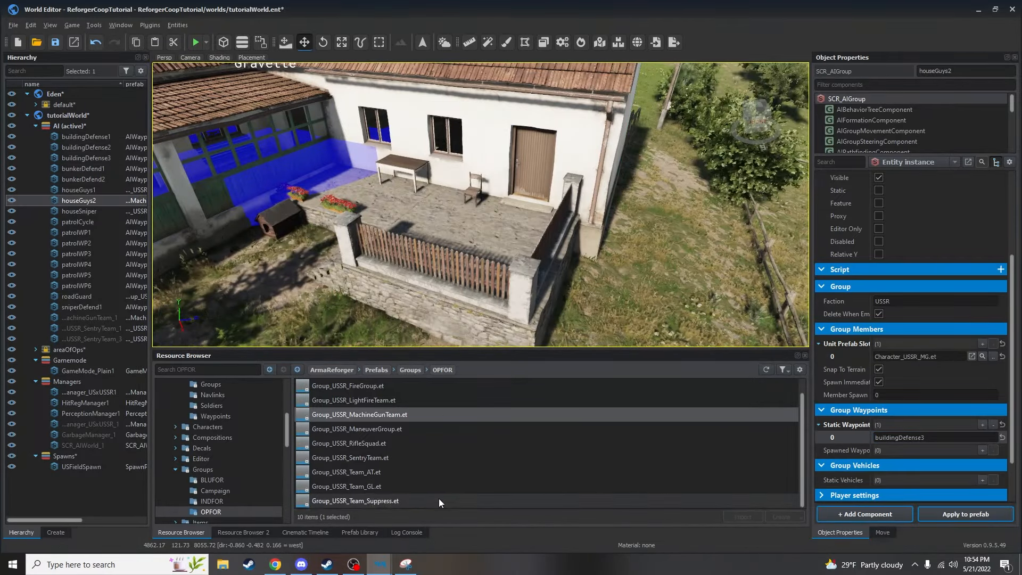
Place a Group_USSR_FireGroup outside the white house, near its stone terrace
scroll(438, 498, "up", 1)
left_click_drag(348, 400, 554, 246)
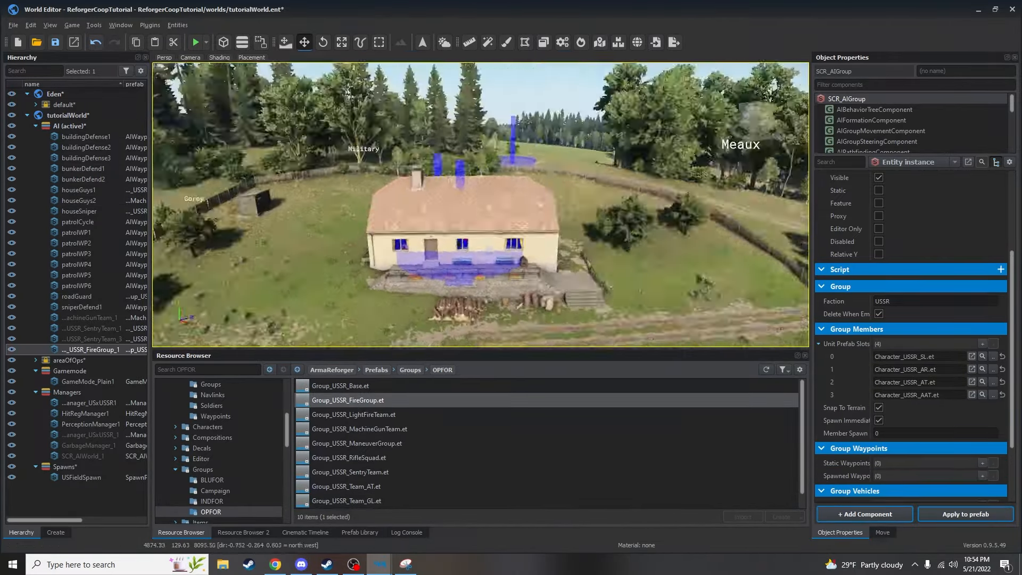
scroll(395, 458, "down", 1)
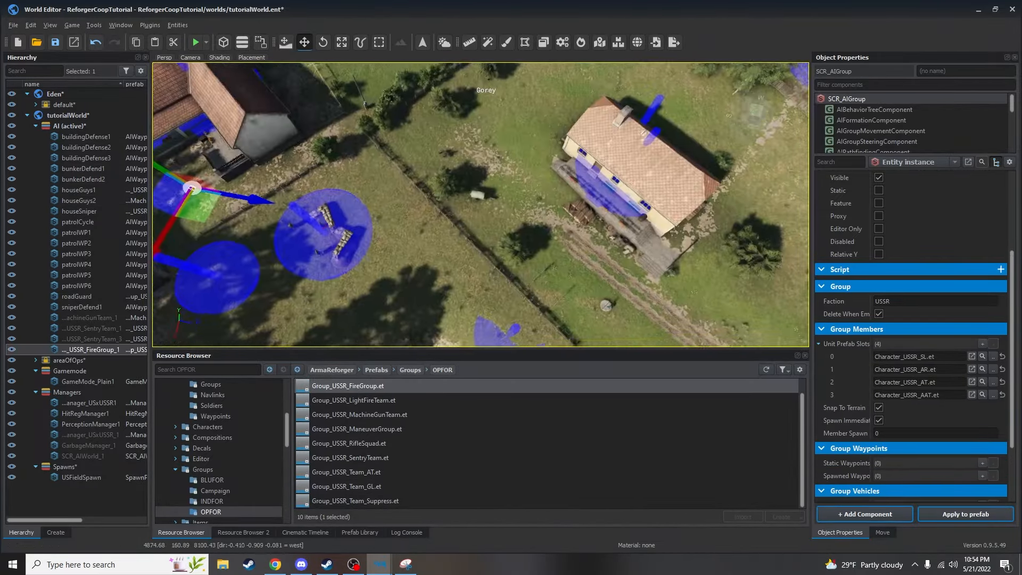
Place a Group_USSR_RifleSquad in the yard in front of the house
left_click_drag(348, 443, 546, 262)
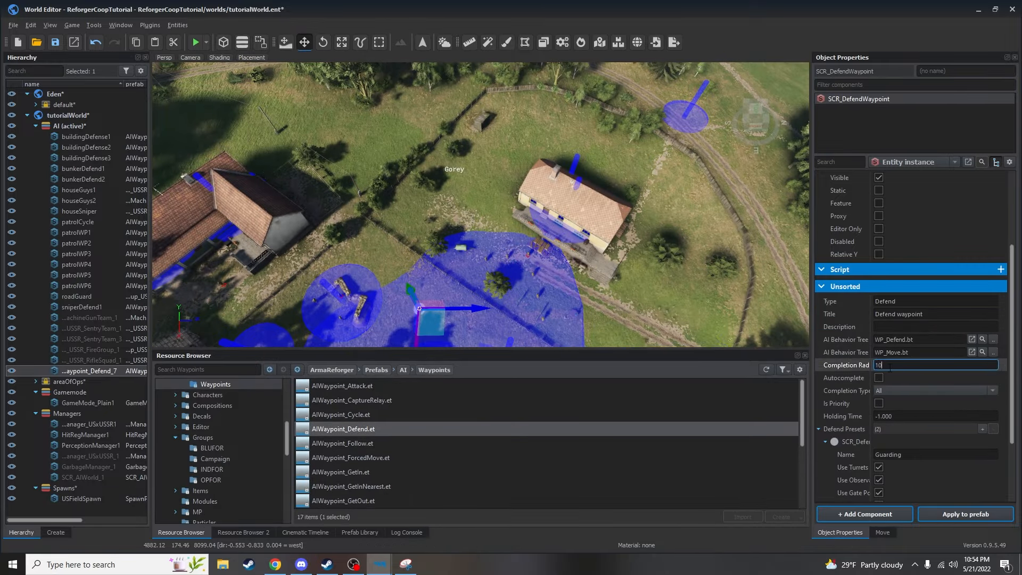
right_click_drag(459, 254, 459, 254)
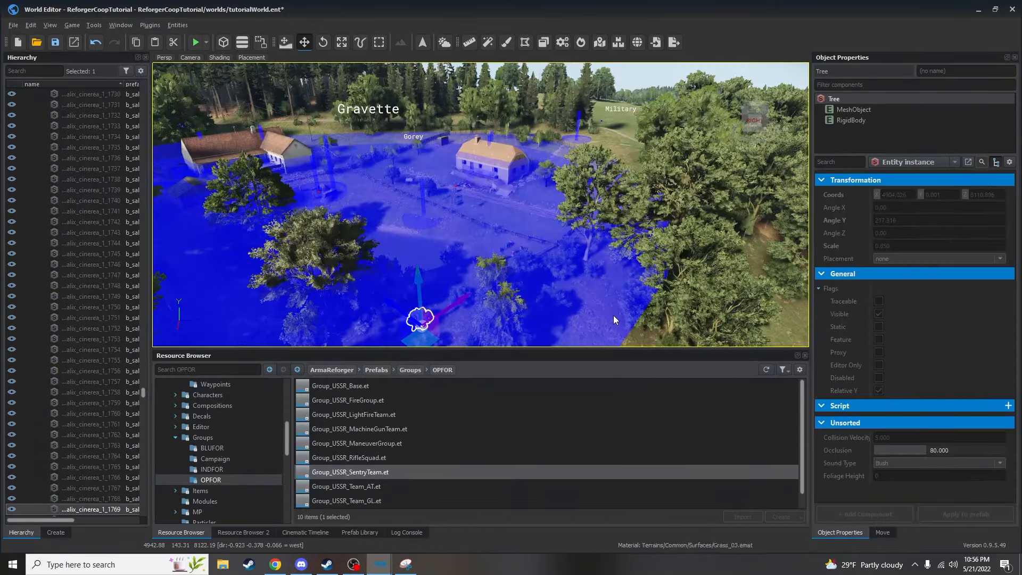
Survey the defended area around both houses from above and examine the soldiers standing in the yard up close
key("w")
right_click_drag(586, 266, 482, 341)
key("w")
key("q")
key("s")
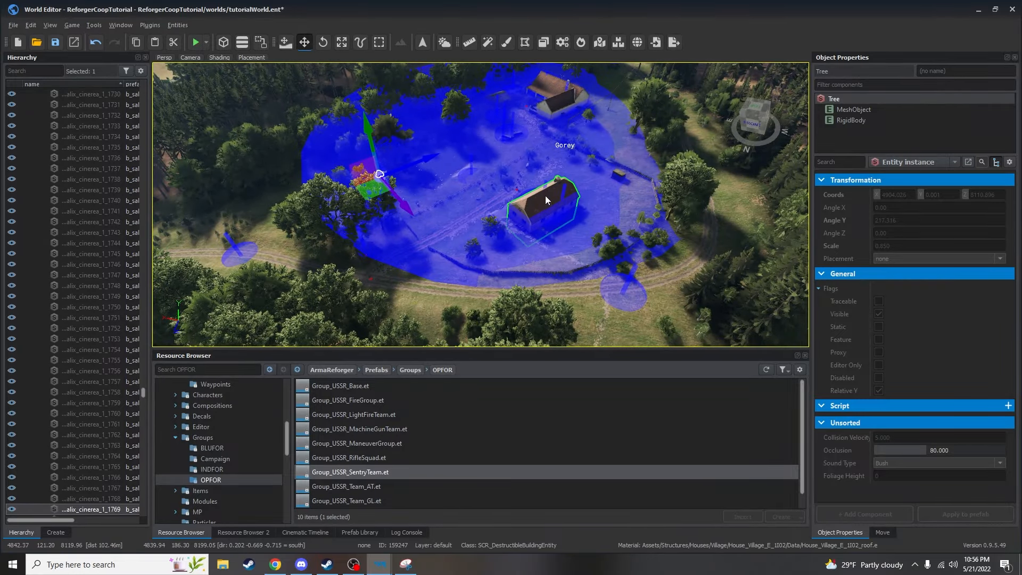
right_click_drag(545, 196, 385, 166)
right_click_drag(451, 228, 522, 186)
key("a")
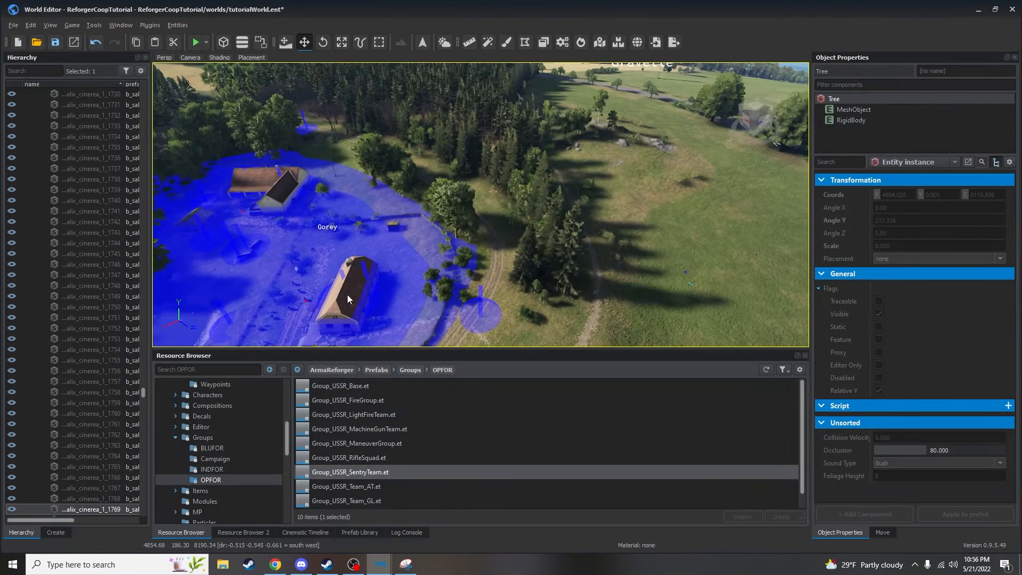
right_click_drag(554, 229, 404, 229)
key("w")
right_click_drag(481, 204, 273, 205)
key("w")
key("d")
key("s")
key("e")
key("e")
key("w")
key("q")
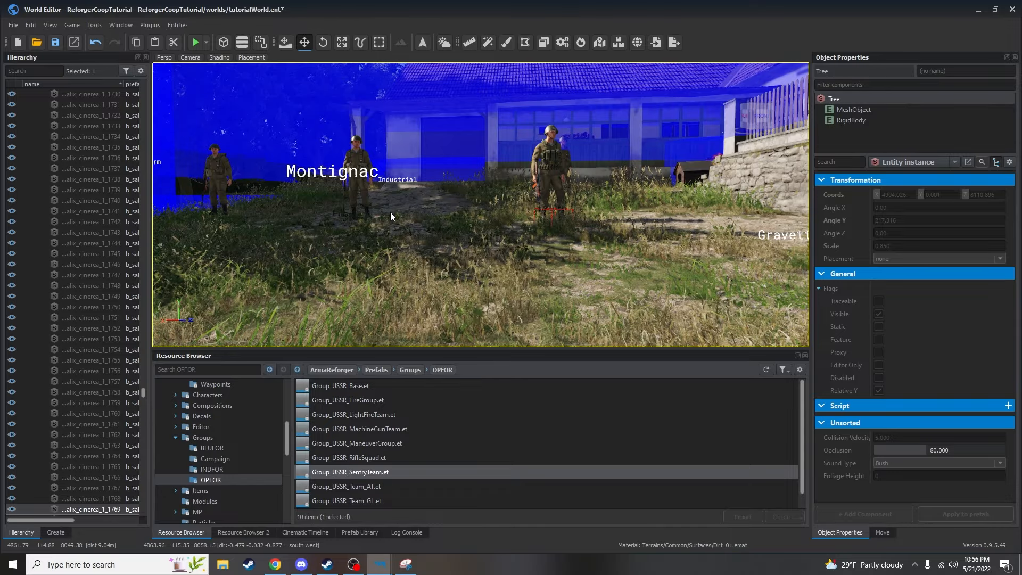
right_click(409, 248)
left_click(353, 273)
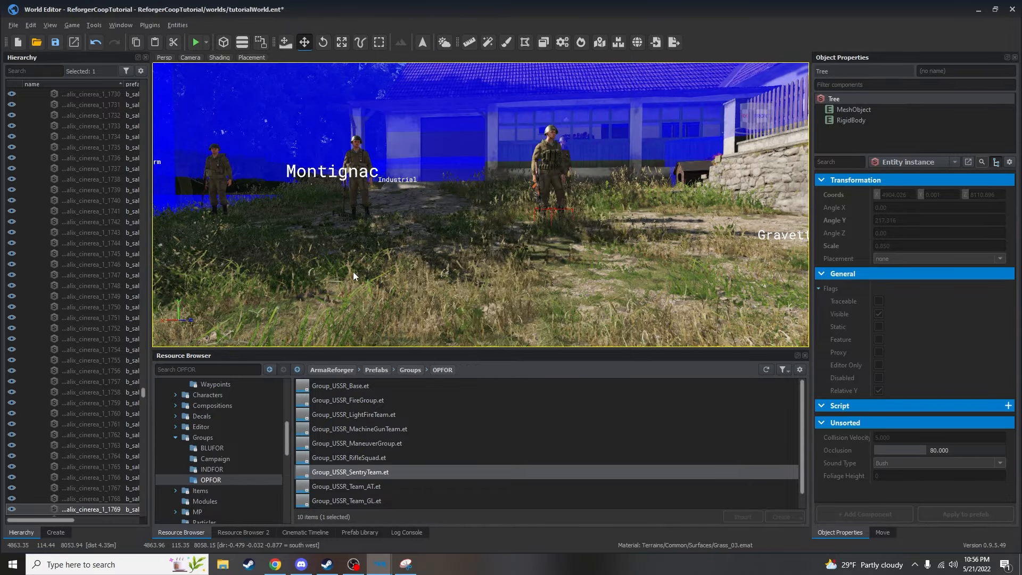
Examine the surroundings of the houses at ground level, including the tiled-roof building with the large garage door
key("q")
right_click_drag(384, 236, 627, 262)
key("z")
key("z")
key("a")
key("w")
key("q")
right_click_drag(500, 249, 740, 156)
key("w")
key("w")
key("s")
key("s")
key("w")
key("s")
key("a")
key("w")
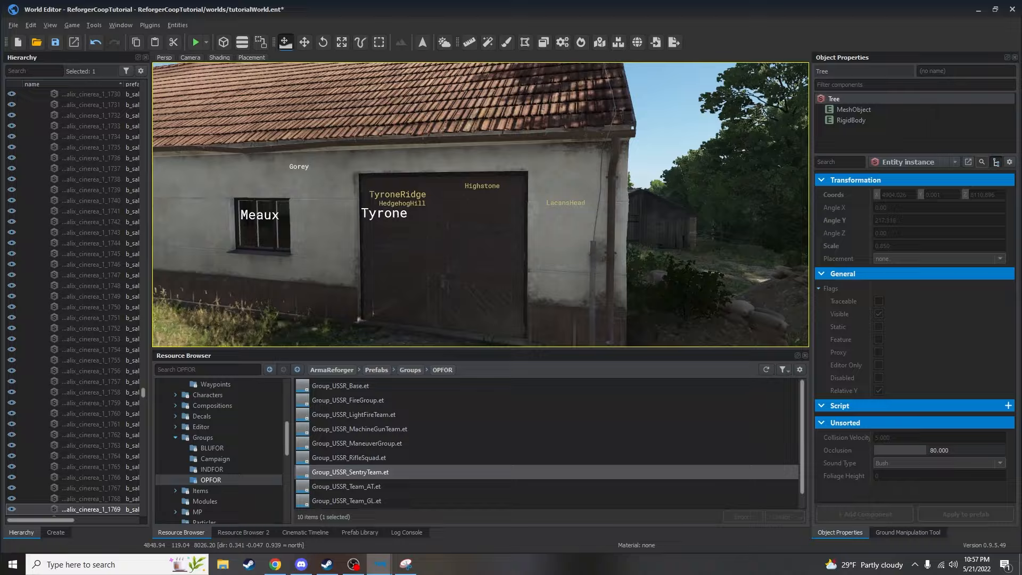
Review the overall layout of the waypoints, bunker and defense area from above, looking towards the surrounding forest and fields
key("q")
right_click_drag(480, 205, 430, 287)
key("w")
key("w")
key("w")
key("s")
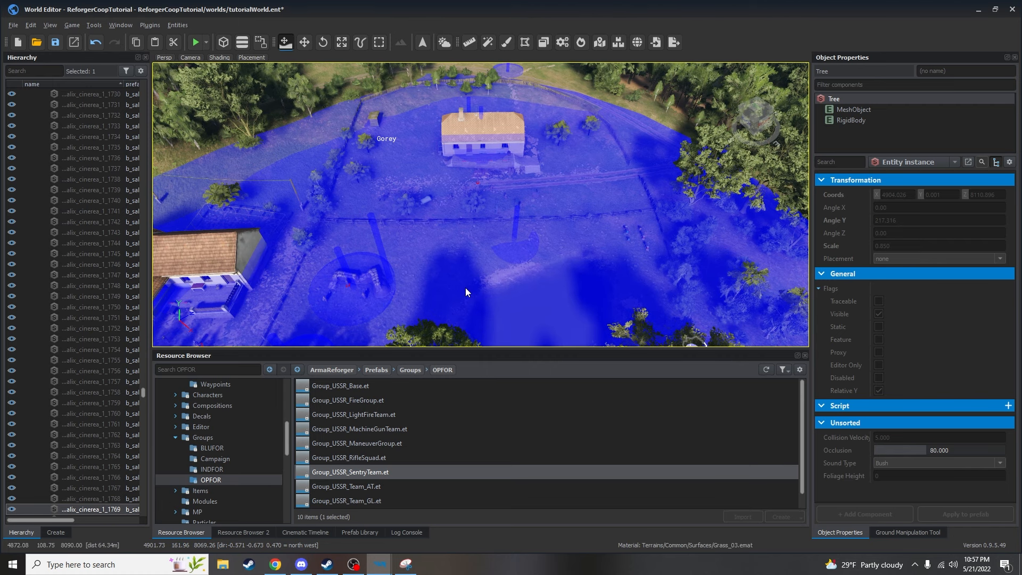
right_click_drag(530, 304, 489, 330)
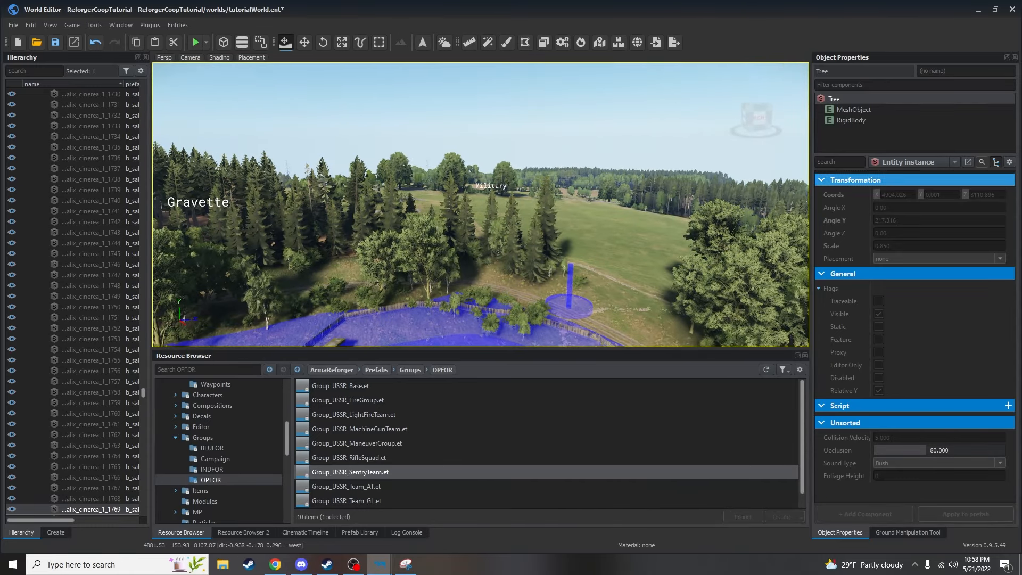
right_click(831, 16)
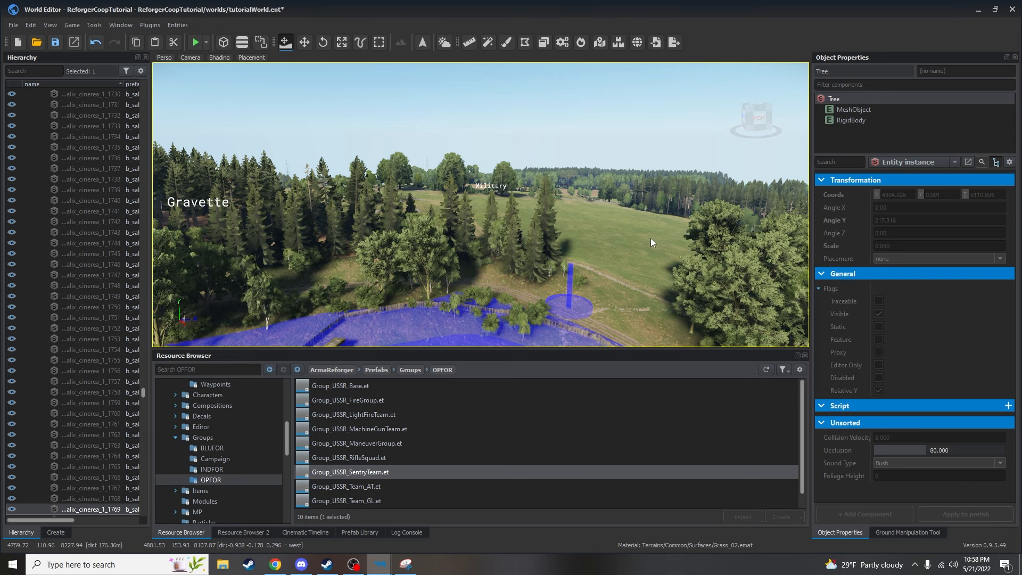
right_click_drag(650, 238, 614, 305)
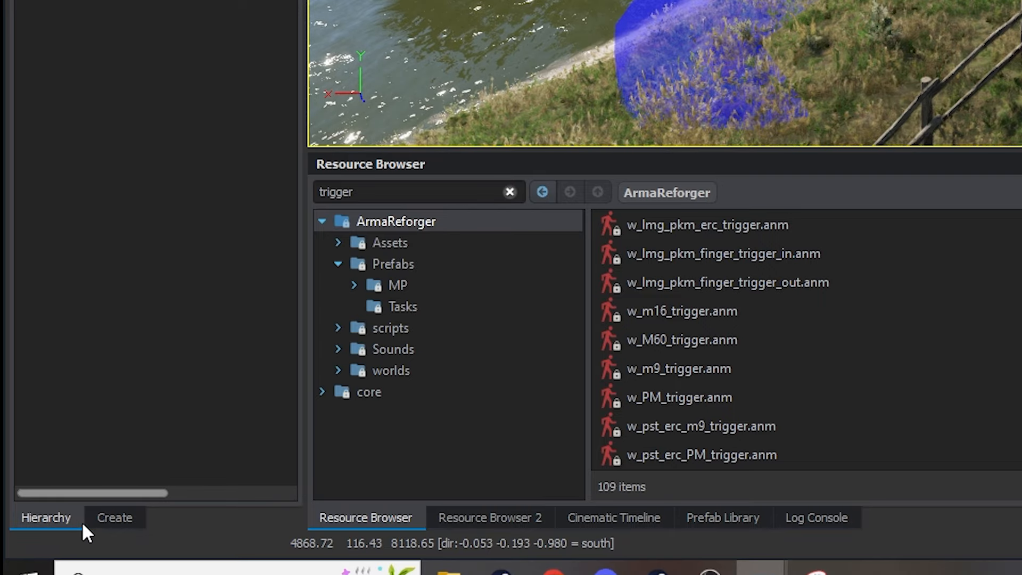
Find the trigger entities among the creatable entities and place an SCR_FactionControlTriggerEntity on the grass beside the pond
left_click(120, 518)
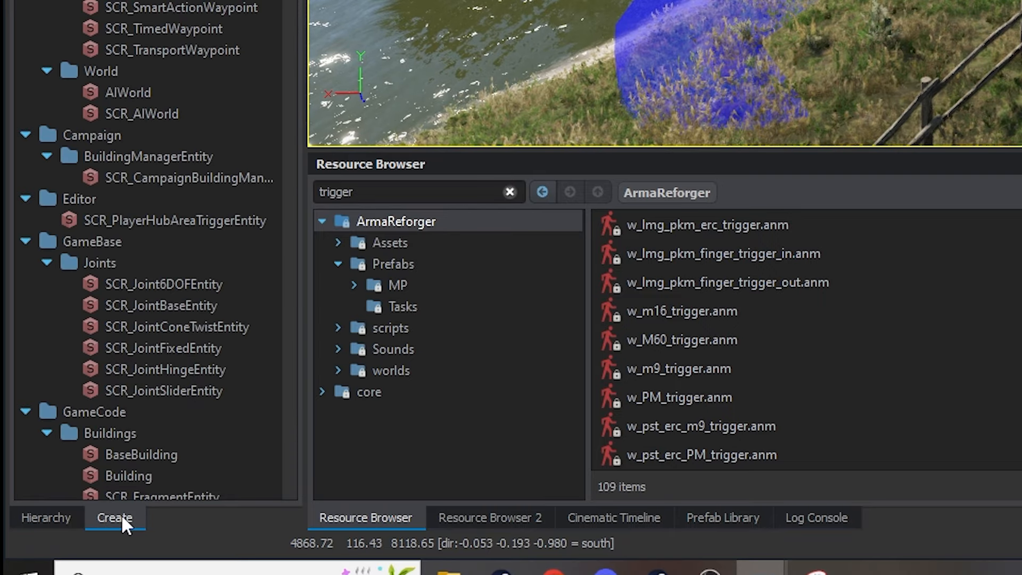
scroll(192, 8, "down", 3)
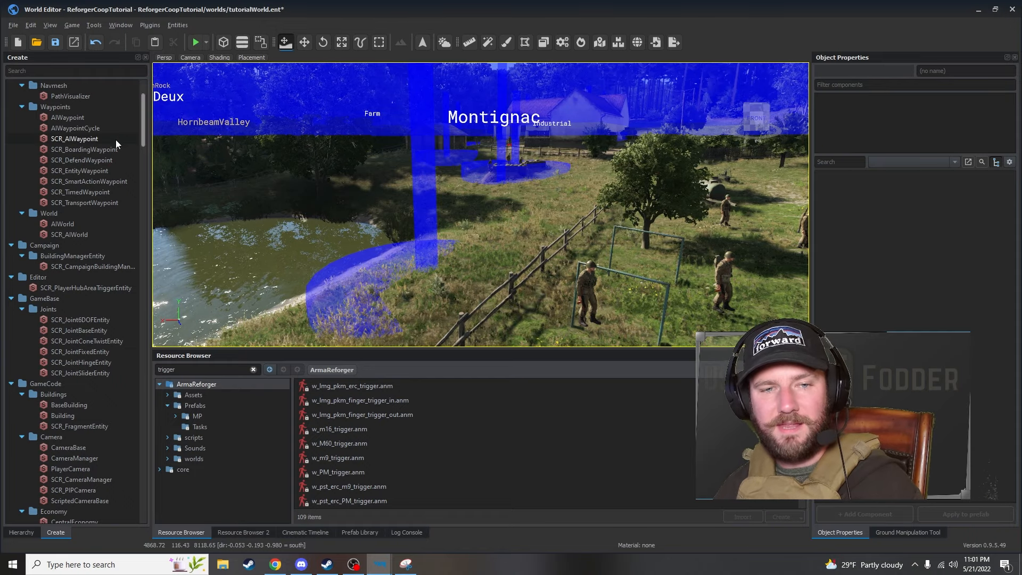
scroll(116, 139, "up", 3)
left_click(63, 71)
type("tri")
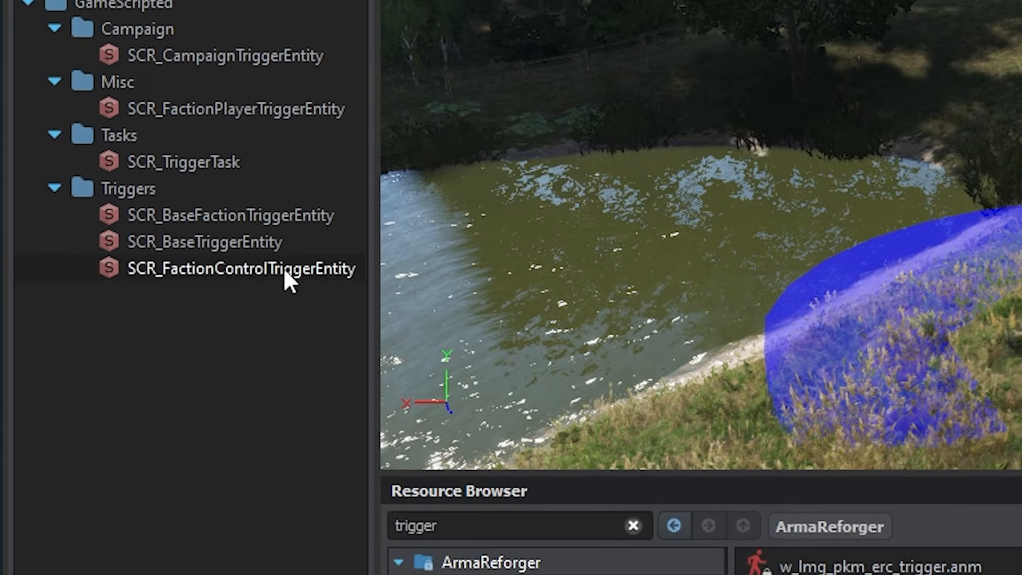
left_click(283, 267)
left_click(484, 222)
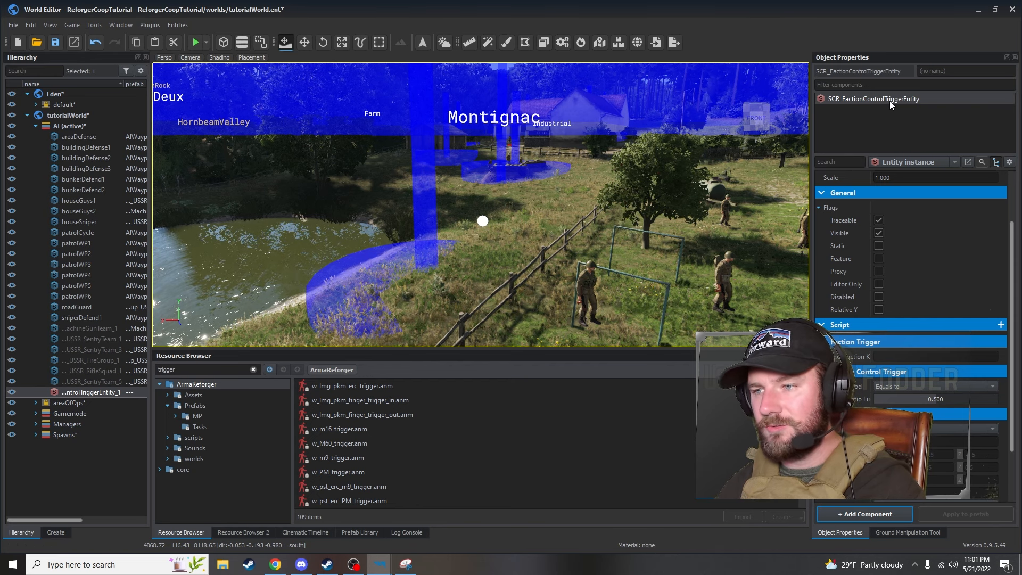
Set the faction control trigger's Owner Faction Key to US
scroll(873, 197, "up", 2)
left_click(823, 244)
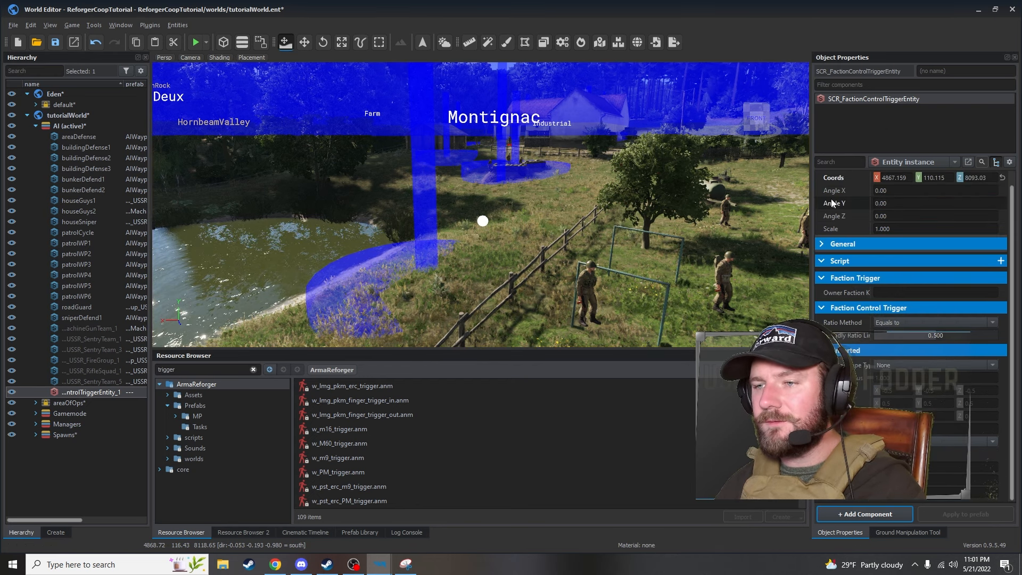
left_click(825, 243)
scroll(823, 202, "up", 1)
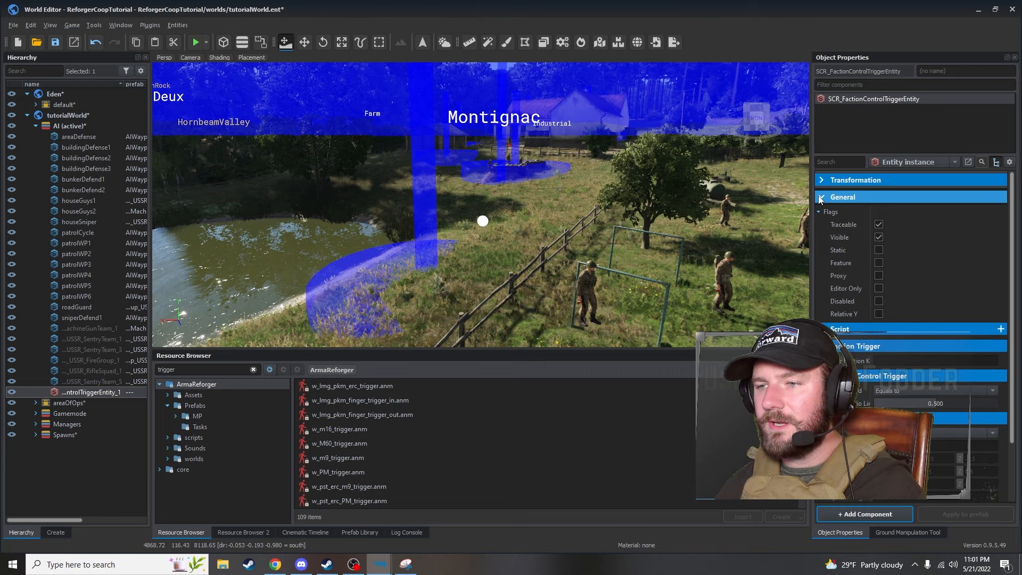
left_click(821, 198)
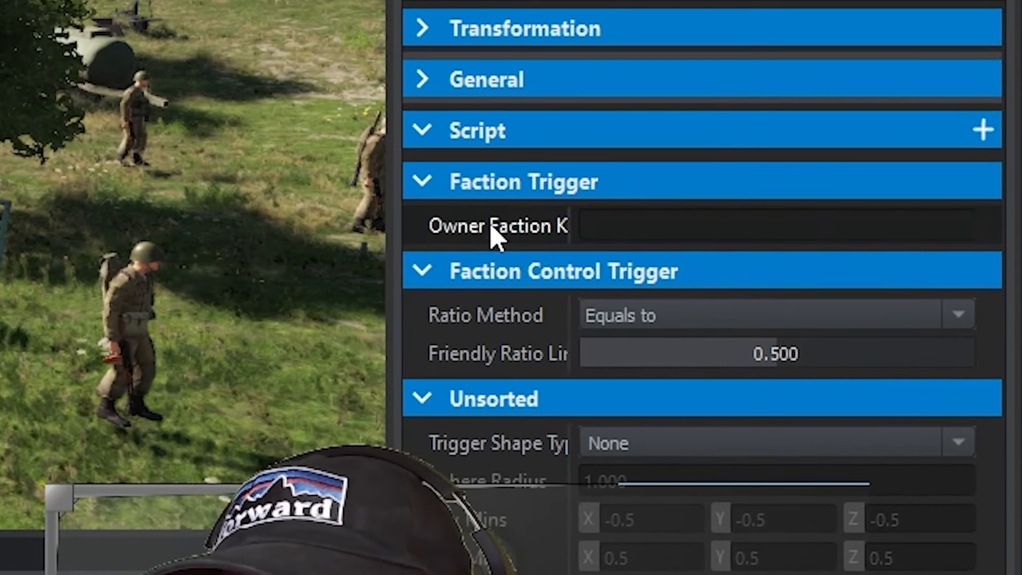
left_click_drag(392, 226, 154, 216)
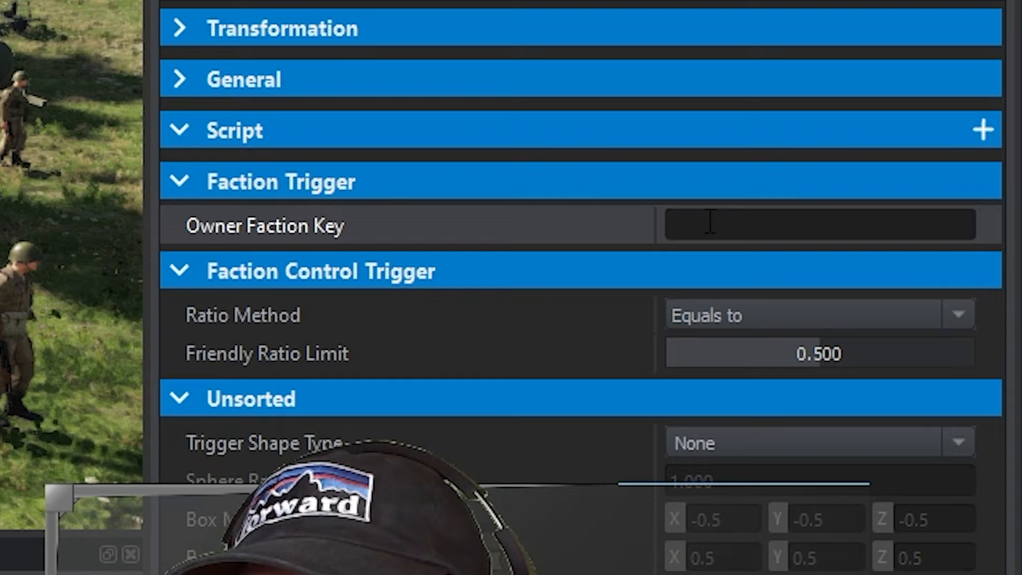
left_click(916, 245)
type("US")
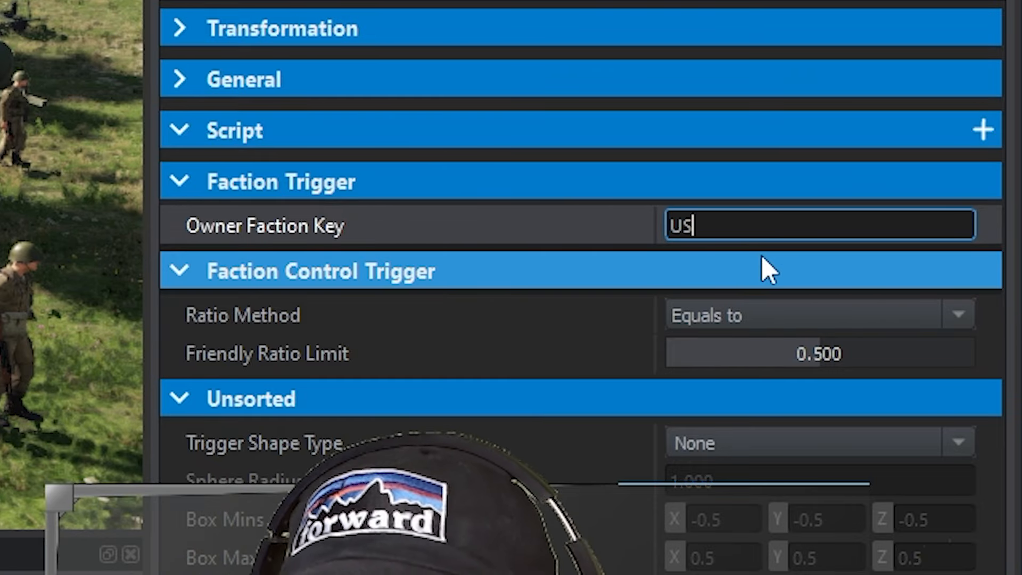
left_click(508, 281)
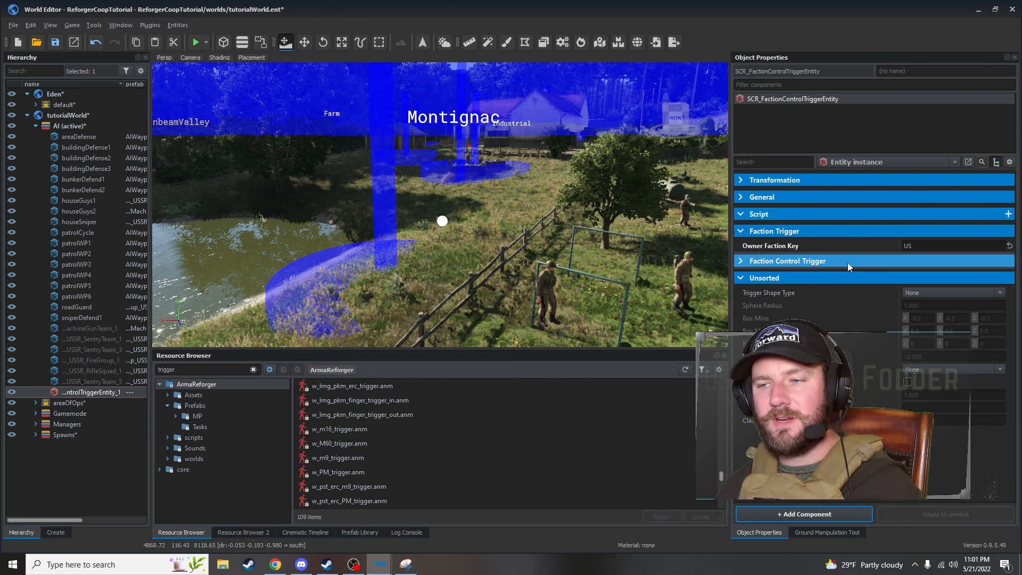
Set the faction control trigger's Friendly Ratio Limit to 1.000
left_click(848, 263)
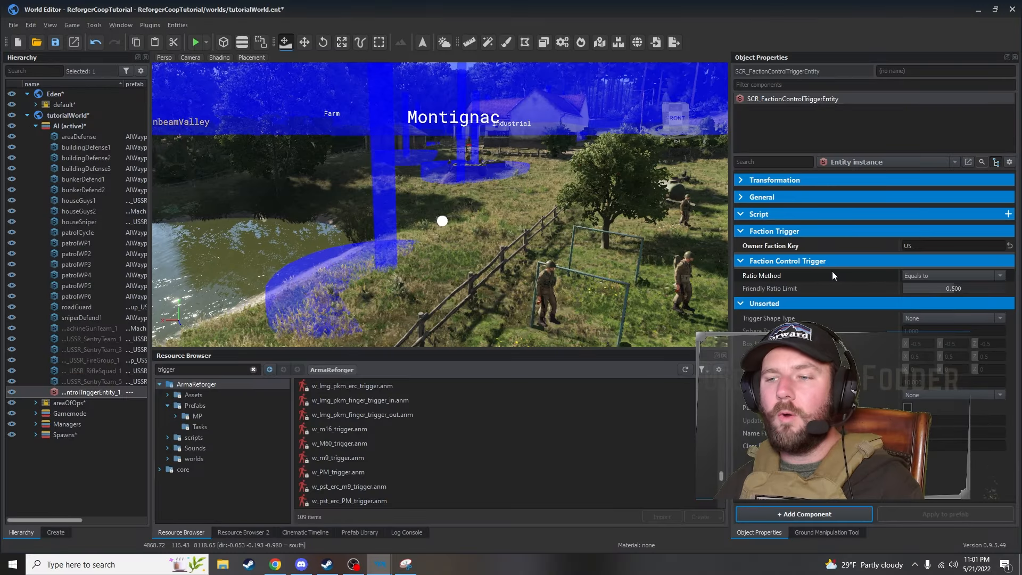
mouse_move(832, 272)
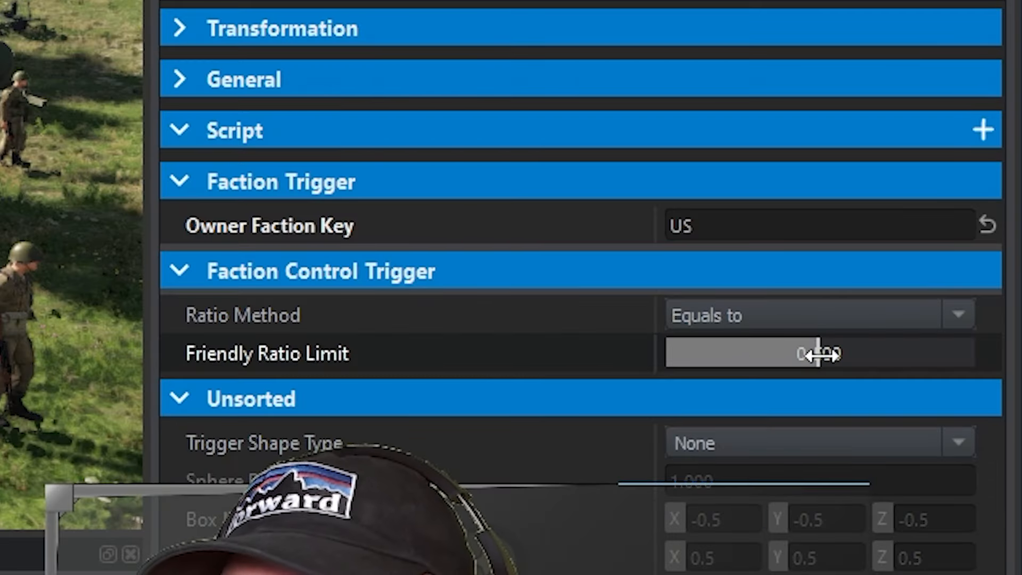
left_click_drag(954, 289, 1005, 288)
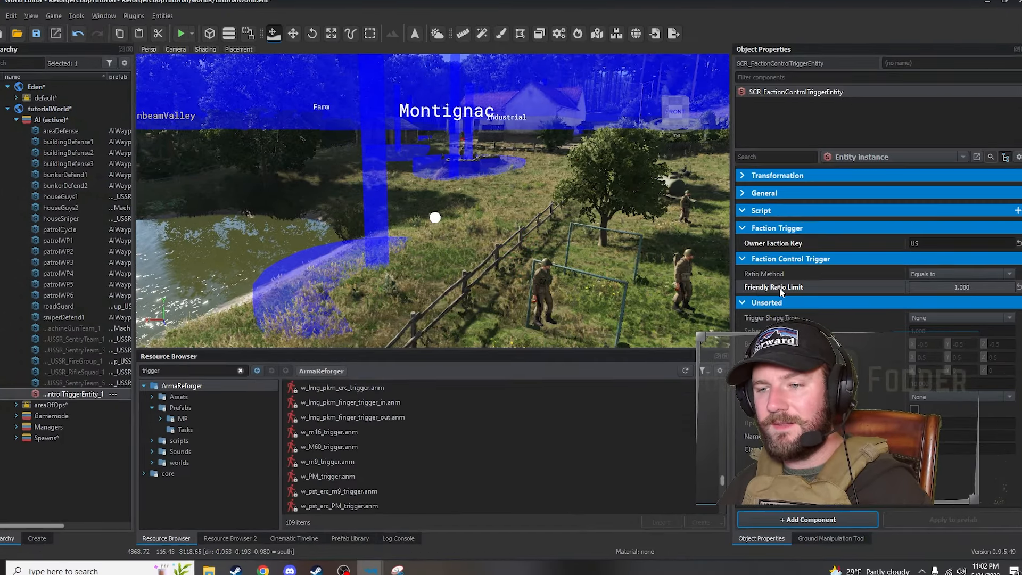
mouse_move(776, 290)
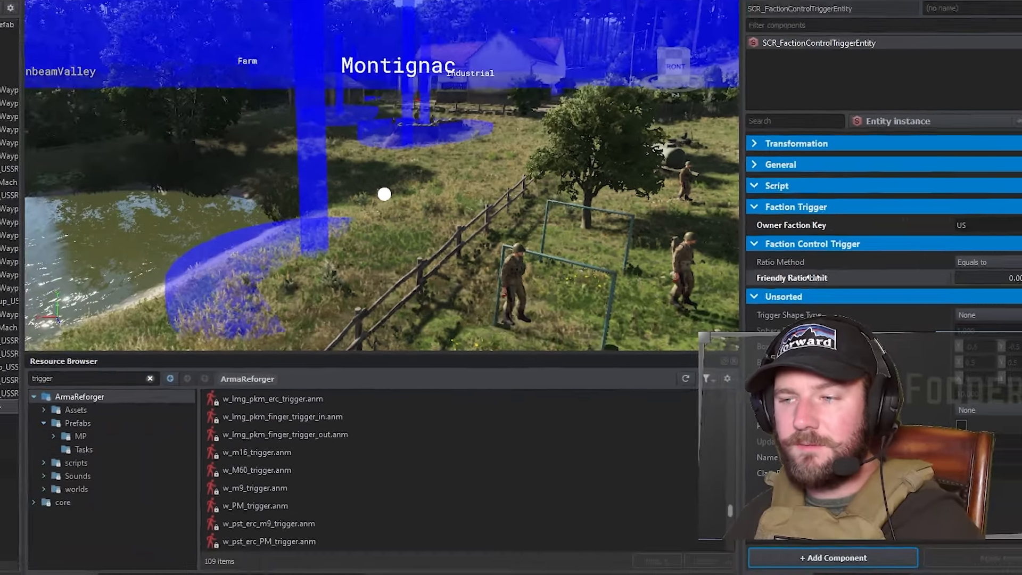
left_click_drag(935, 290, 1005, 288)
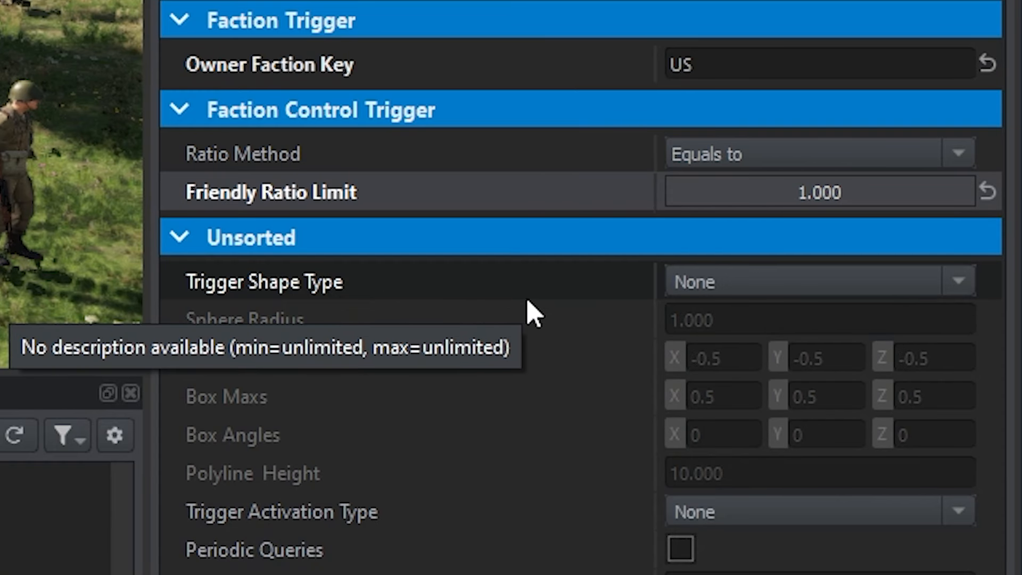
Give the trigger a Sphere shape type and enable Draw Shape
left_click(959, 284)
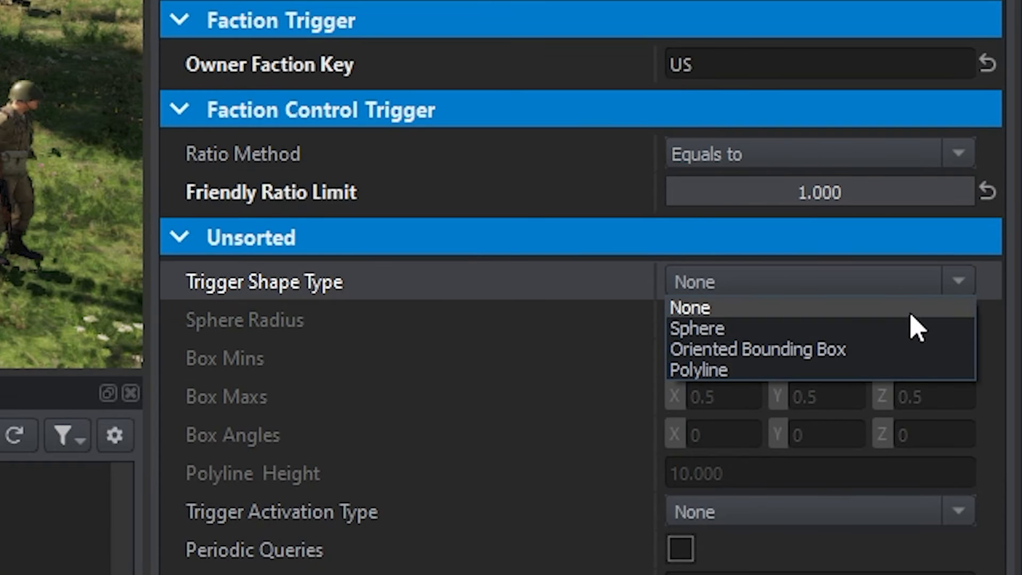
left_click(908, 330)
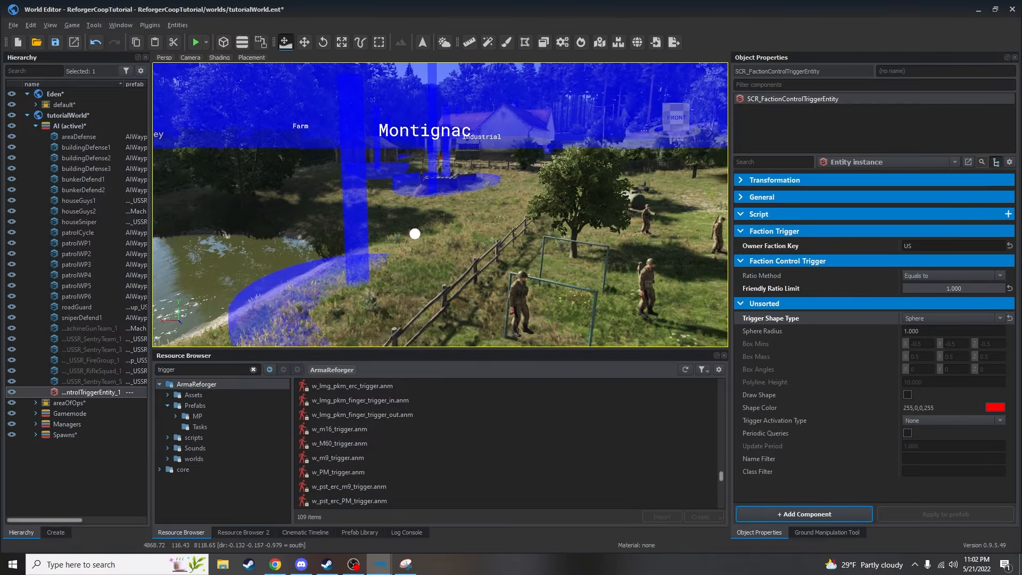
key("s")
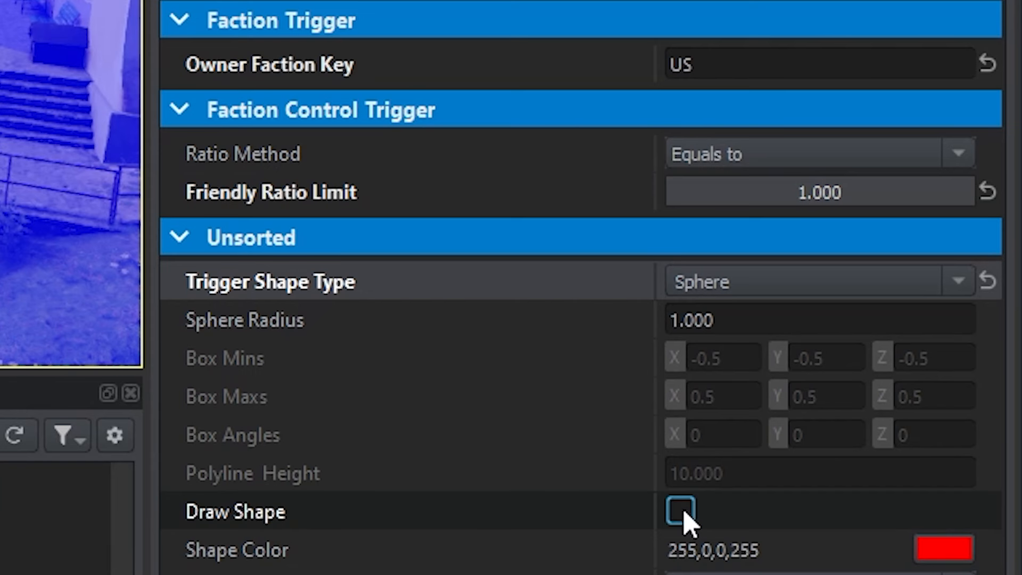
left_click(682, 512)
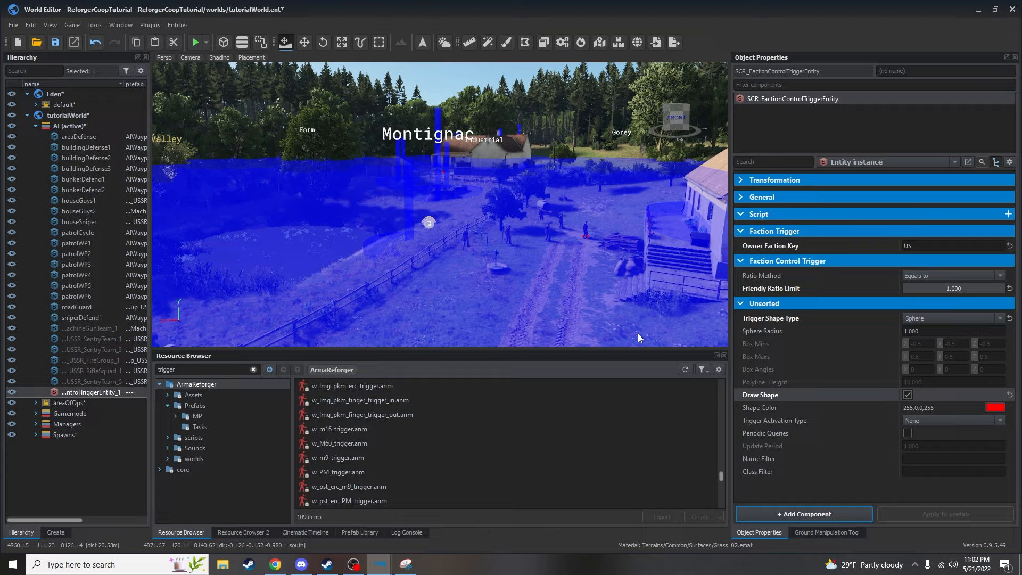
Try a sphere radius of 50 for the trigger
key("s")
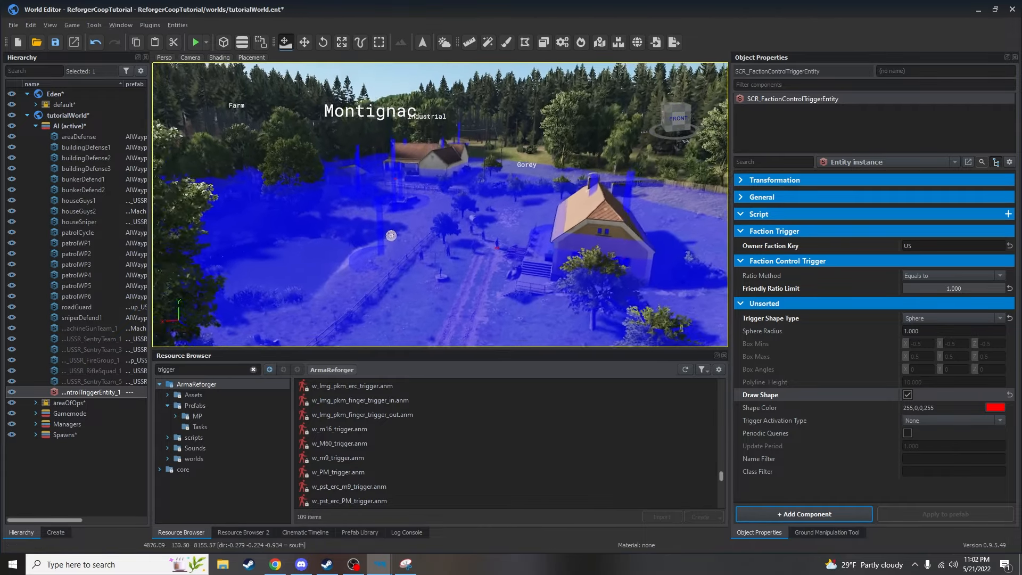
right_click_drag(440, 204, 457, 187)
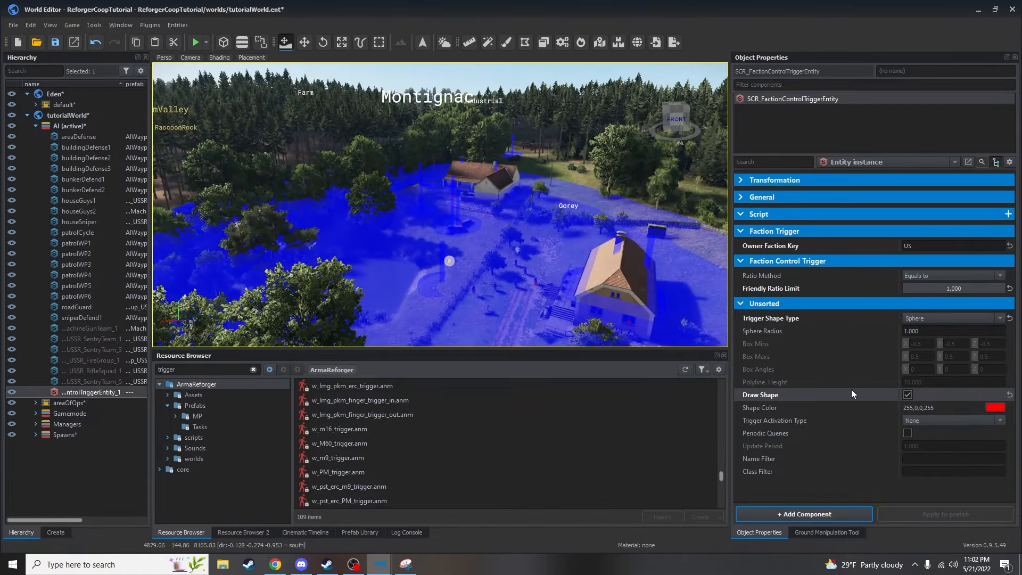
left_click(921, 331)
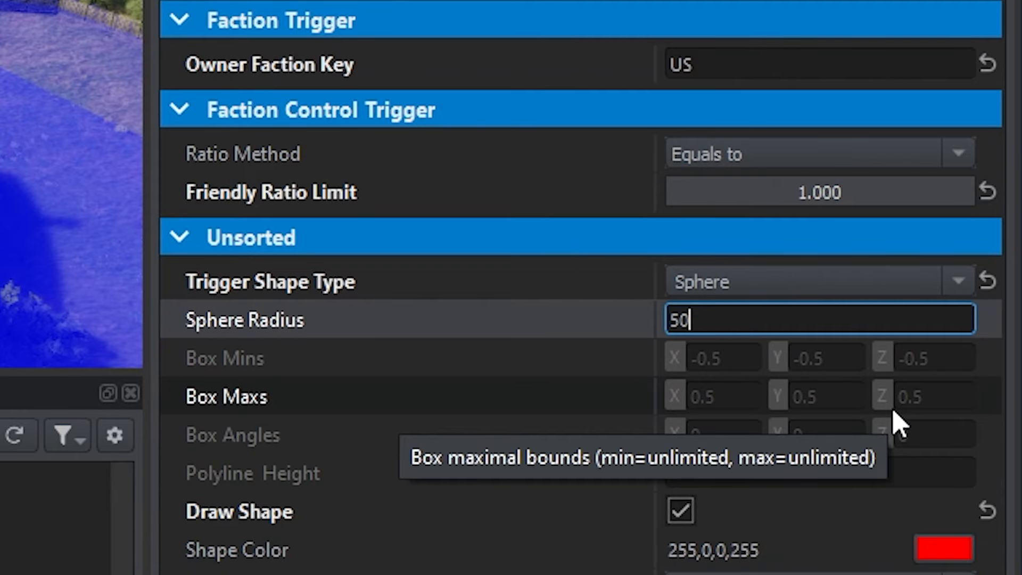
key("Return")
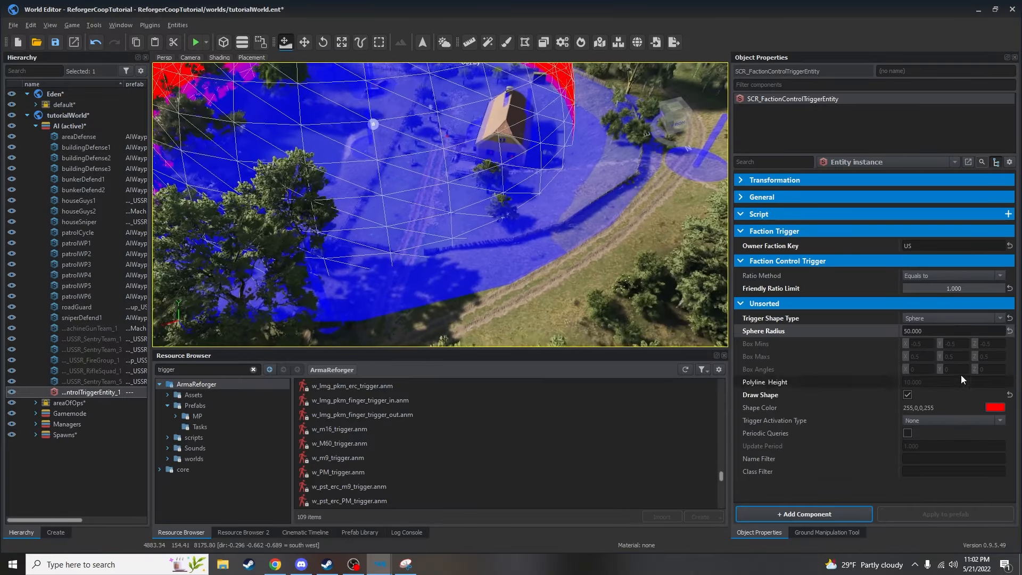
Set the trigger's sphere radius to 100
left_click(698, 319)
type("1")
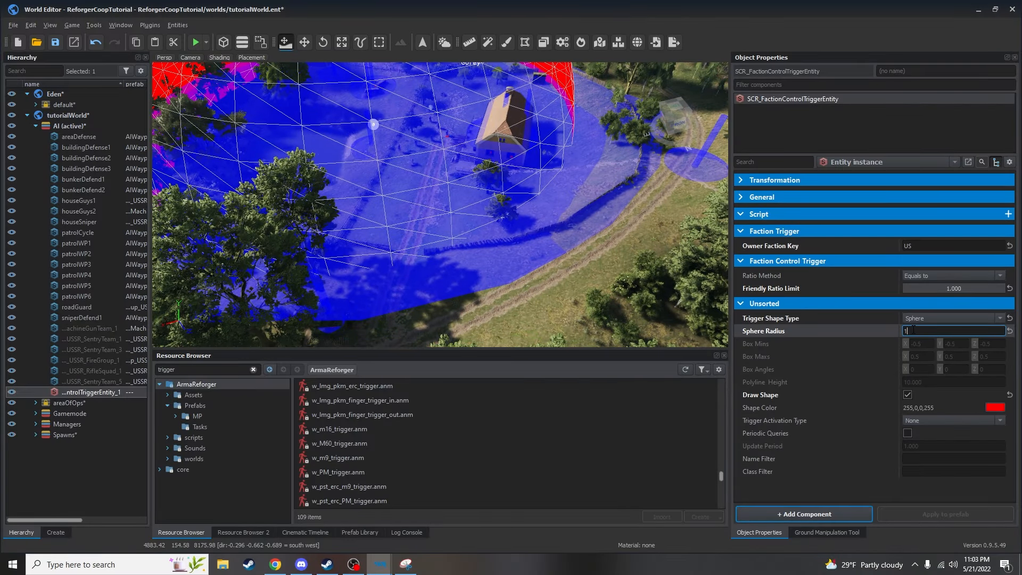
type("00")
key("Return")
key("s")
right_click_drag(653, 313, 588, 345)
key("s")
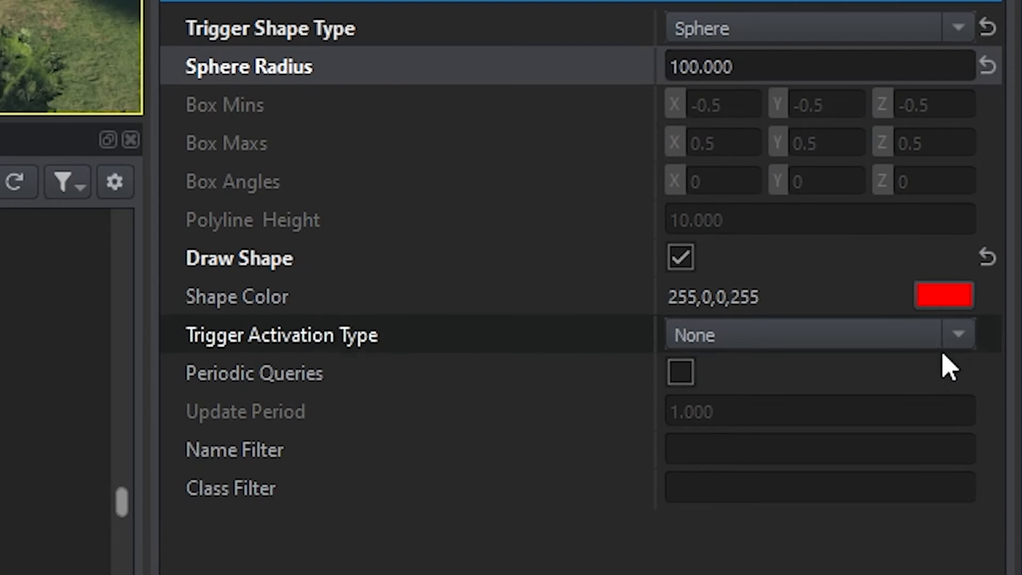
Set the trigger's activation type to First change and enable periodic queries with an update period of 0.1
left_click(958, 335)
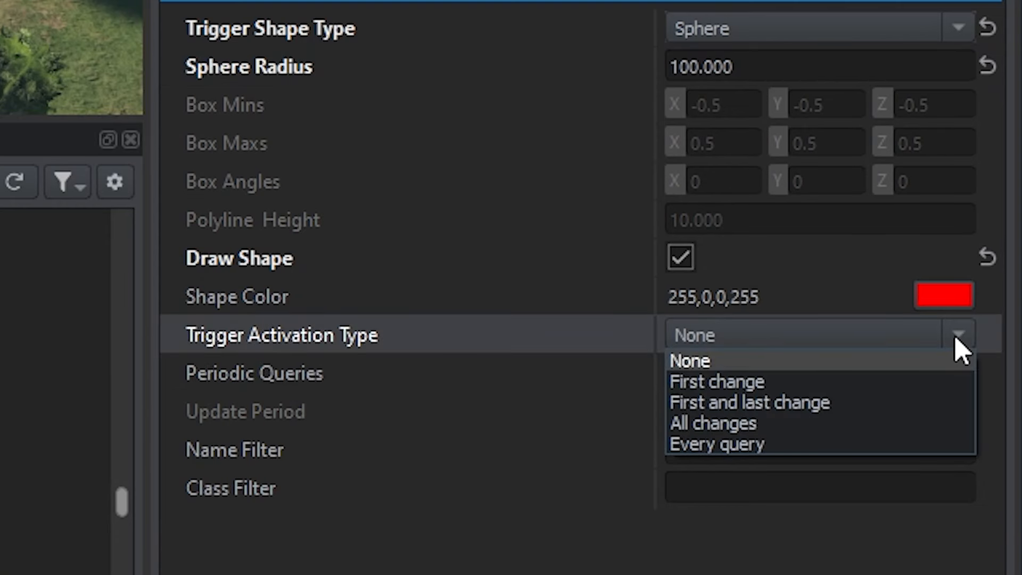
left_click(924, 382)
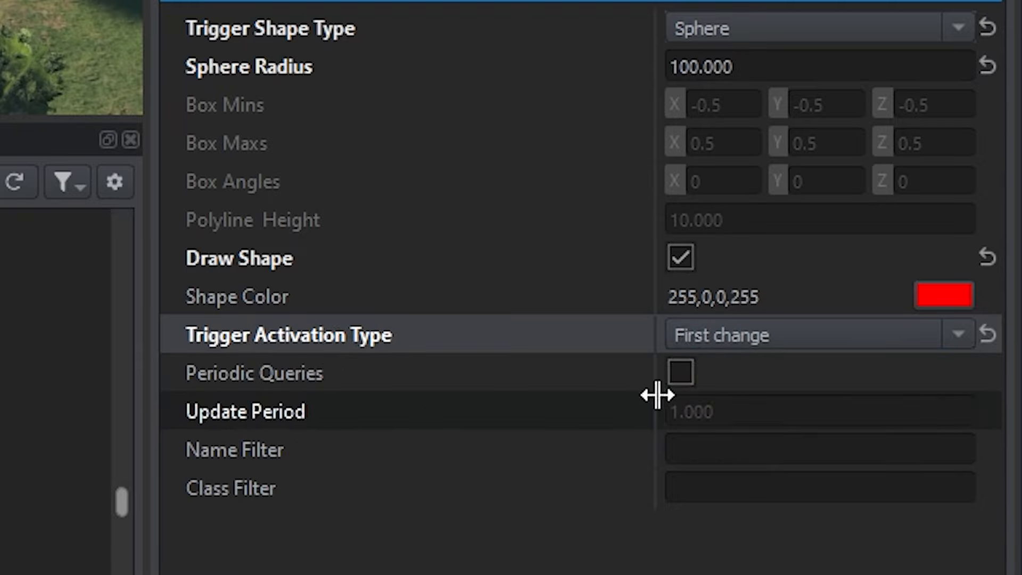
left_click(682, 373)
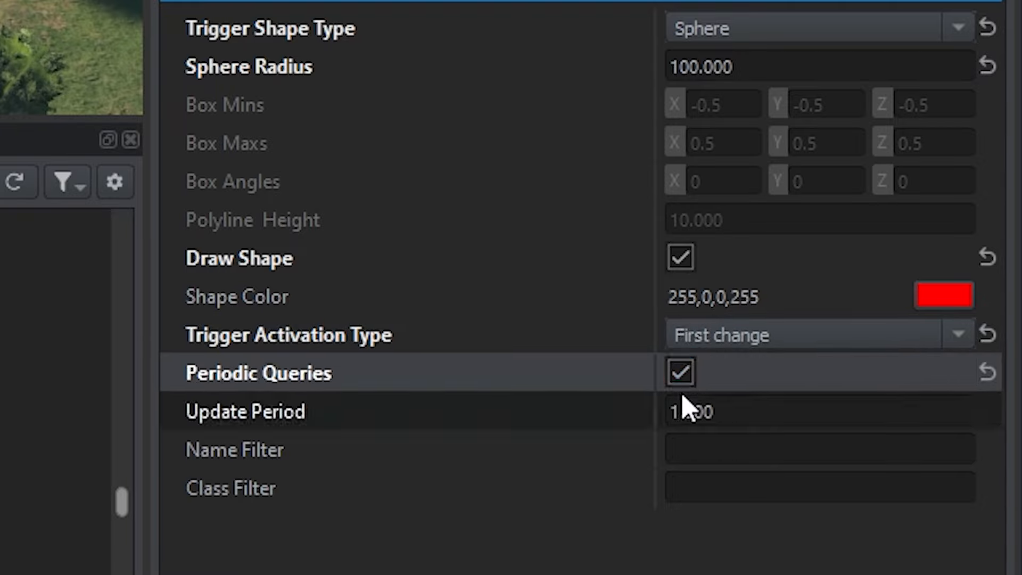
left_click(703, 414)
type("0.1")
key("Return")
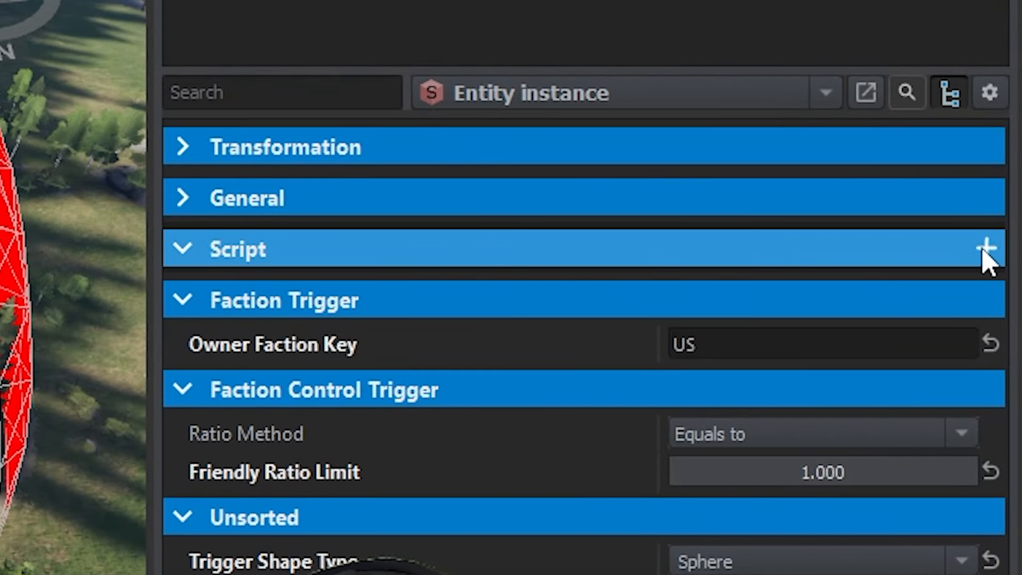
Rename the faction control trigger entity in the AI layer to endGameTrigger so that it can hold a script
left_click(987, 248)
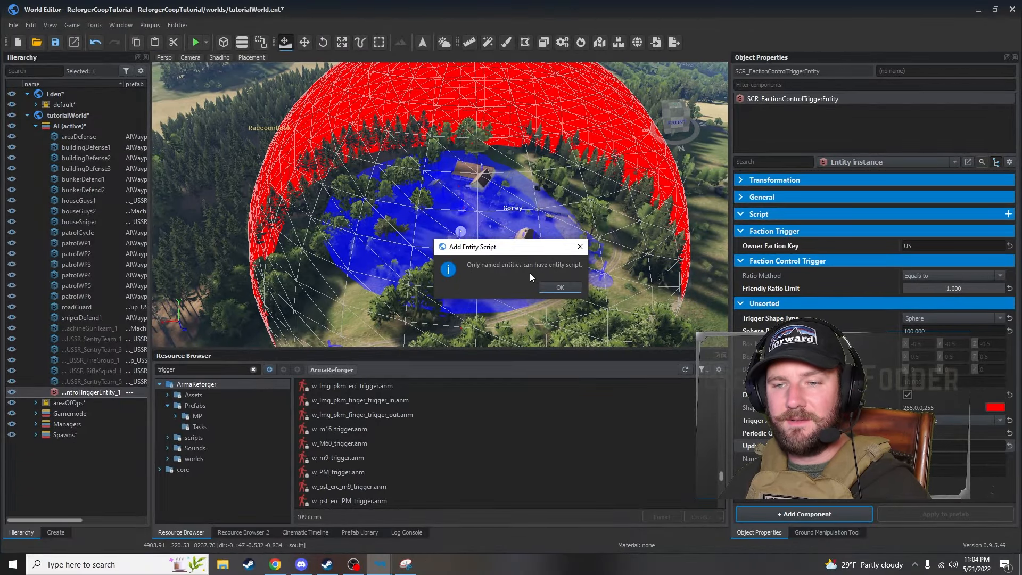
left_click(551, 290)
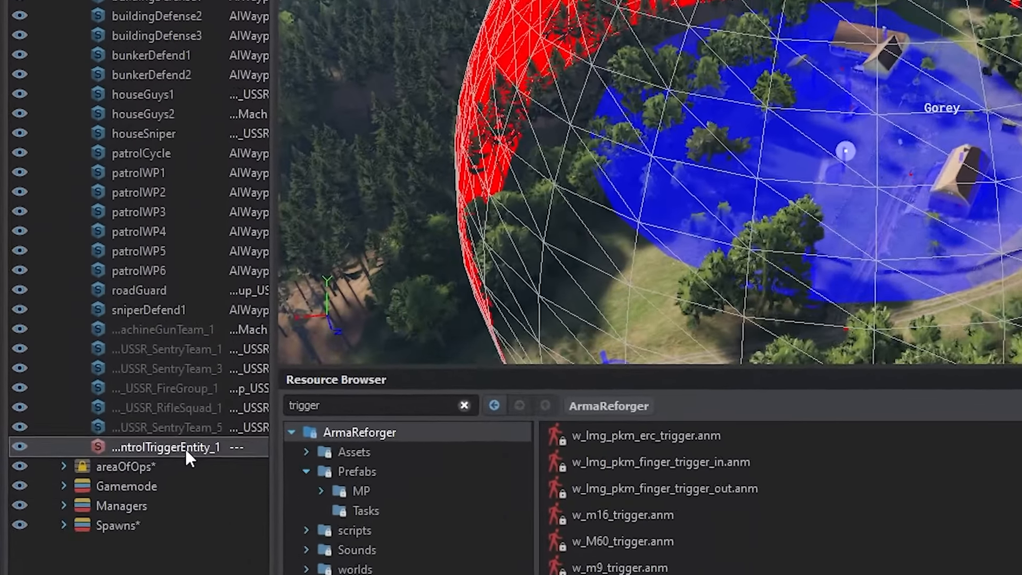
right_click(110, 393)
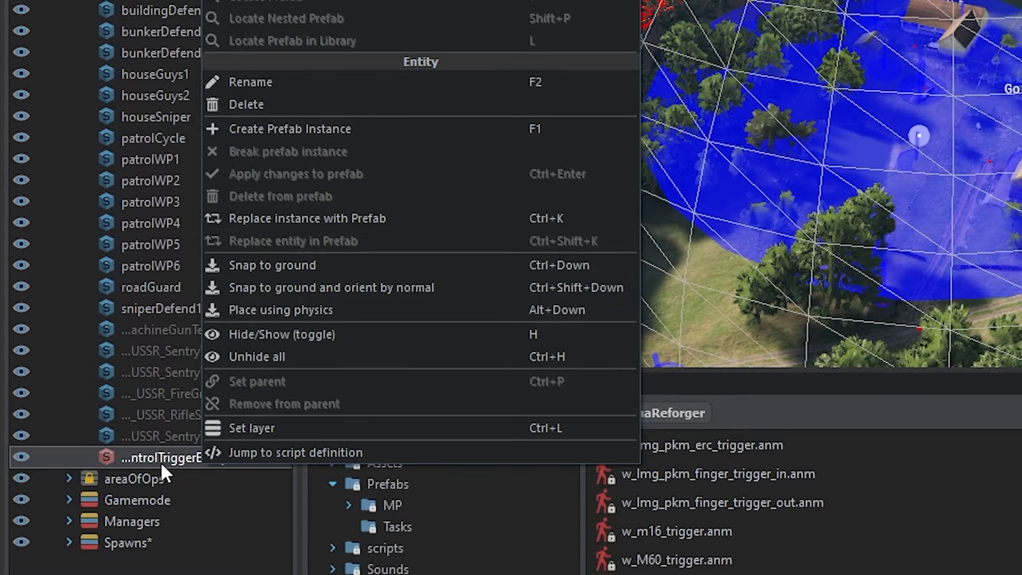
left_click(344, 82)
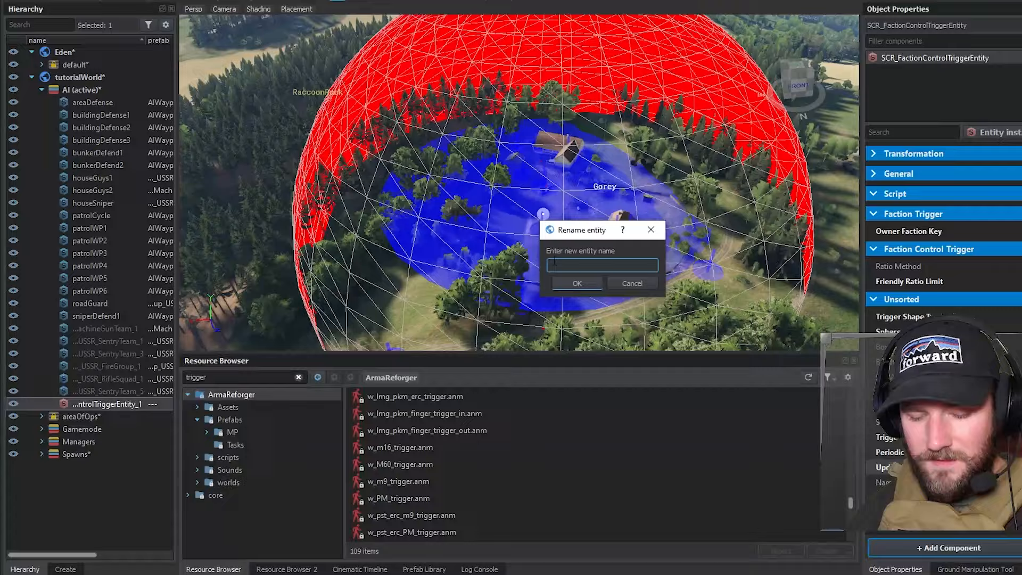
type("endGameTrigg")
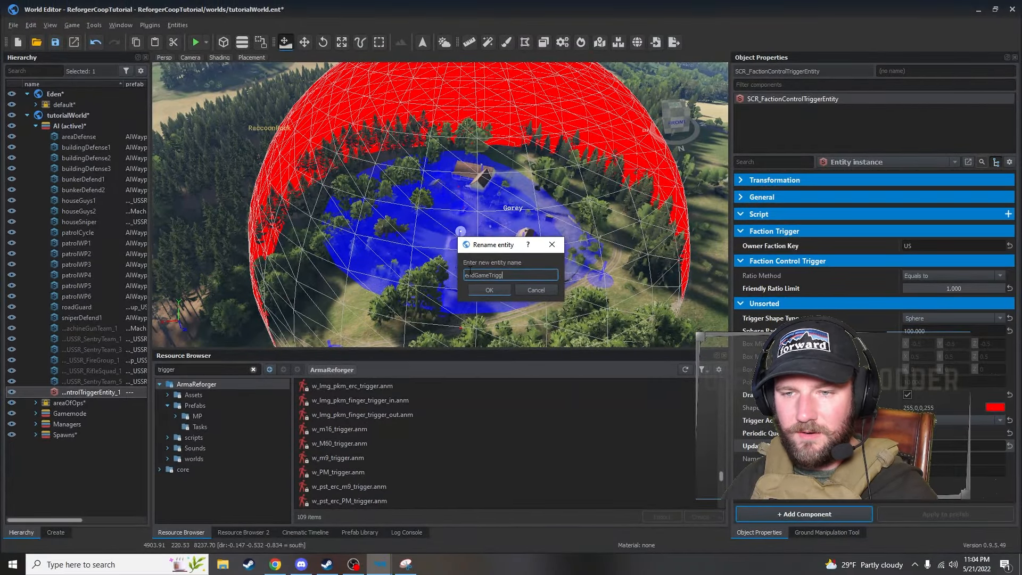
key("Return")
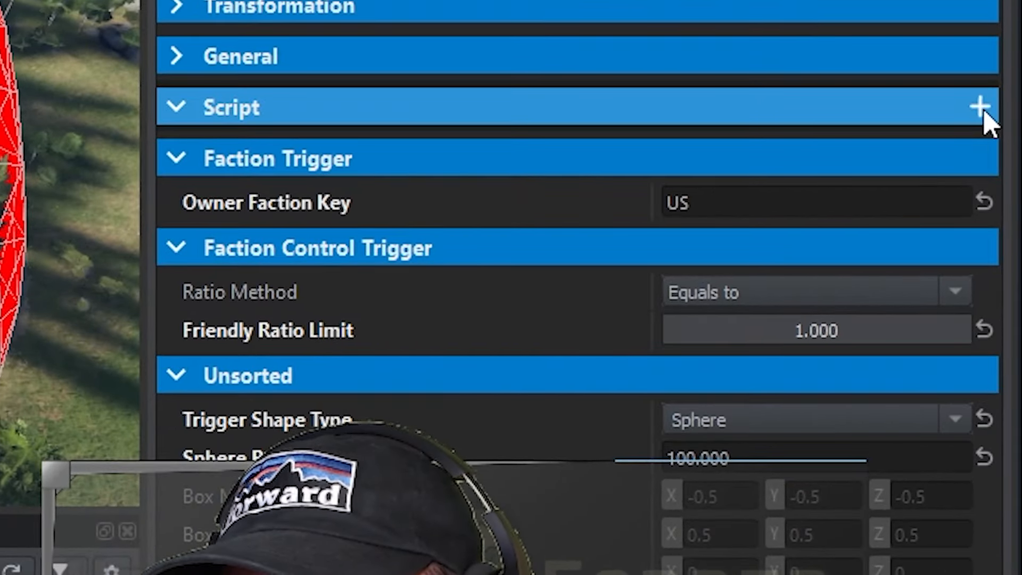
Add an OnActivate script override from BaseGameTriggerEntity to the trigger and bring up its code in the Script Editor
left_click(981, 108)
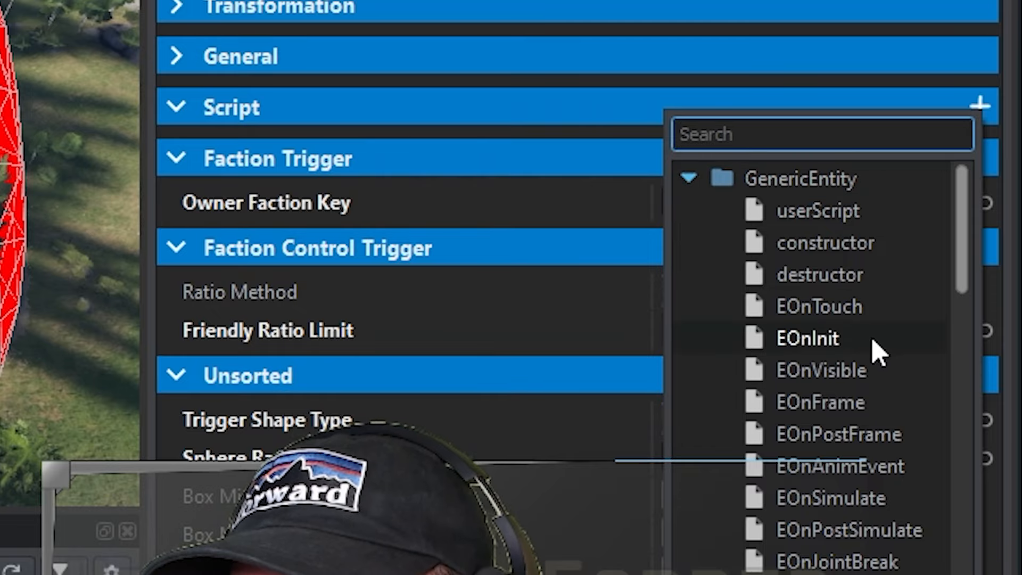
scroll(879, 352, "down", 10)
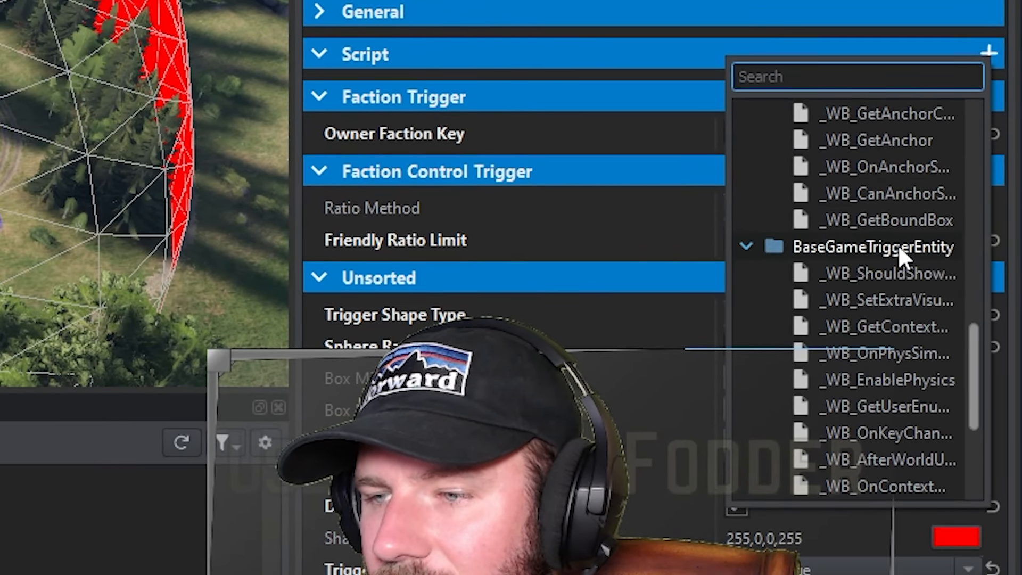
scroll(899, 245, "down", 3)
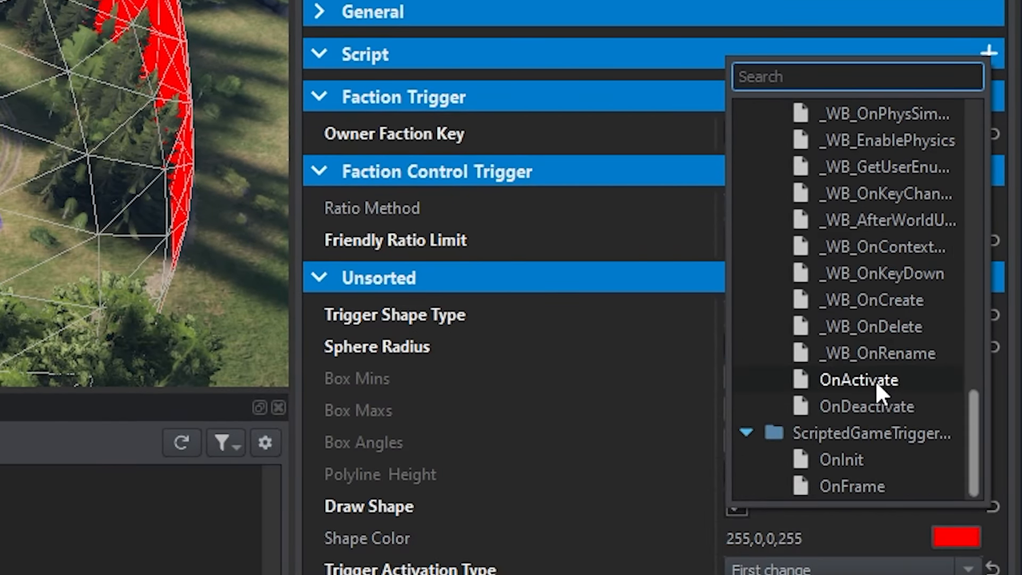
left_click(875, 380)
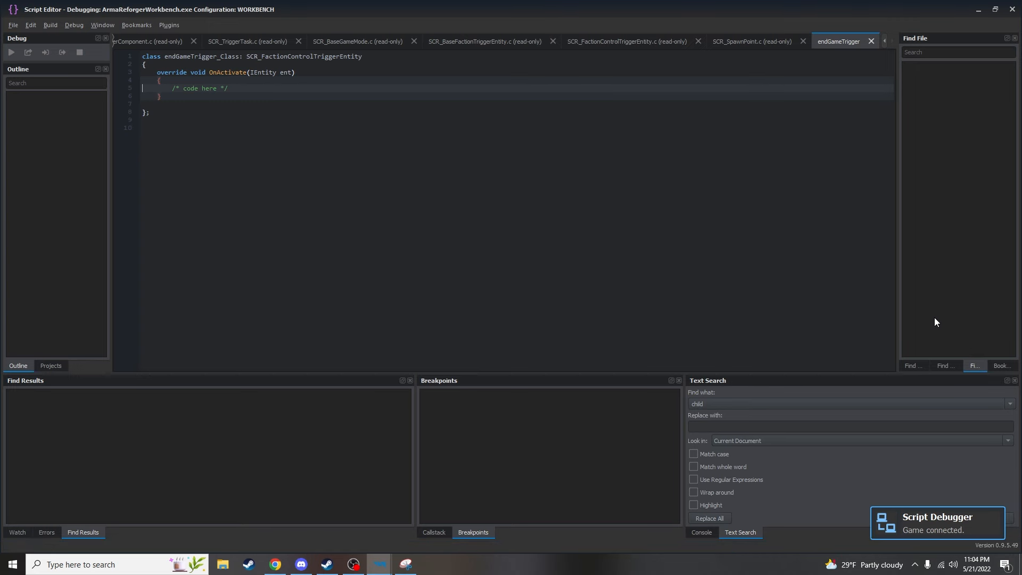
mouse_move(379, 564)
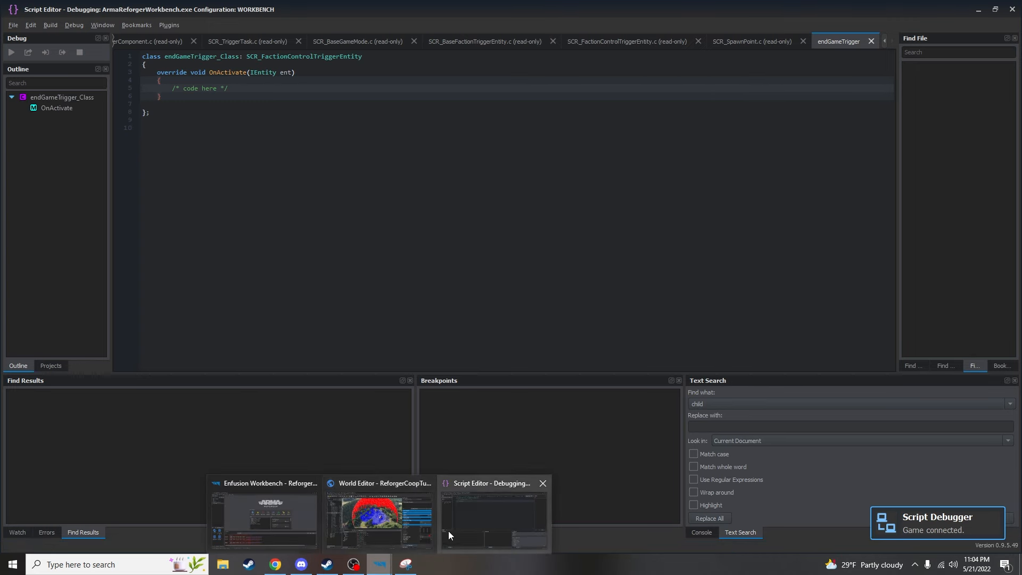
left_click(503, 510)
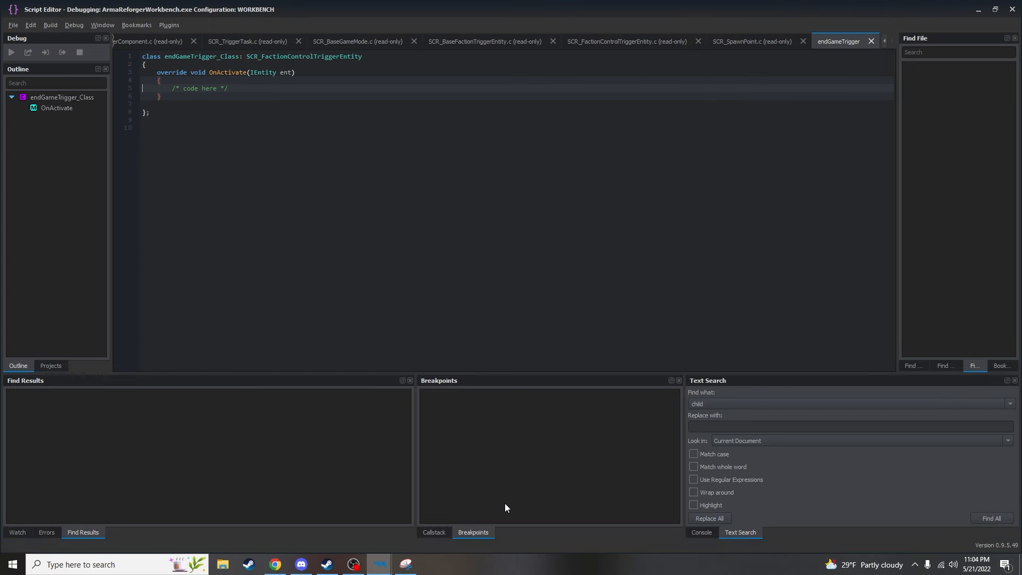
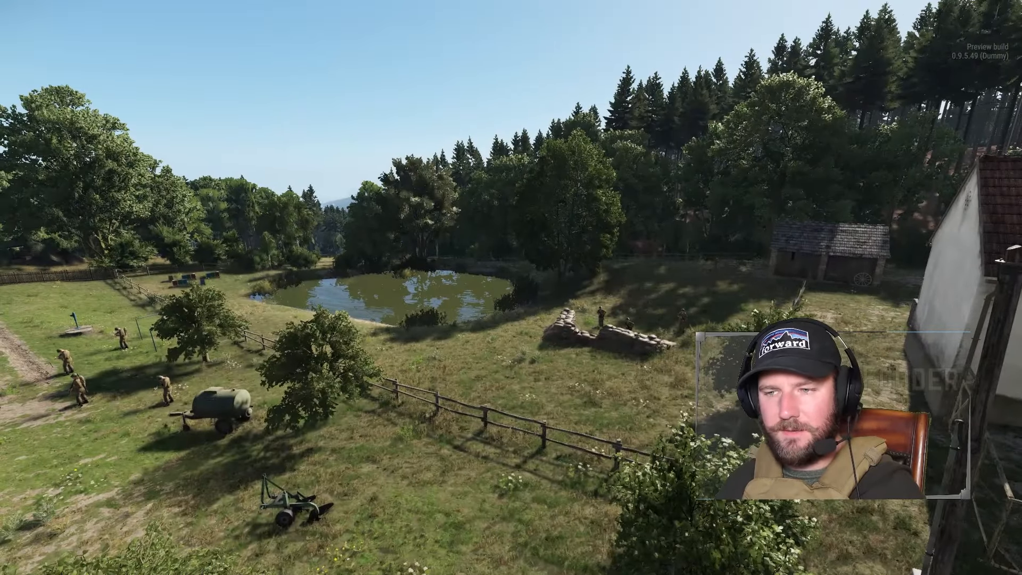
Try to take a screenshot of the pond view through the GeForce Experience overlay
key("w")
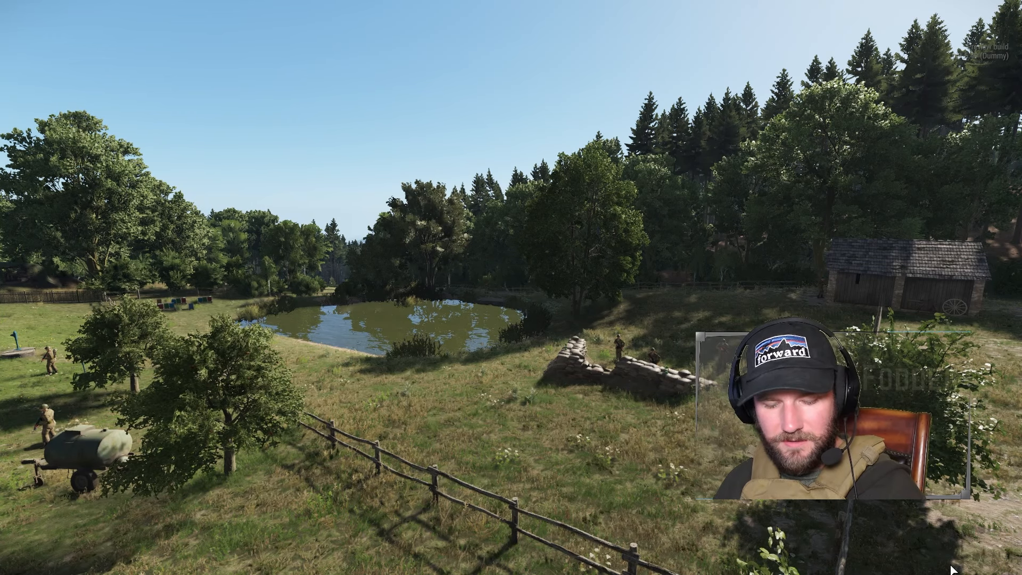
key("alt+z")
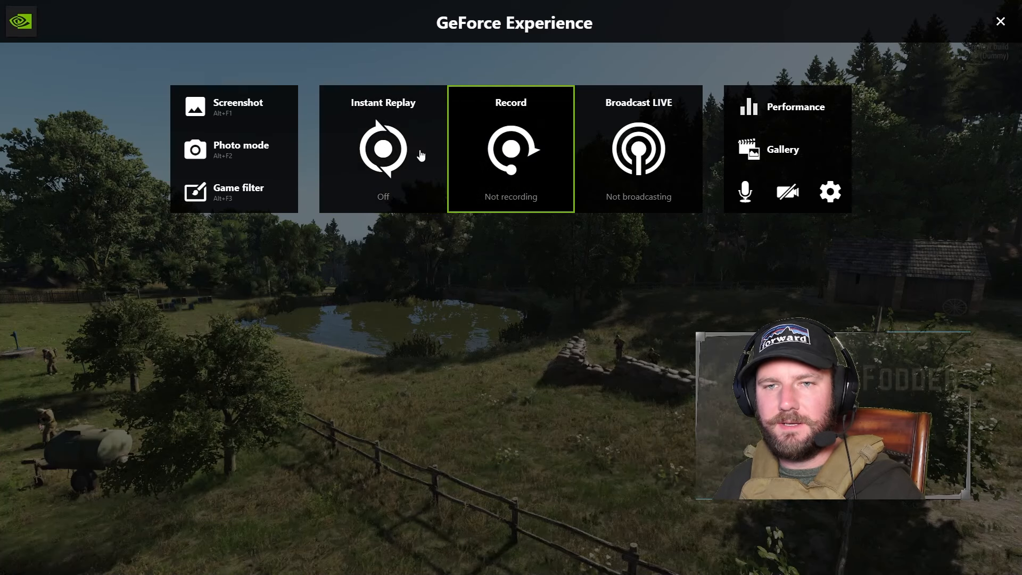
left_click(256, 108)
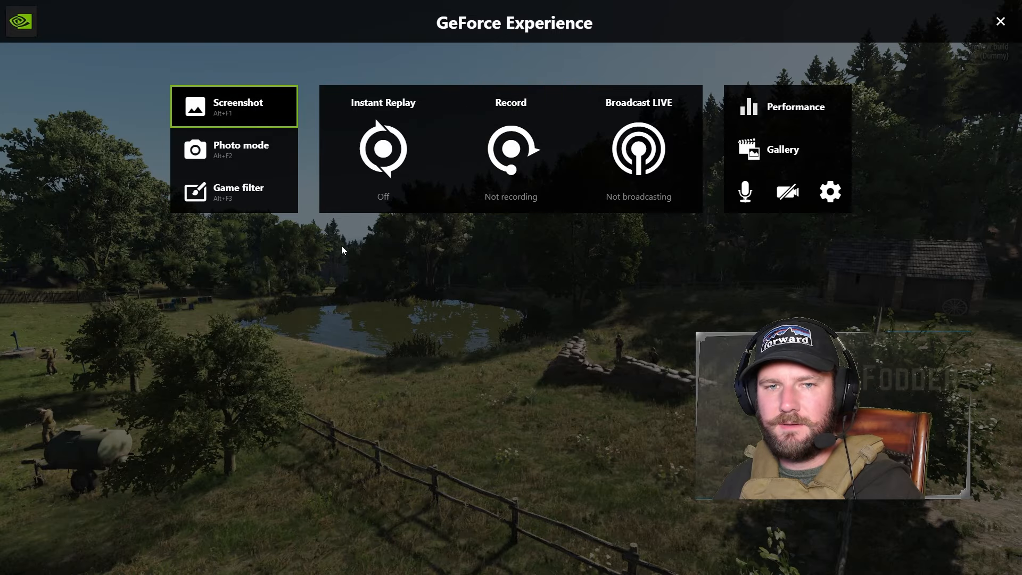
left_click(599, 434)
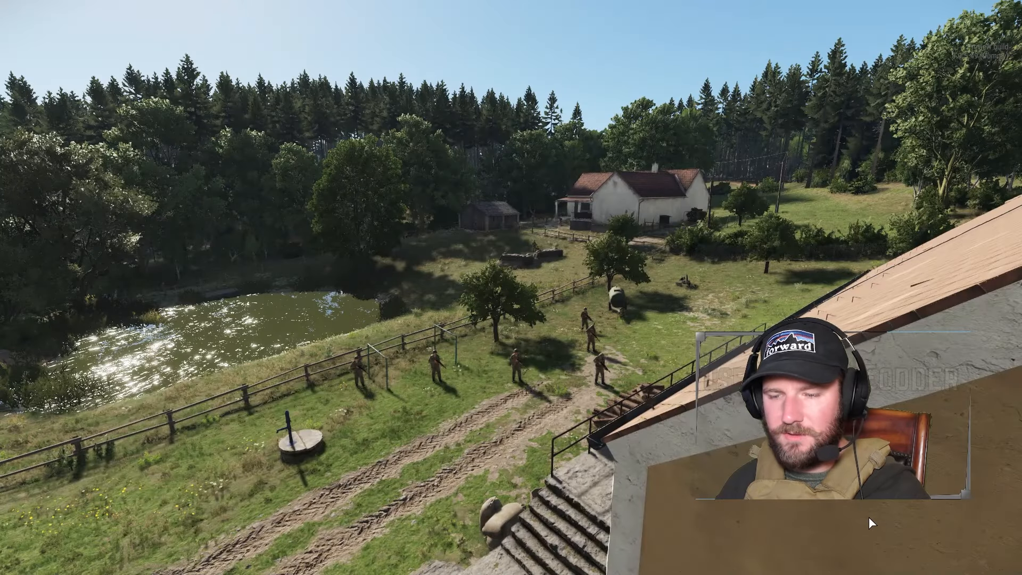
Capture a screenshot of the village yard with the soldiers, pond and houses in view, and return to edit mode
scroll(832, 508, "down", 2)
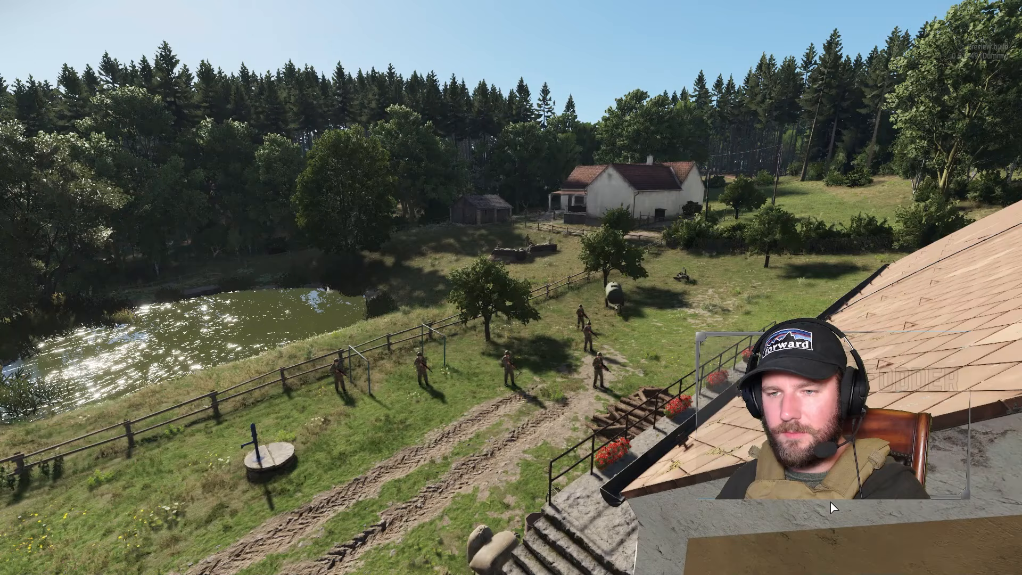
right_click_drag(834, 508, 873, 499)
key("s")
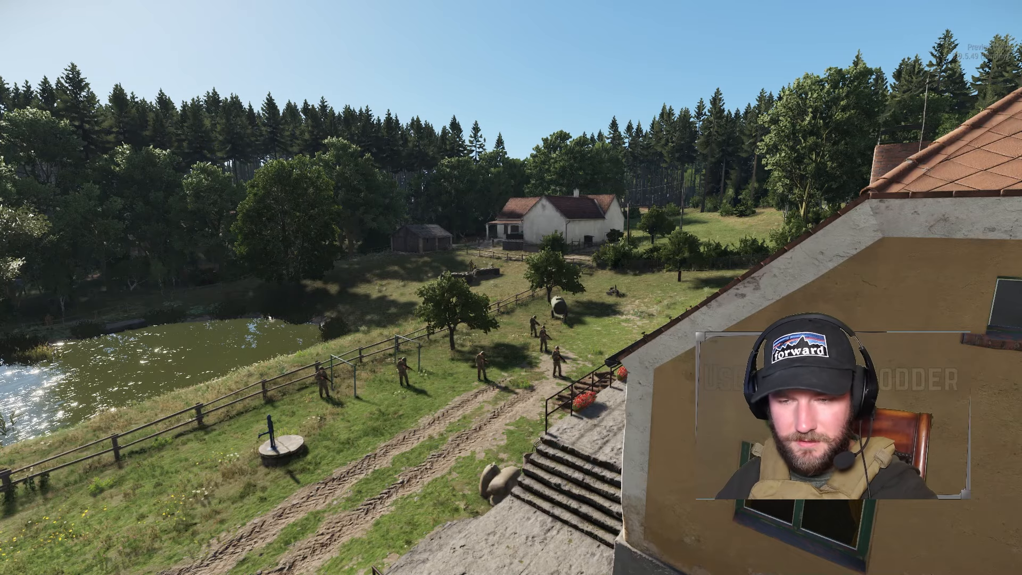
key("alt+F1")
key("w")
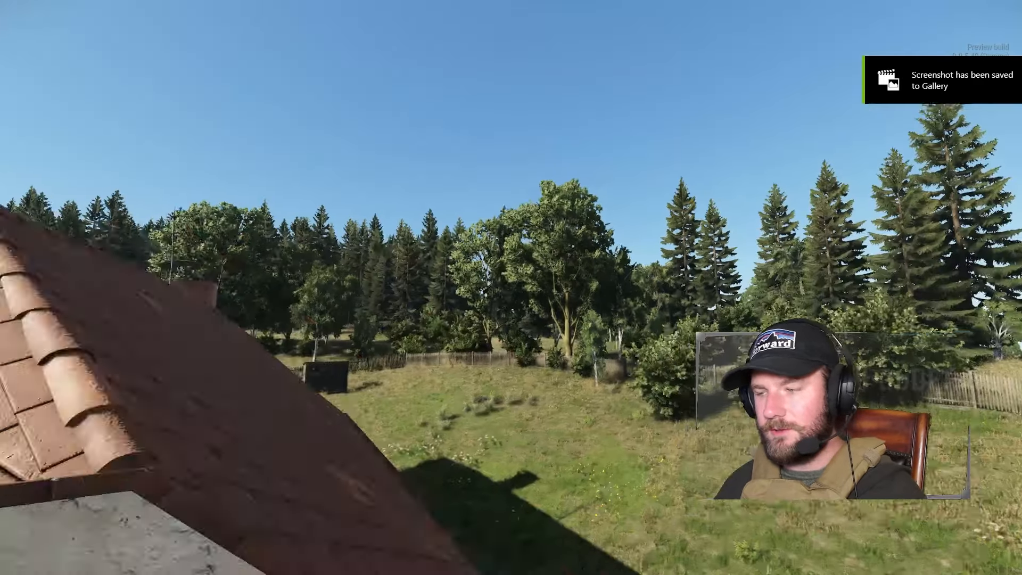
key("Escape")
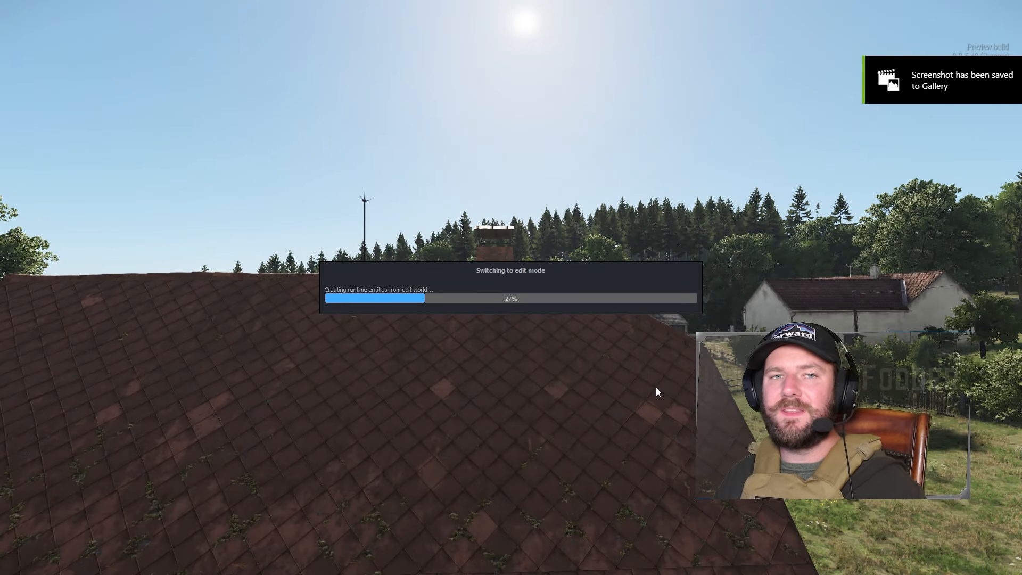
Switch to Paint and load the captured village screenshot, Desktop Screenshot 2022.05.21 - 23.33.00.52.png
key("super")
type("paint")
key("Return")
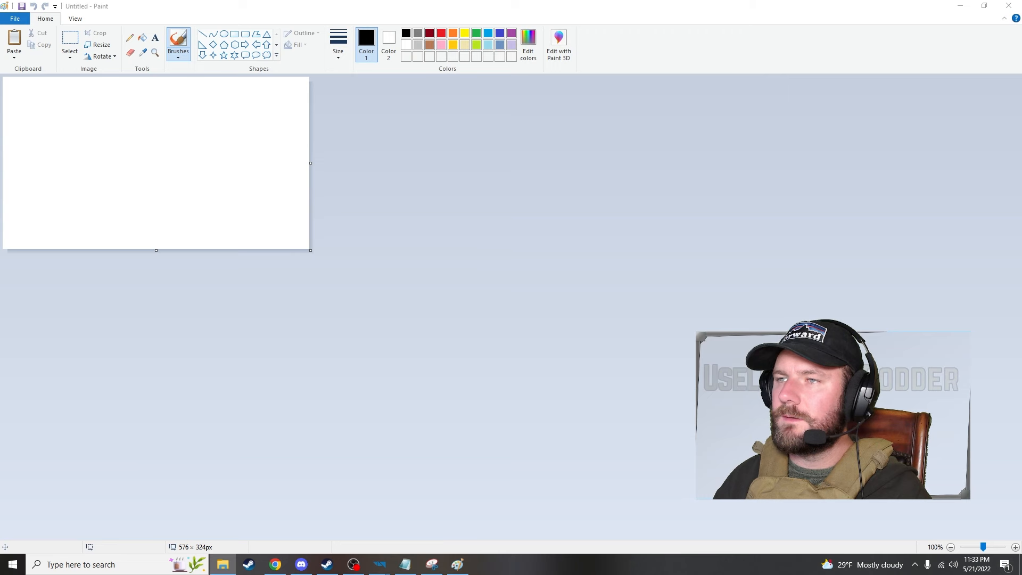
left_click_drag(0, 192, 170, 193)
scroll(485, 314, "down", 3)
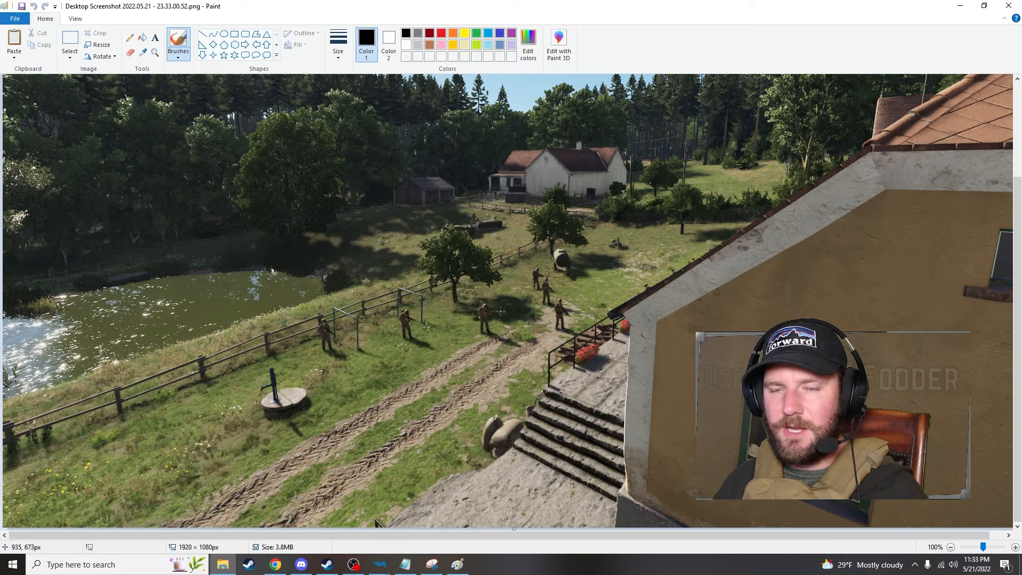
scroll(500, 310, "up", 3)
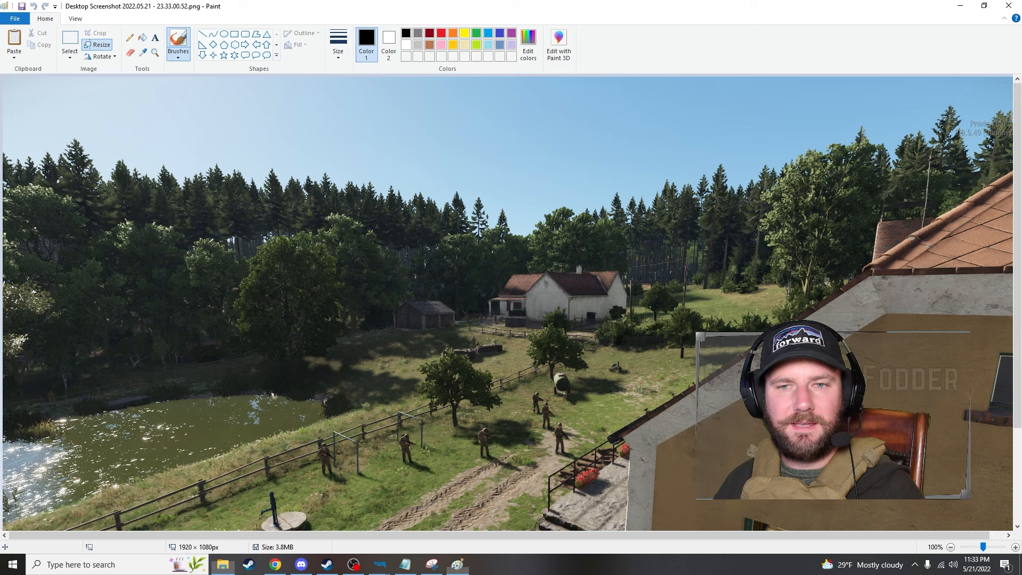
Try resizing the screenshot to 25 percent with its aspect ratio maintained, and undo the resize
left_click(97, 45)
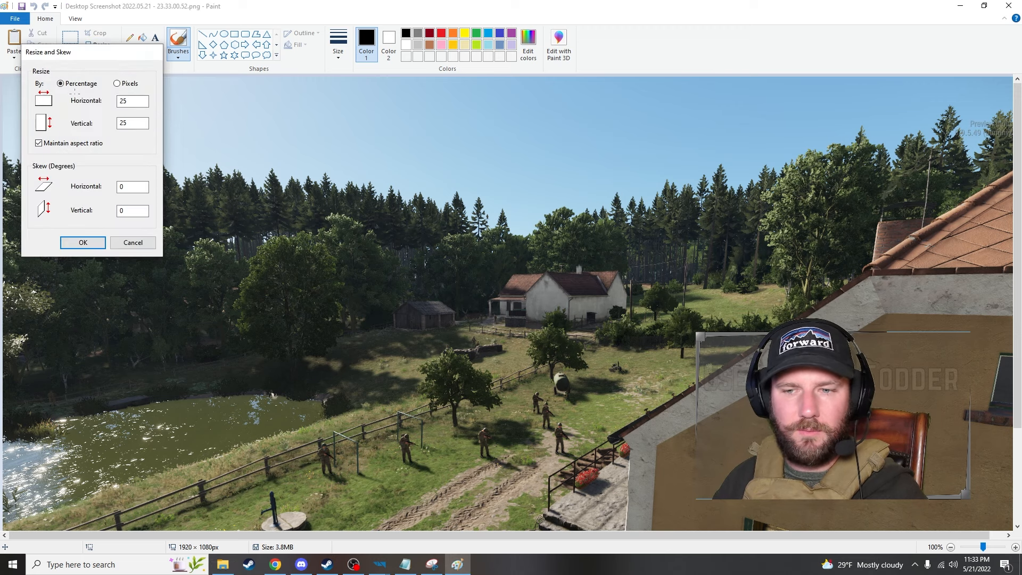
key("Return")
key("ctrl+z")
scroll(396, 266, "down", 3)
scroll(395, 266, "up", 3)
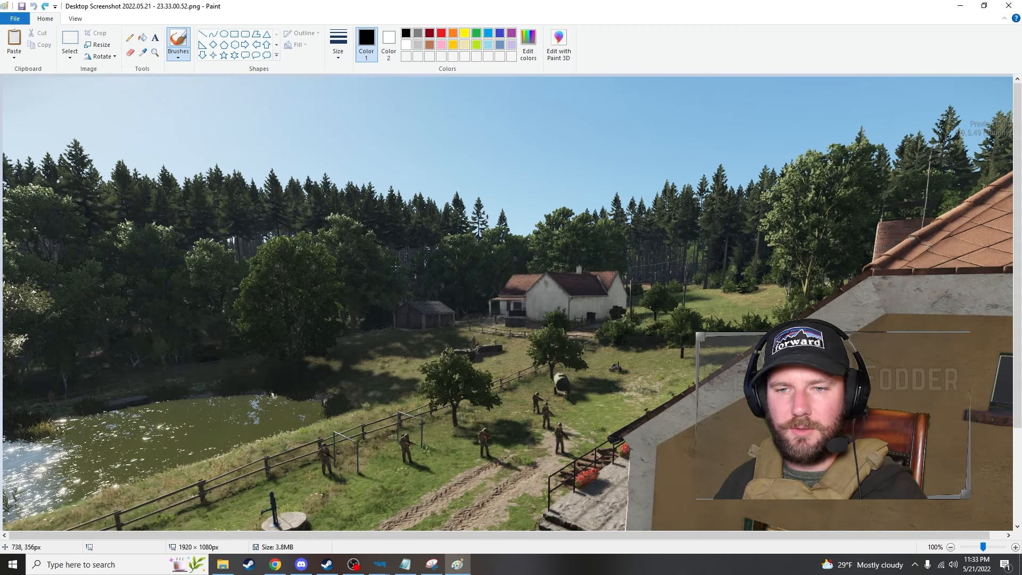
Resize the screenshot to 634 × 357 pixels and save a PNG copy named thumbnail2.png in the Downloads folder
left_click(97, 47)
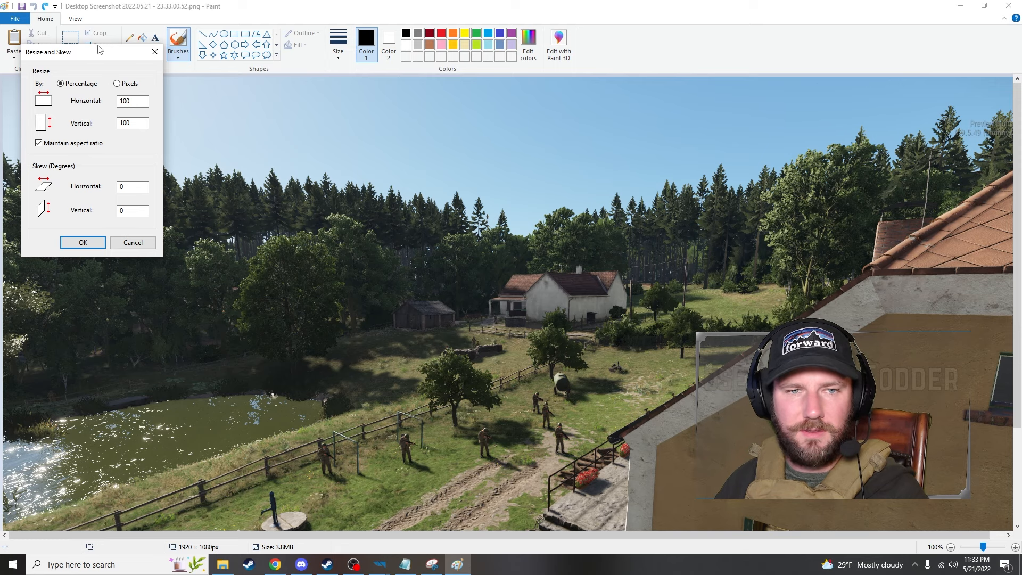
key("Return")
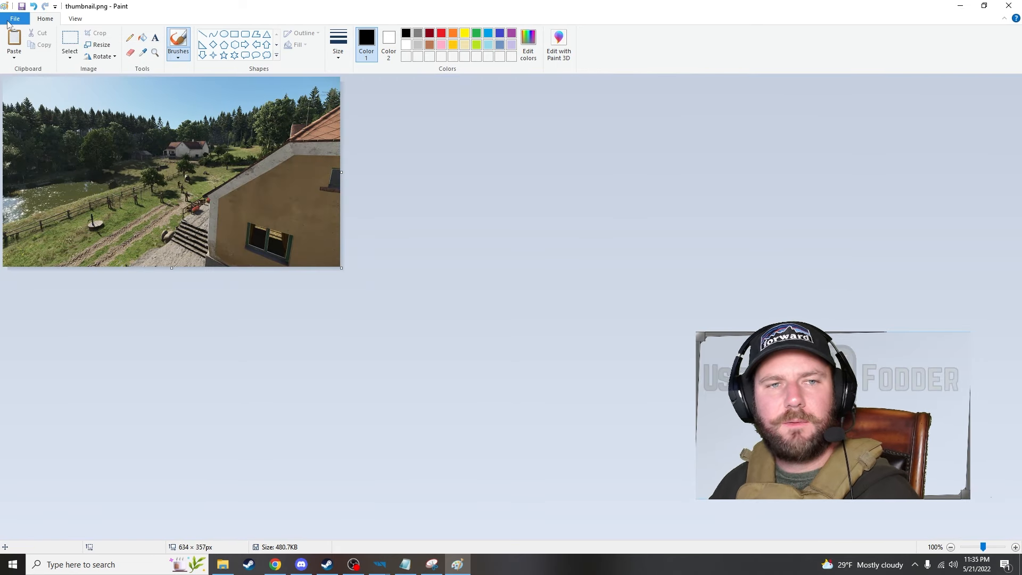
left_click(12, 20)
left_click(26, 107)
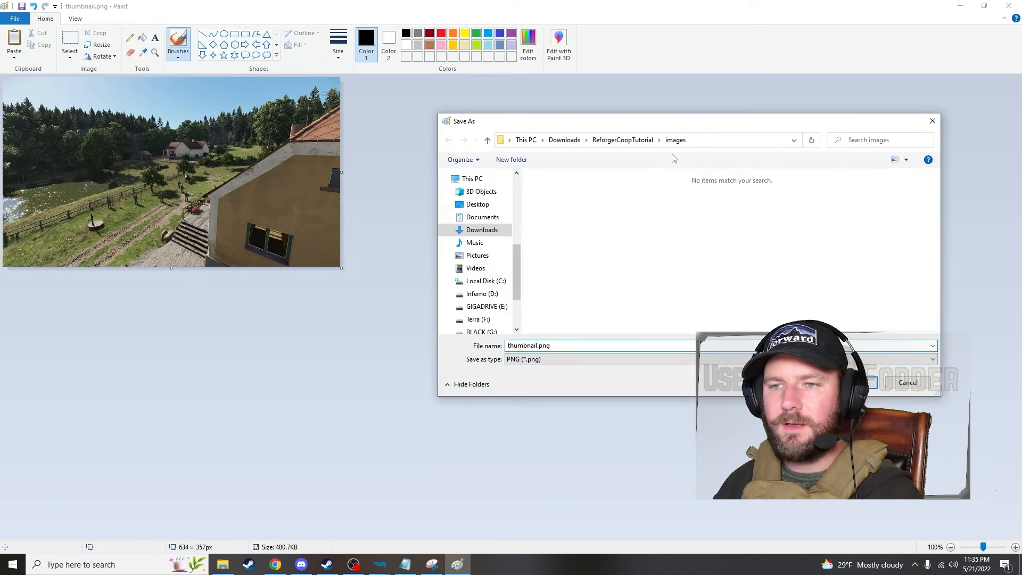
left_click(565, 141)
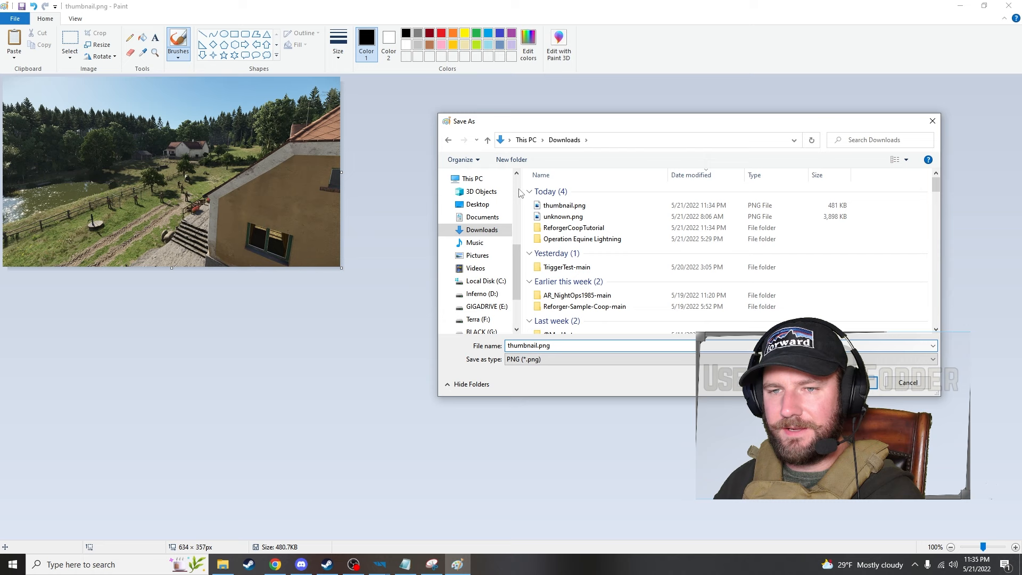
scroll(494, 207, "up", 2)
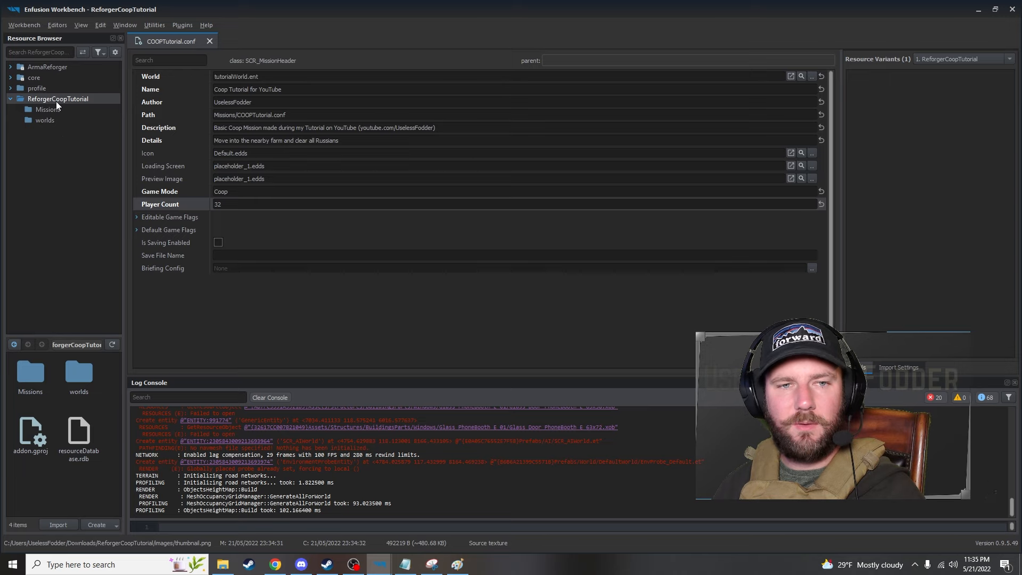
Switch to Enfusion Workbench, create a folder named images in the ReforgerCoopTutorial project, and open it
left_click(111, 523)
left_click(117, 384)
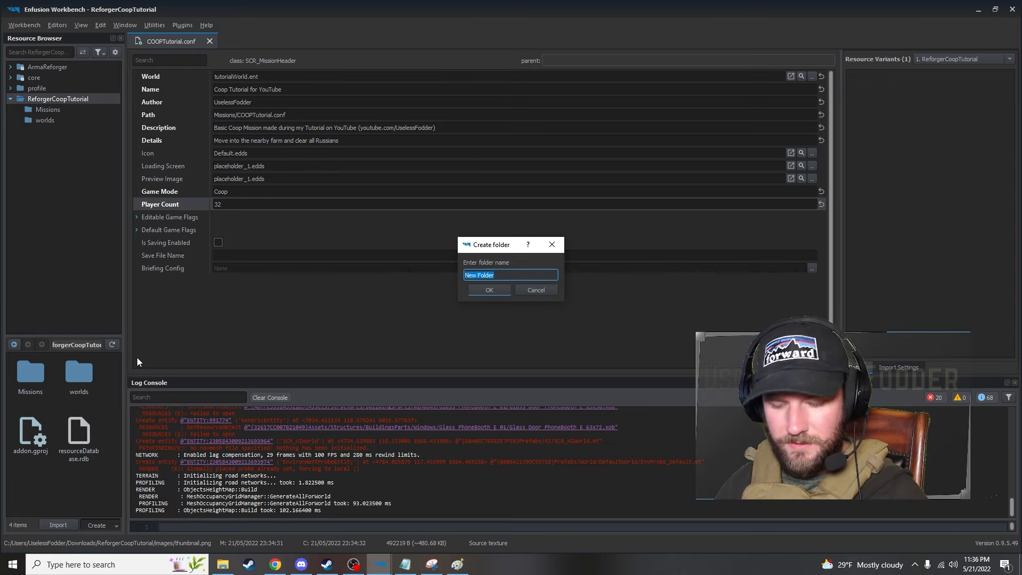
key("Return")
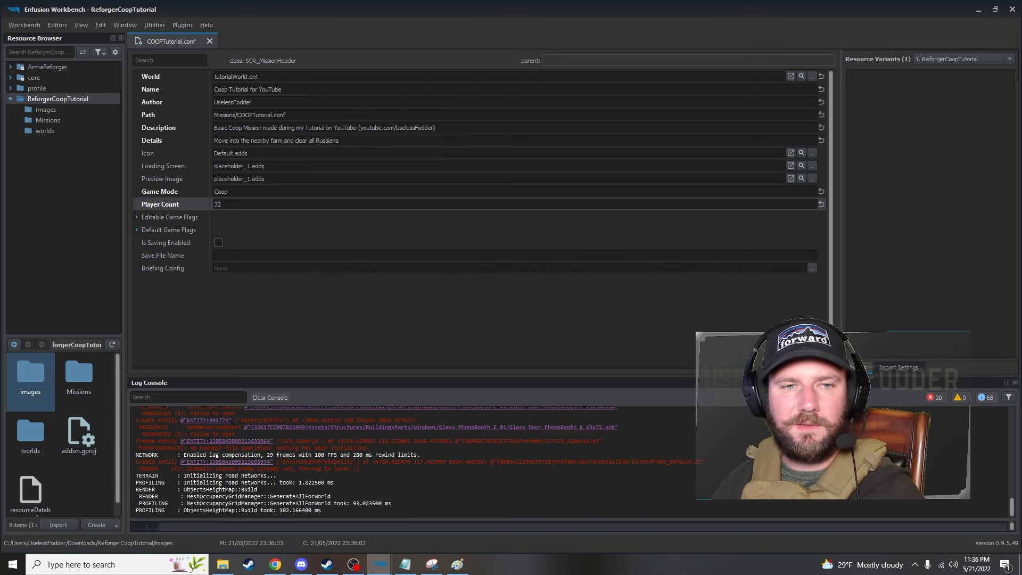
left_click(38, 109)
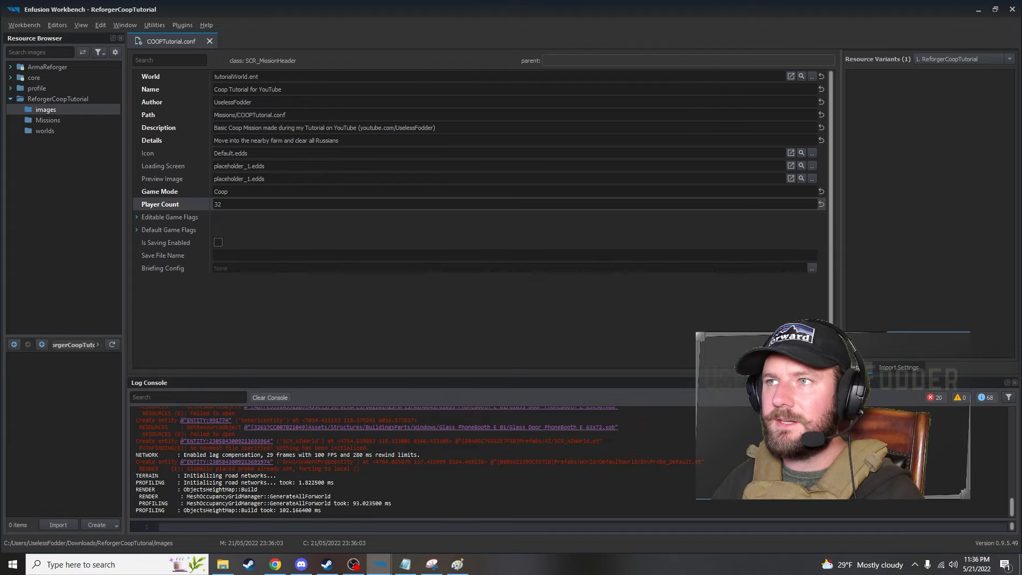
Bring thumbnail2.png from the Downloads folder into the project's images folder and register it as a texture resource
left_click_drag(1021, 148, 857, 62)
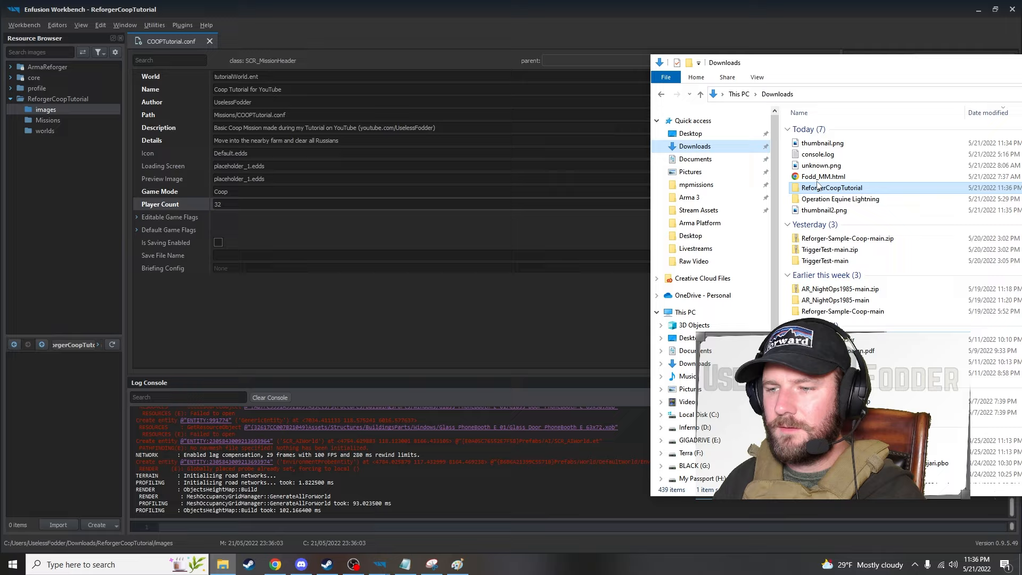
left_click_drag(822, 210, 87, 261)
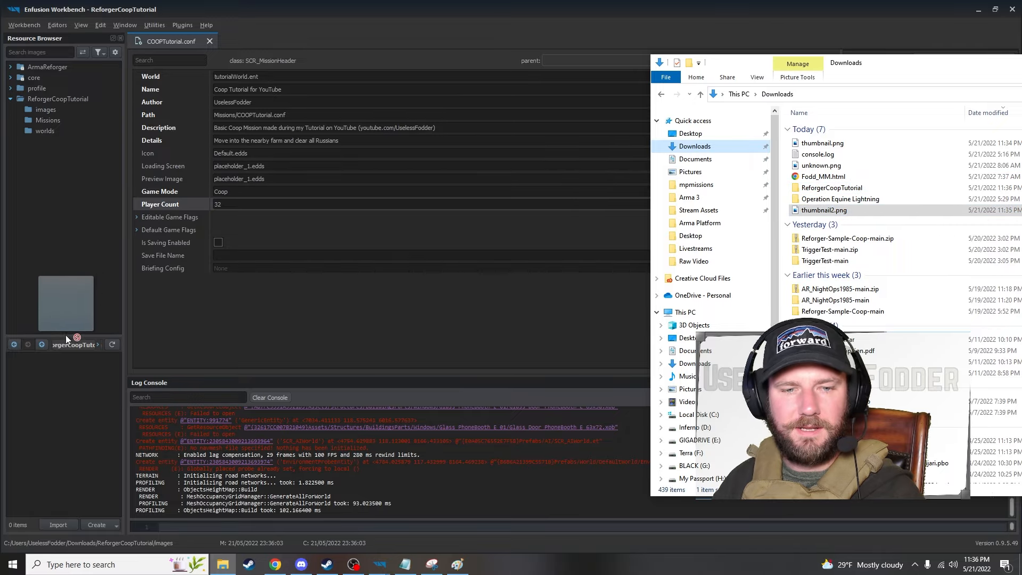
left_click_drag(65, 335, 69, 410)
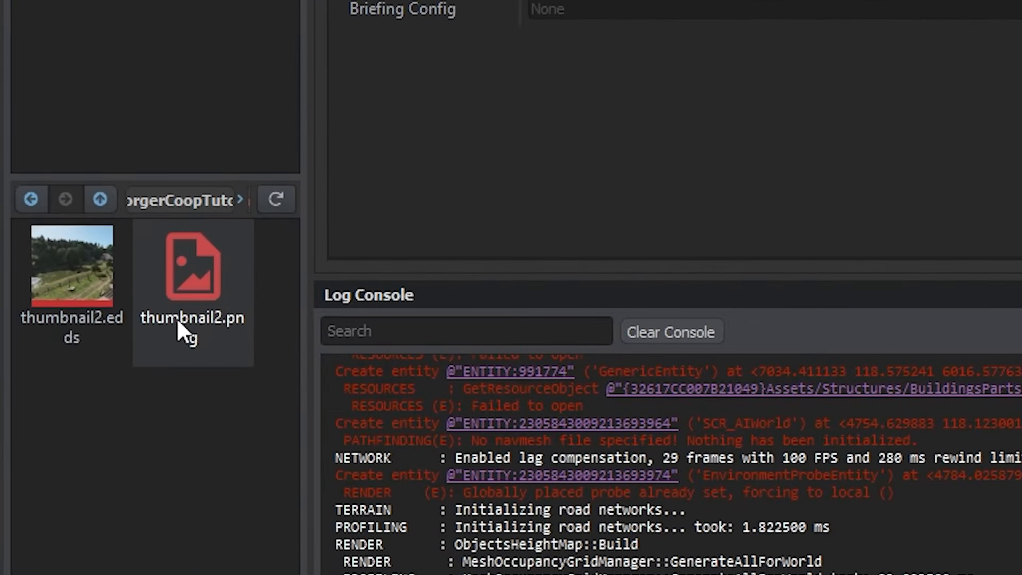
left_click(202, 283)
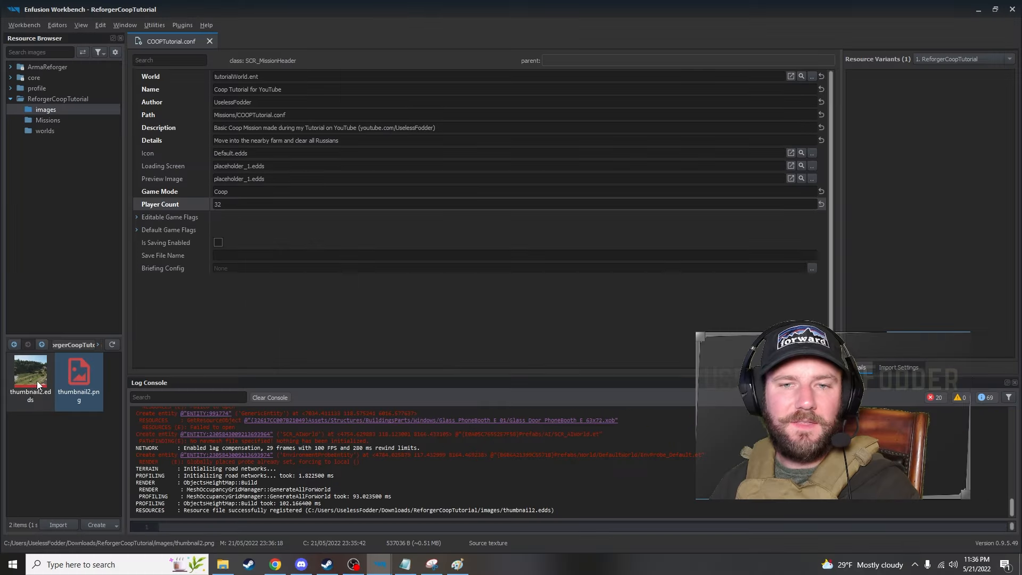
Assign thumbnail2.edds as the mission header's Icon, Loading Screen and Preview Image, and save COOPTutorial.conf
left_click_drag(45, 379, 267, 165)
left_click_drag(45, 372, 393, 59)
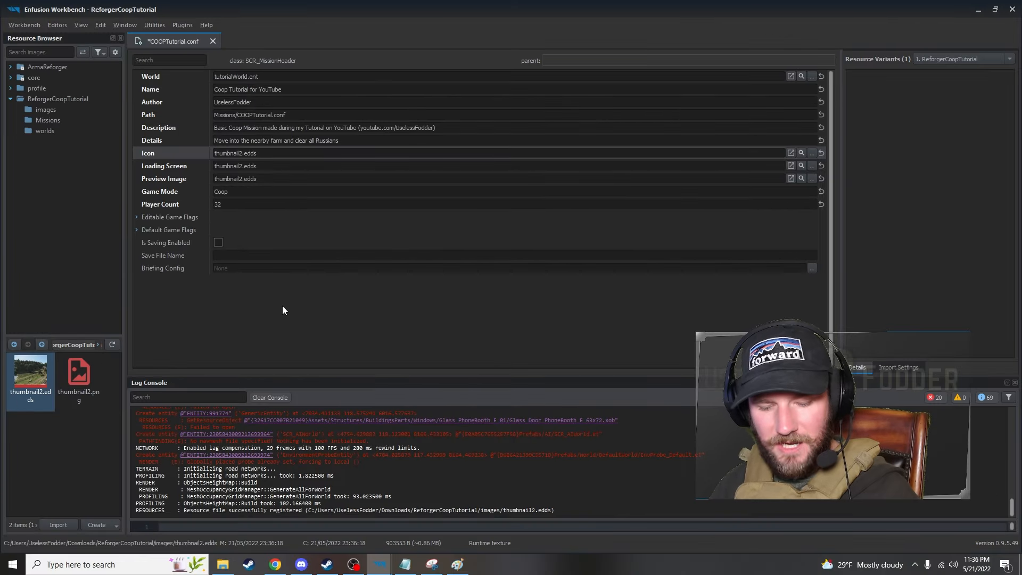
key("ctrl+s")
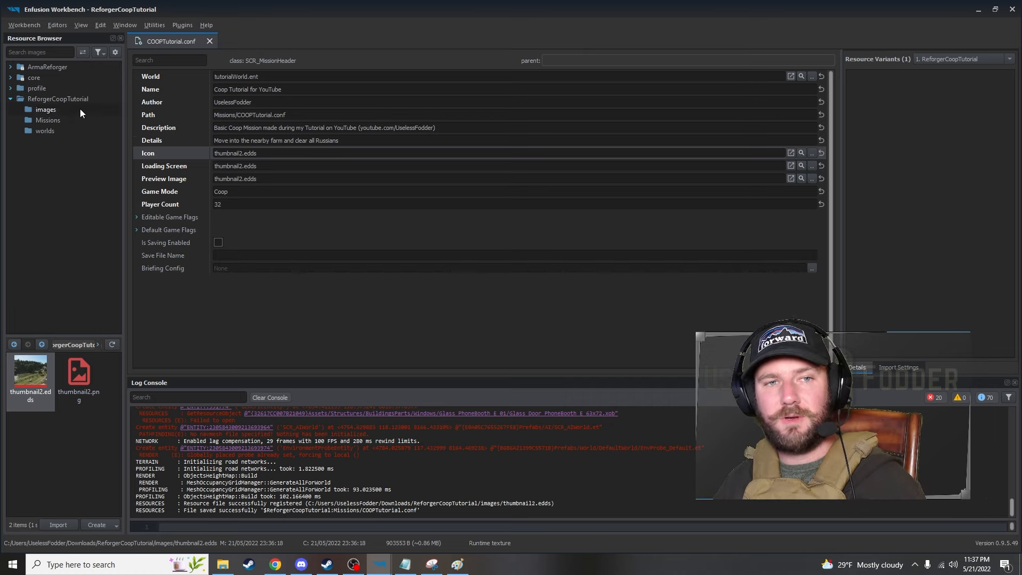
Start publishing the project and set its working directory to the ReforgerCoopTutorial folder in Downloads
left_click(31, 25)
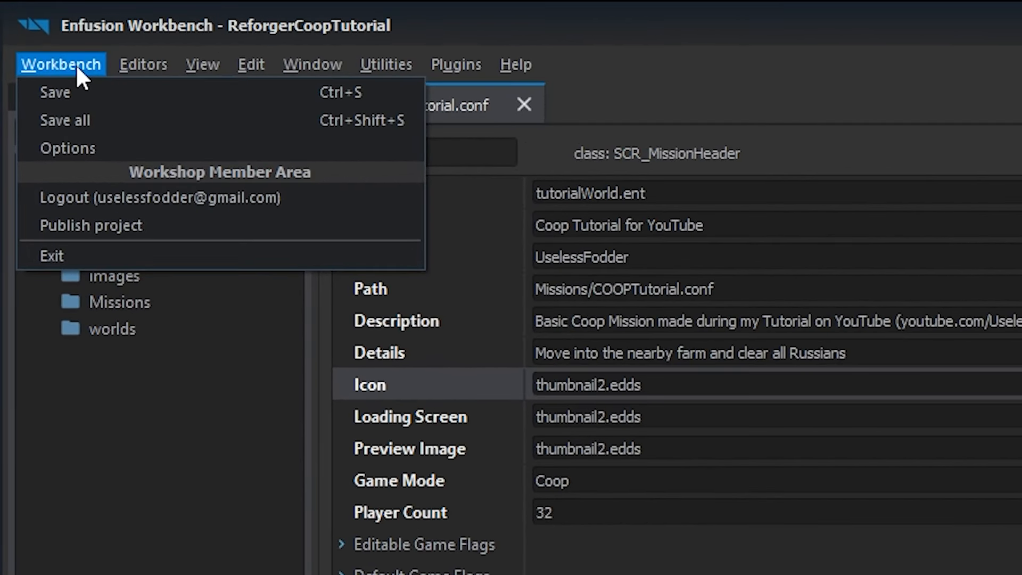
left_click(62, 229)
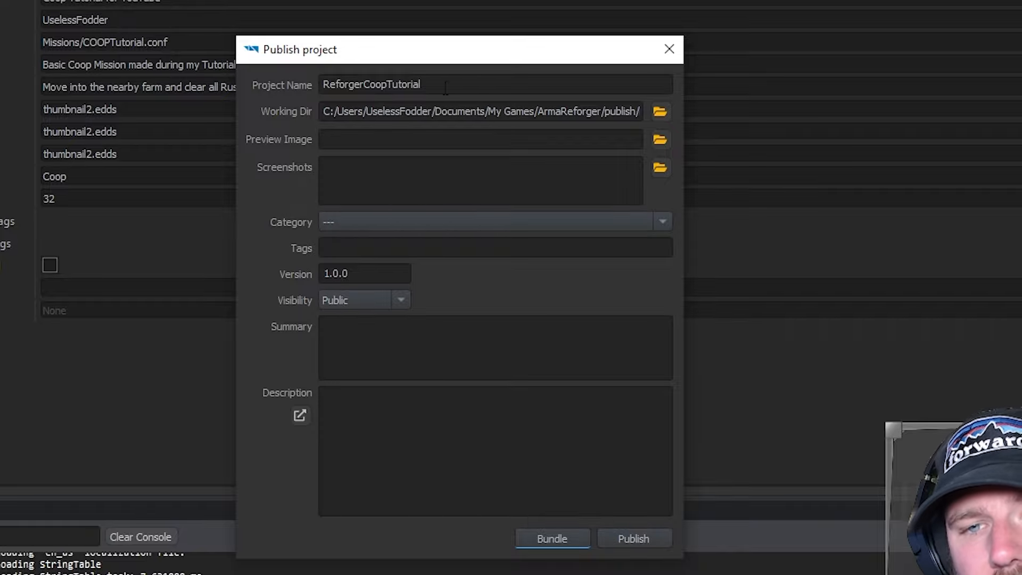
left_click(664, 116)
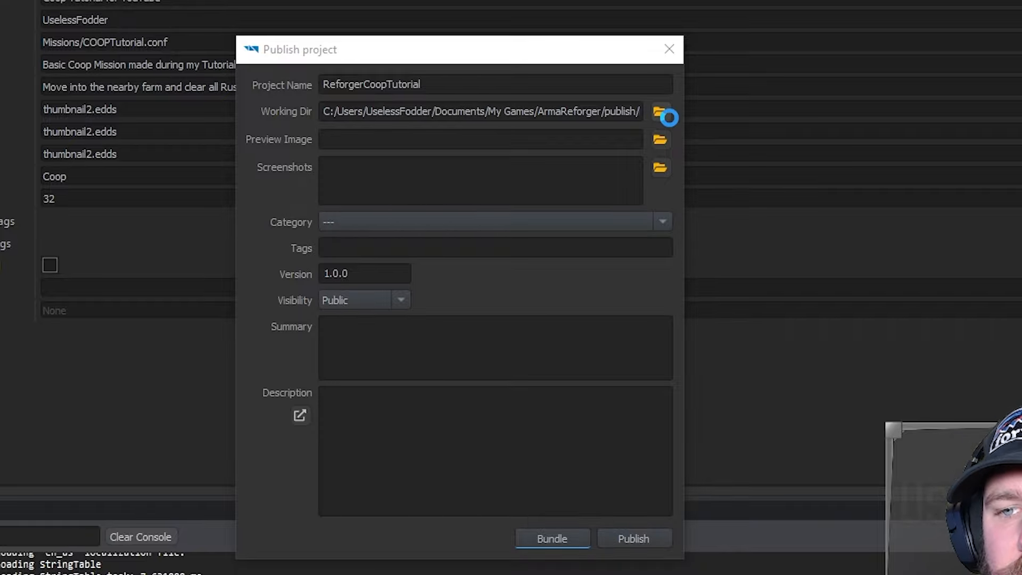
left_click_drag(628, 80, 856, 34)
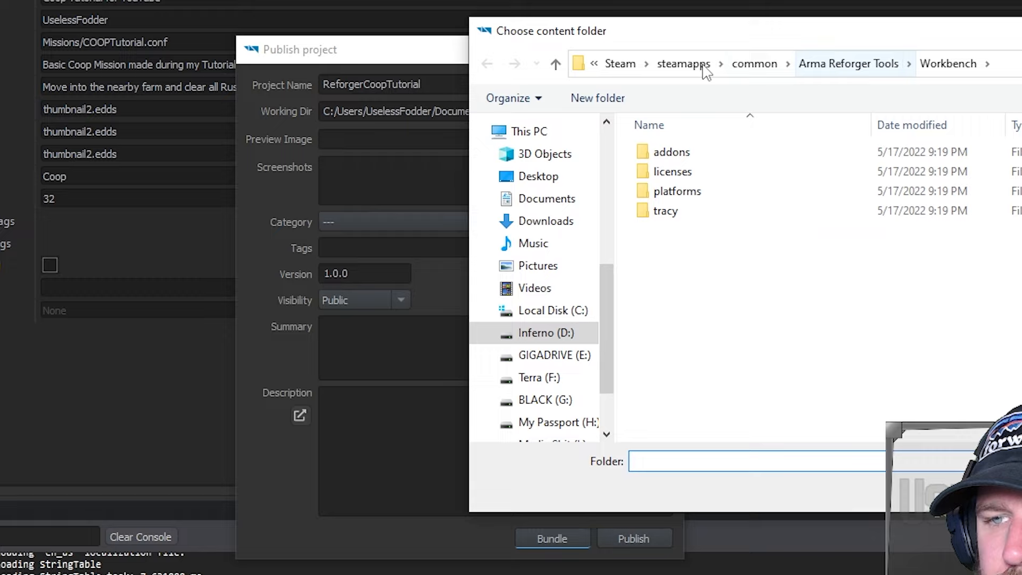
scroll(582, 255, "up", 5)
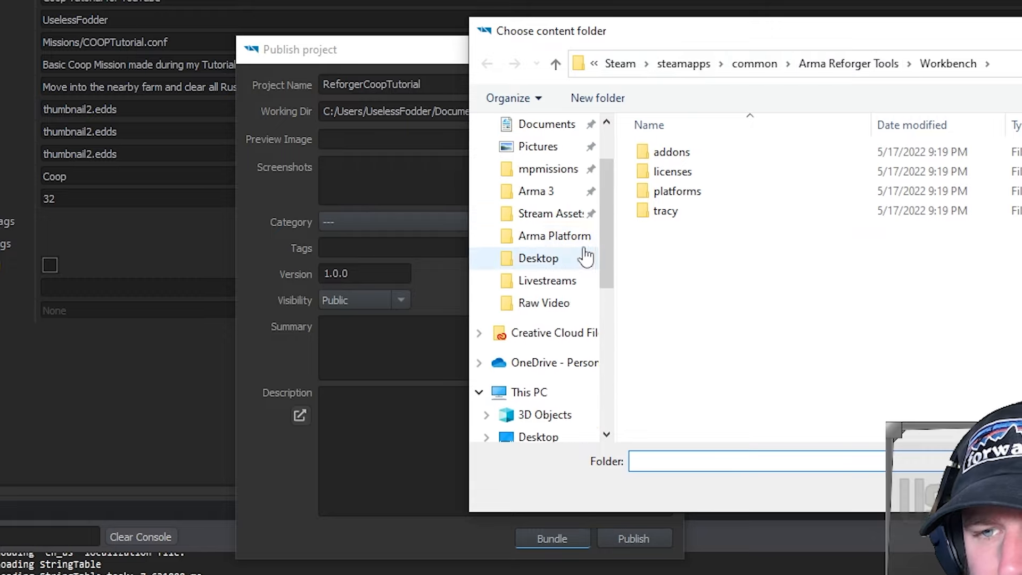
left_click_drag(717, 40, 1021, 29)
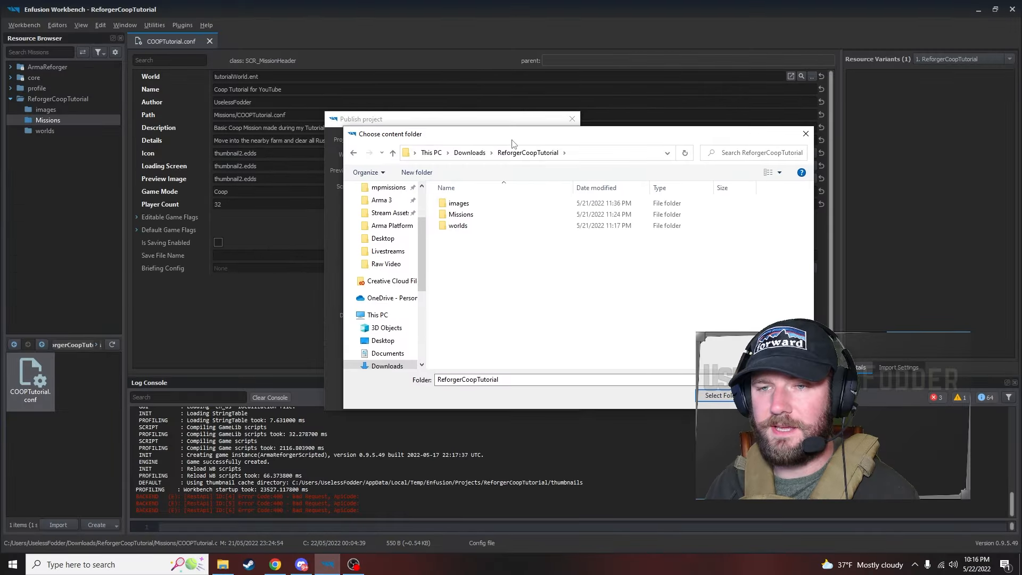
left_click(716, 394)
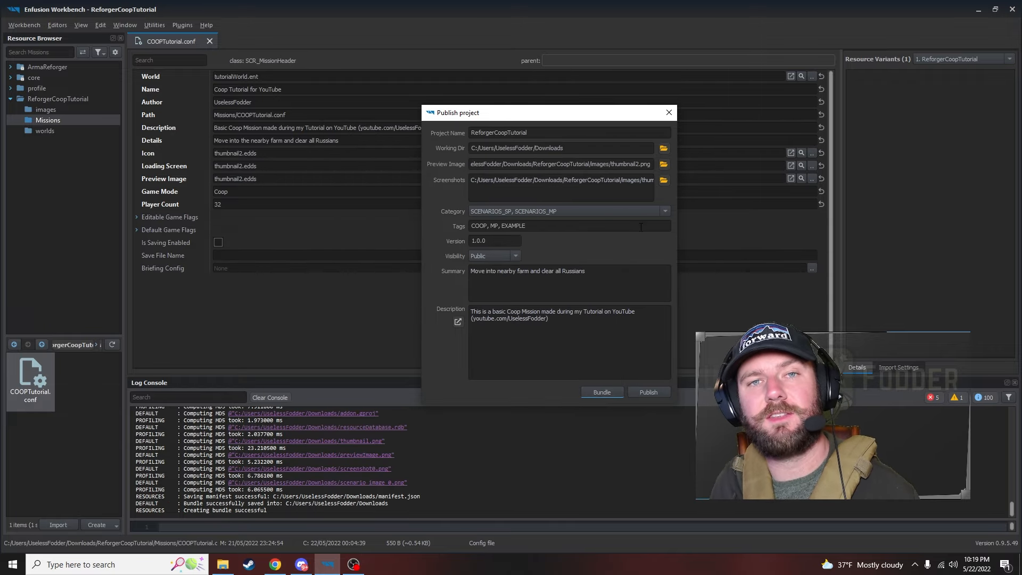
Try choosing the Downloads folder, instead of its ReforgerCoopTutorial subfolder, as the publishing working directory
left_click(669, 148)
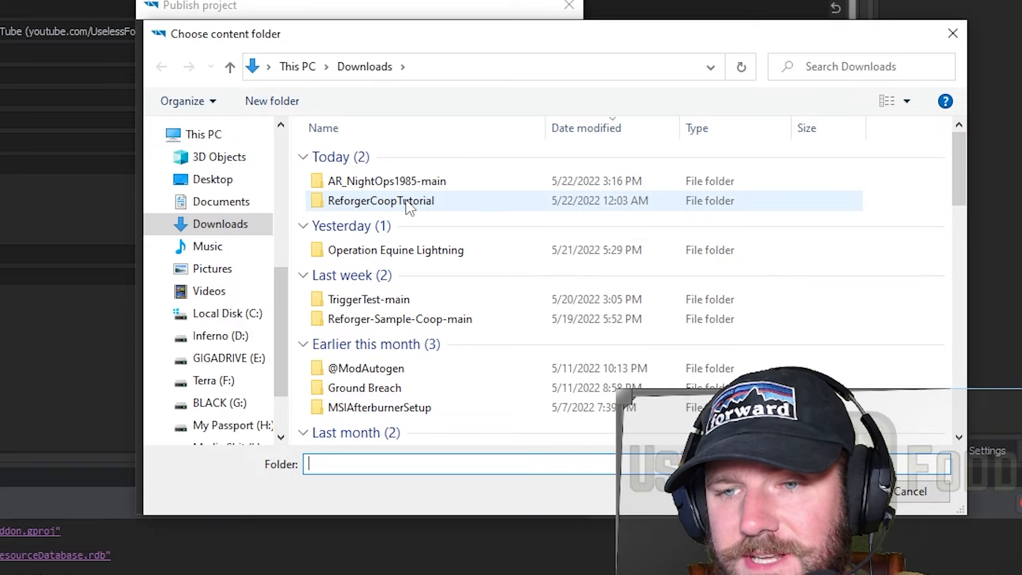
double_click(576, 222)
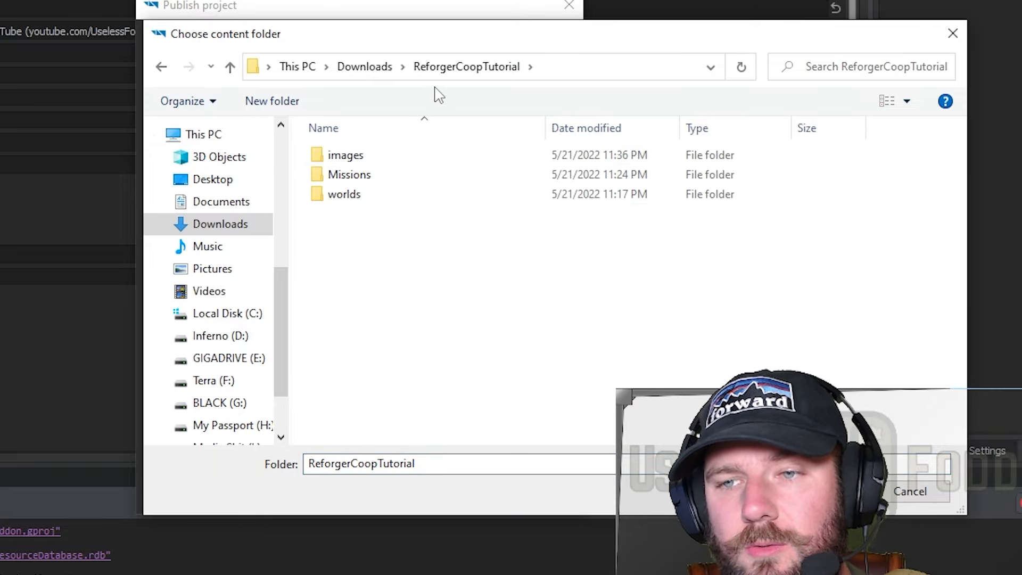
left_click(362, 67)
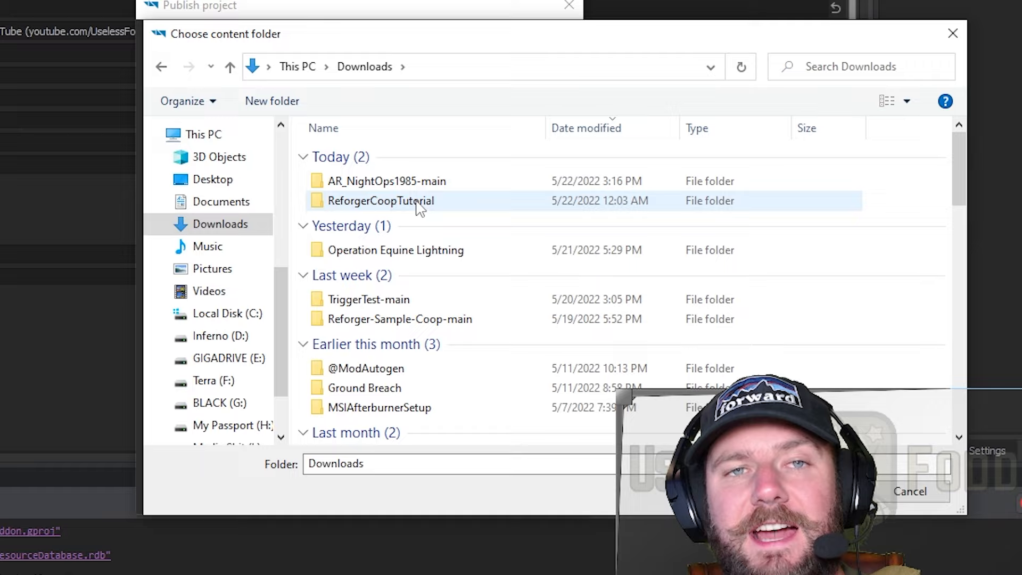
left_click_drag(409, 33, 342, 119)
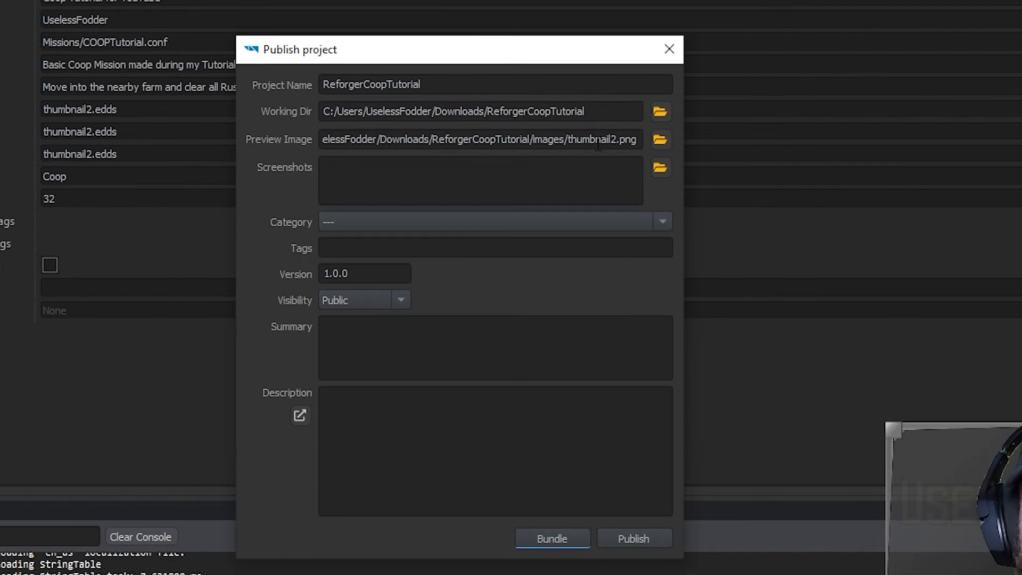
Choose thumbnail2.png from the project's images folder as both the preview image and the screenshot for publishing
left_click(660, 140)
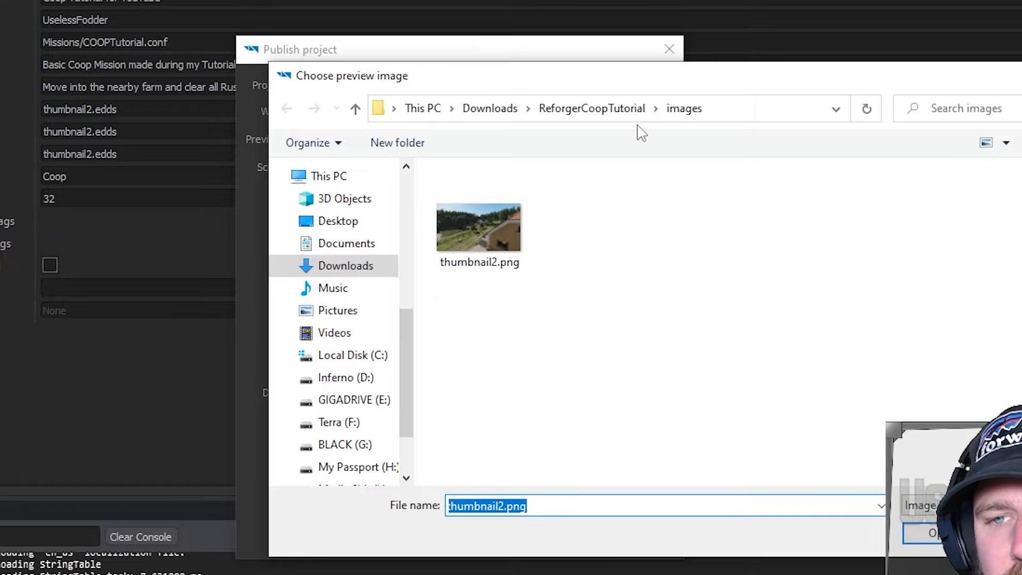
left_click(631, 109)
double_click(471, 198)
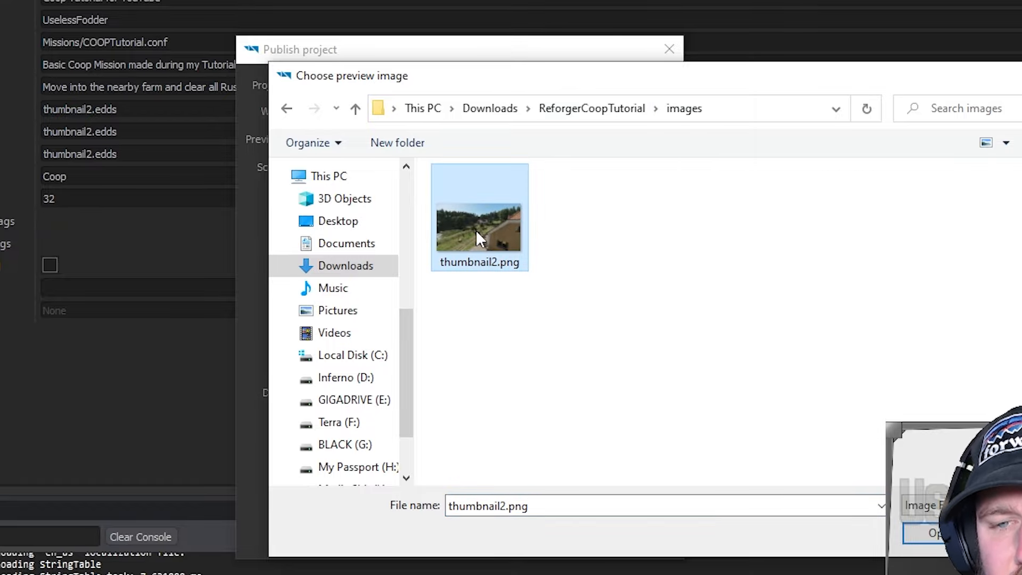
double_click(476, 230)
left_click(660, 168)
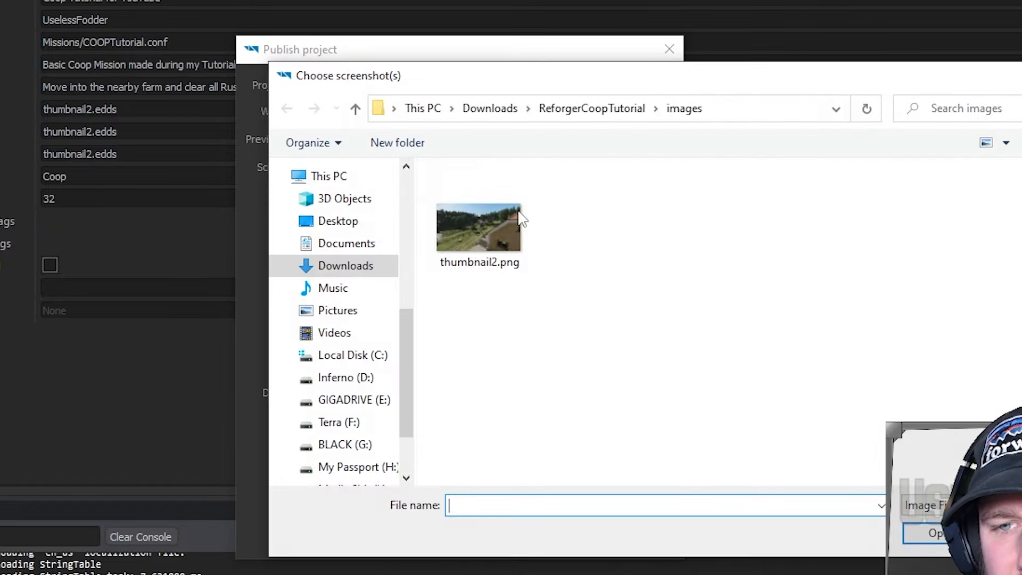
left_click(477, 223)
double_click(478, 222)
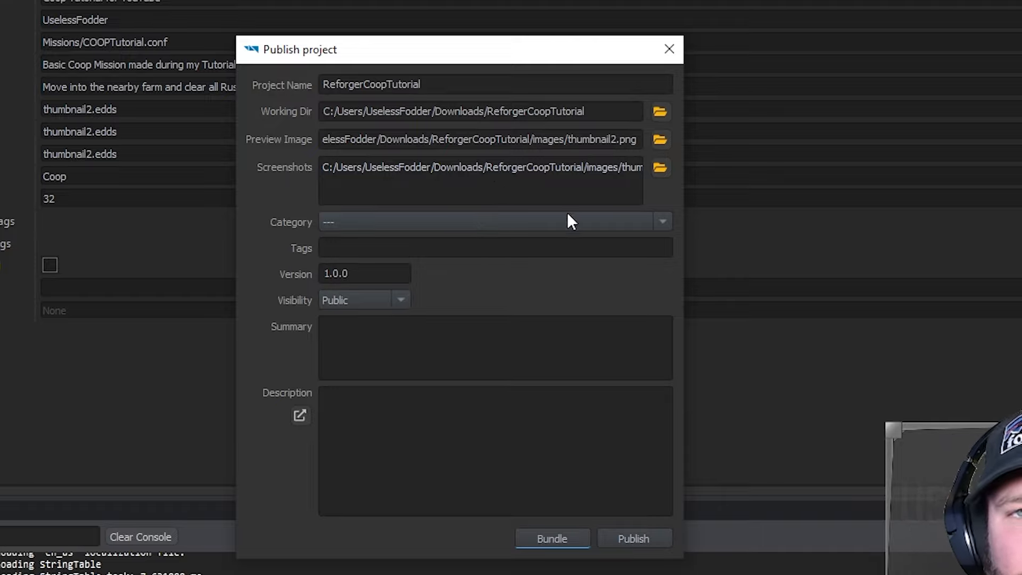
Set the project's categories to SCENARIOS_SP and SCENARIOS_MP, and enter the tags COOP, MP, EXAMPLE
left_click(661, 224)
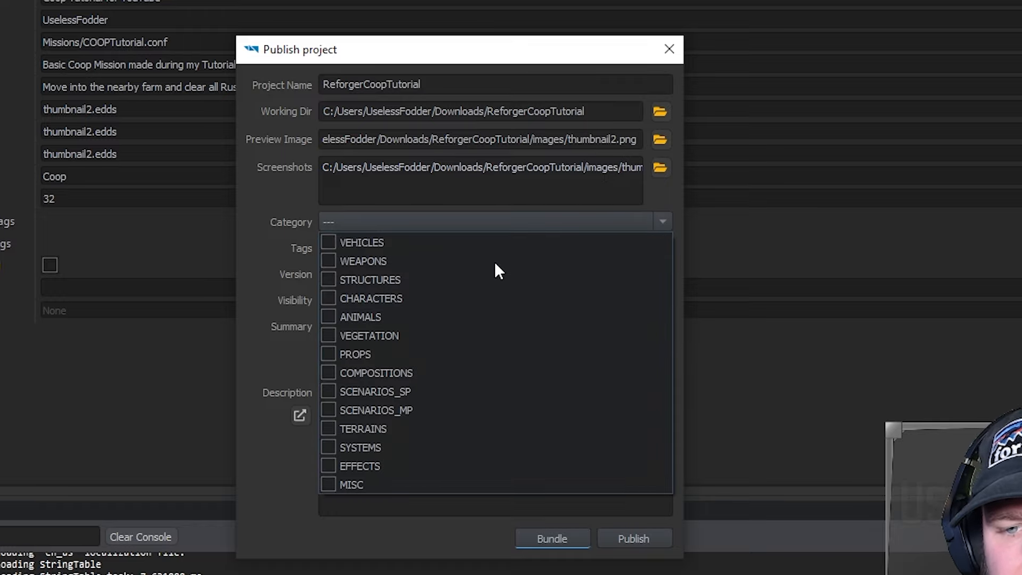
left_click(361, 415)
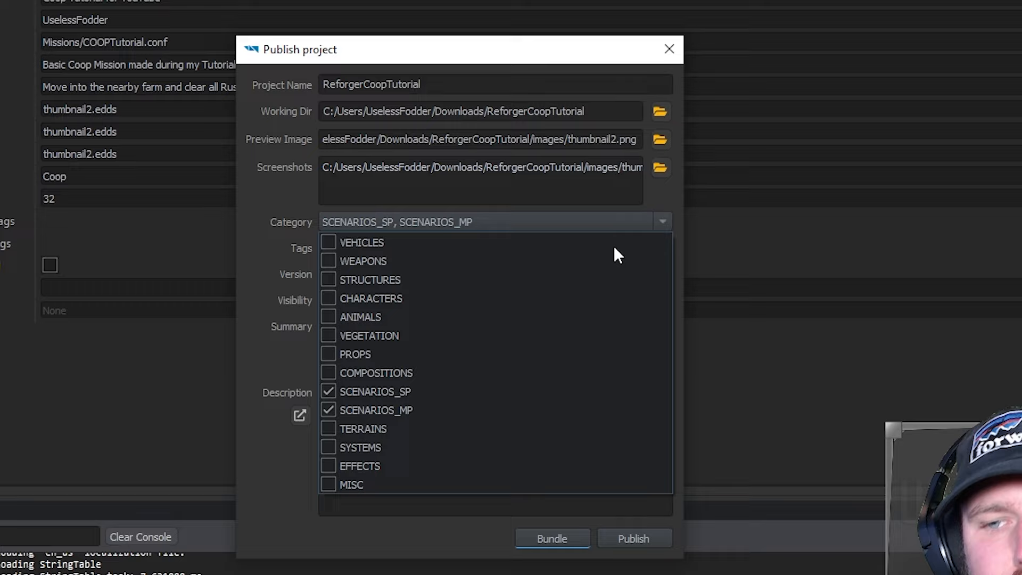
left_click(659, 218)
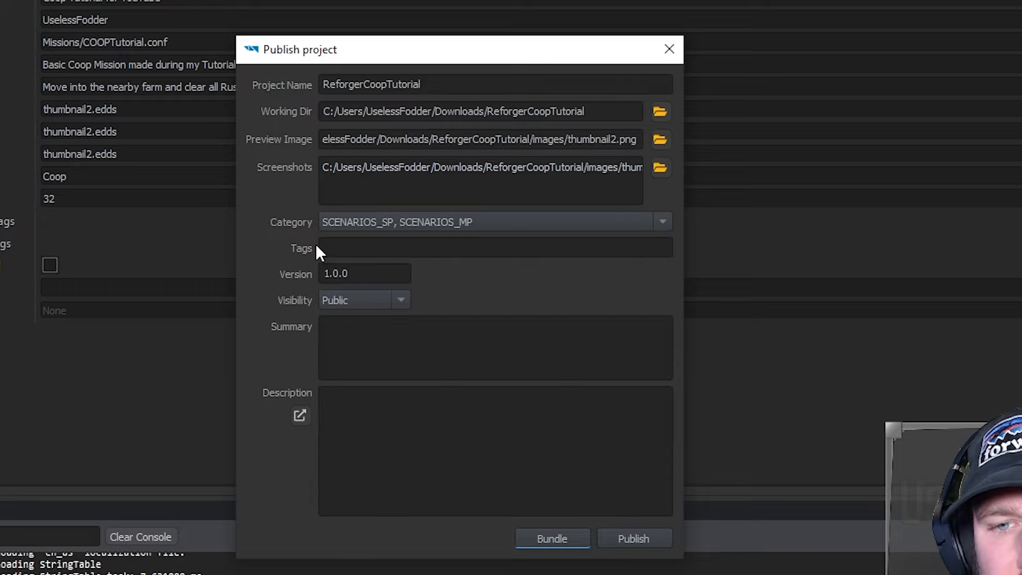
left_click(371, 254)
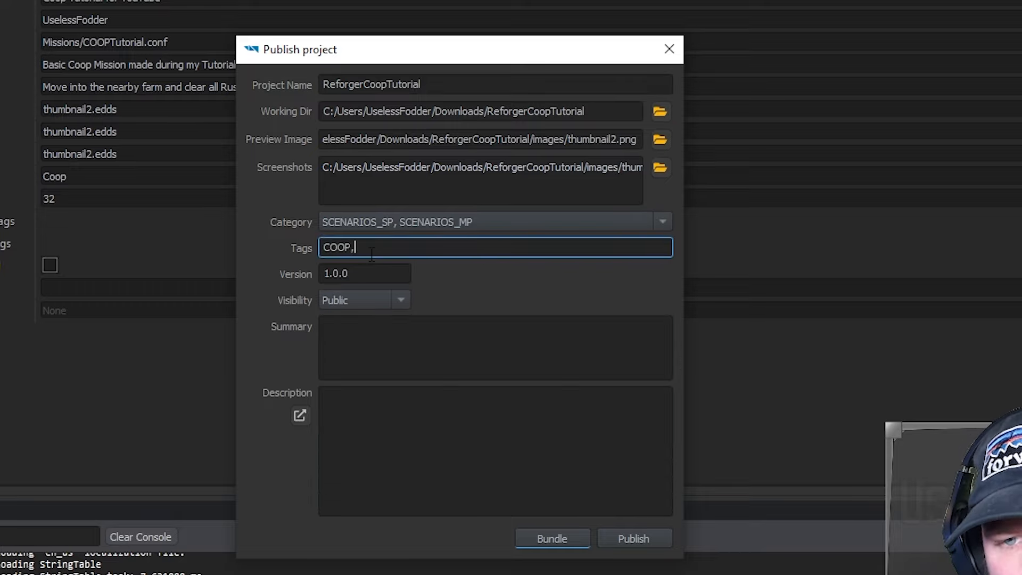
type("COOP, MP, EX")
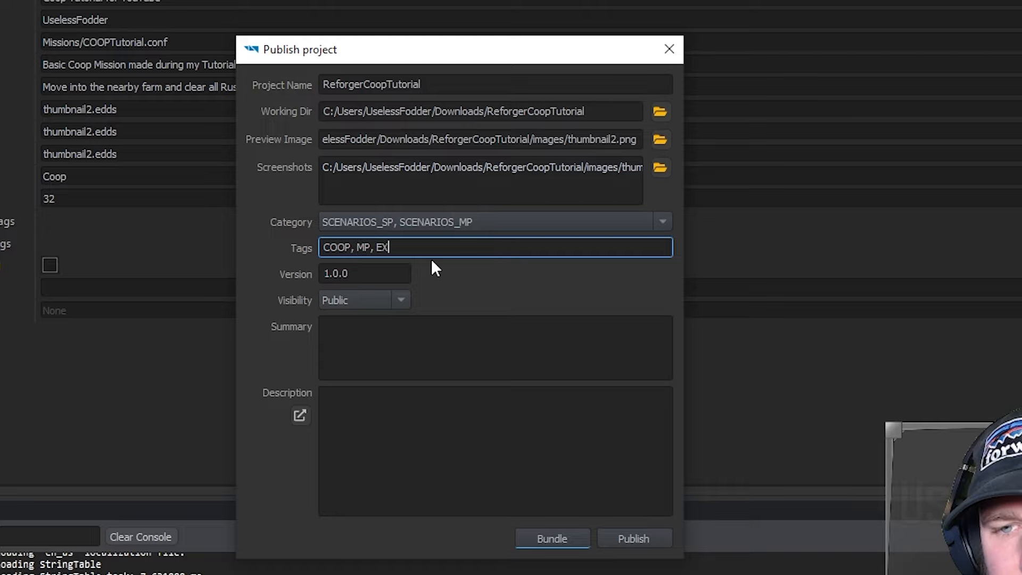
type("AMPLE")
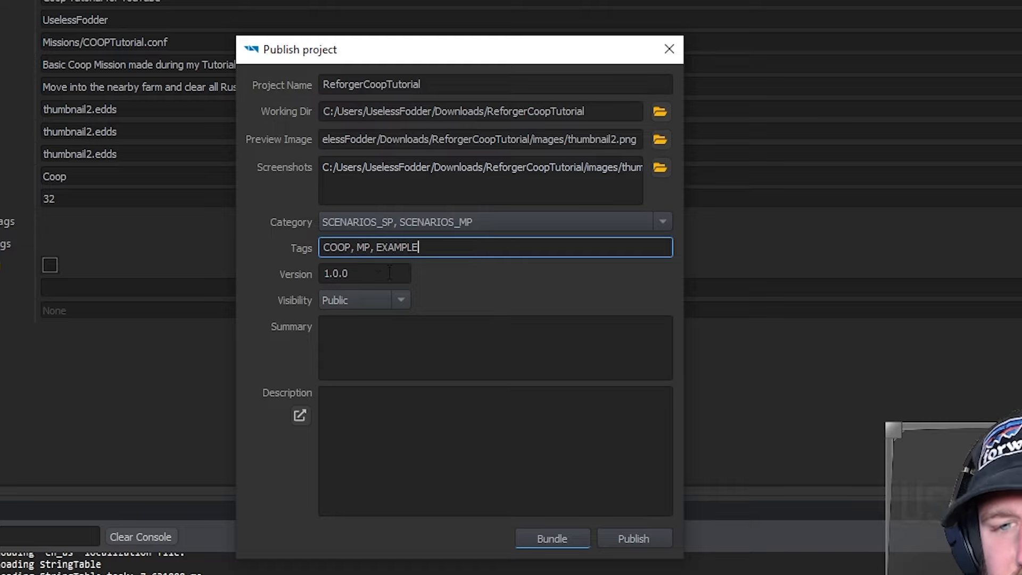
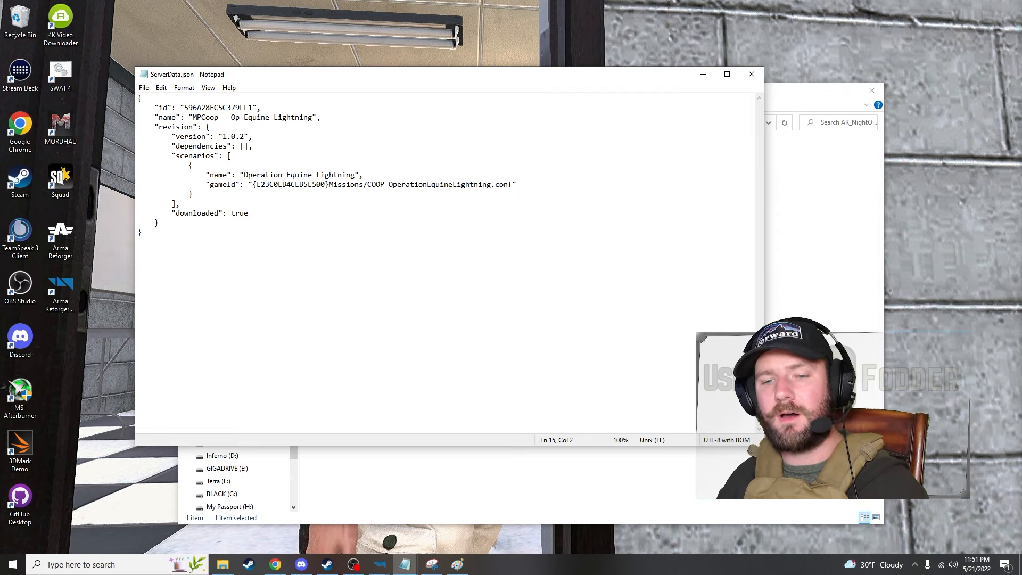
left_click(769, 300)
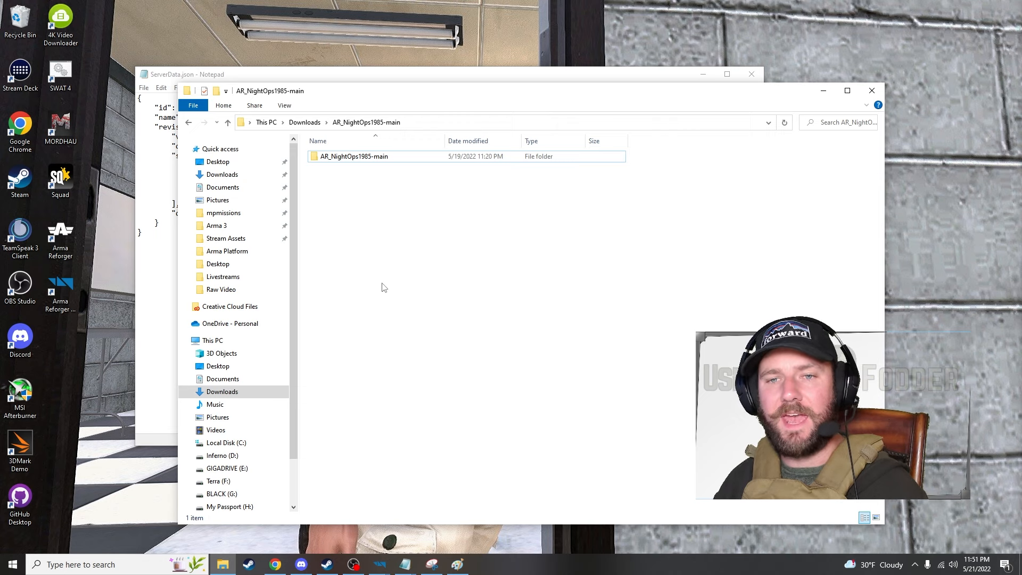
left_click(166, 324)
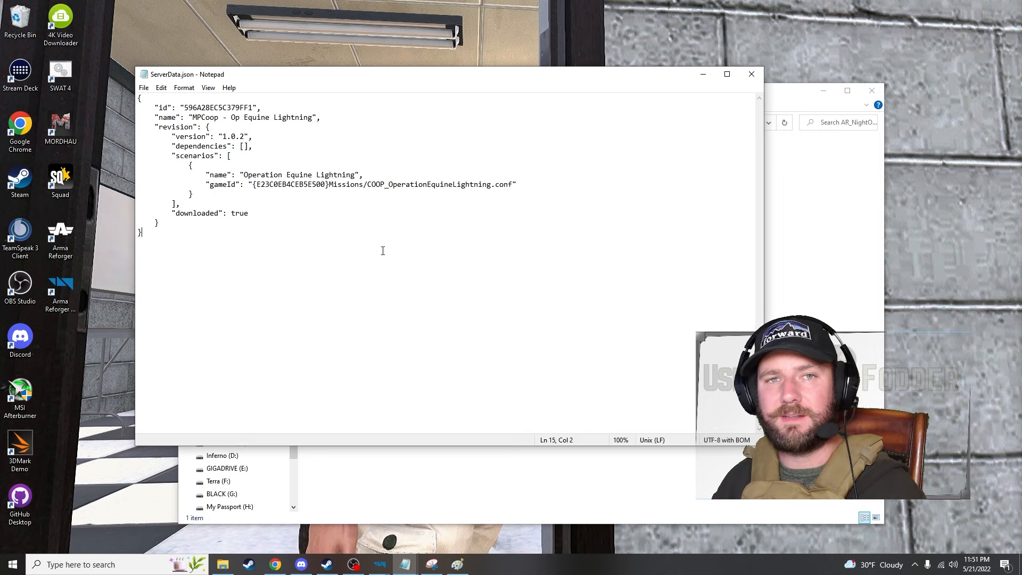
Switch to Chrome and bring the ArmAReforgerMissionMakingGuide wiki and the maximized #ArmaReforger Workbench Editor Twitter thread onto this screen
key("alt+Tab")
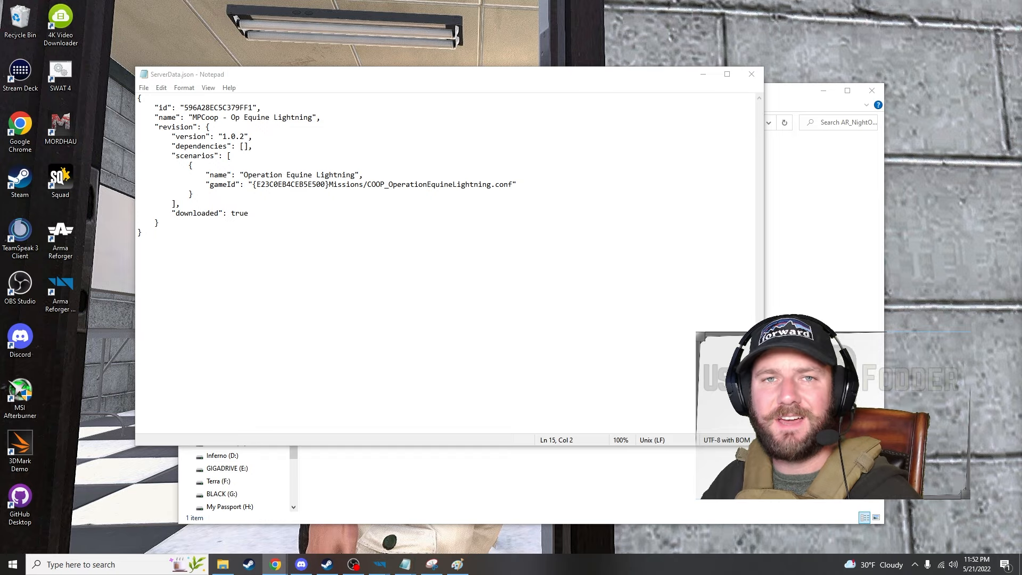
left_click_drag(1021, 135, 486, 30)
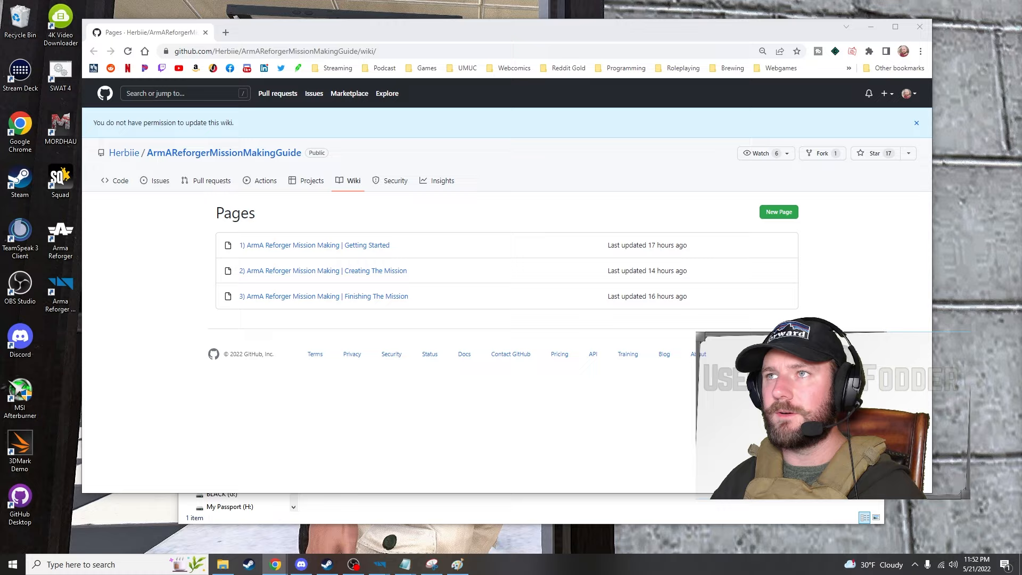
left_click_drag(1021, 0, 335, 119)
double_click(426, 110)
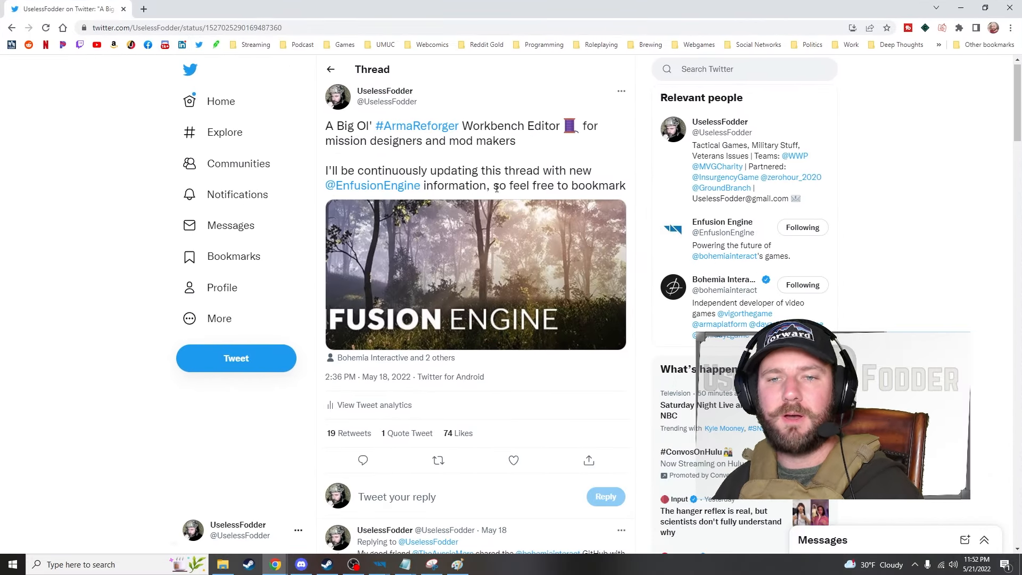
Review the Twitter thread's Workbench resource posts for mission designers and mod makers, and return to the mission making guide wiki
scroll(497, 189, "down", 10)
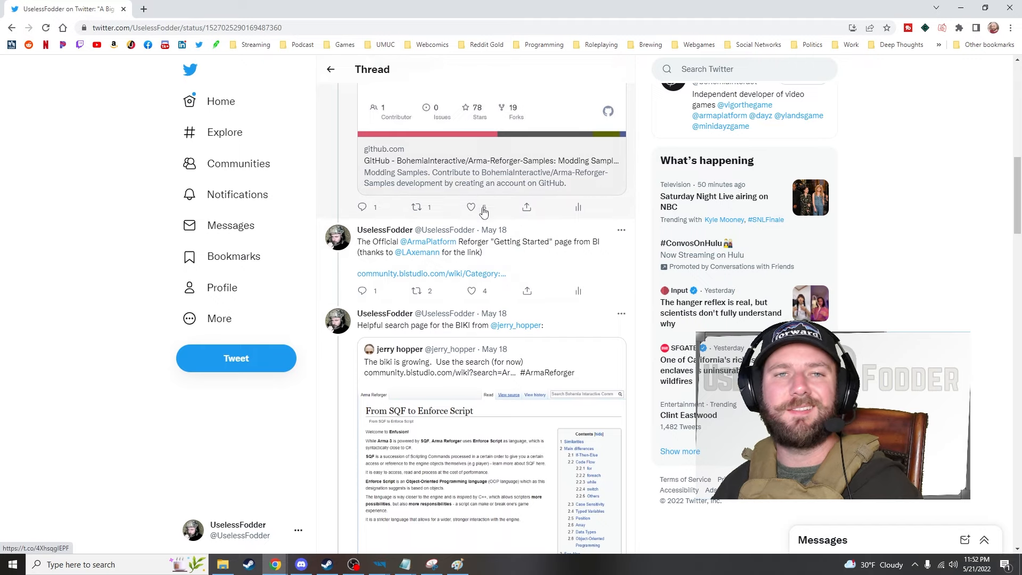
scroll(483, 212, "down", 15)
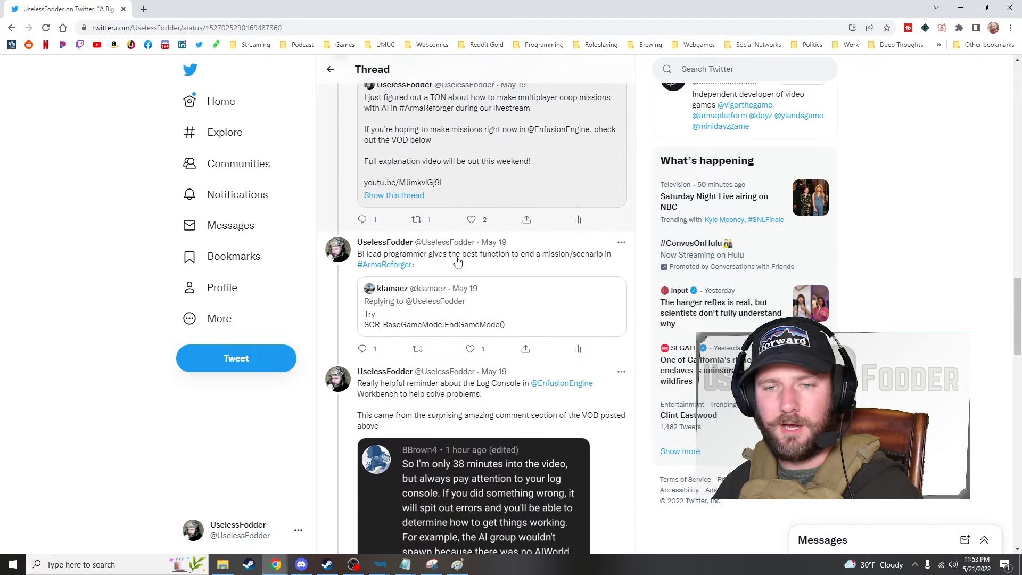
scroll(456, 261, "down", 10)
scroll(446, 267, "up", 4)
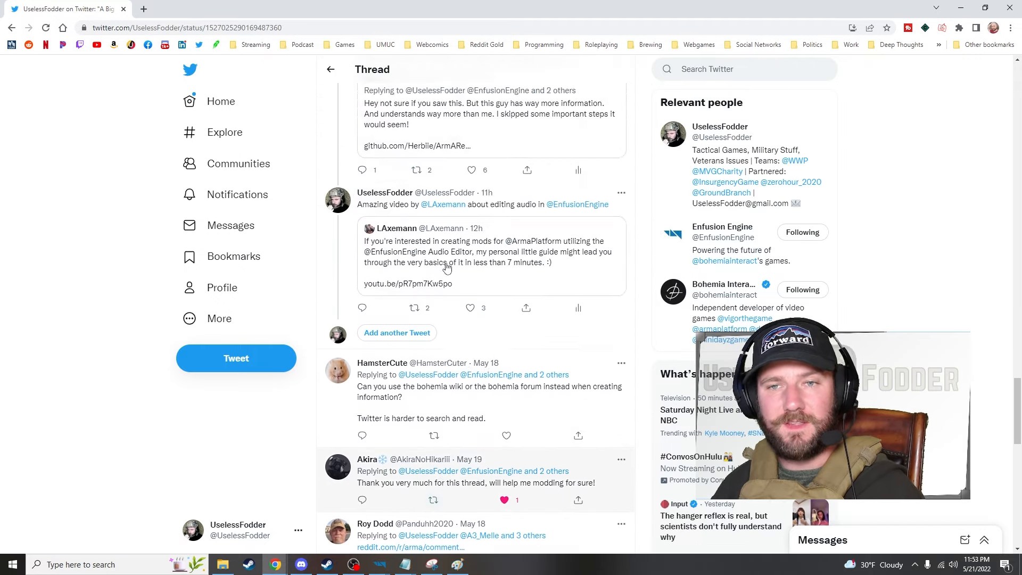
scroll(446, 267, "up", 8)
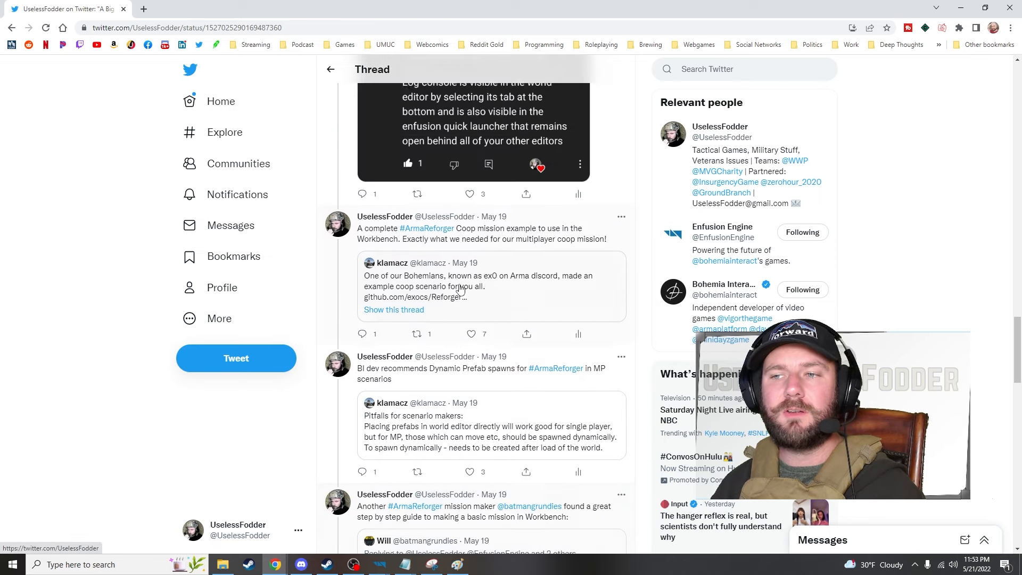
scroll(461, 289, "up", 15)
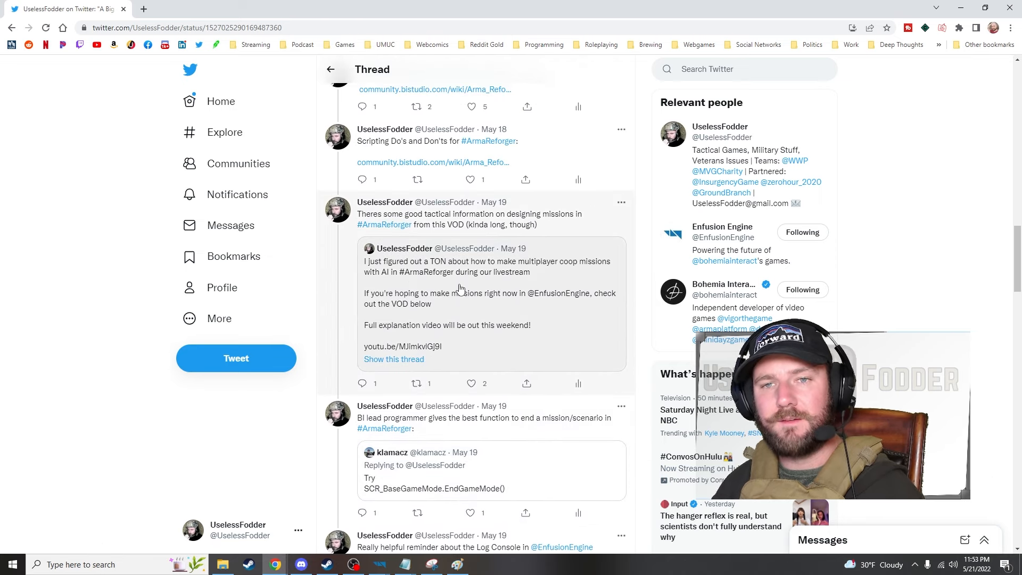
scroll(489, 224, "up", 5)
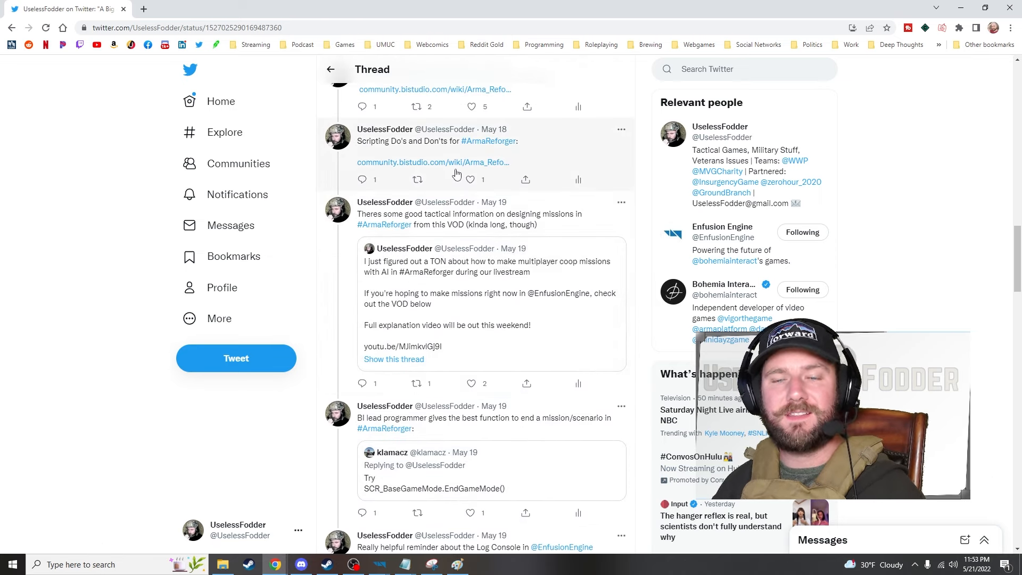
scroll(488, 213, "up", 12)
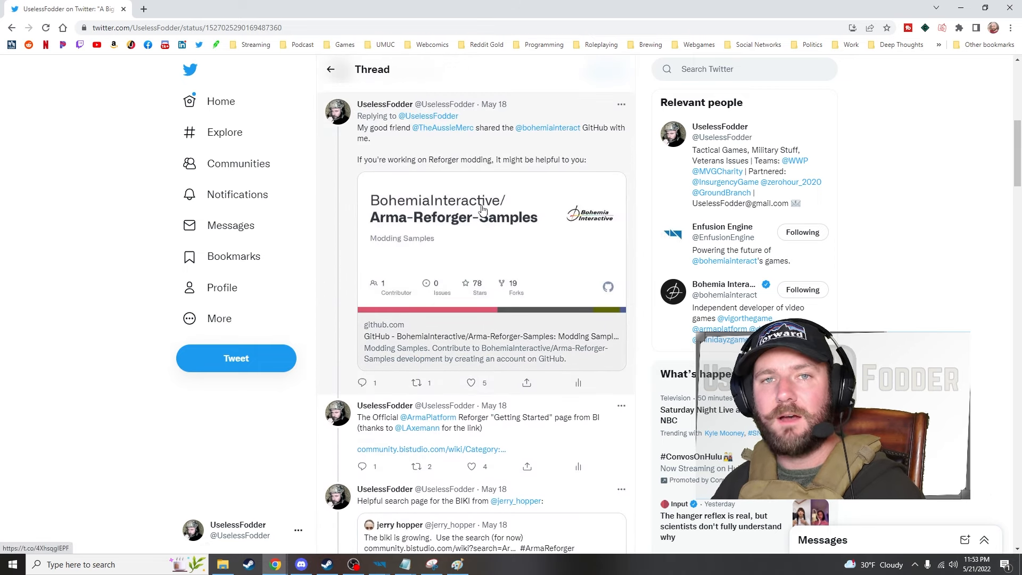
scroll(469, 142, "up", 3)
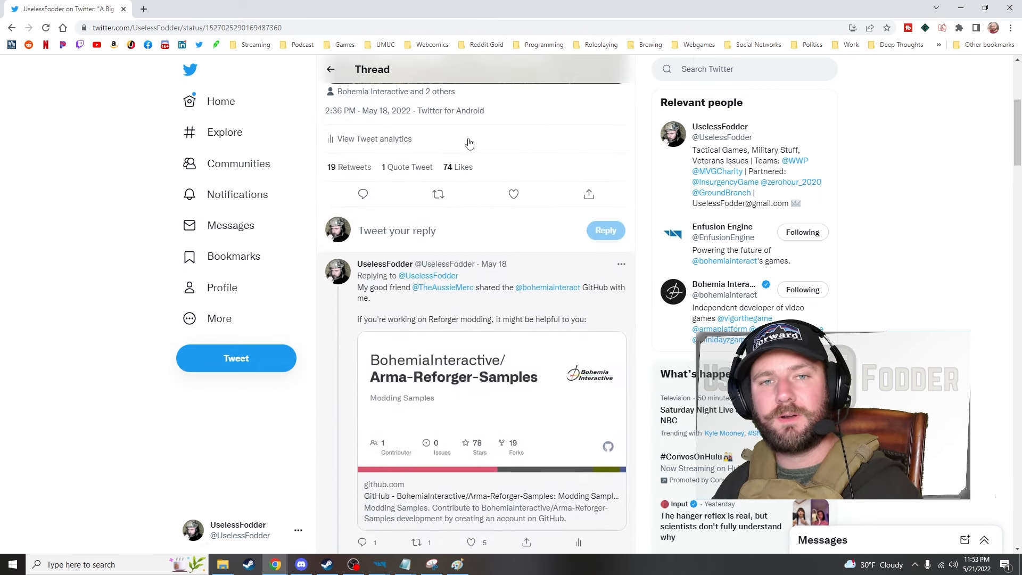
scroll(457, 133, "up", 5)
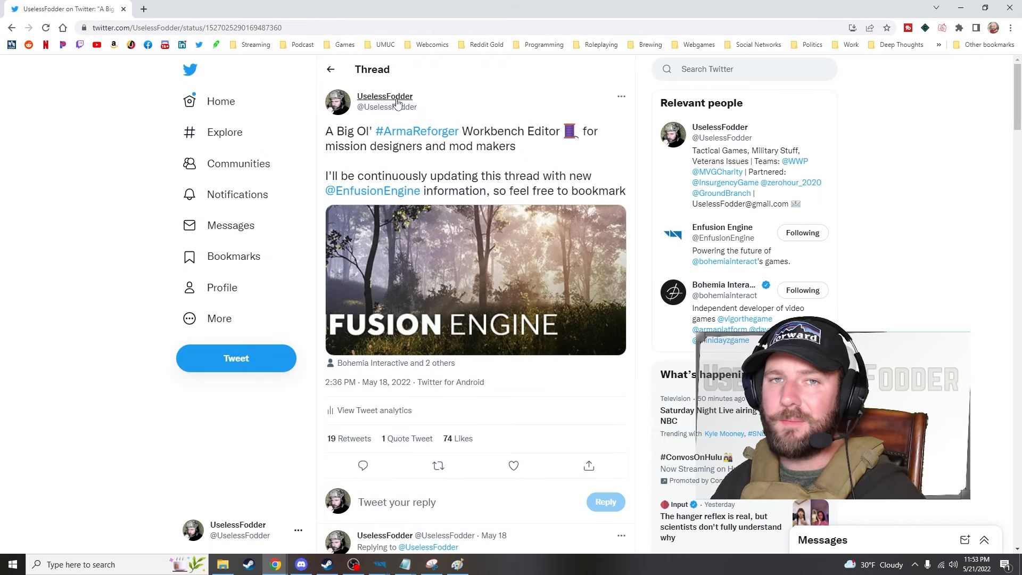
left_click_drag(328, 17, 1021, 113)
left_click(452, 452)
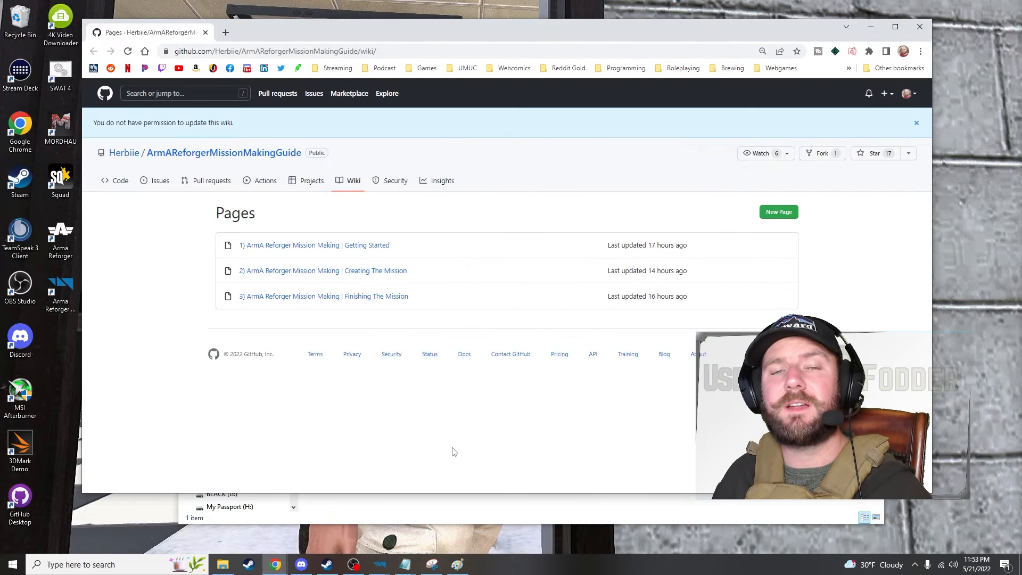